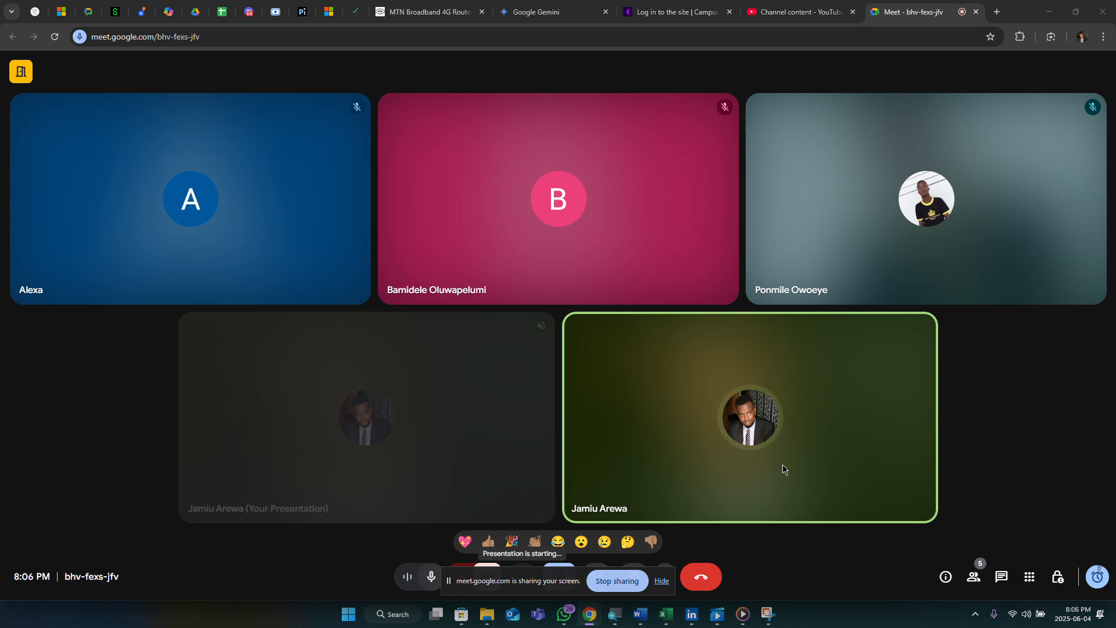
Hide the screen-sharing notice and switch to the Electronic Sales.xlsx workbook in Excel
mouse_move(667, 614)
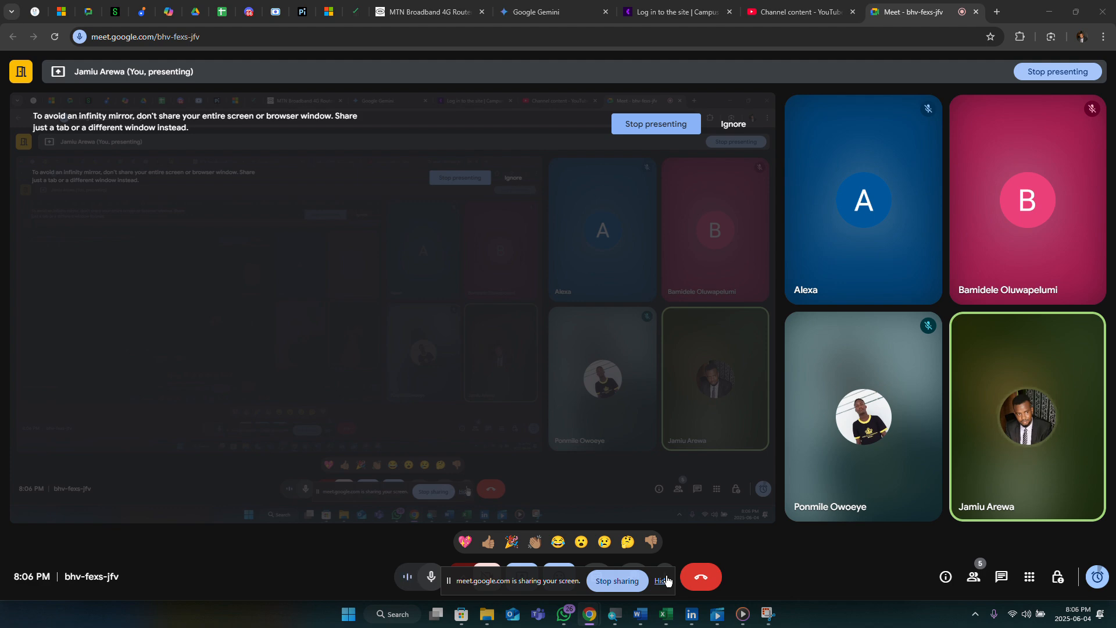
left_click(665, 580)
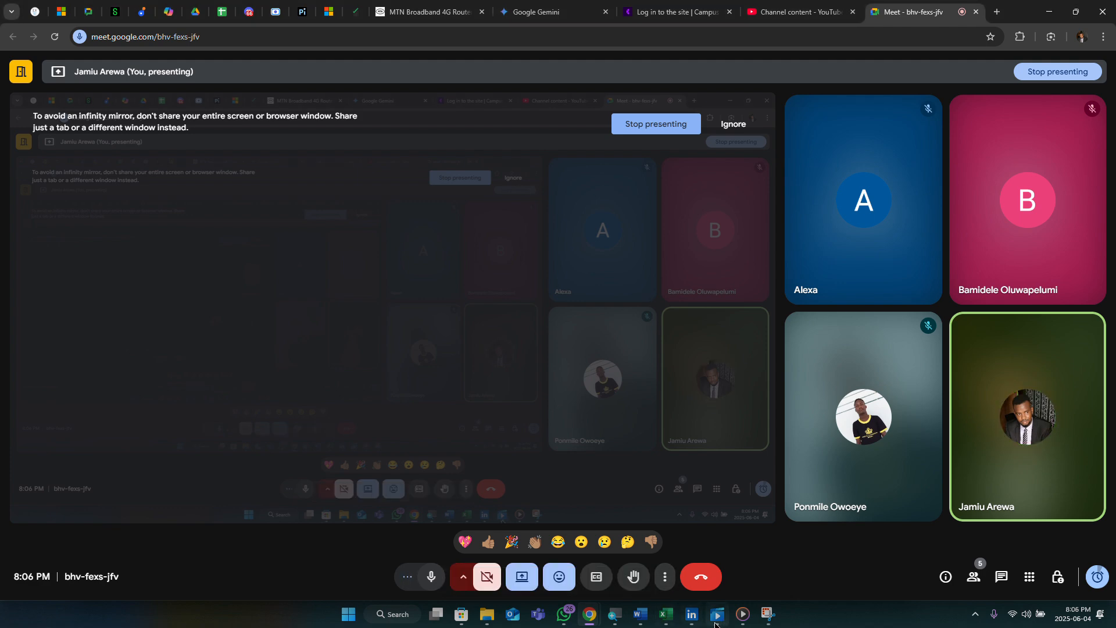
left_click(714, 582)
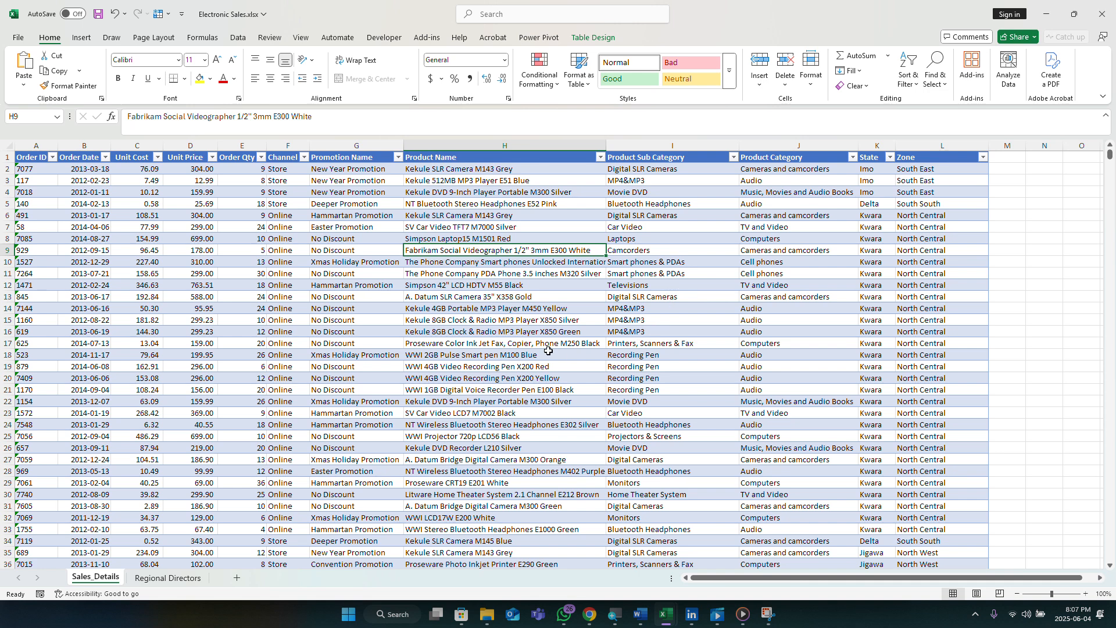
left_click(352, 317)
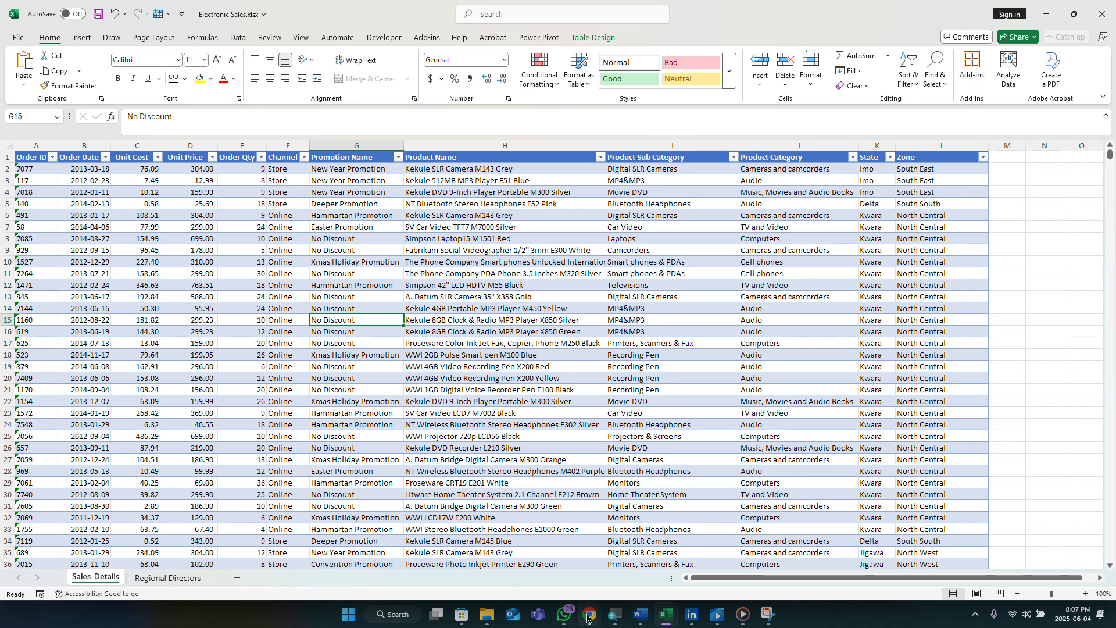
Check the participants in the Google Meet call and return to the Electronic Sales.xlsx workbook in Excel
mouse_move(589, 617)
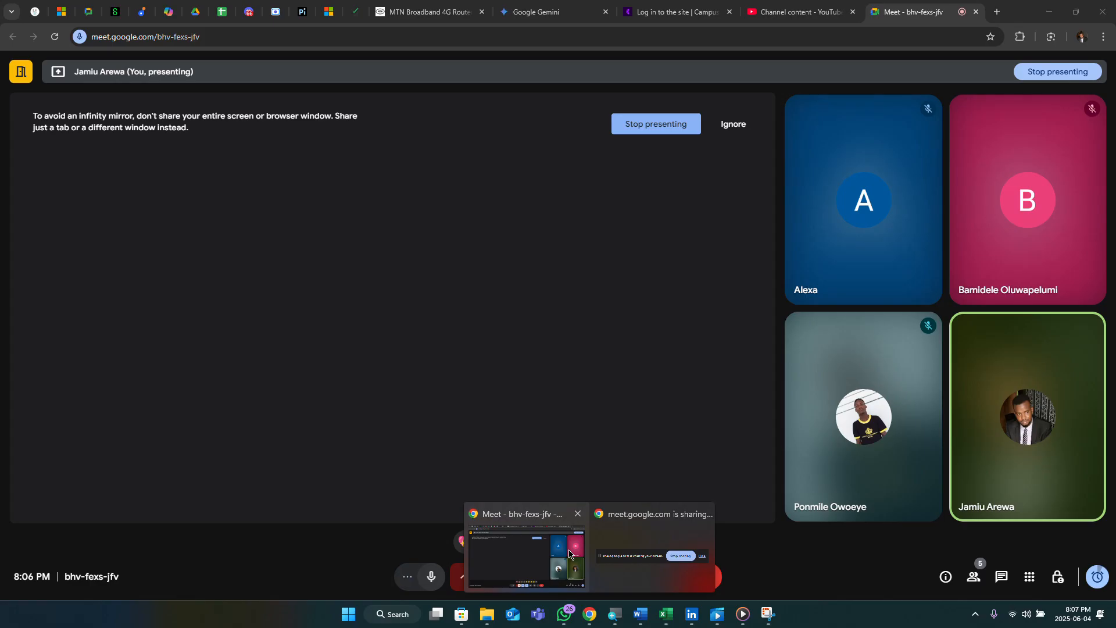
left_click(569, 554)
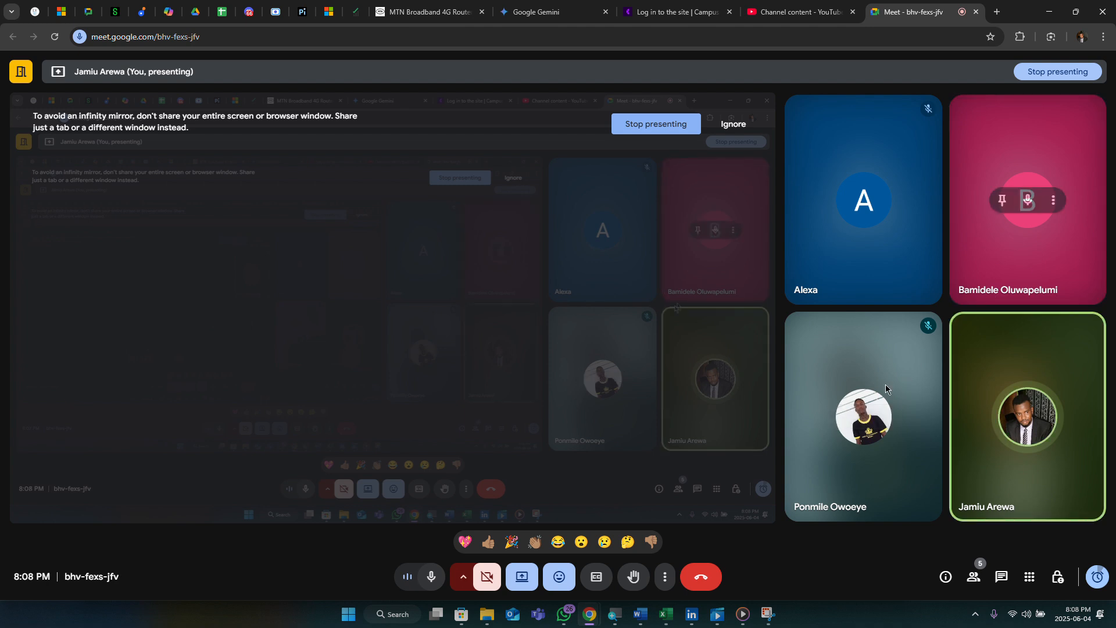
mouse_move(666, 620)
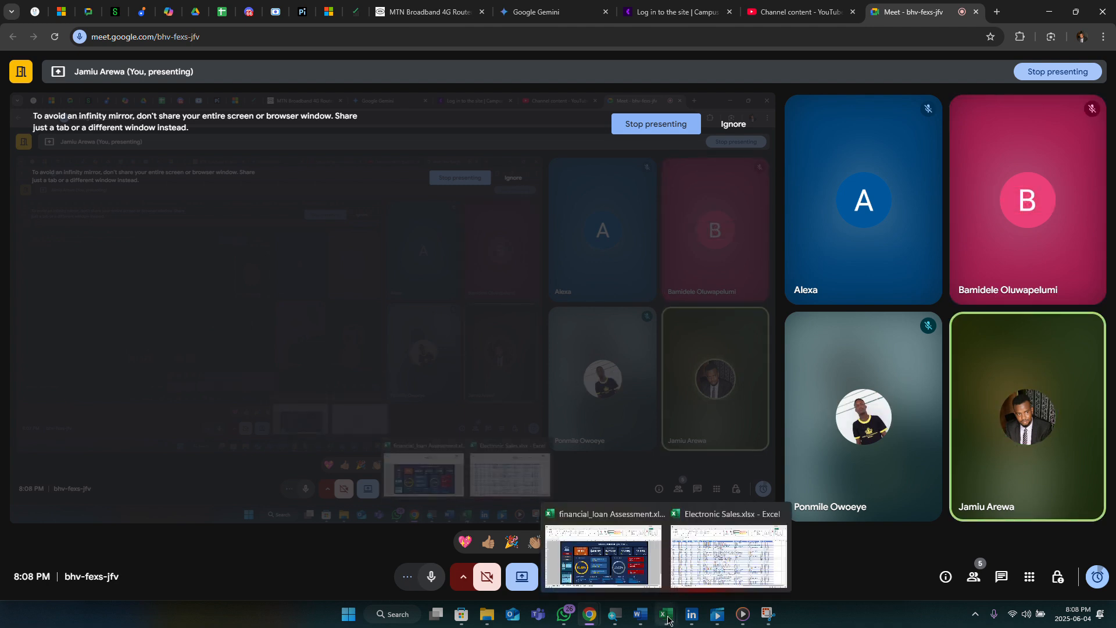
left_click(728, 556)
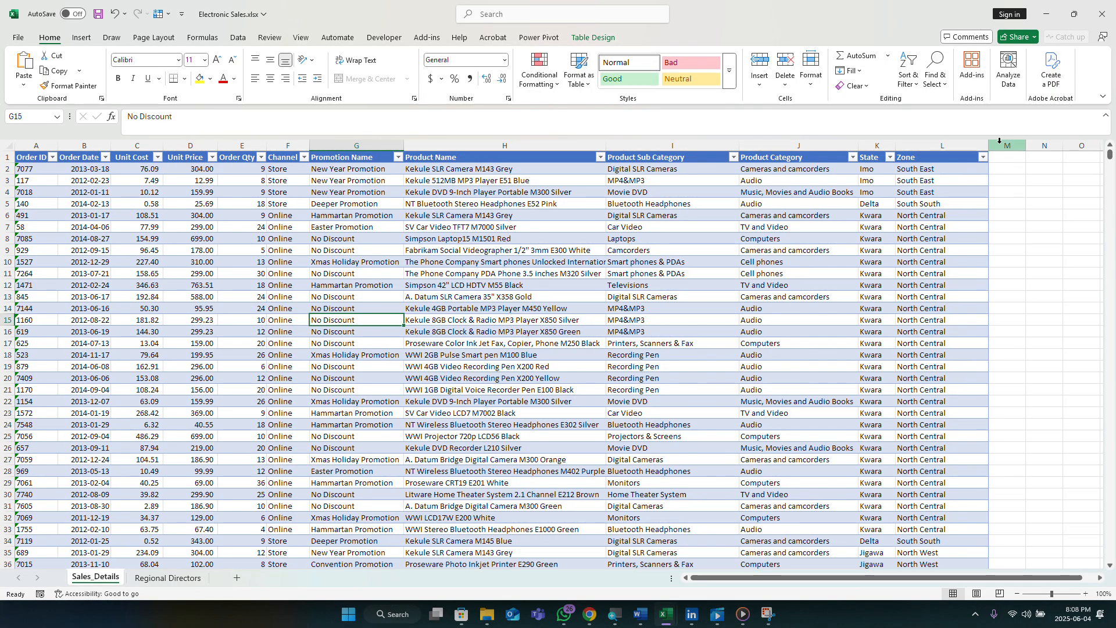
Narrow the Zone column slightly in the Sales_Details sheet
left_click_drag(989, 145, 963, 152)
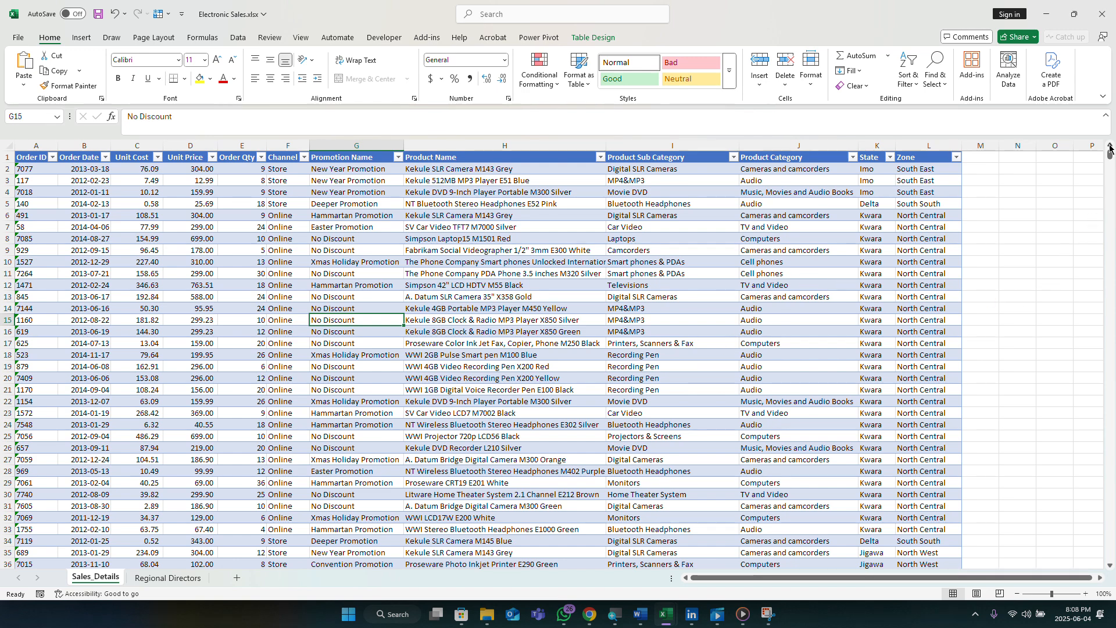
left_click_drag(1110, 156, 1110, 242)
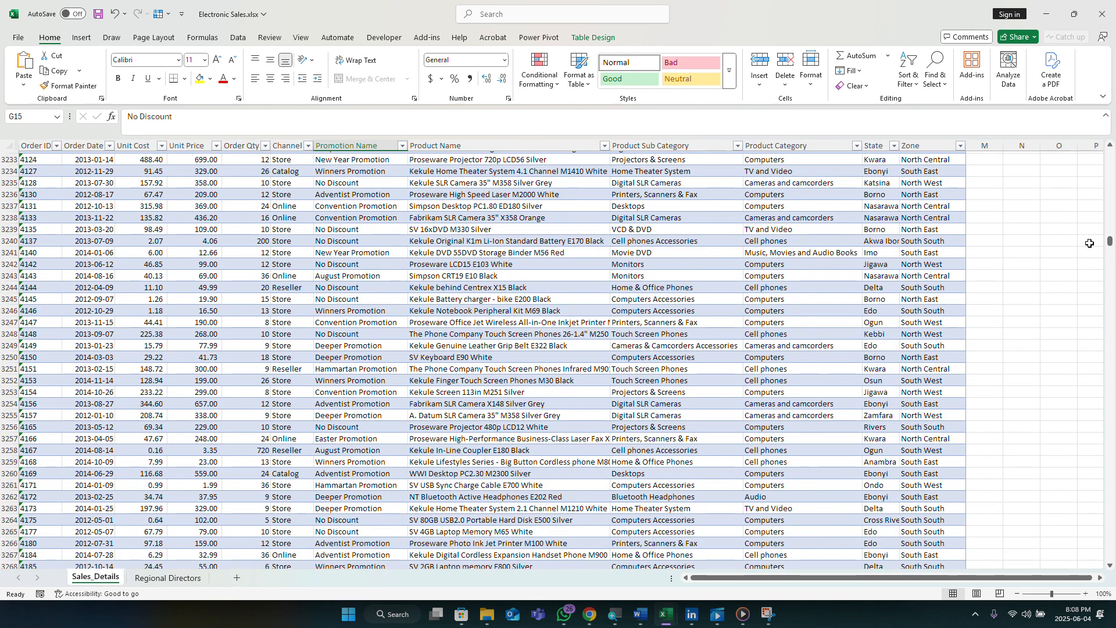
left_click_drag(1110, 244, 1110, 152)
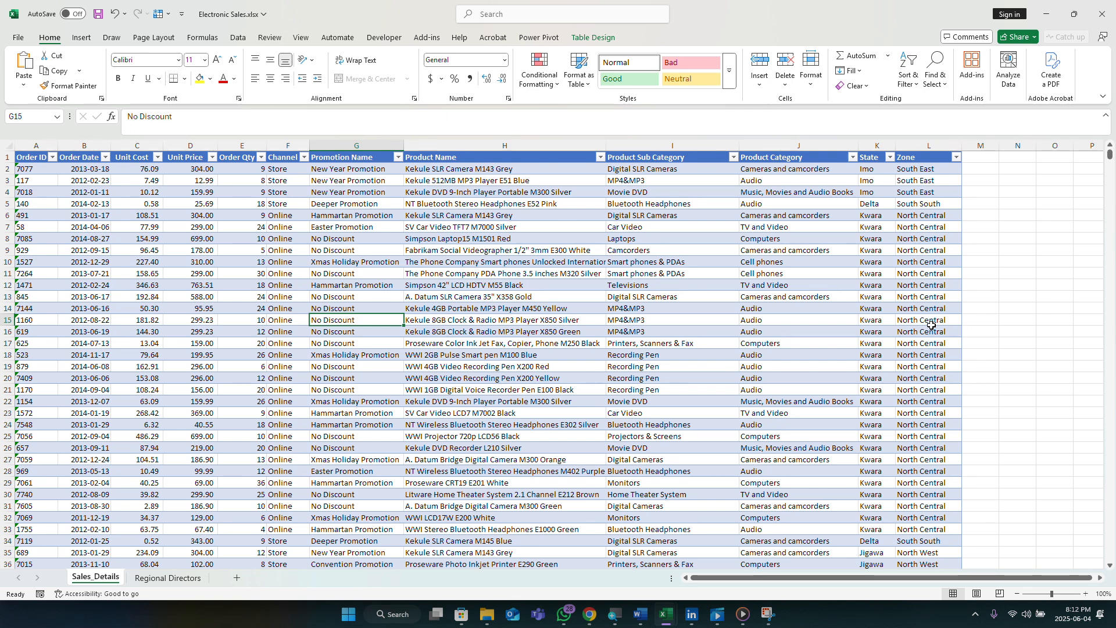
Examine the list of zones in the Zone column's filter and close it without filtering the table
left_click(957, 159)
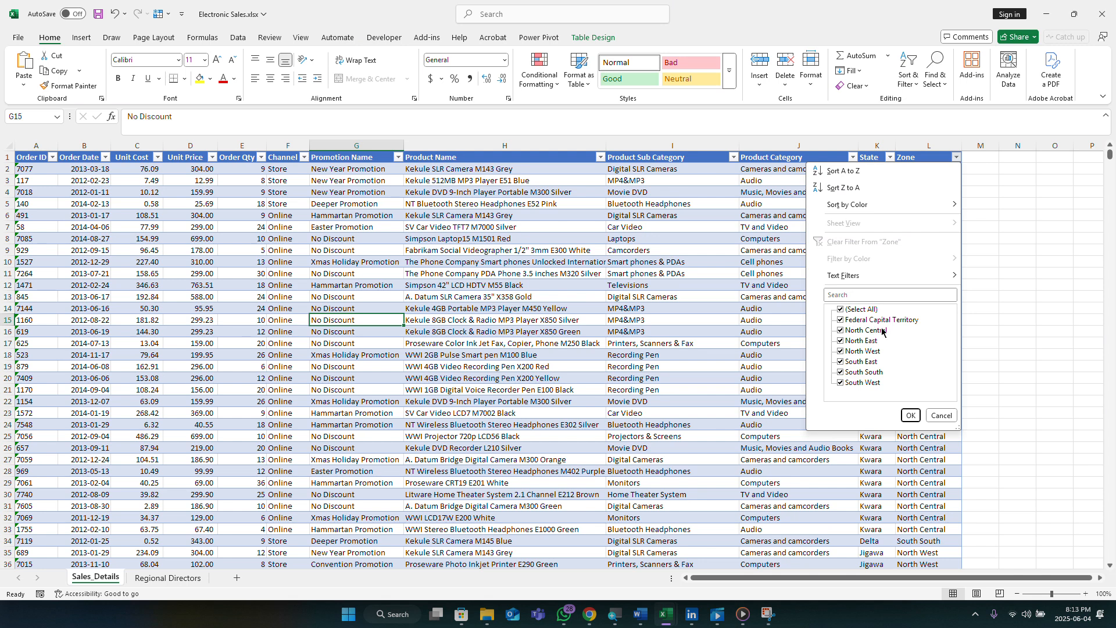
left_click(946, 416)
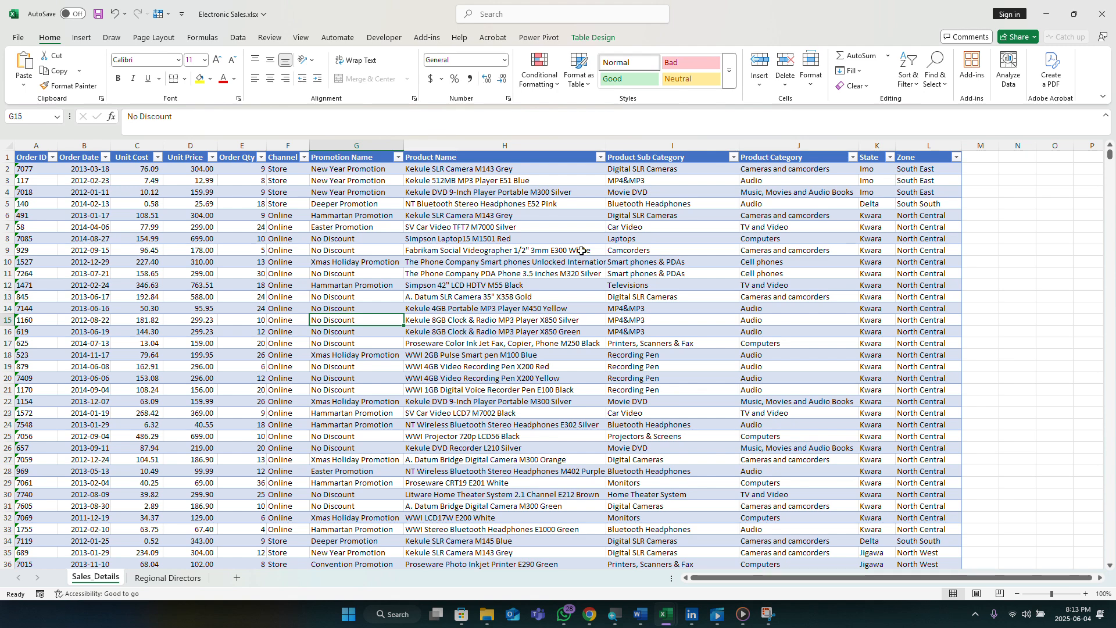
left_click(465, 261)
left_click(188, 260)
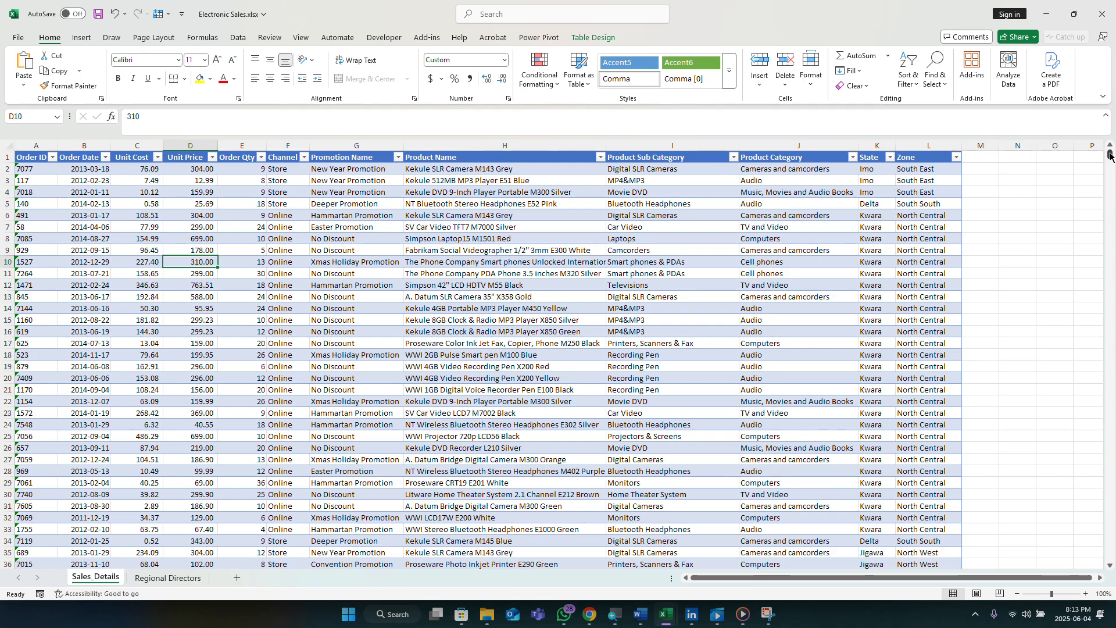
Look at the last records of the sales table and return to its first row
left_click_drag(1109, 155, 1099, 616)
scroll(564, 506, "down", 3)
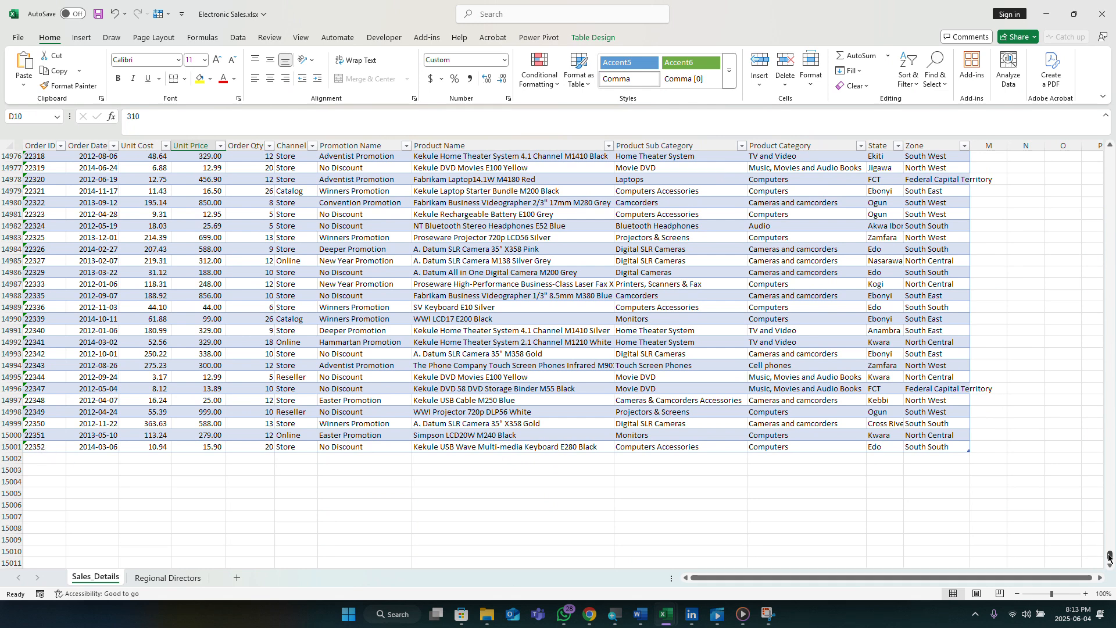
left_click_drag(1110, 556, 1110, 154)
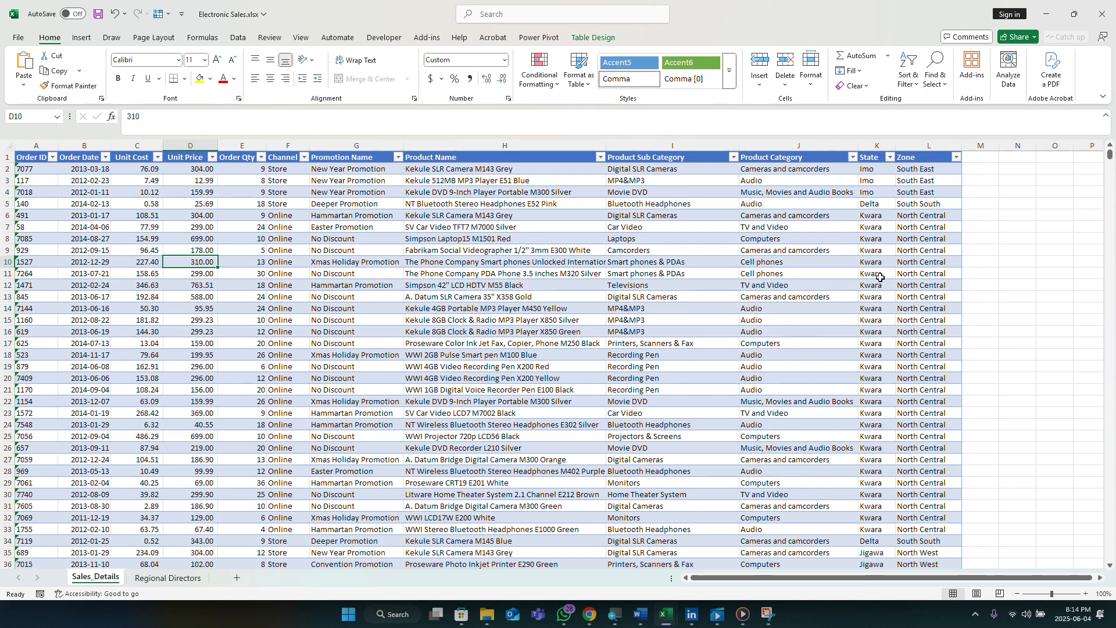
Examine the State and Zone entries down the sales records and return to the start of the table
scroll(879, 277, "down", 8)
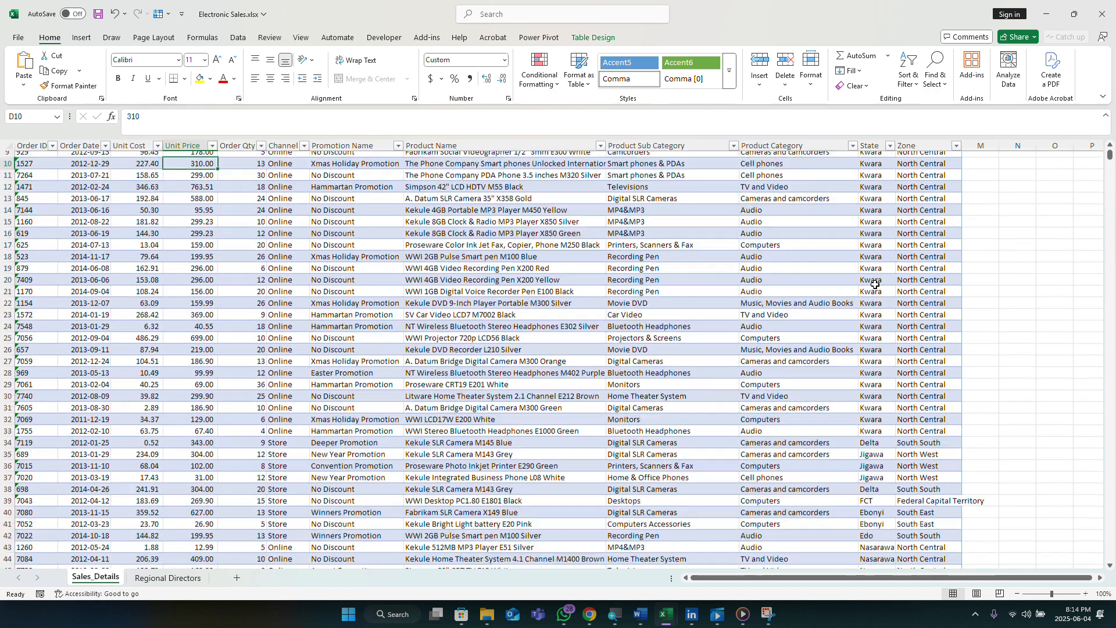
scroll(867, 295, "down", 6)
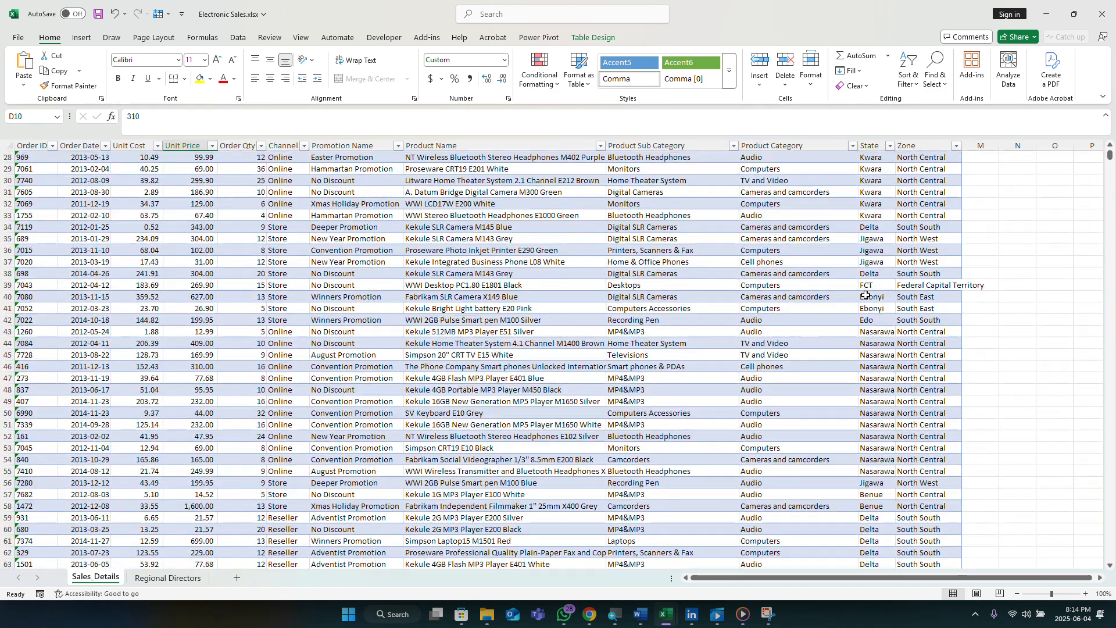
scroll(556, 284, "down", 10)
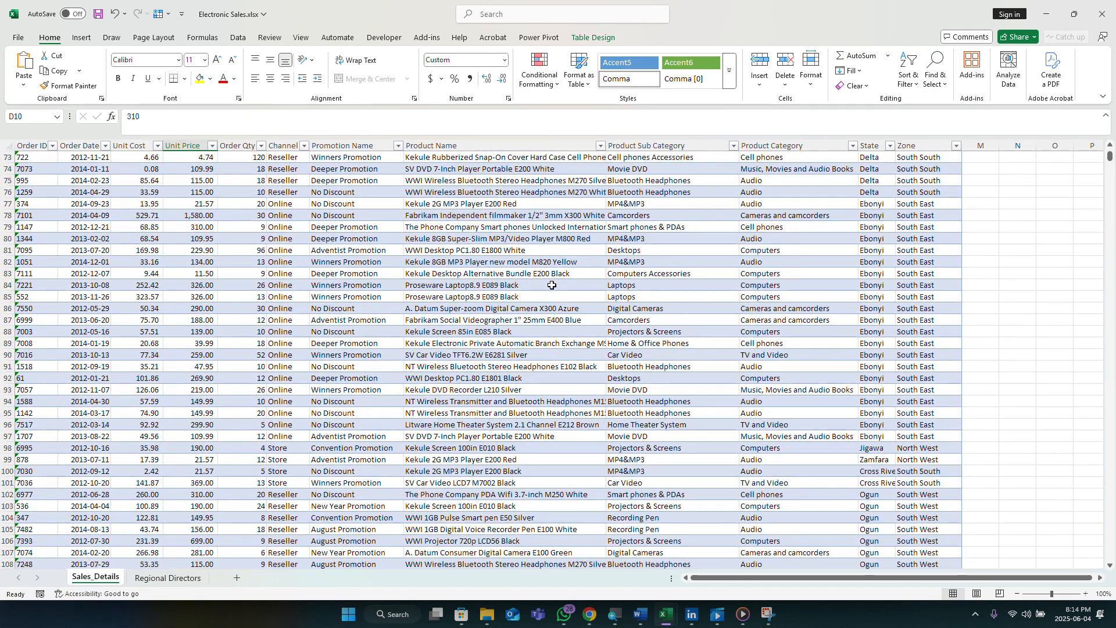
scroll(550, 287, "down", 9)
scroll(549, 289, "down", 3)
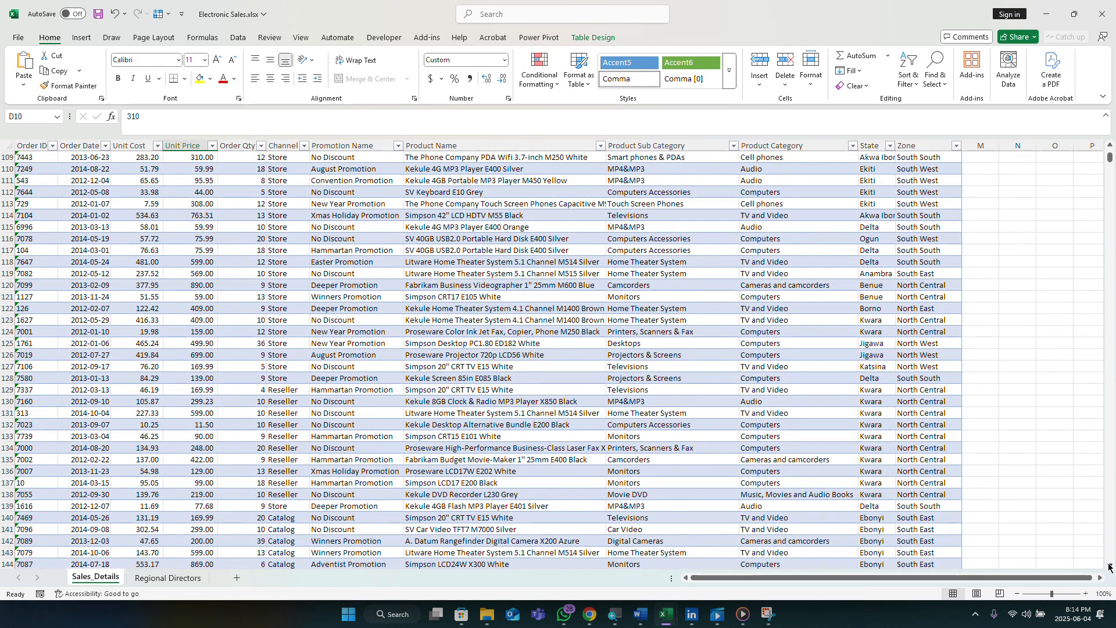
left_click(1111, 567)
left_click(1110, 567)
left_click(1111, 567)
left_click(1110, 567)
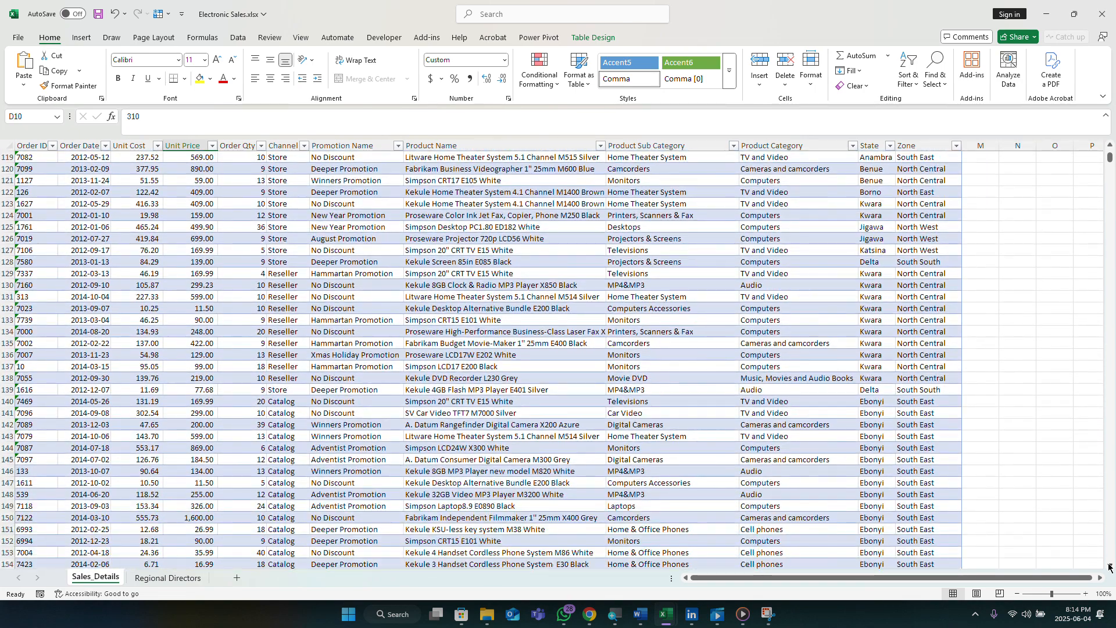
left_click(1111, 566)
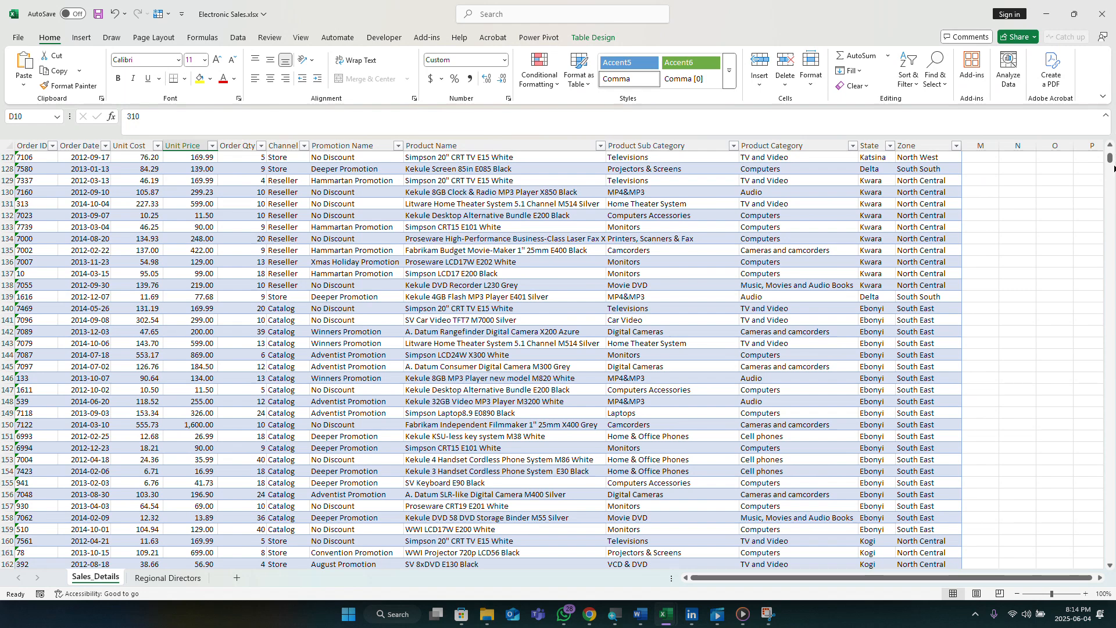
left_click_drag(1110, 158, 1110, 152)
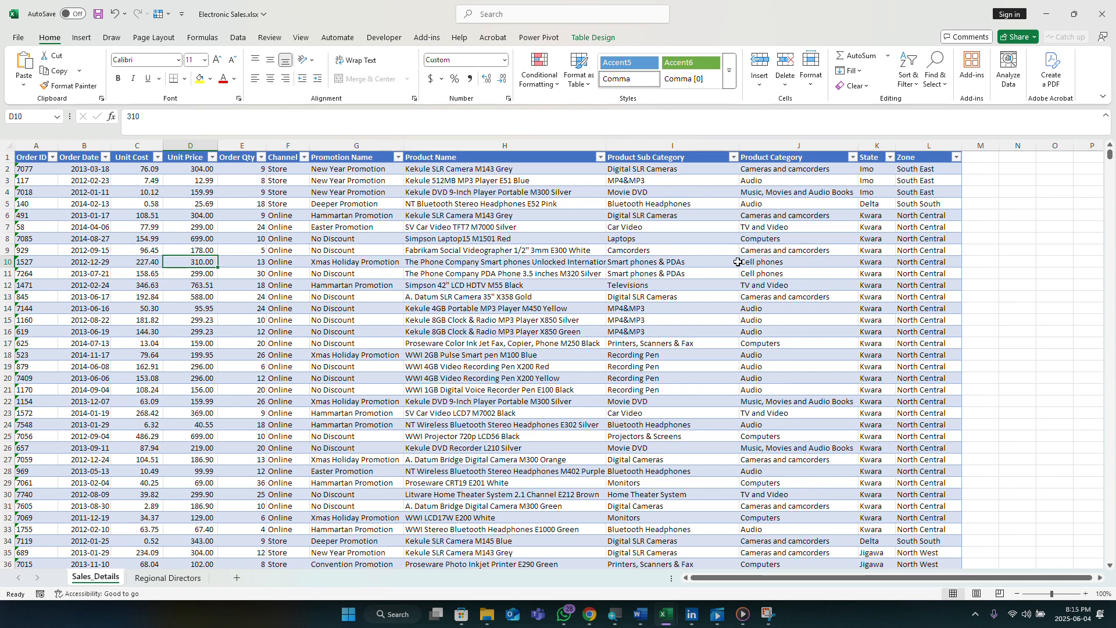
Examine individual entries in the Product Name column and an entry under Promotion Name
left_click(481, 261)
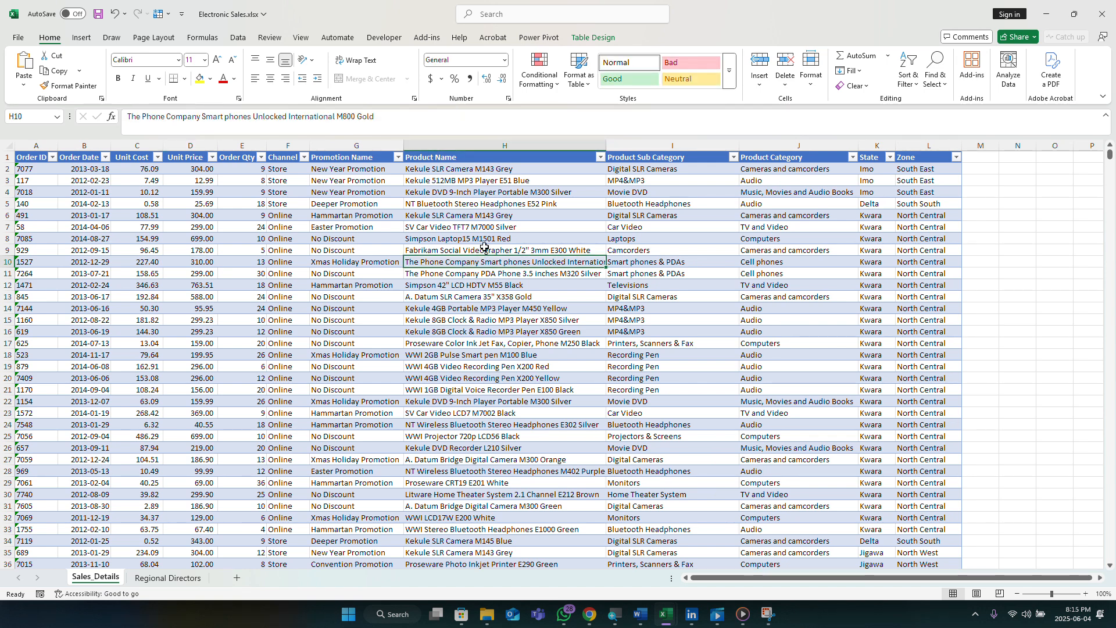
left_click(484, 249)
left_click(484, 238)
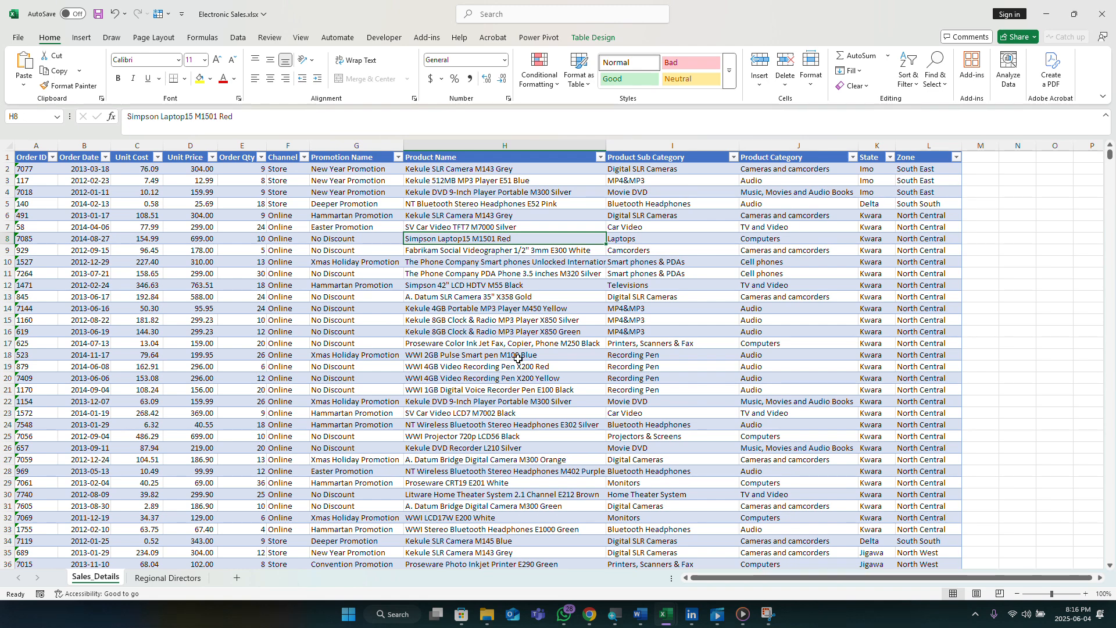
left_click(516, 203)
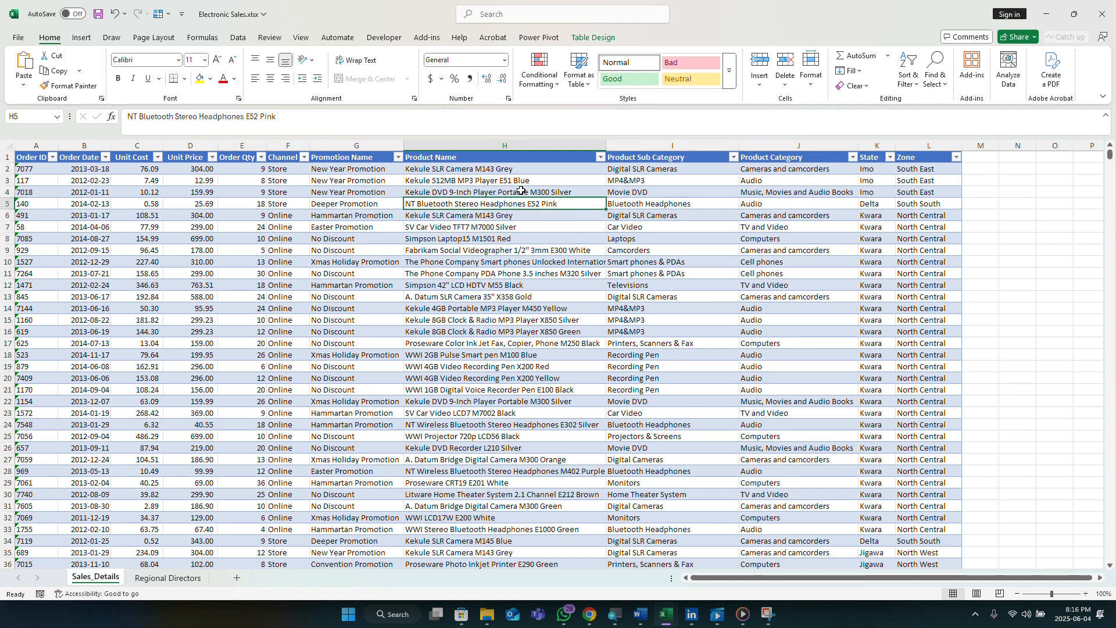
left_click(522, 192)
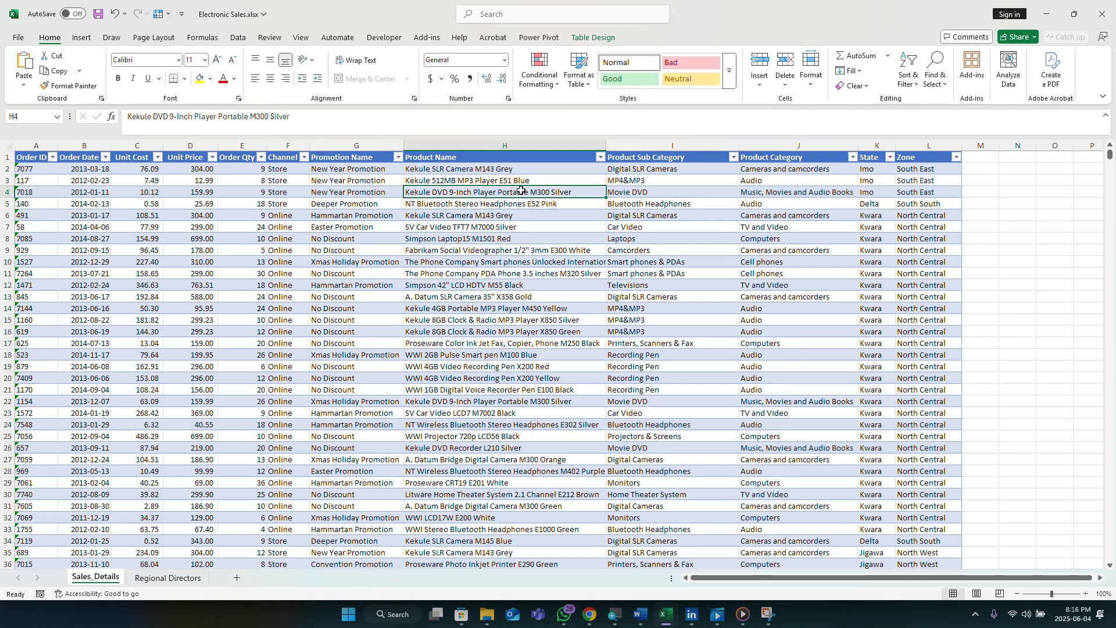
left_click(501, 240)
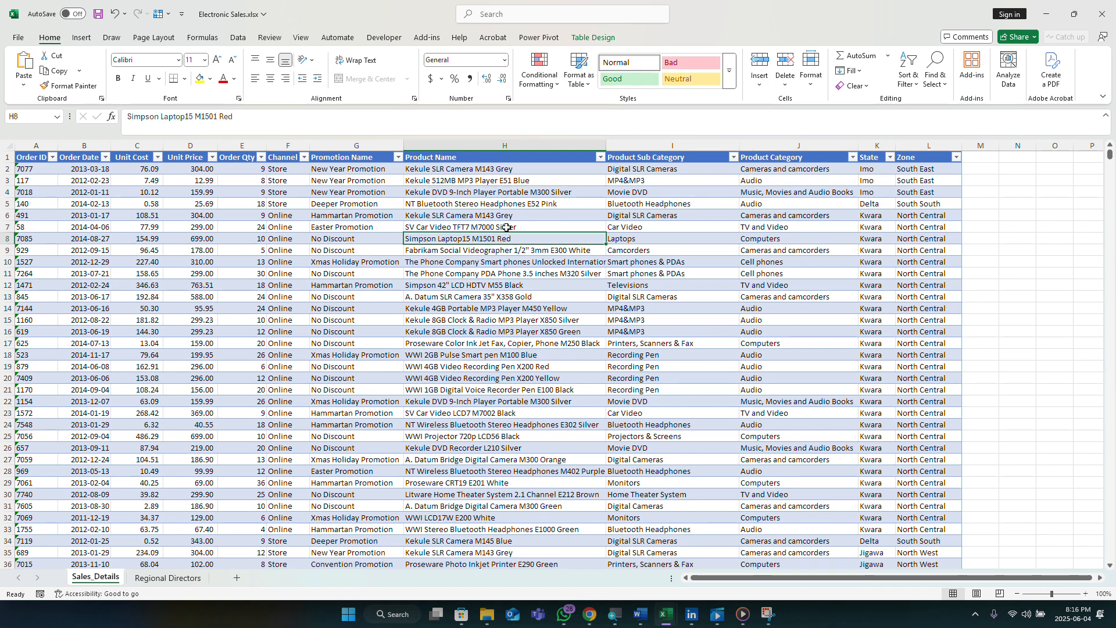
left_click(506, 225)
left_click(510, 213)
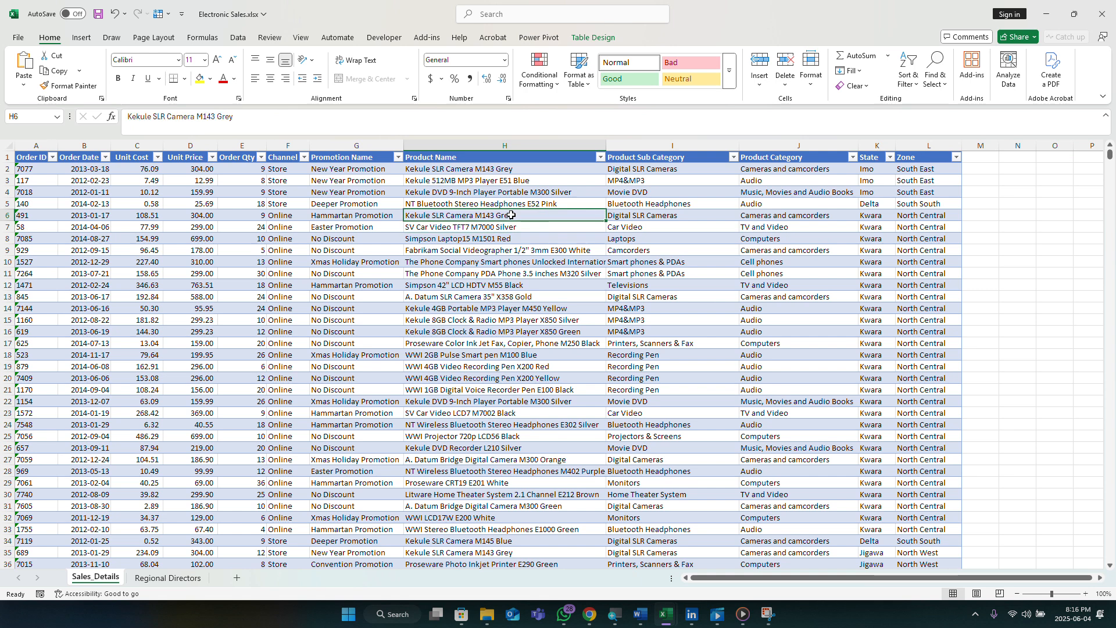
left_click(487, 295)
left_click(459, 333)
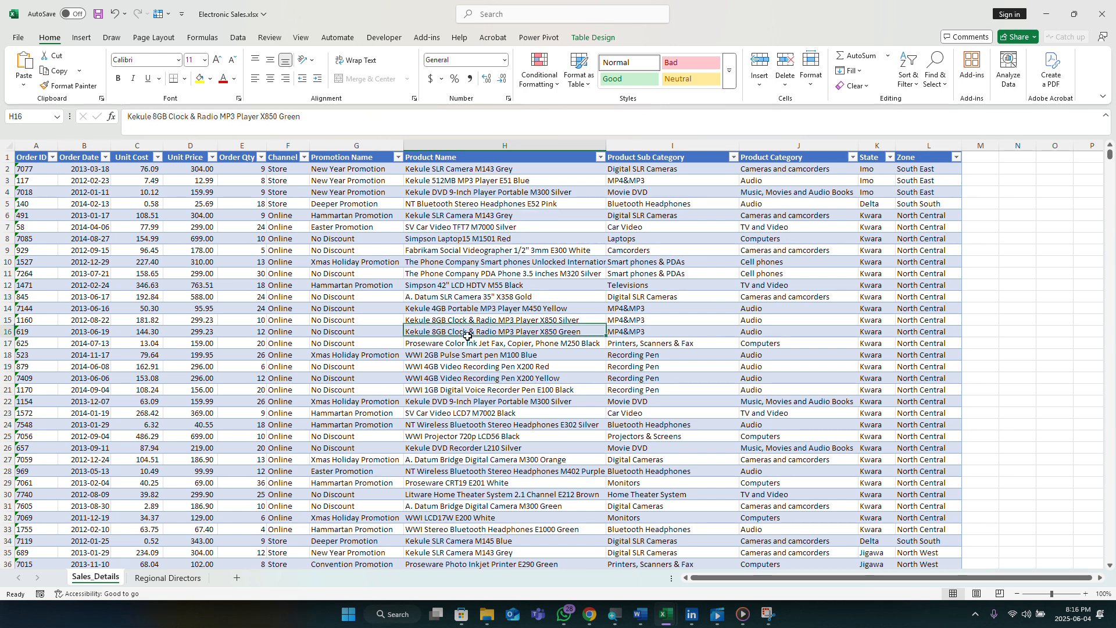
left_click(457, 294)
left_click(452, 333)
left_click(449, 378)
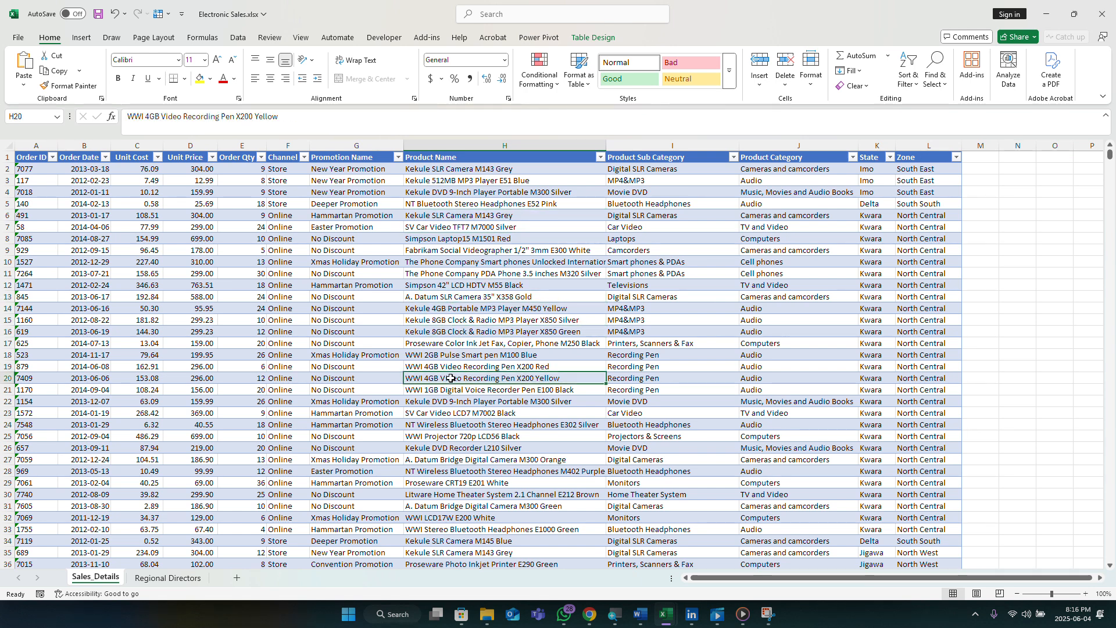
left_click(347, 343)
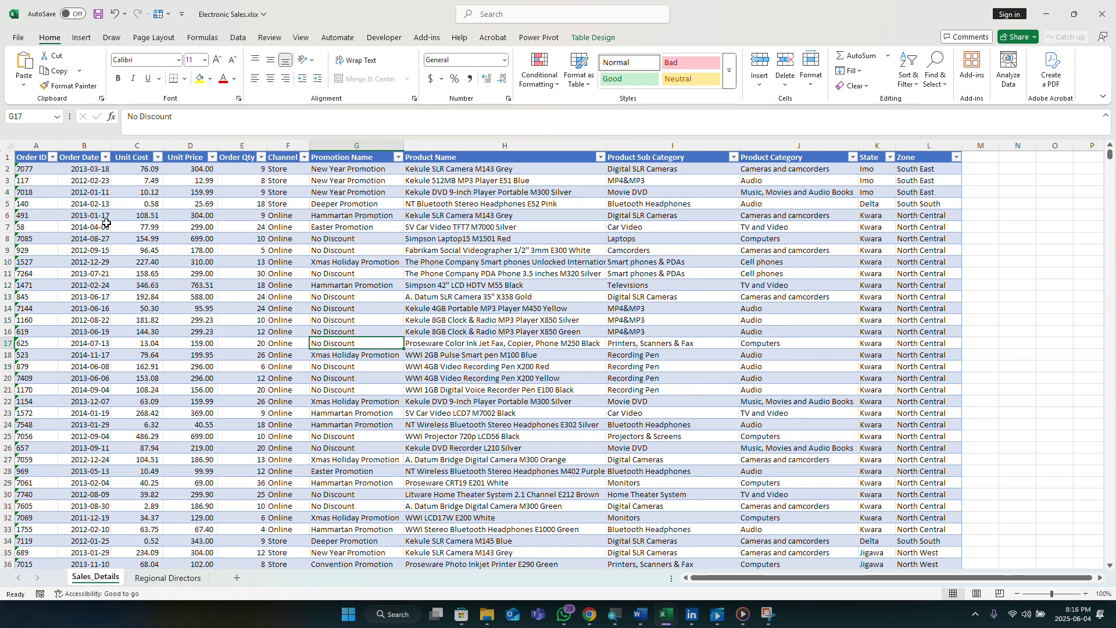
Highlight each column of the sales table in turn, from Order ID through Product Name
left_click(48, 145)
left_click(84, 145)
left_click(138, 145)
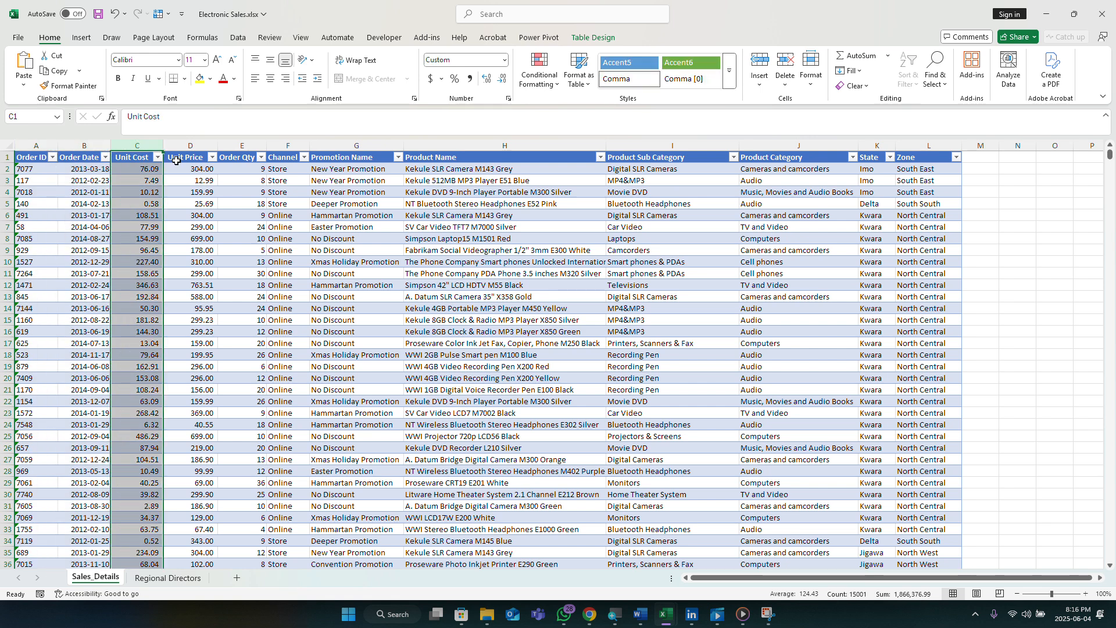
left_click(186, 145)
left_click(250, 146)
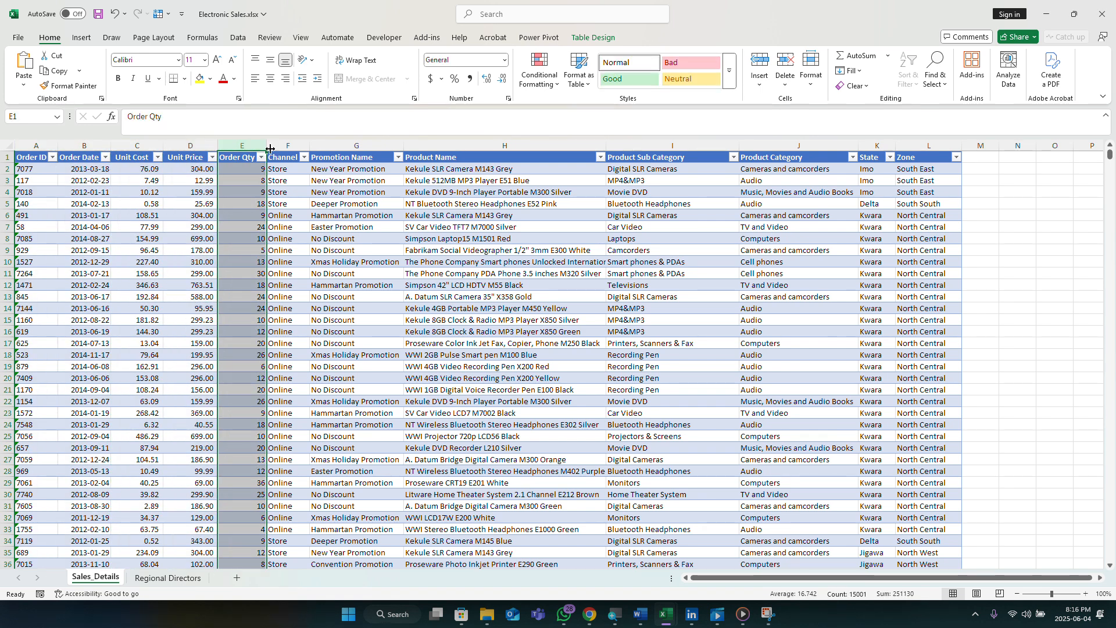
left_click(286, 145)
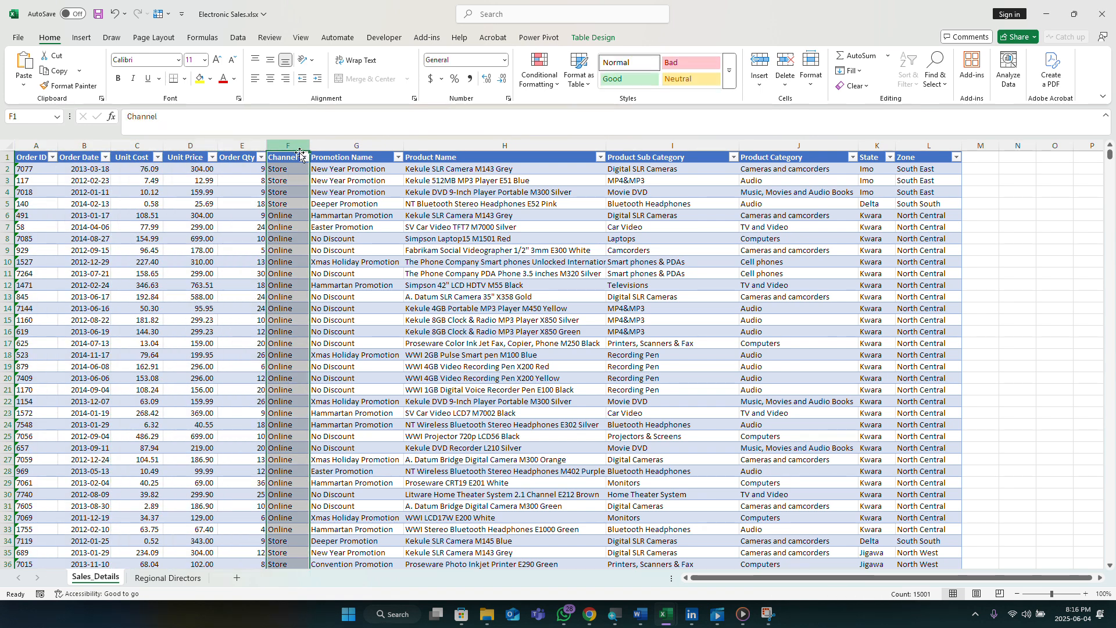
left_click(361, 146)
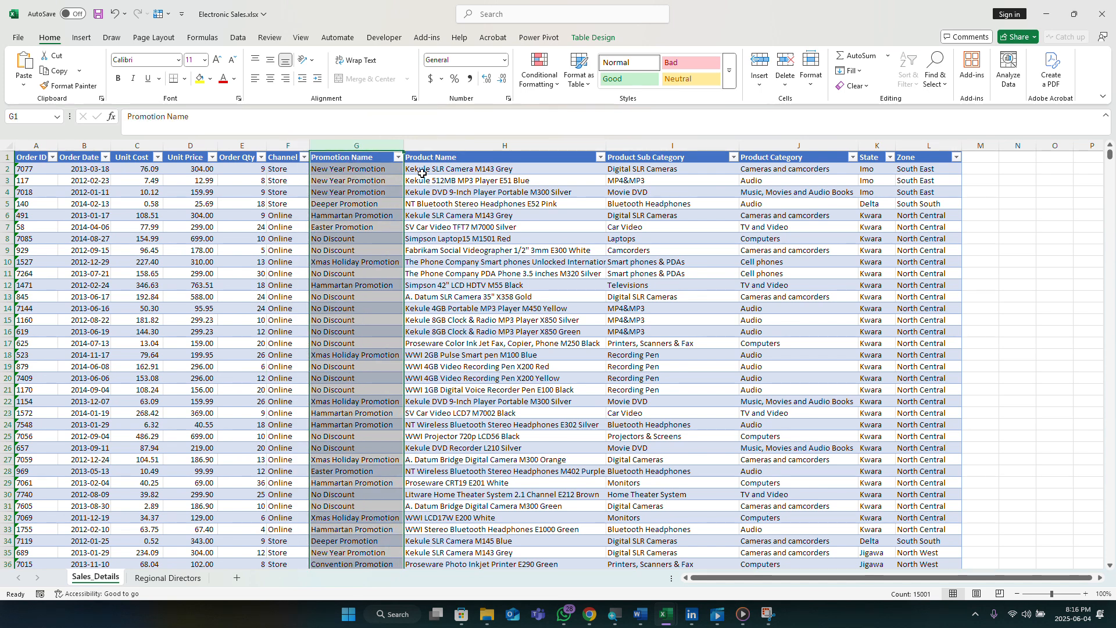
left_click(461, 145)
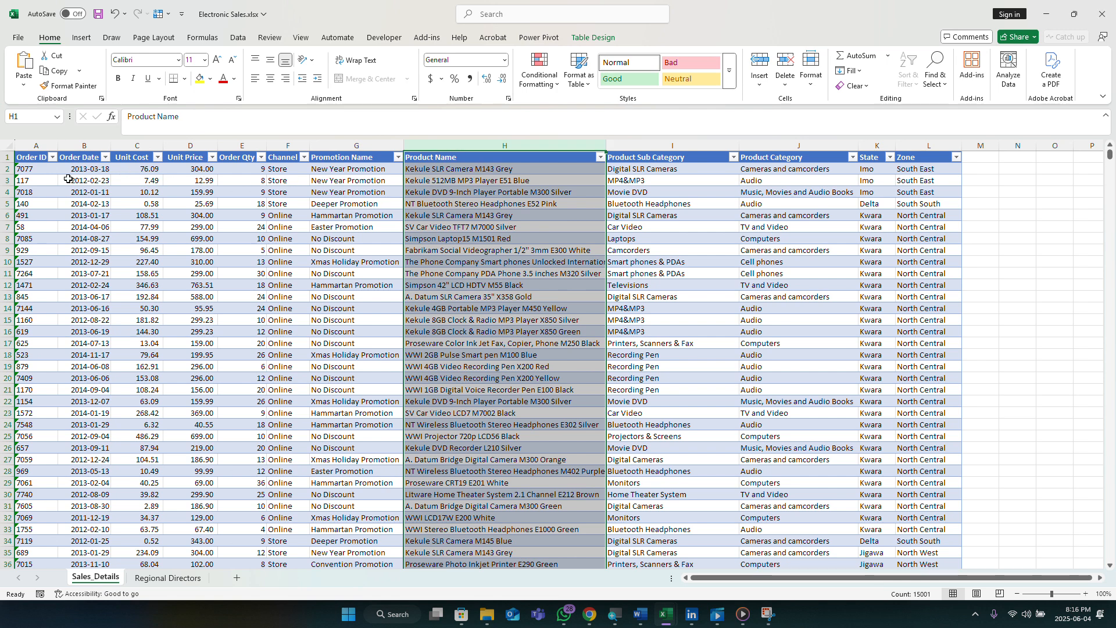
Examine the Order Date and Promotion Name columns, plus individual Unit Price, Channel, Product Name and Order Date entries
left_click(82, 143)
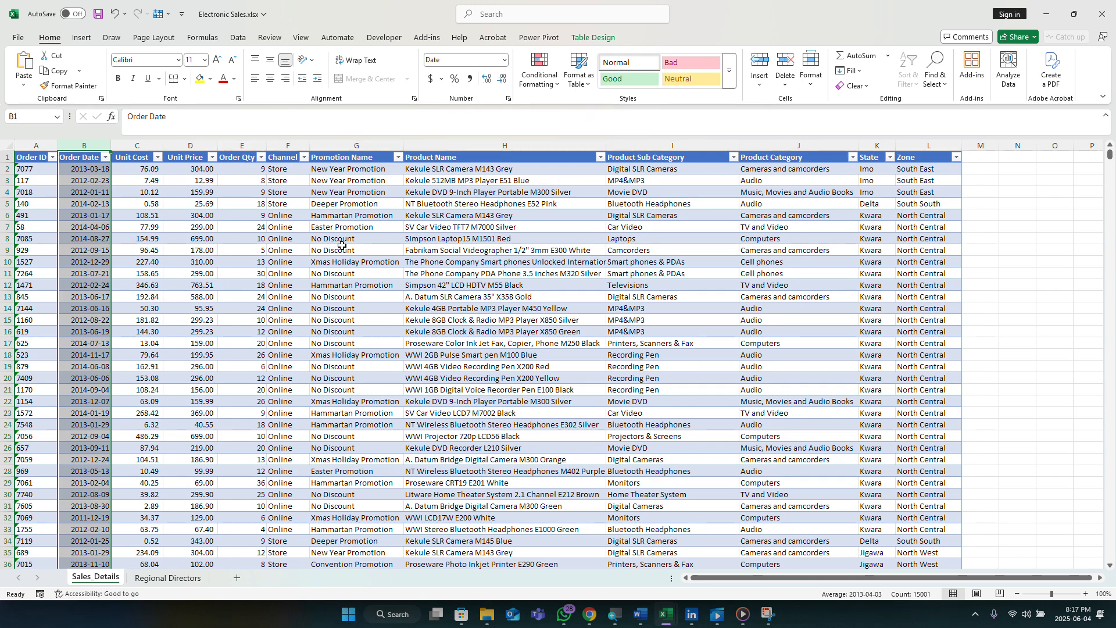
left_click(355, 141)
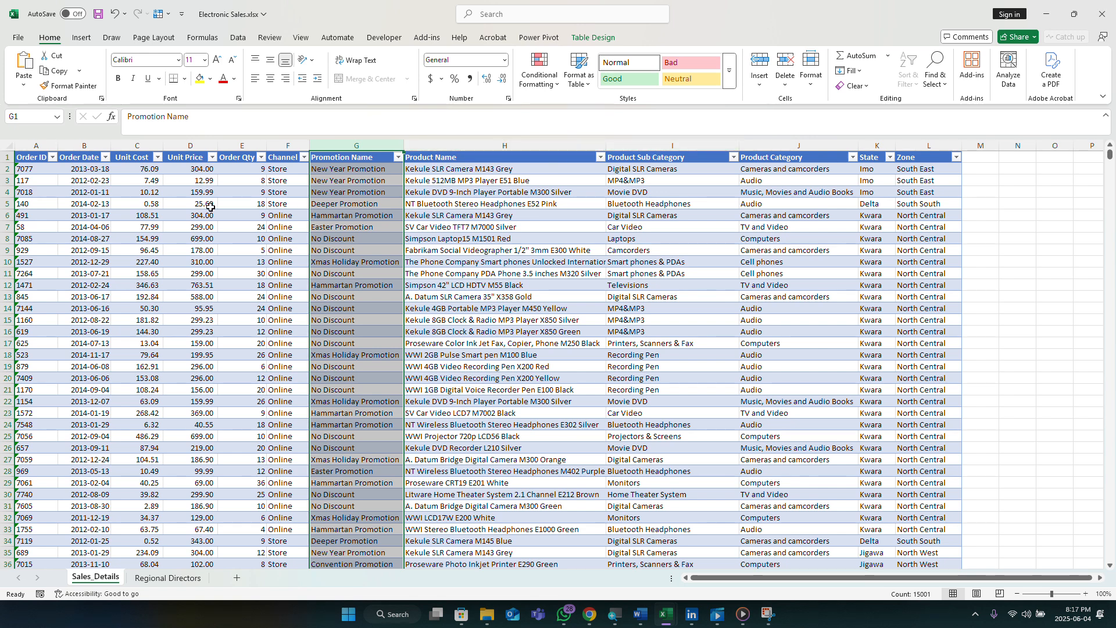
left_click(194, 300)
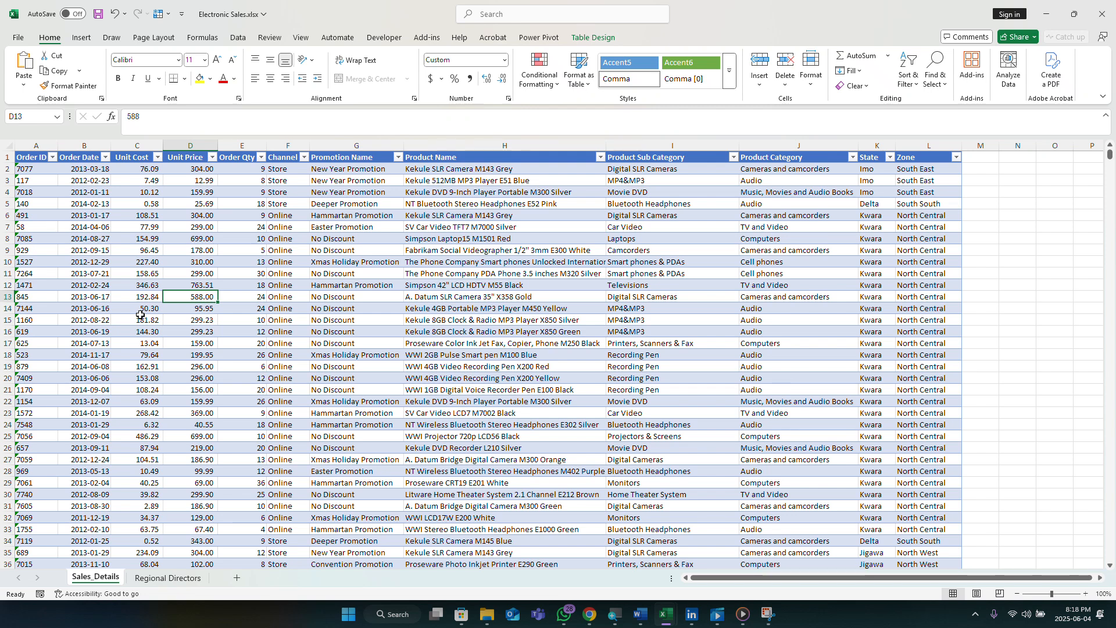
left_click(296, 298)
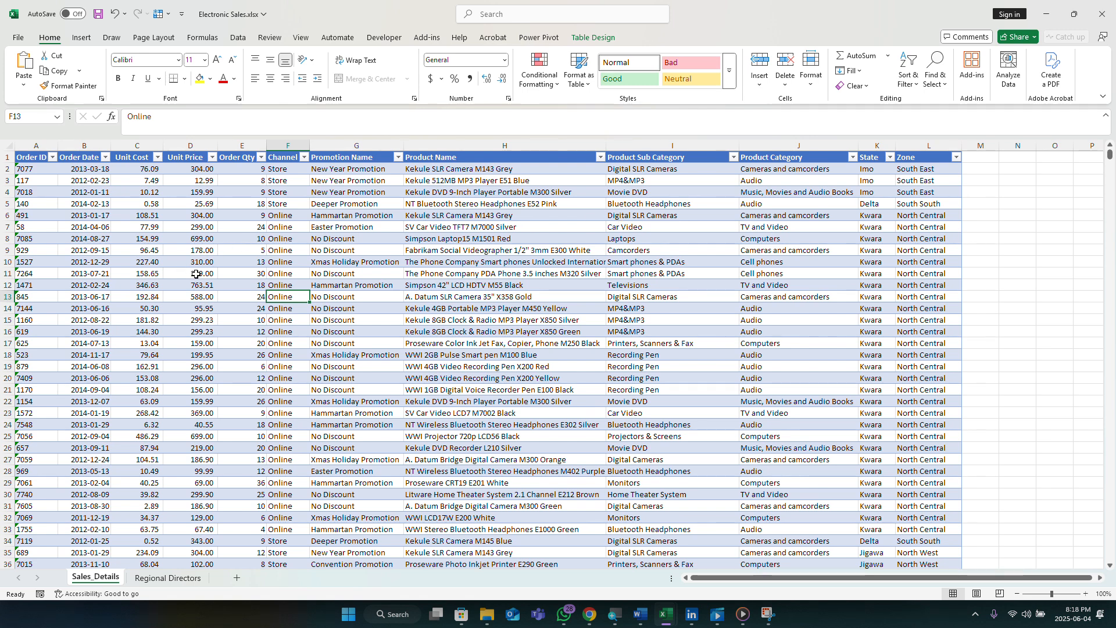
left_click(470, 172)
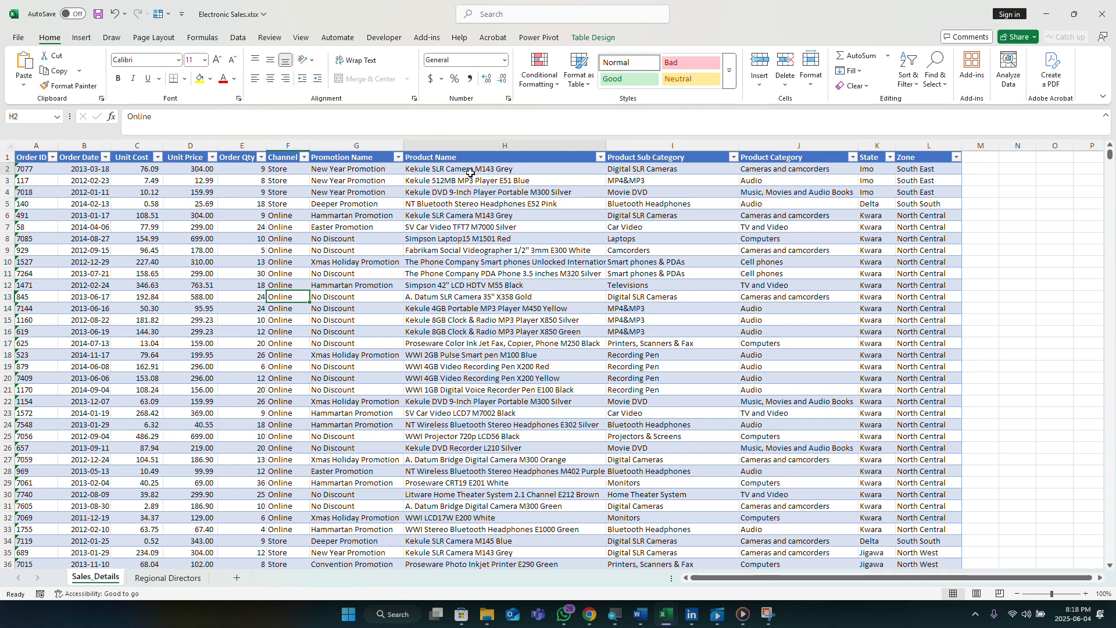
left_click(470, 195)
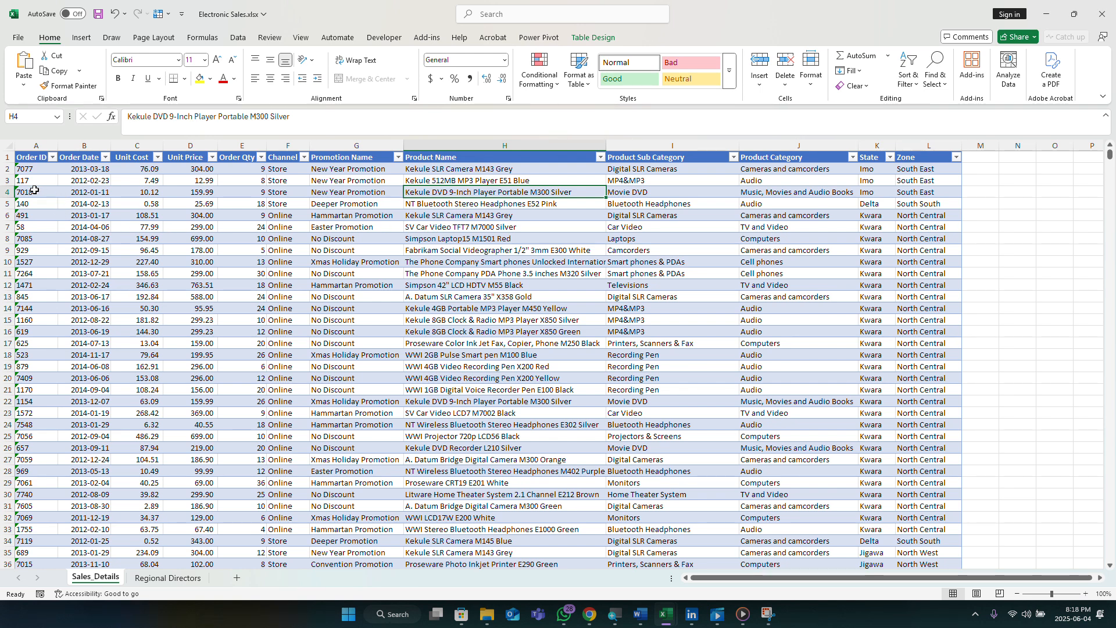
left_click(90, 212)
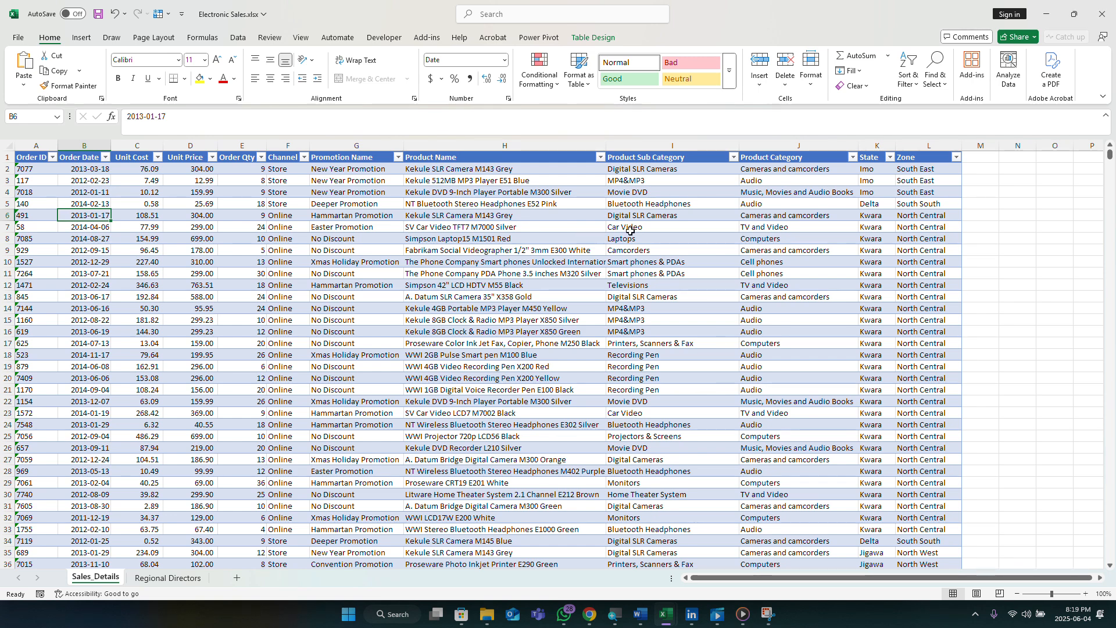
Examine the first record's Order ID, Order Date, Unit Cost and Unit Price, and highlight the Order Qty column
left_click(29, 170)
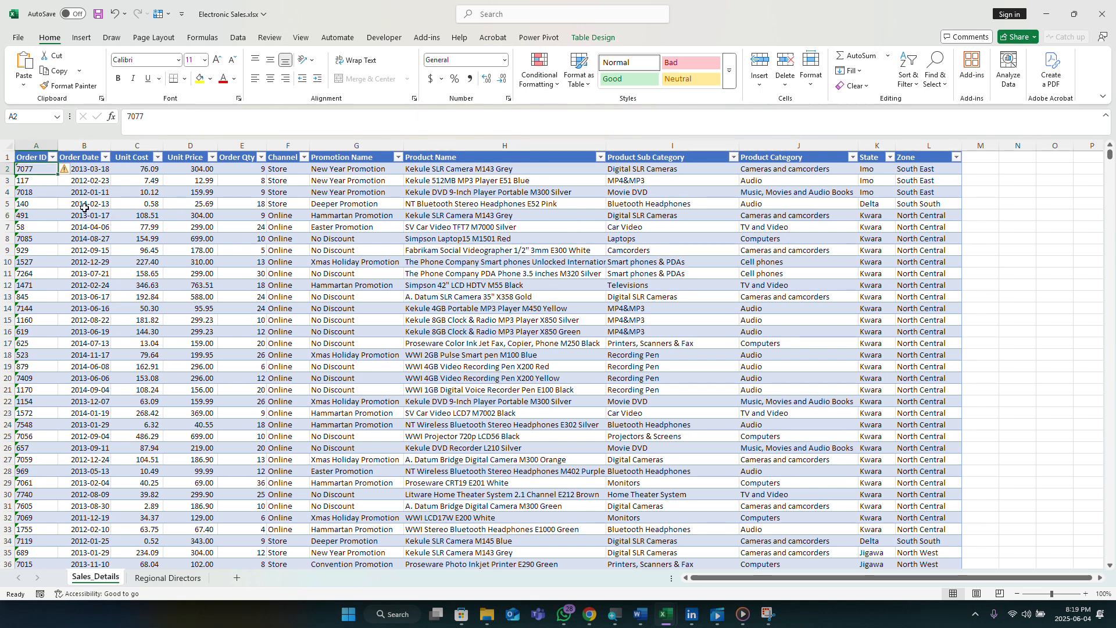
left_click(96, 172)
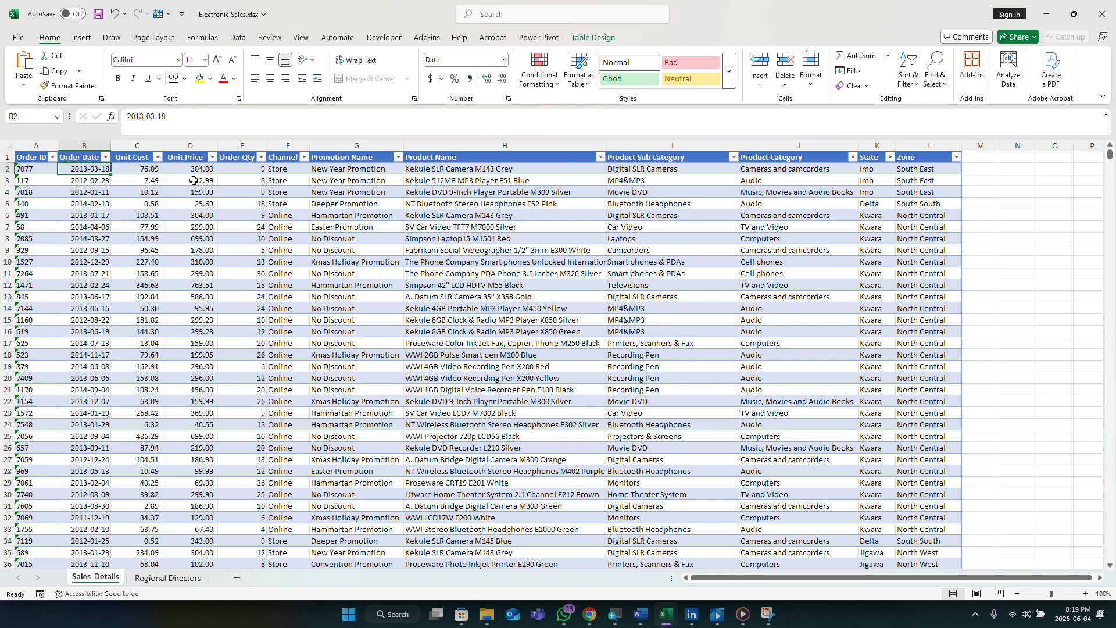
left_click(147, 171)
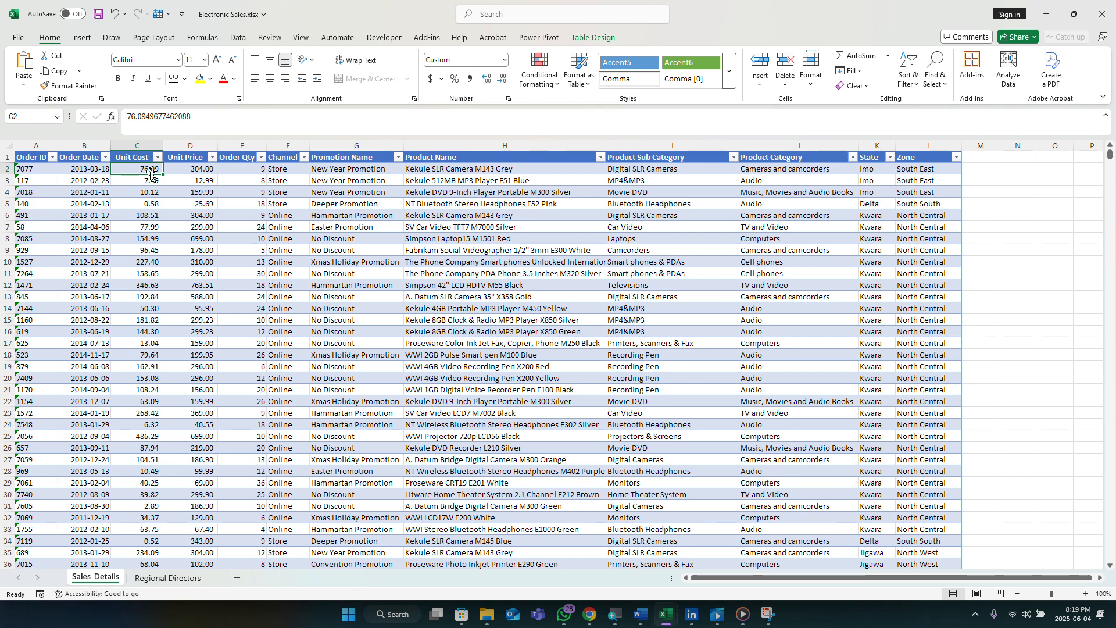
left_click(187, 171)
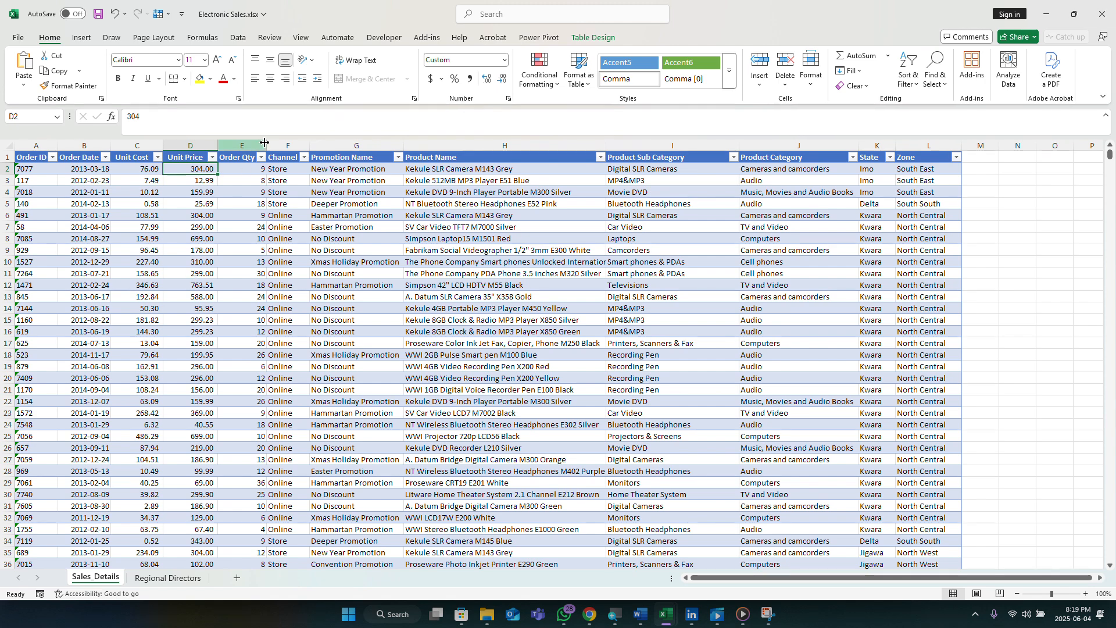
left_click(243, 145)
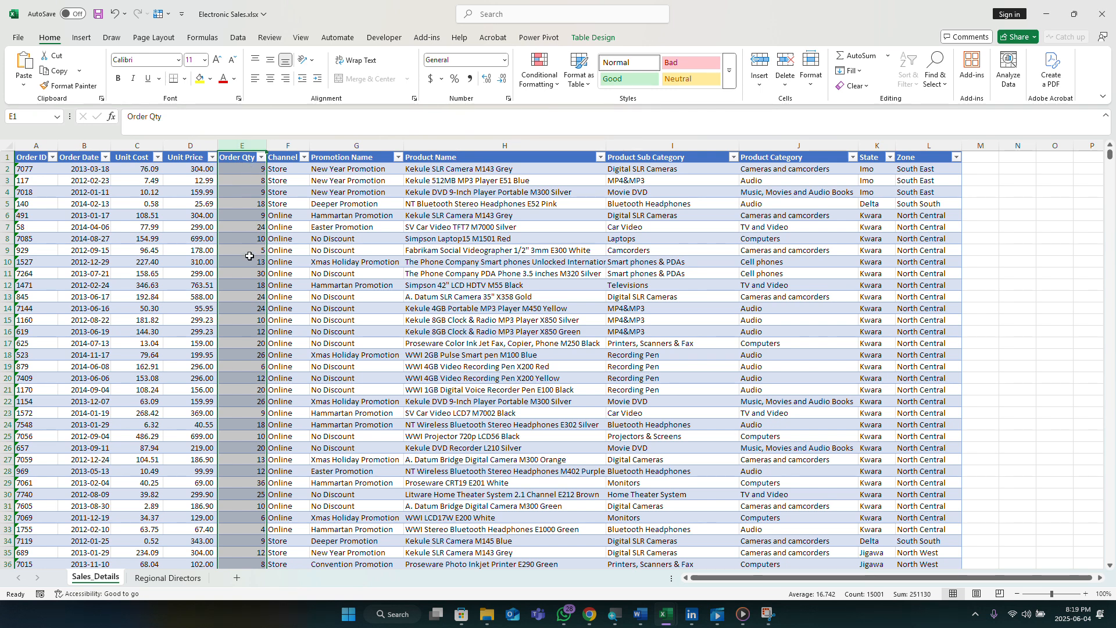
Highlight the Channel column and examine its list of filter values without filtering the table
left_click(288, 146)
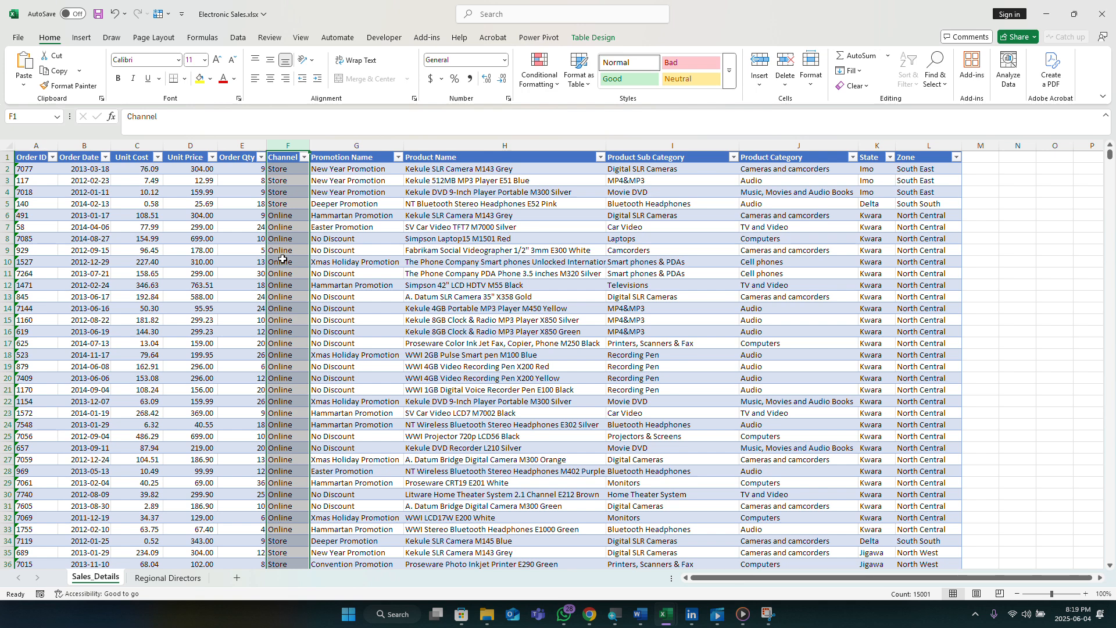
left_click(304, 157)
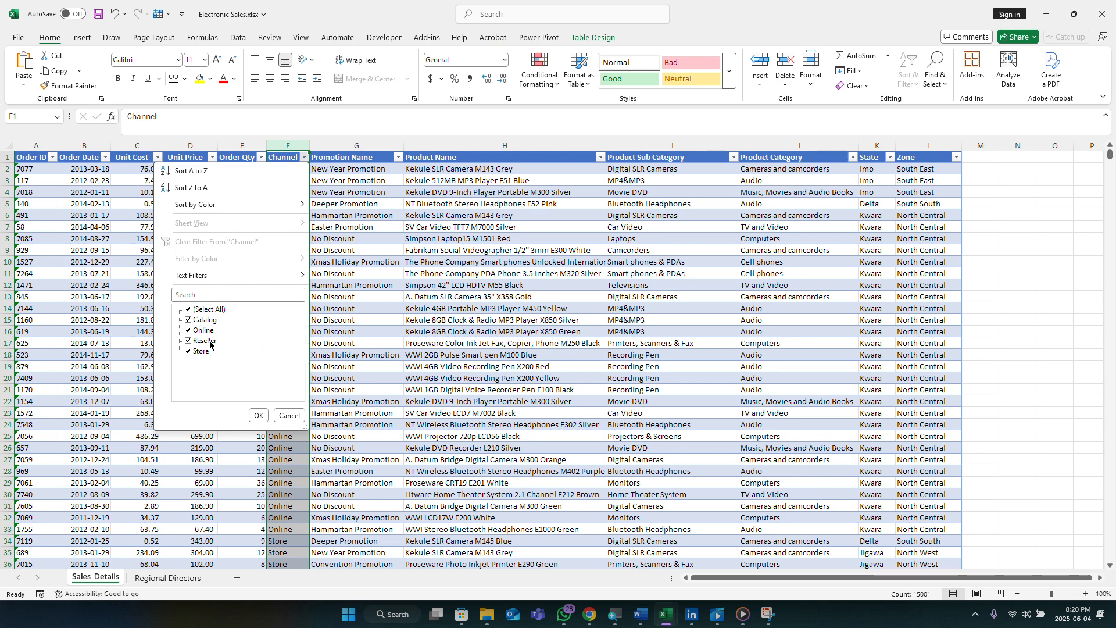
left_click(289, 416)
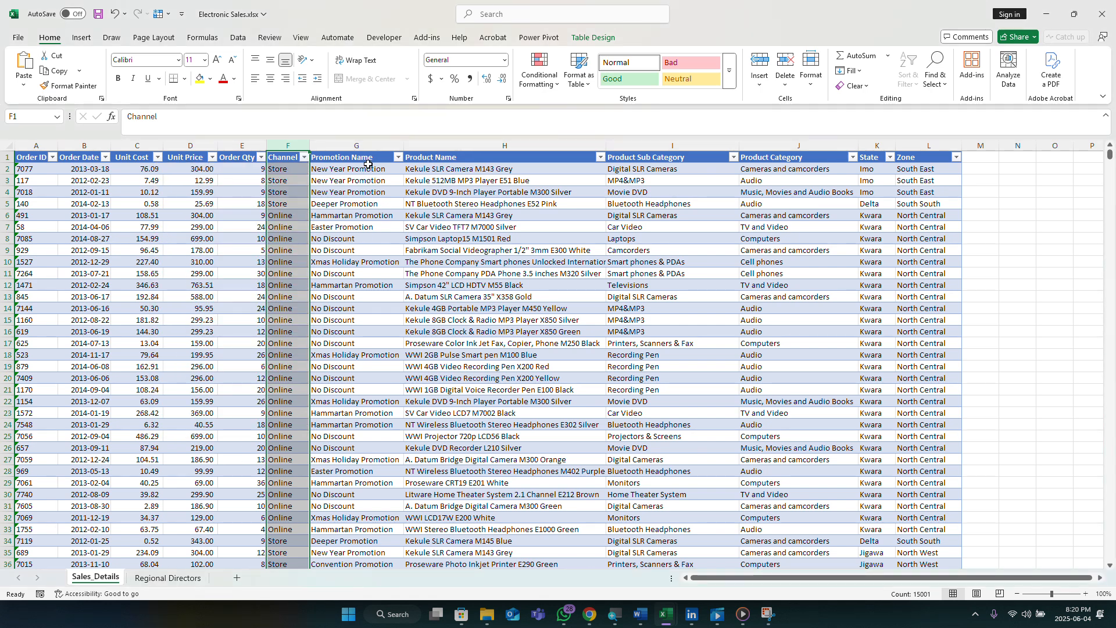
Examine the full list of promotions in the Promotion Name filter and close it without filtering
left_click(397, 157)
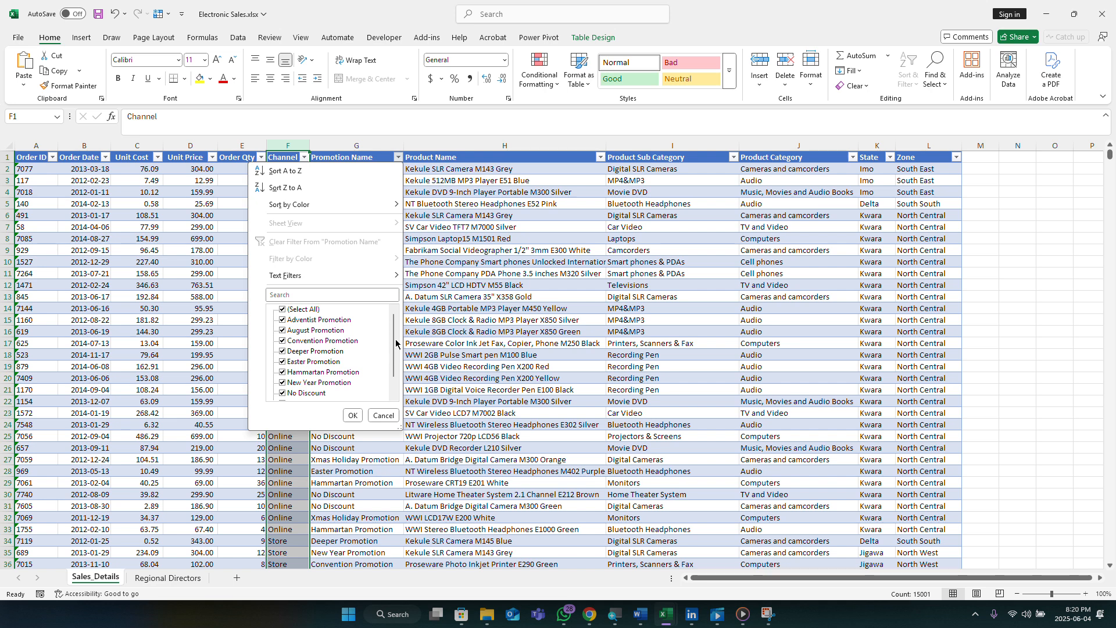
scroll(396, 343, "down", 1)
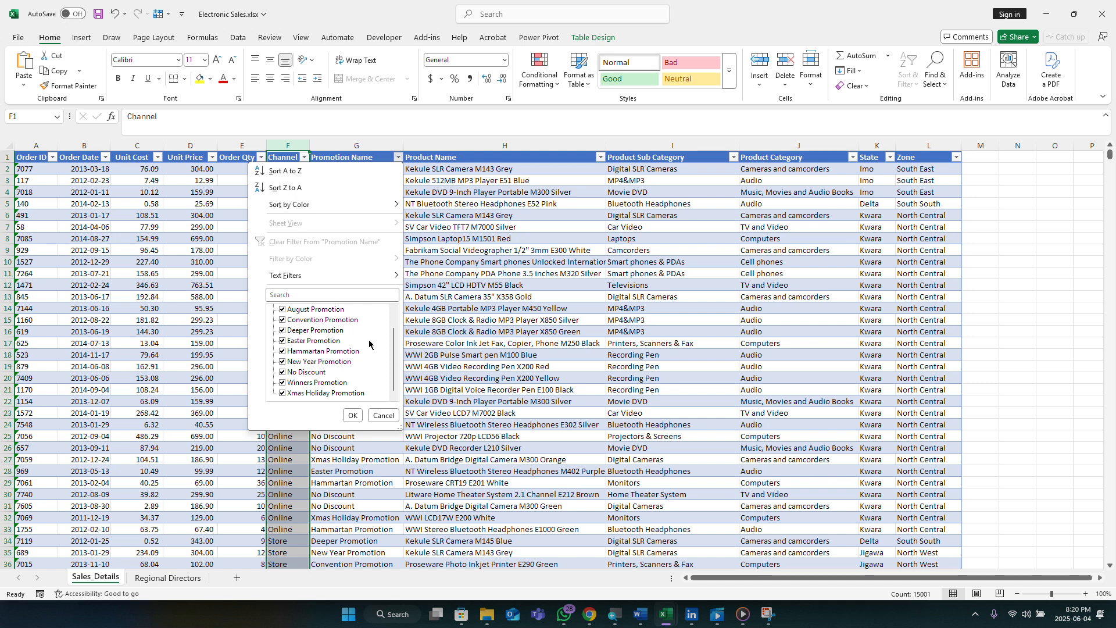
scroll(369, 344, "up", 1)
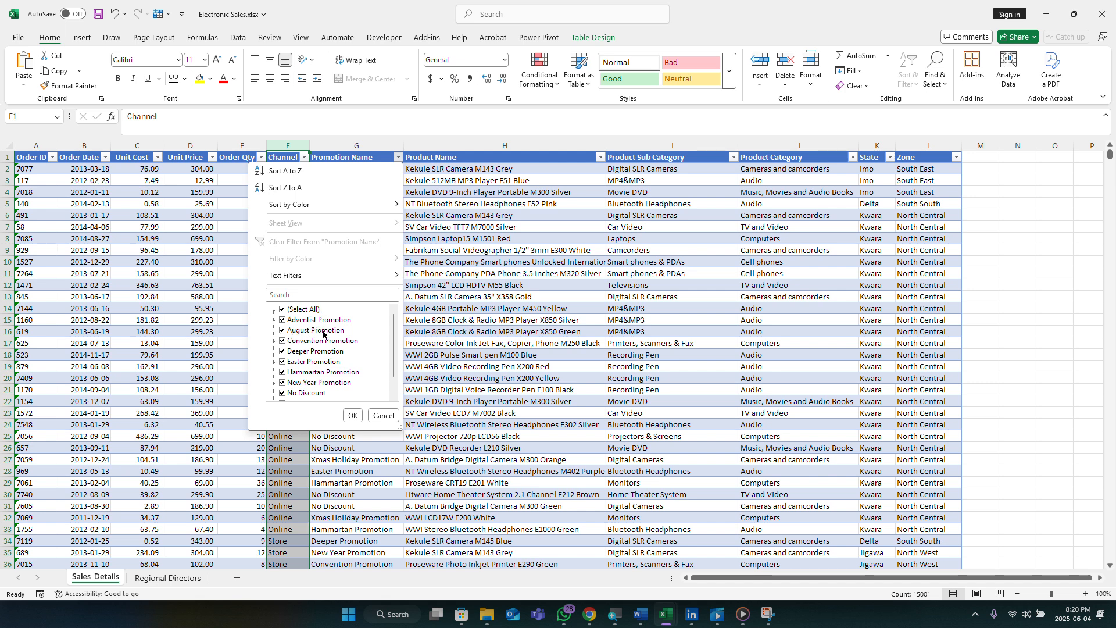
scroll(321, 336, "down", 1)
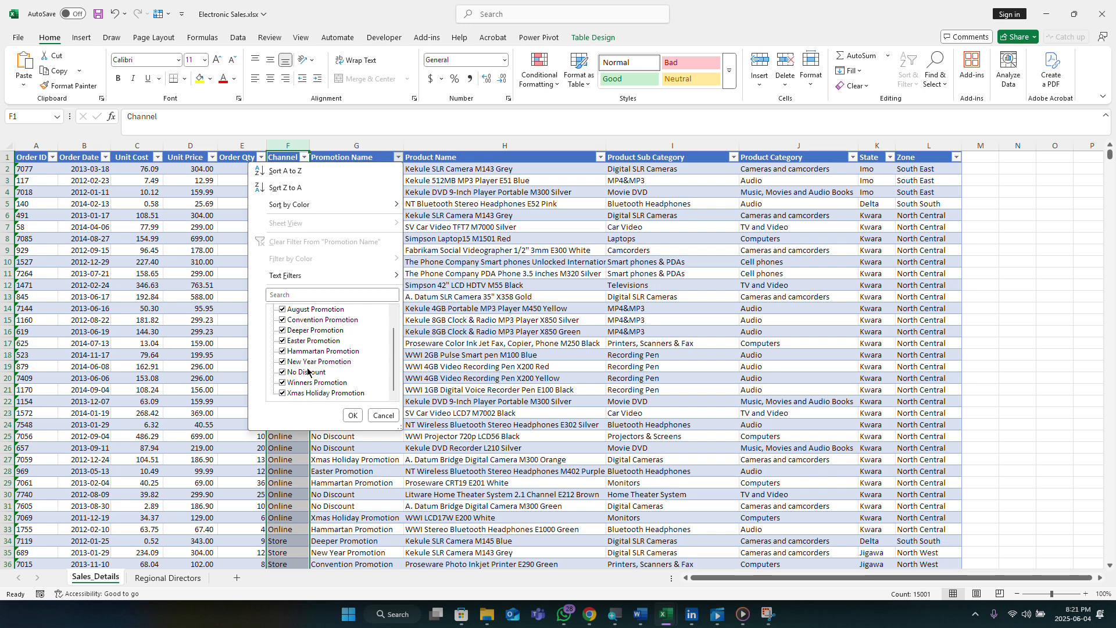
scroll(310, 366, "up", 1)
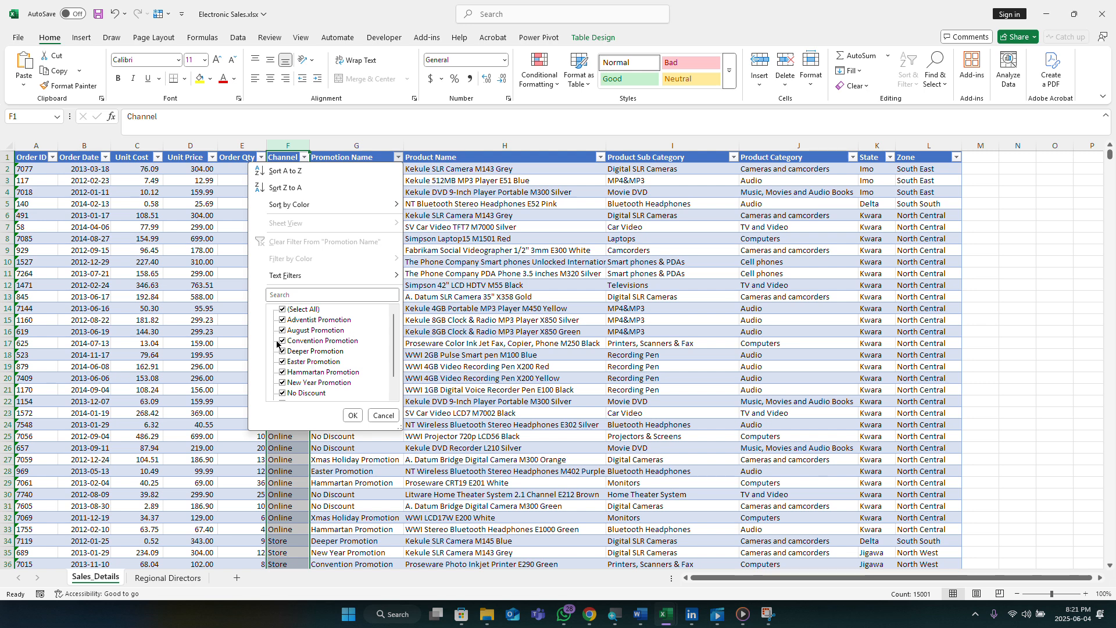
left_click(383, 415)
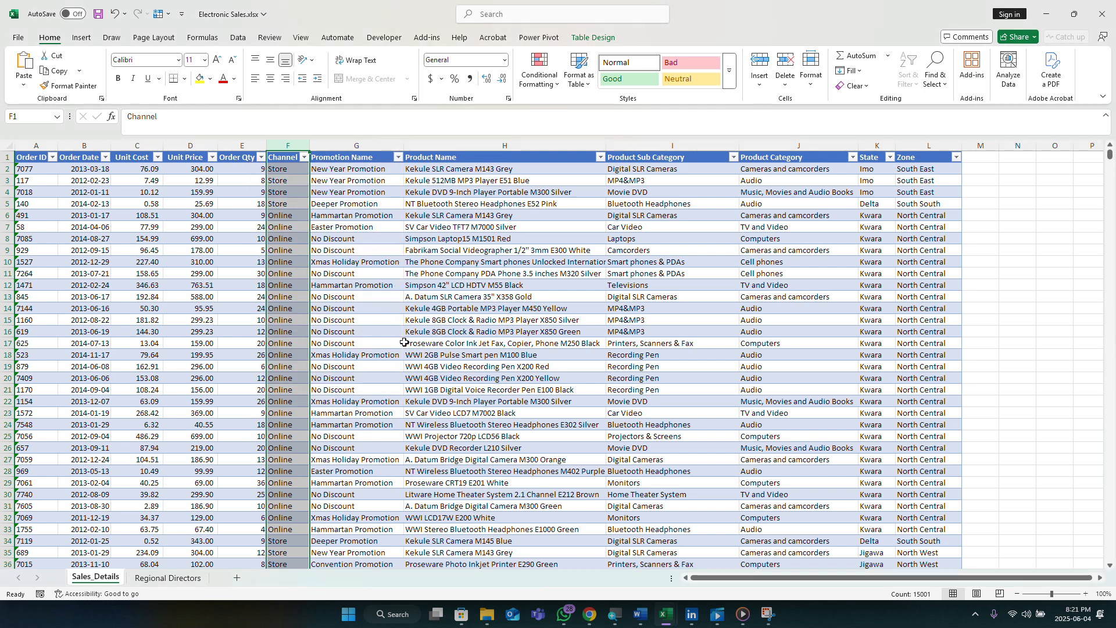
Highlight the Product Name column and examine several of its entries in the first six records
left_click(490, 143)
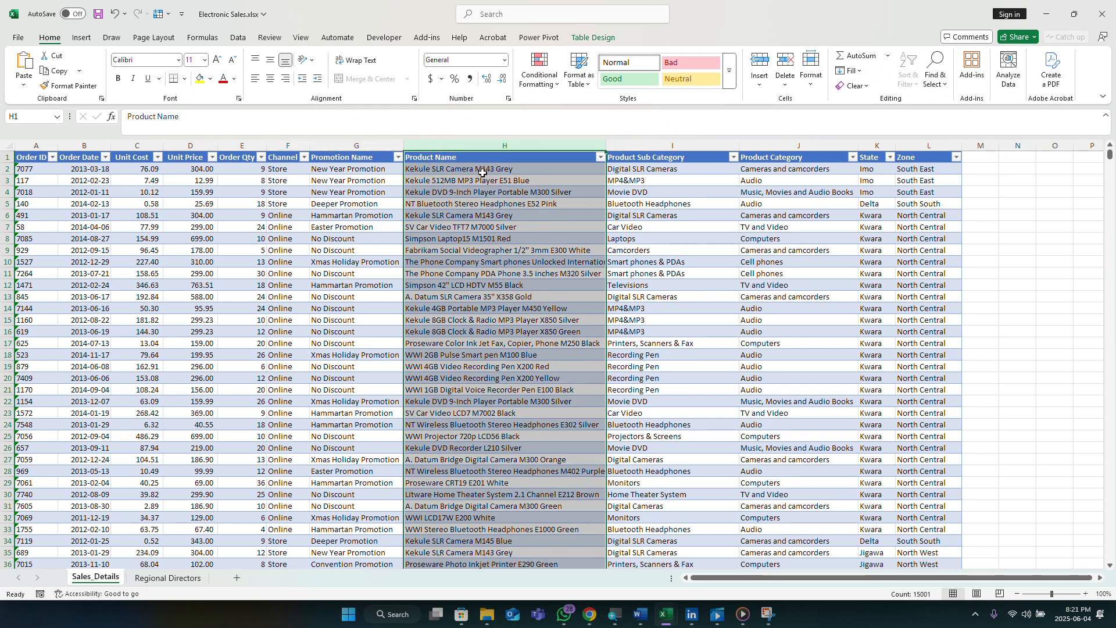
left_click(462, 169)
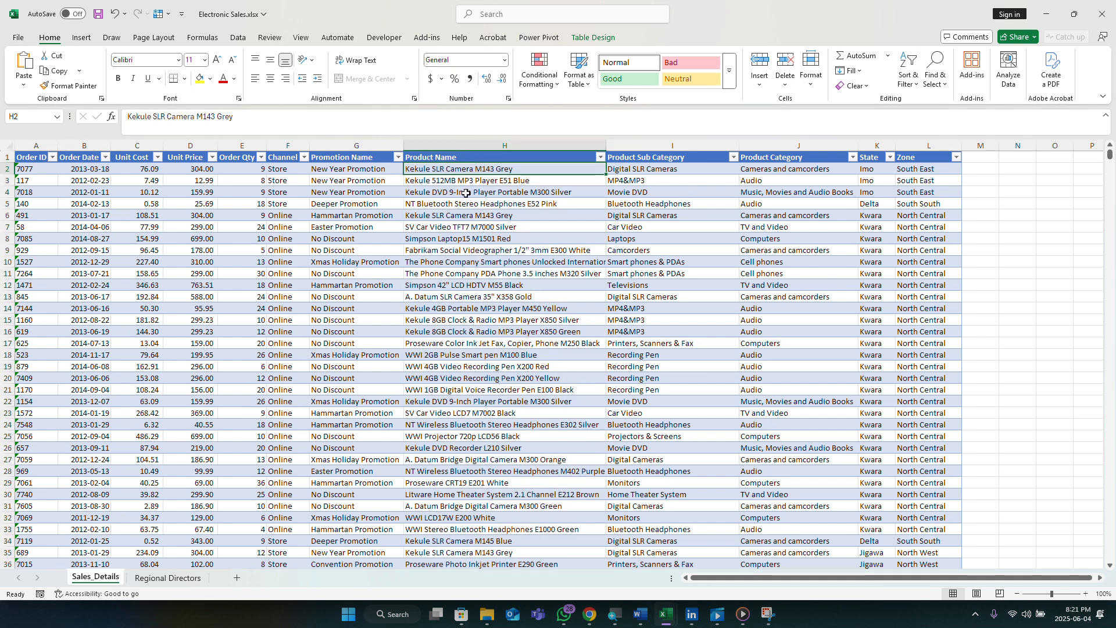
left_click(467, 192)
left_click(467, 181)
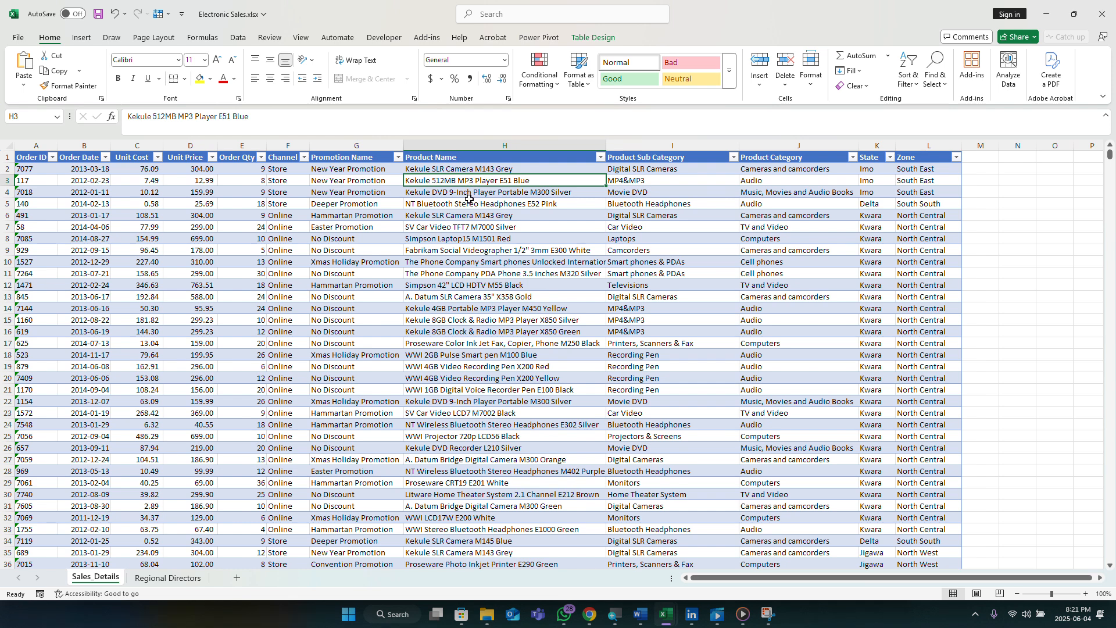
left_click(469, 207)
left_click(462, 227)
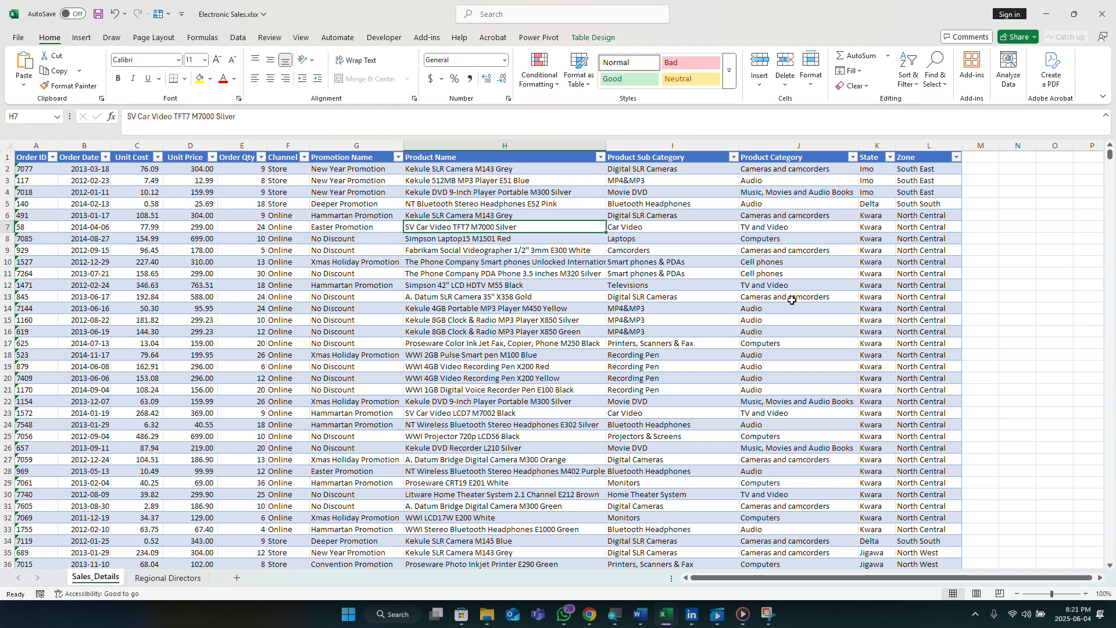
Highlight the State column and examine several of its entries in the first eight records
left_click(871, 141)
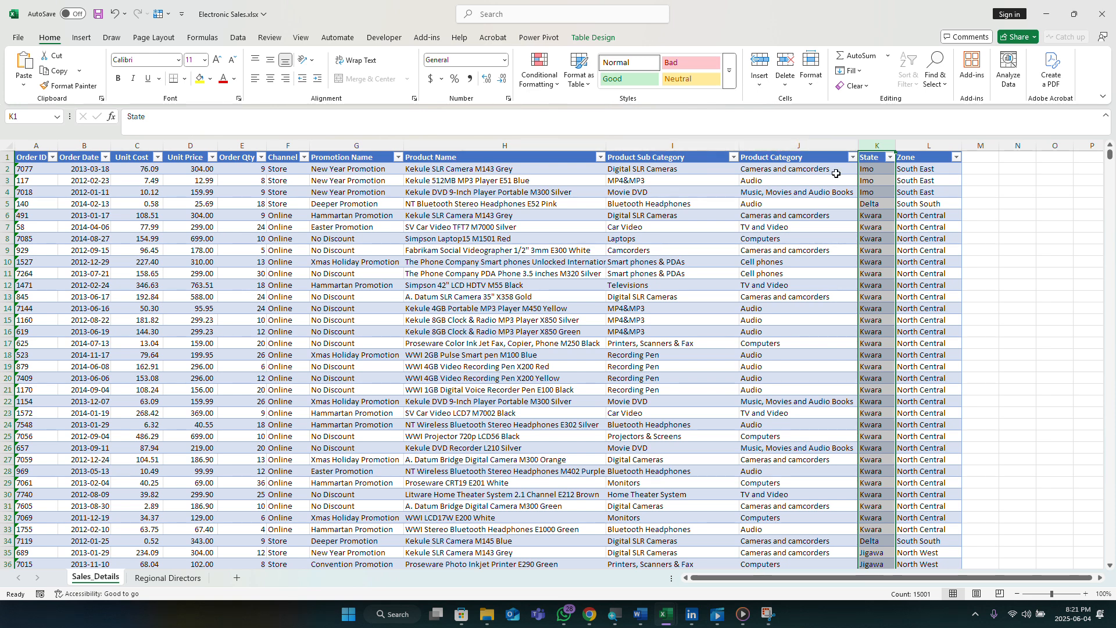
left_click(867, 174)
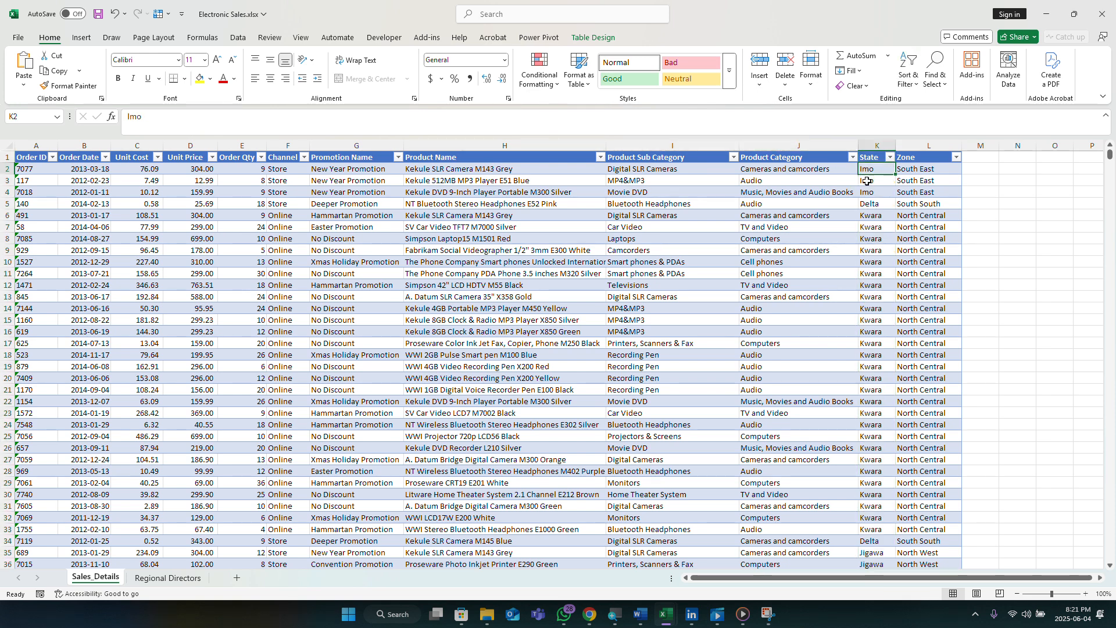
left_click(869, 182)
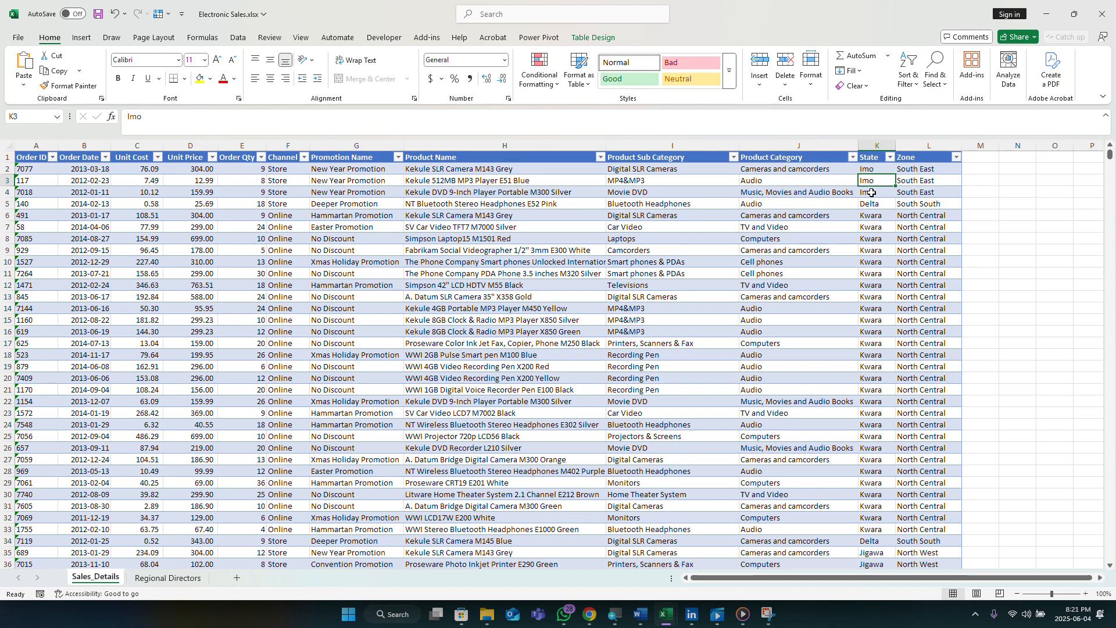
left_click(872, 195)
left_click(864, 224)
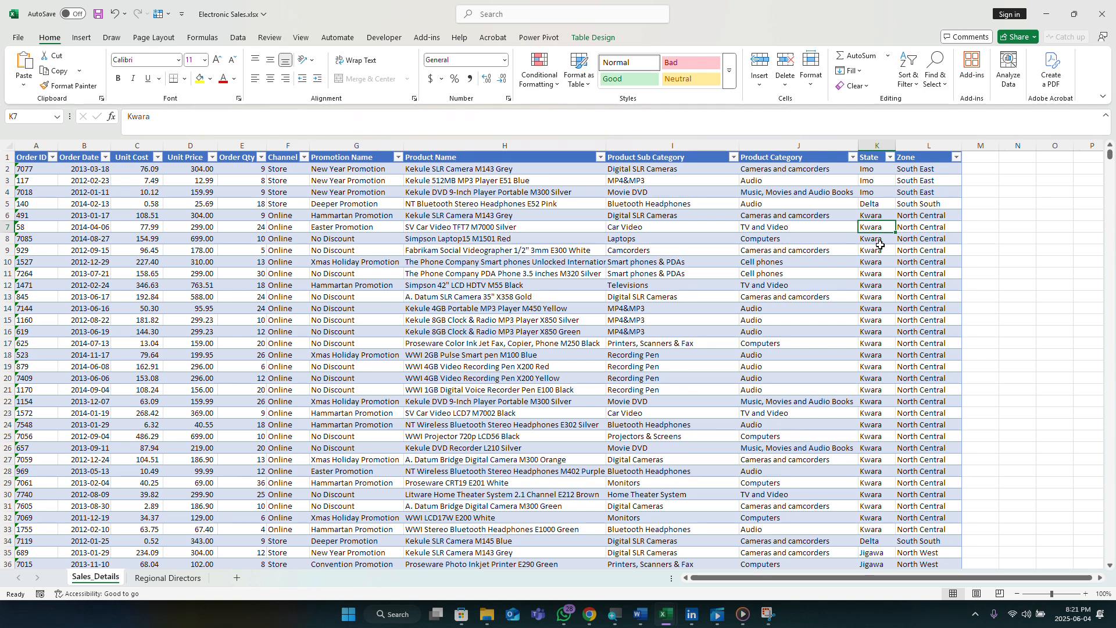
left_click(877, 246)
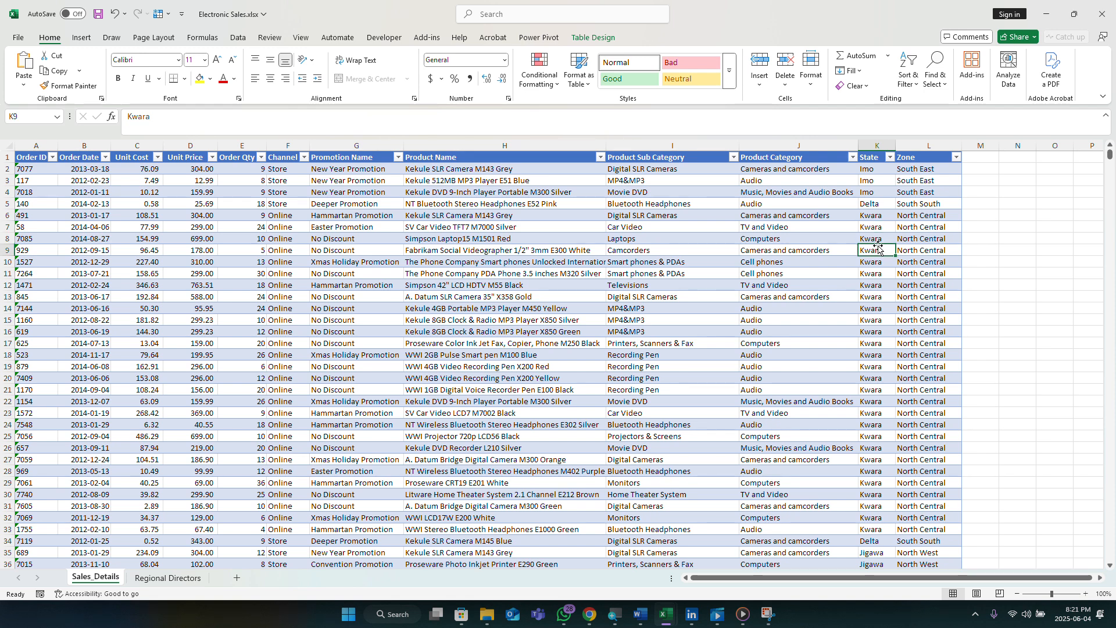
Examine several State column entries between rows 10 and 16
left_click(875, 264)
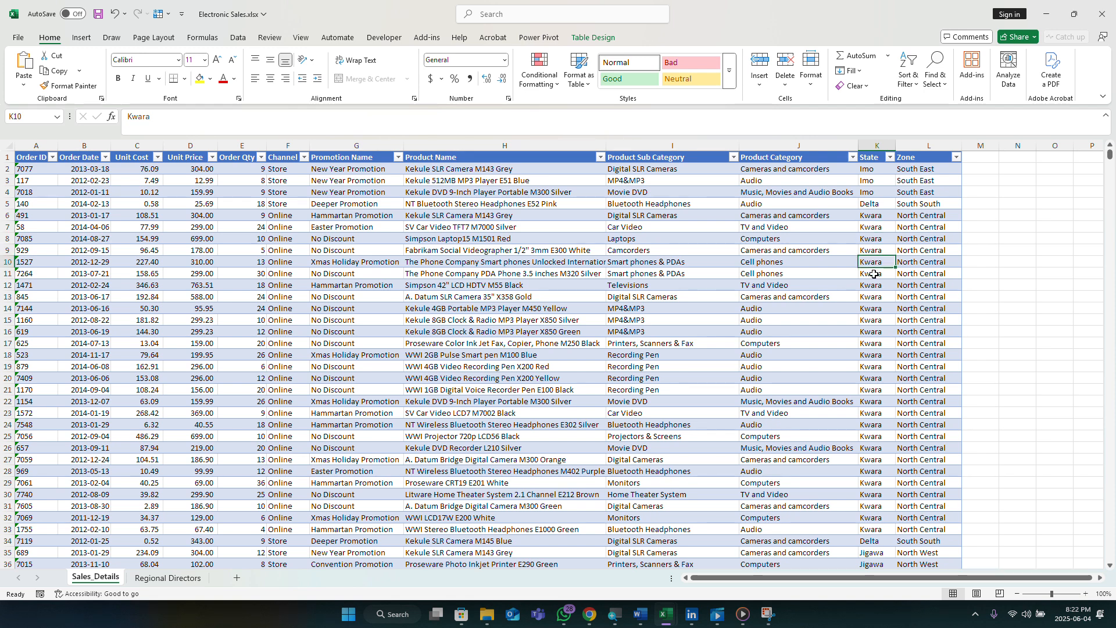
left_click(874, 274)
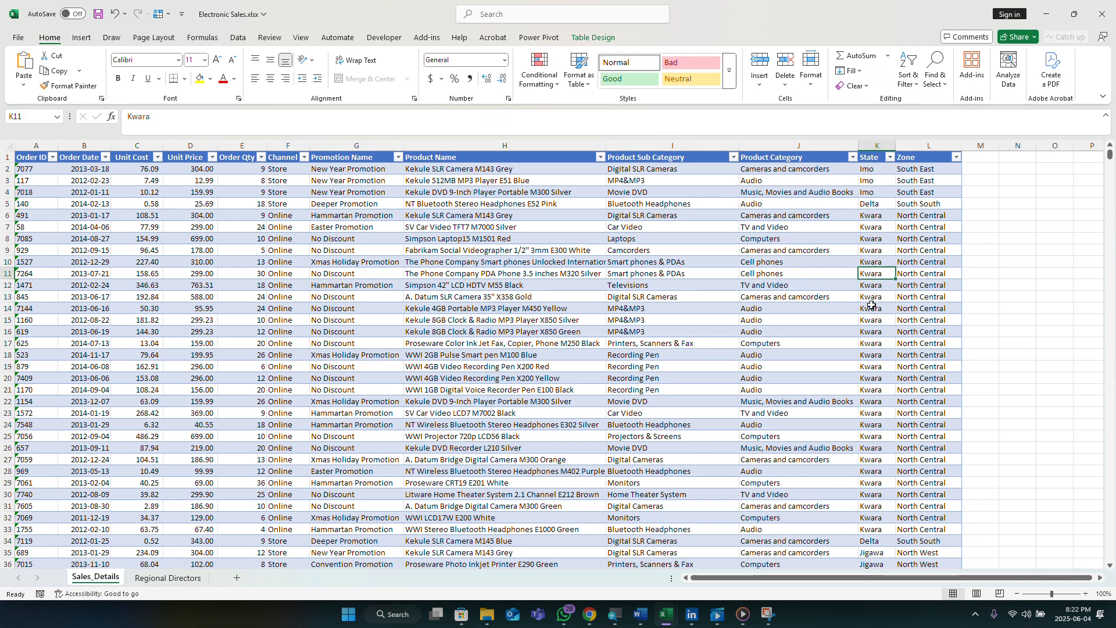
left_click(872, 298)
left_click(873, 308)
left_click(872, 329)
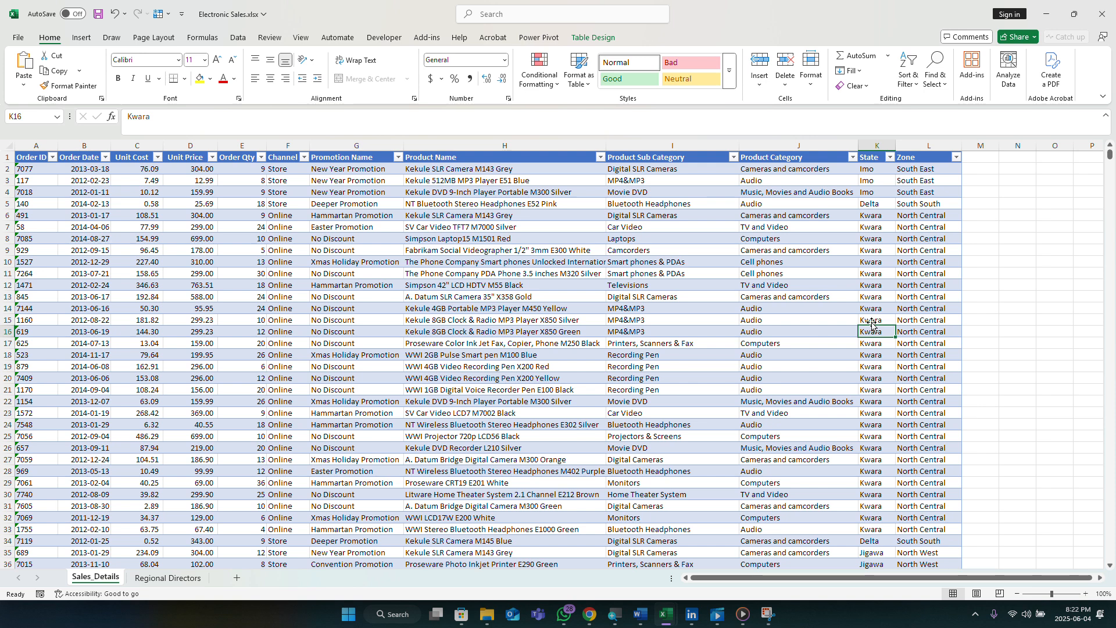
Examine the Zone entry in row 4 and the State entries in rows 3, 5 and 8
left_click(922, 191)
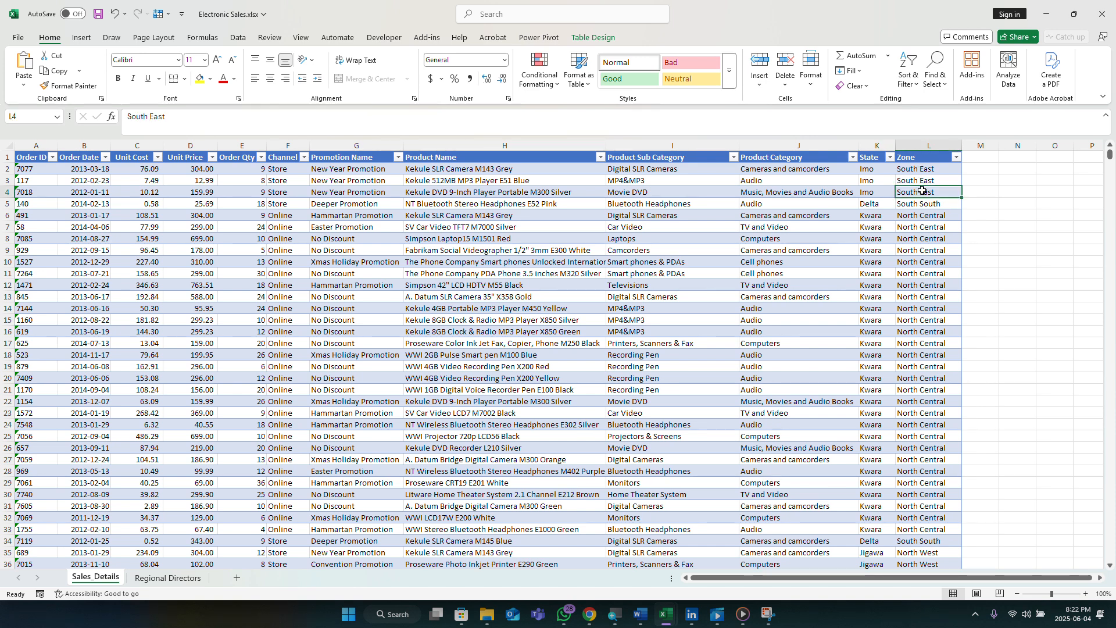
left_click(868, 178)
left_click(872, 205)
left_click(868, 235)
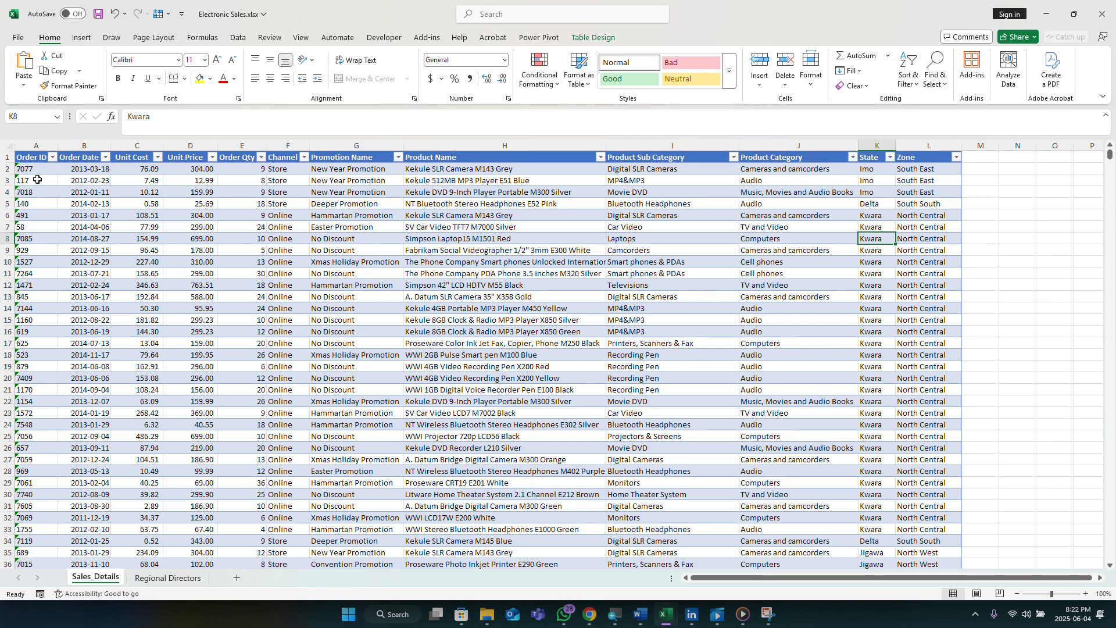
Highlight the Order ID, Order Date, Unit Price, Order Qty, Channel, Product Name, State and Zone columns one after another to review them
left_click(30, 146)
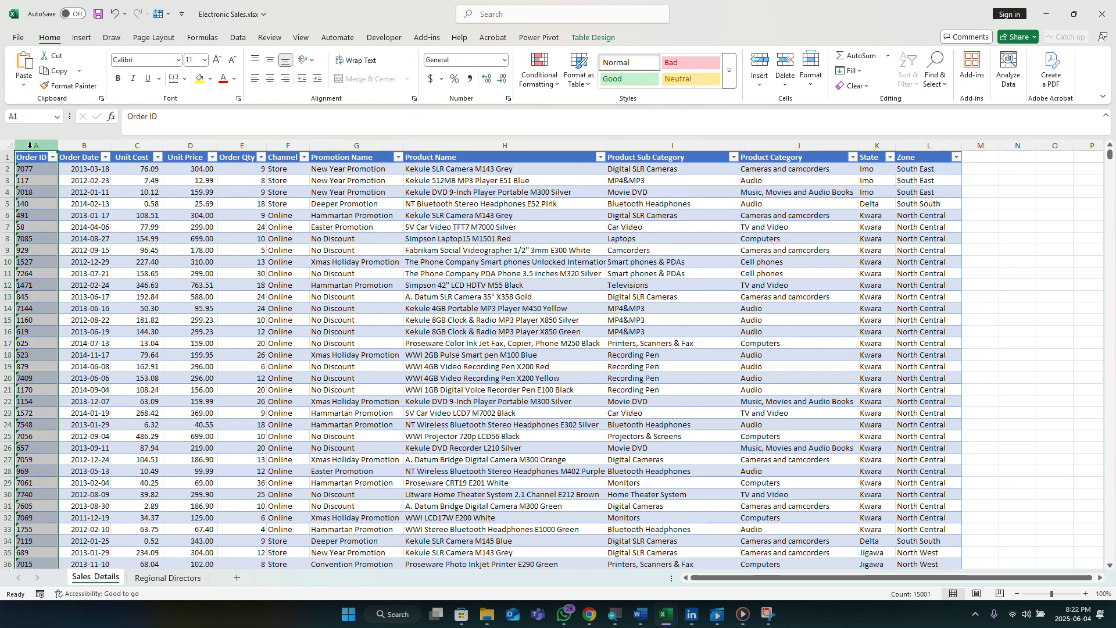
left_click(86, 146)
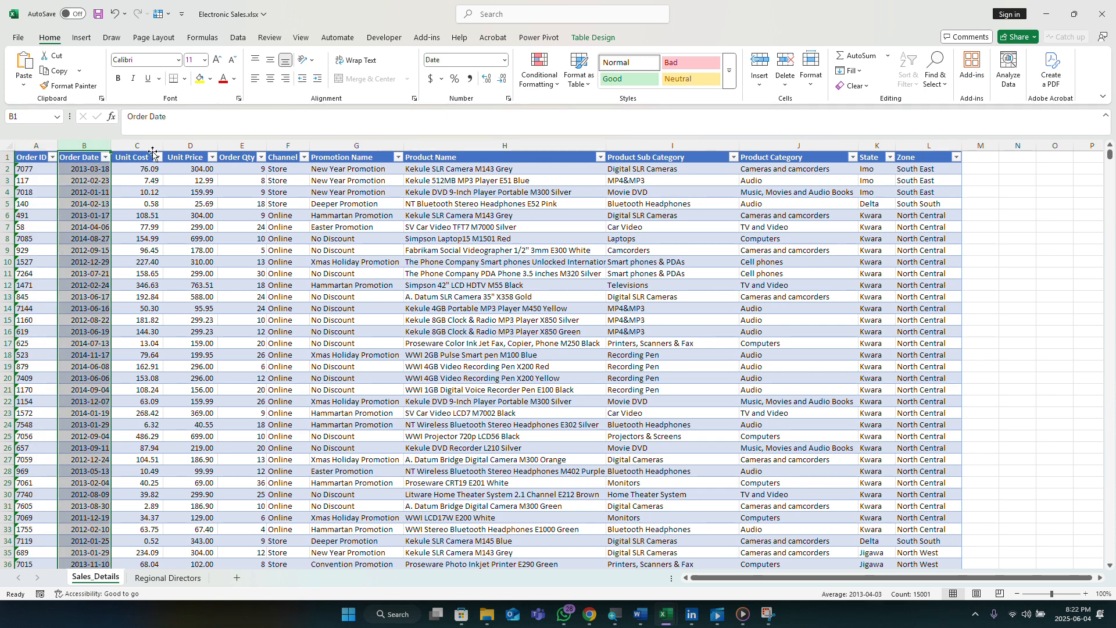
left_click(192, 146)
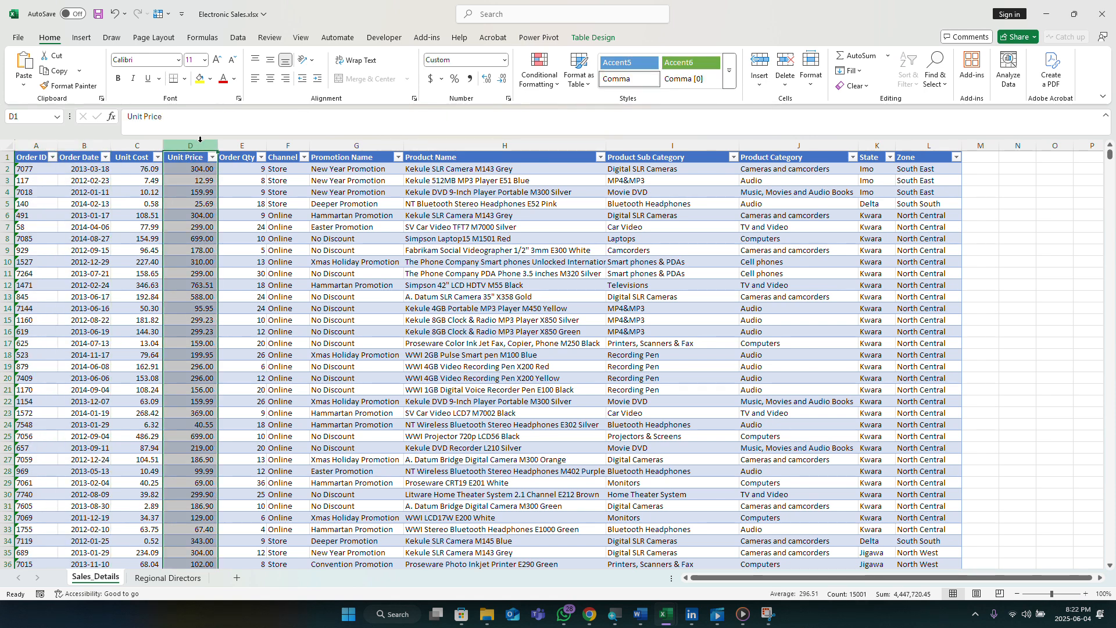
left_click(236, 139)
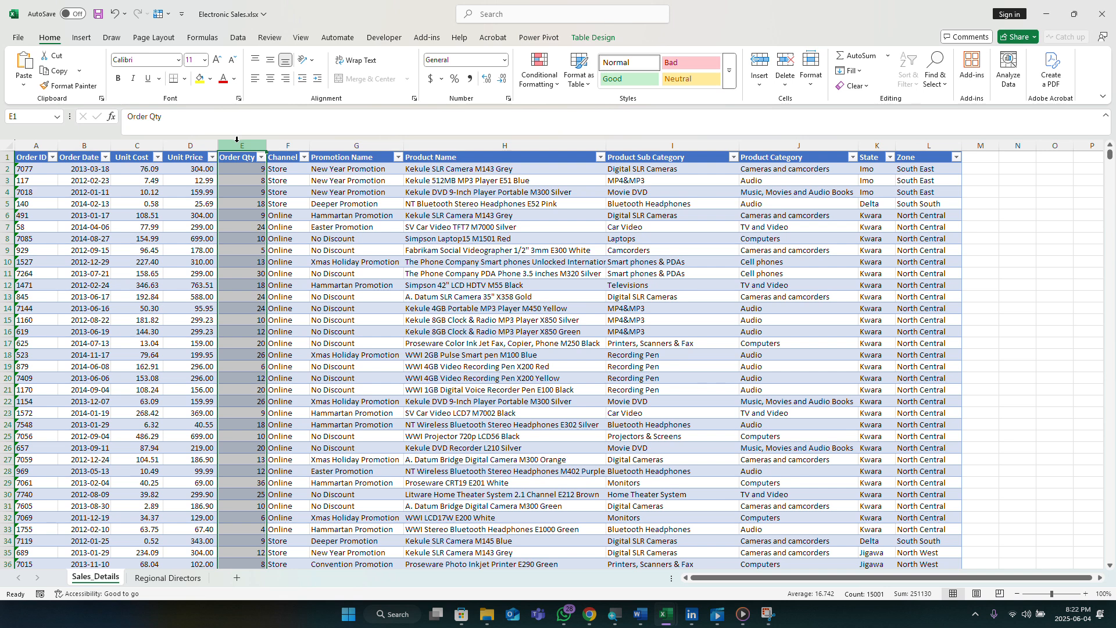
left_click(293, 140)
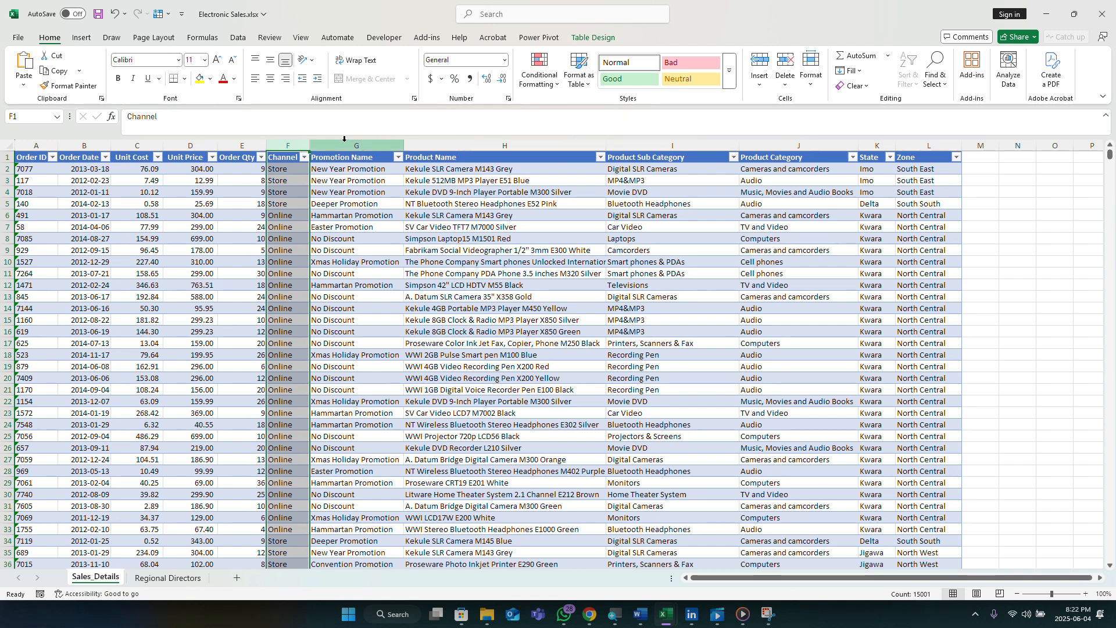
left_click(472, 143)
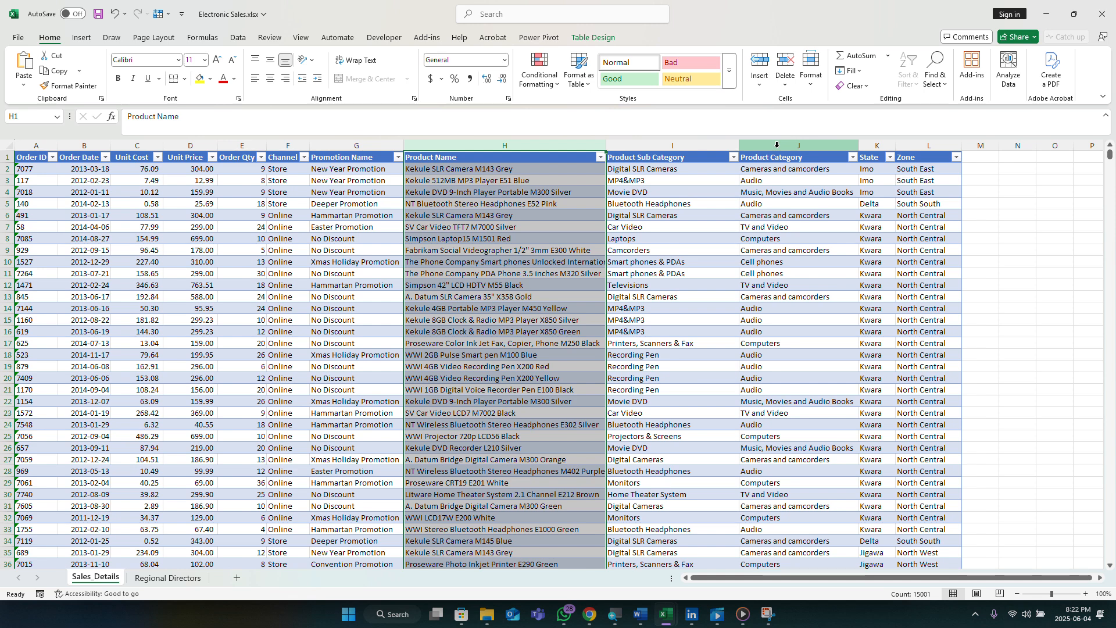
left_click(871, 143)
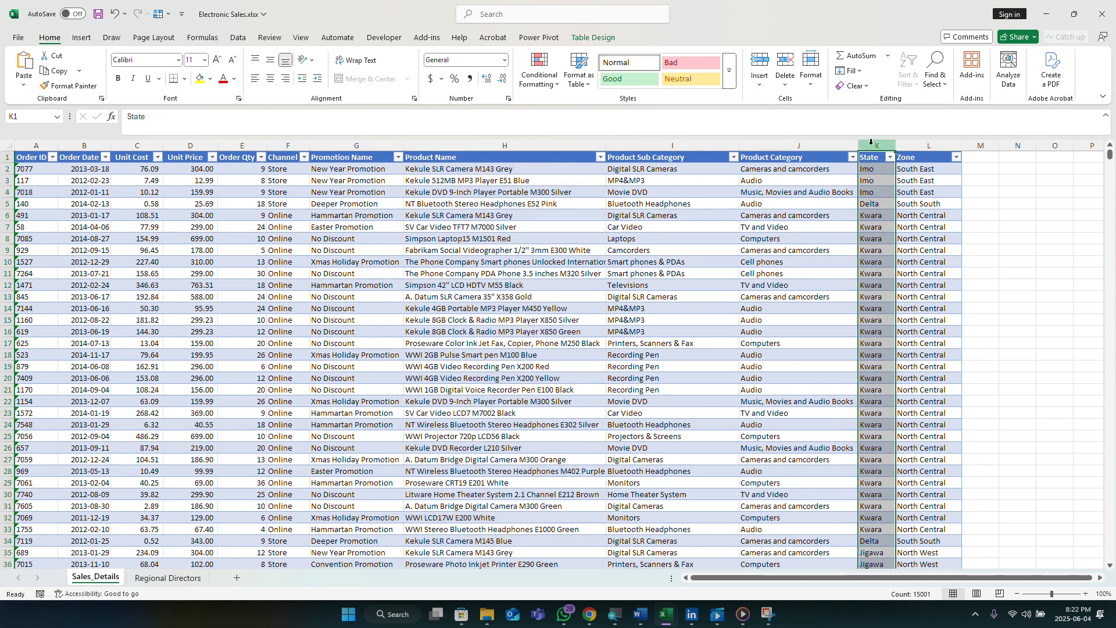
left_click(912, 145)
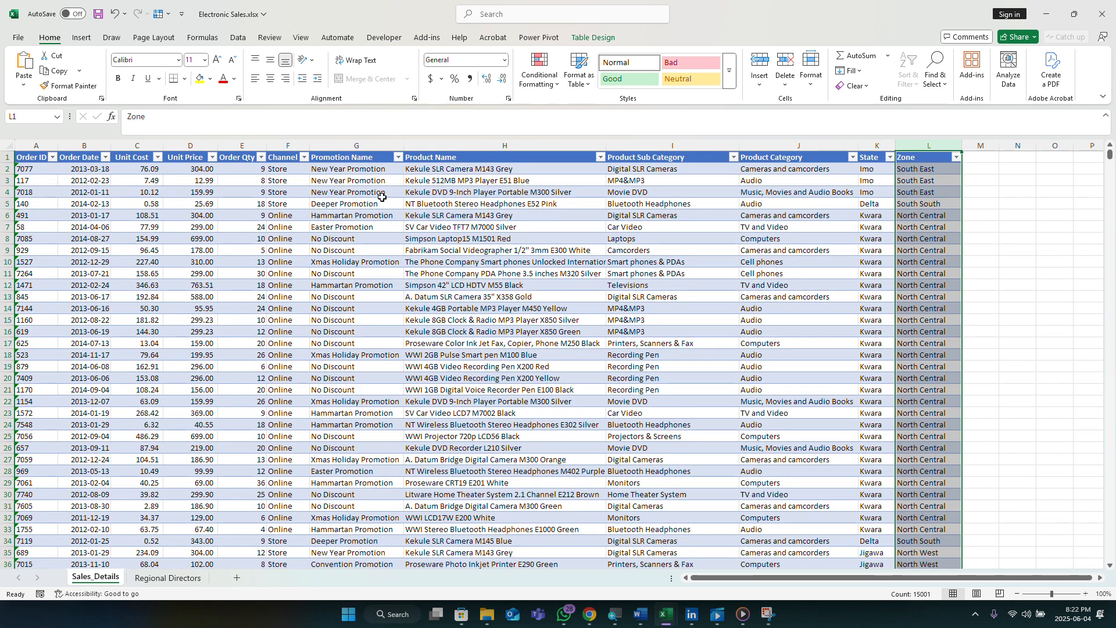
Examine the Promotion Name entry in row 3, and highlight the Order Qty and Channel columns in turn
left_click(366, 180)
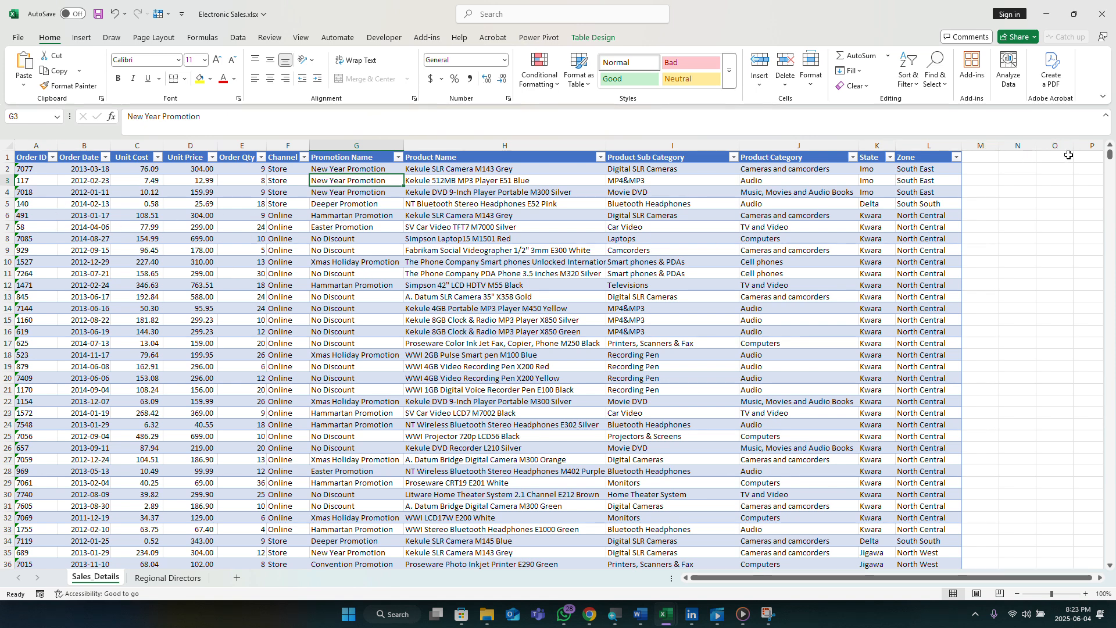
left_click(231, 142)
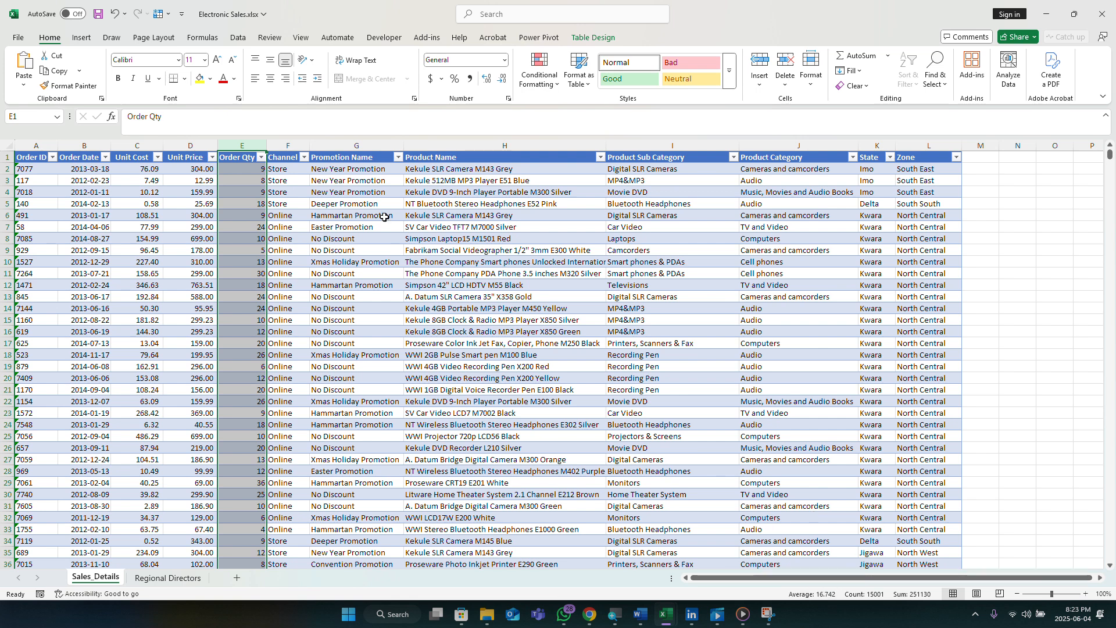
left_click(288, 145)
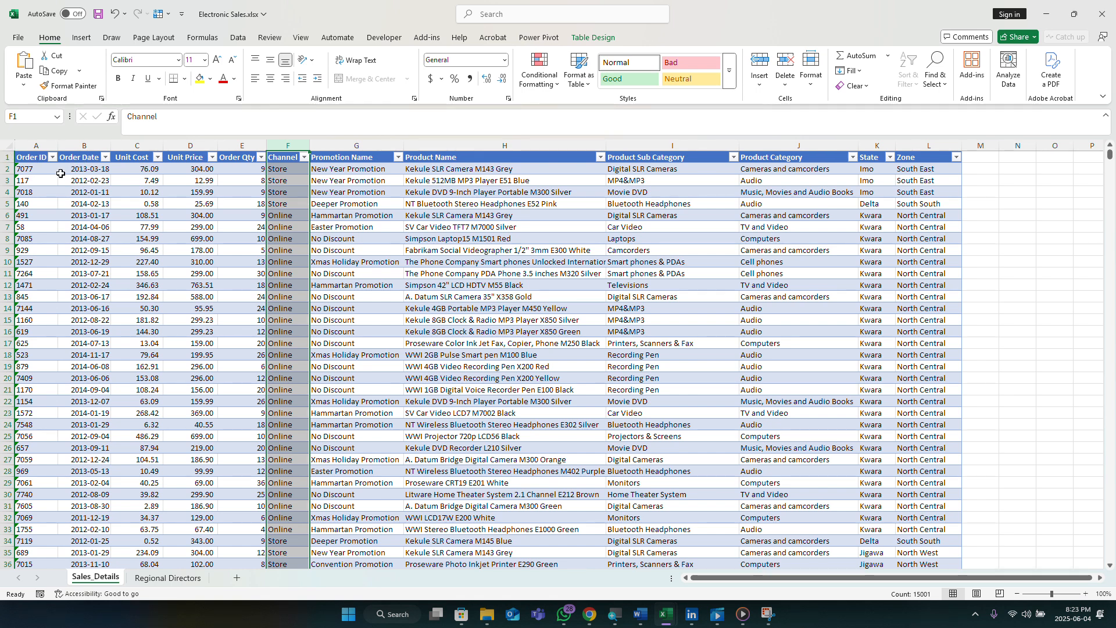
Examine Order ID entries between rows 2 and 11, highlighting the full table records in rows 7 and 3
left_click(31, 172)
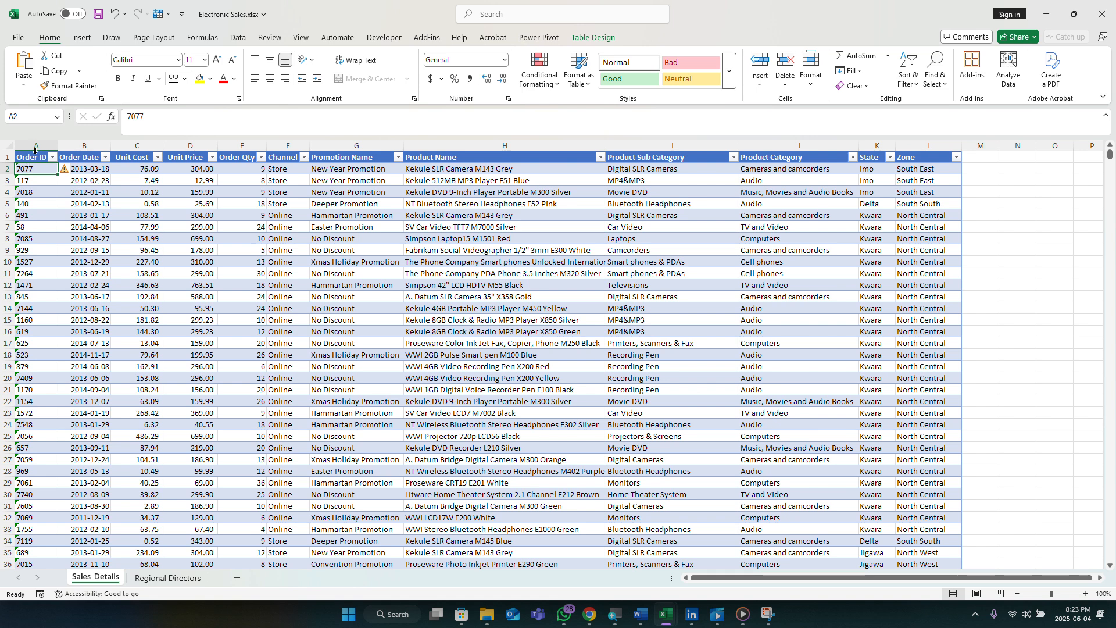
left_click(31, 193)
left_click(17, 227)
left_click(35, 277)
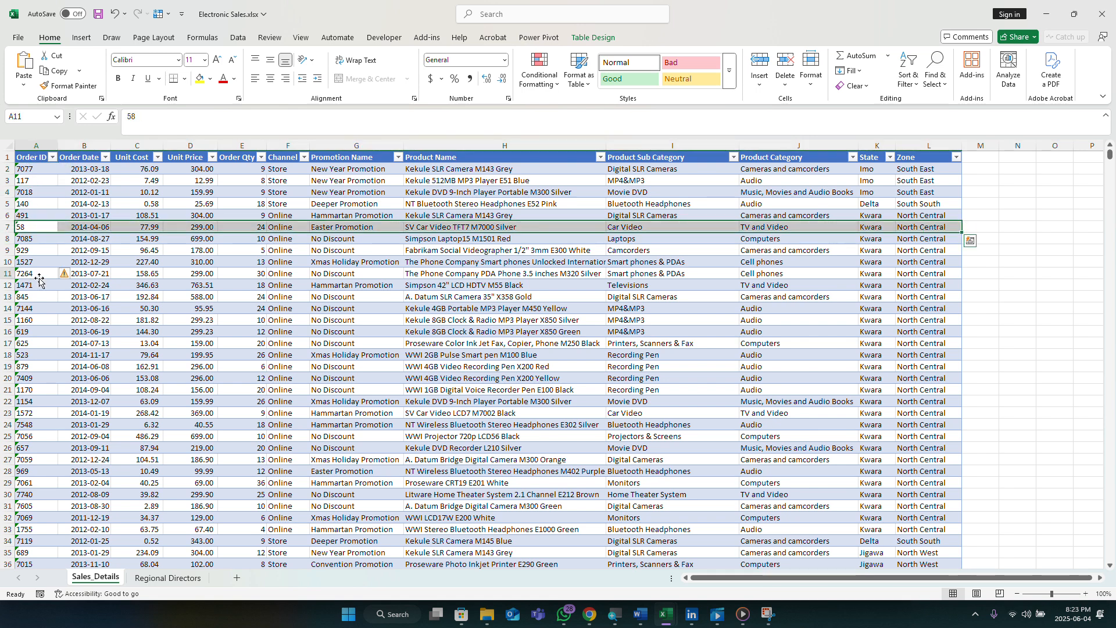
left_click(39, 202)
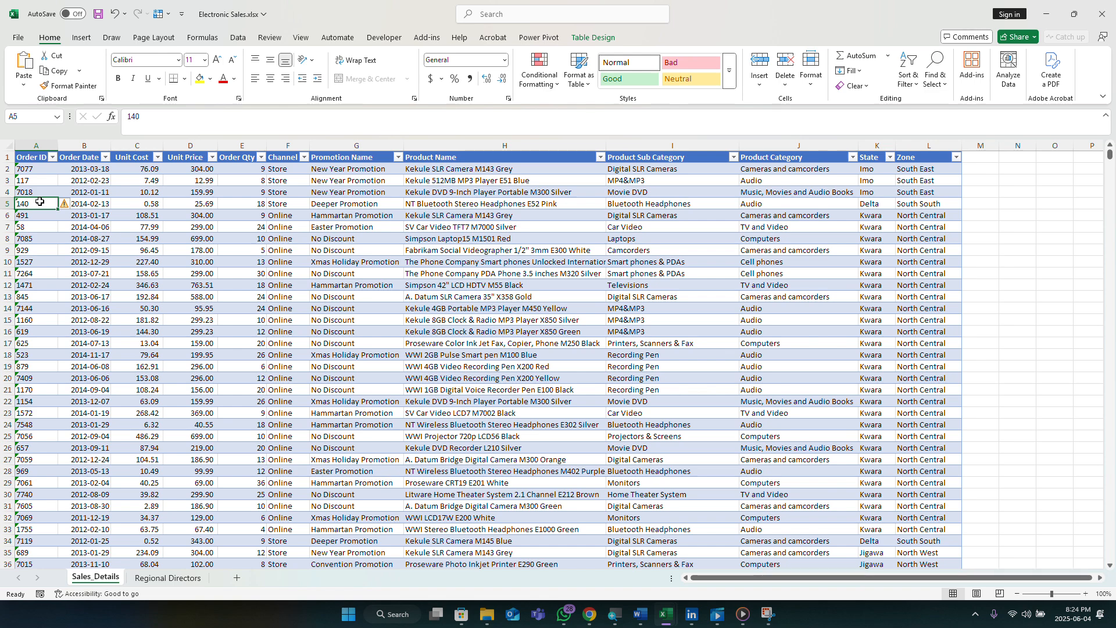
left_click(18, 180)
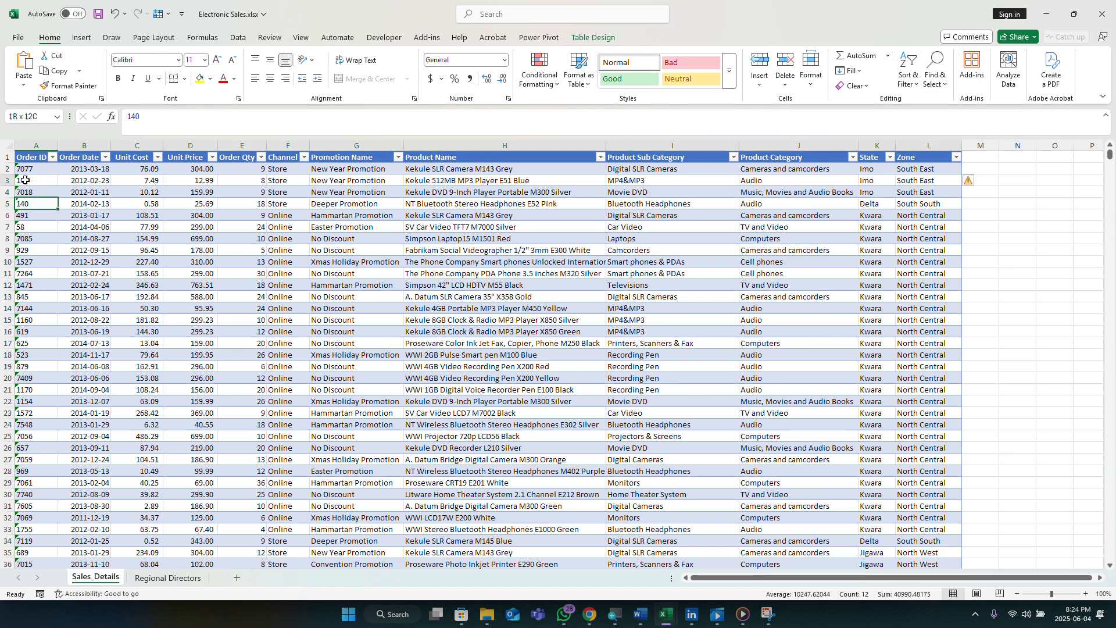
left_click(32, 170)
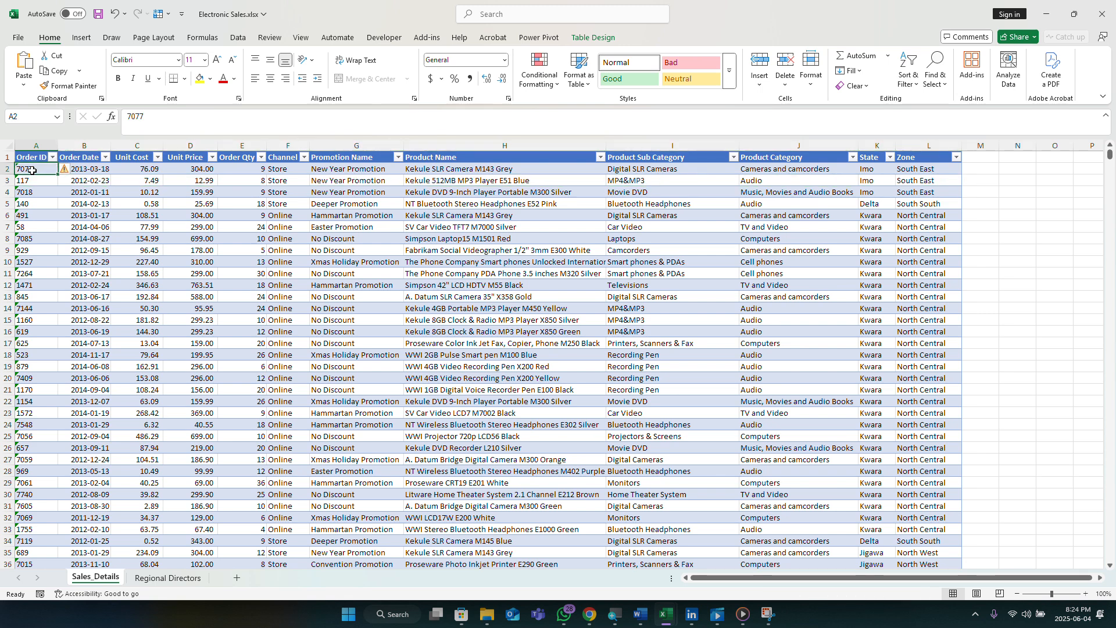
Examine individual Order ID entries between rows 4 and 12 of the table
left_click(42, 216)
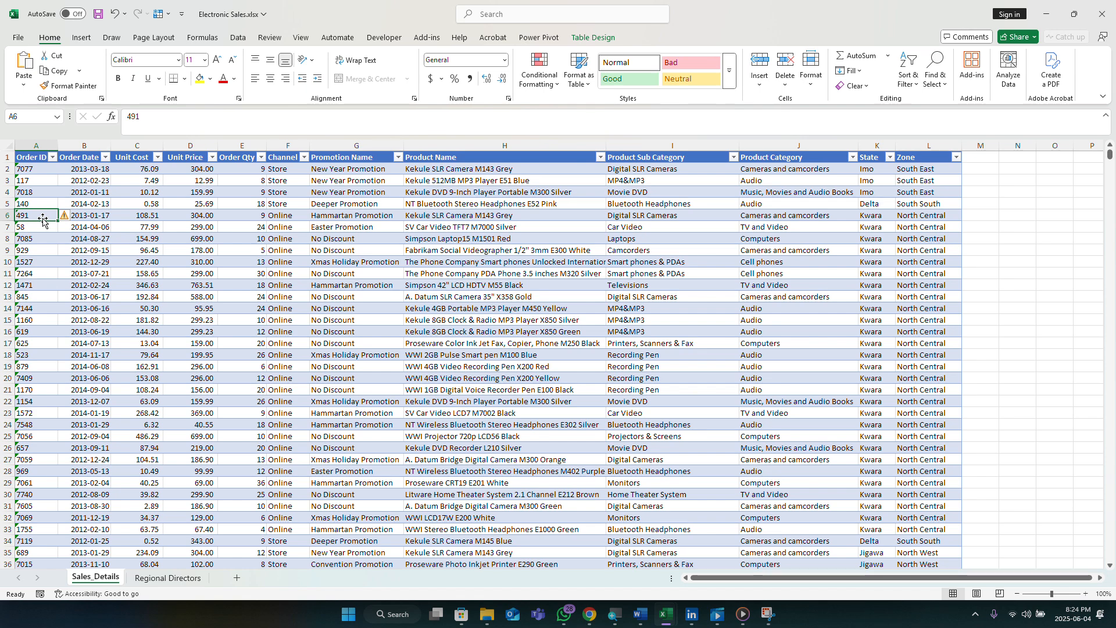
left_click(42, 193)
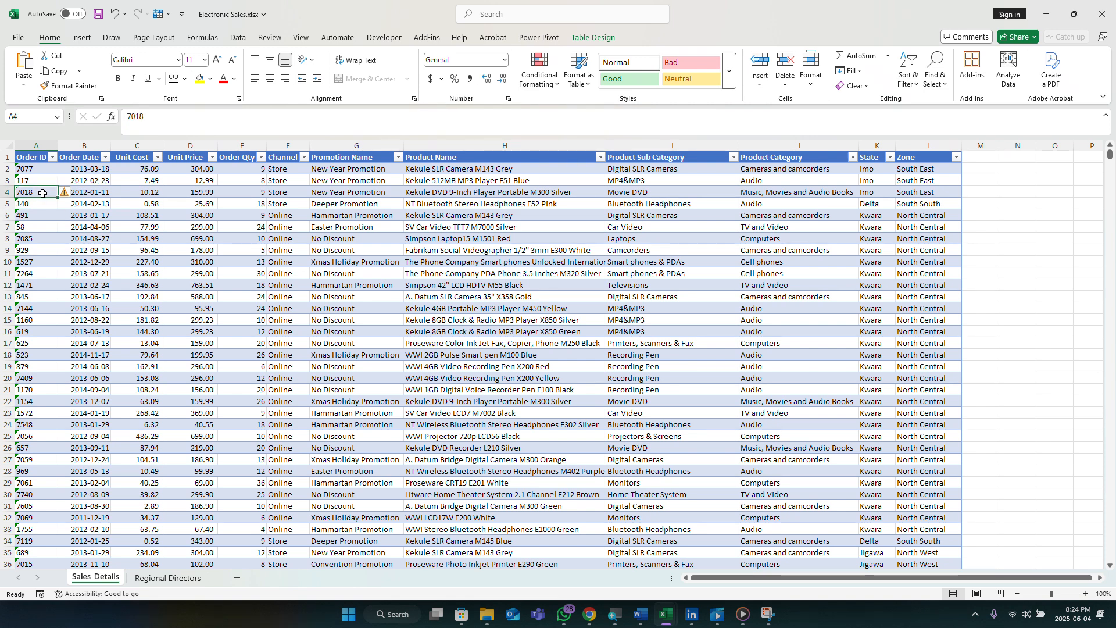
left_click(37, 251)
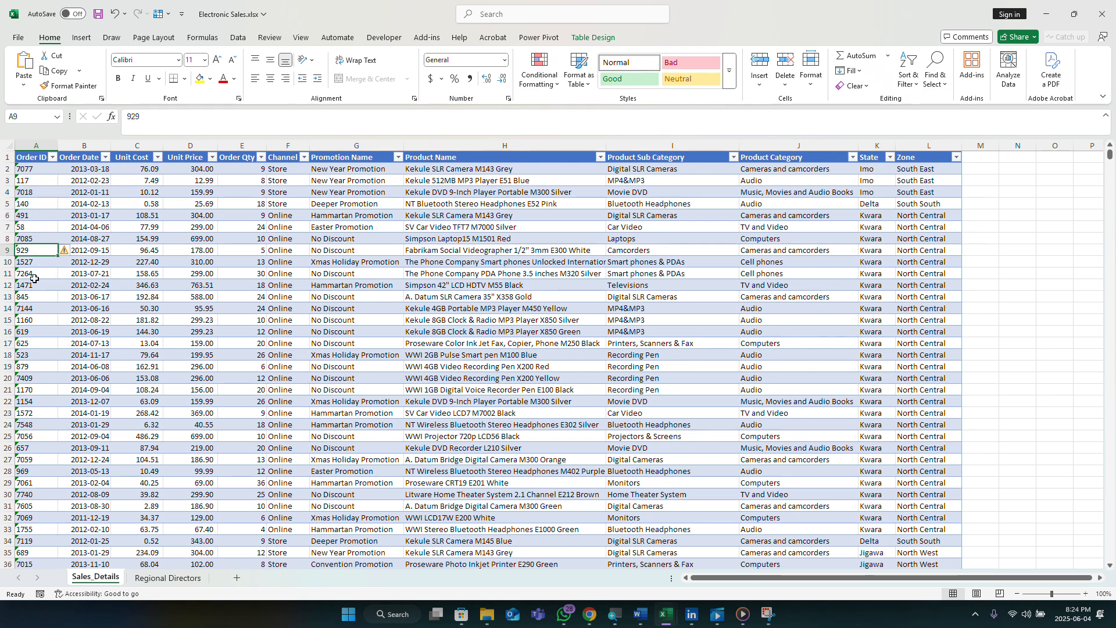
left_click(37, 275)
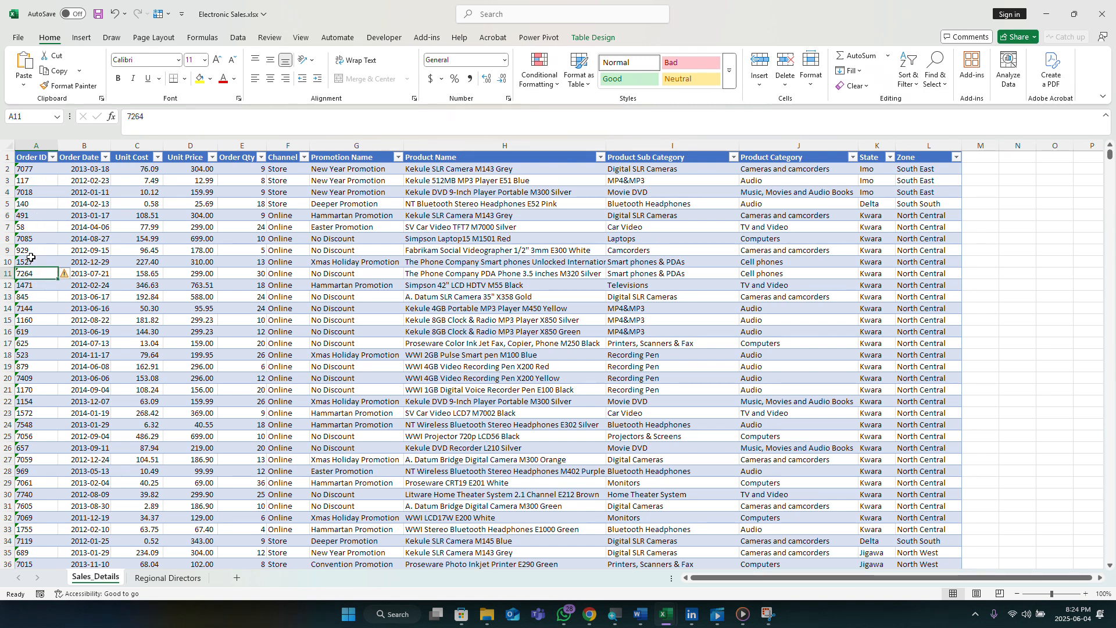
left_click(34, 252)
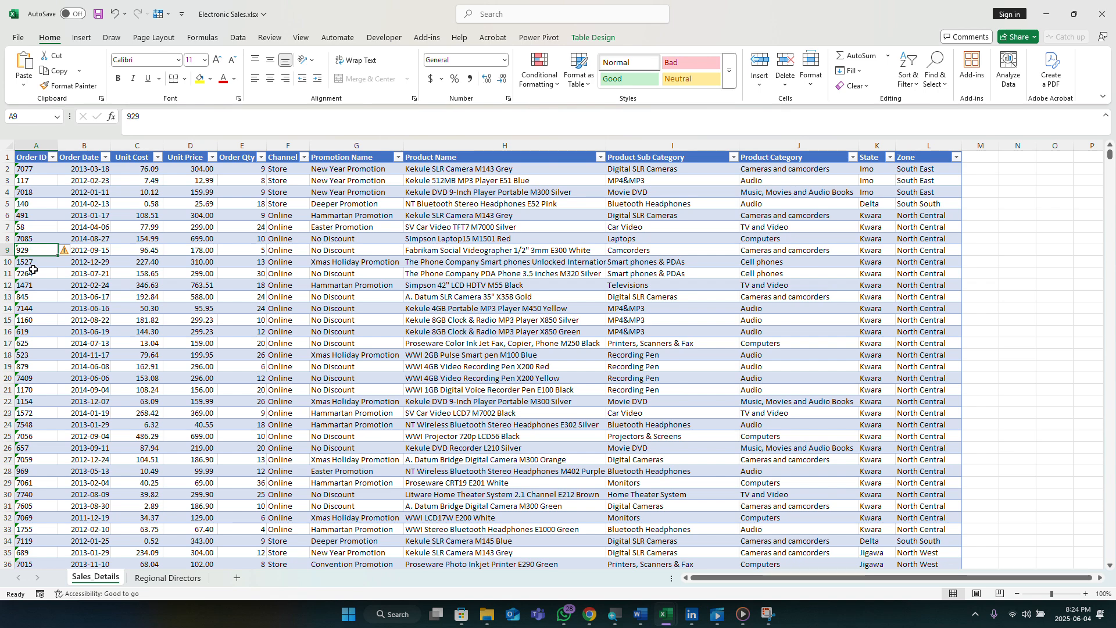
left_click(33, 271)
left_click(45, 285)
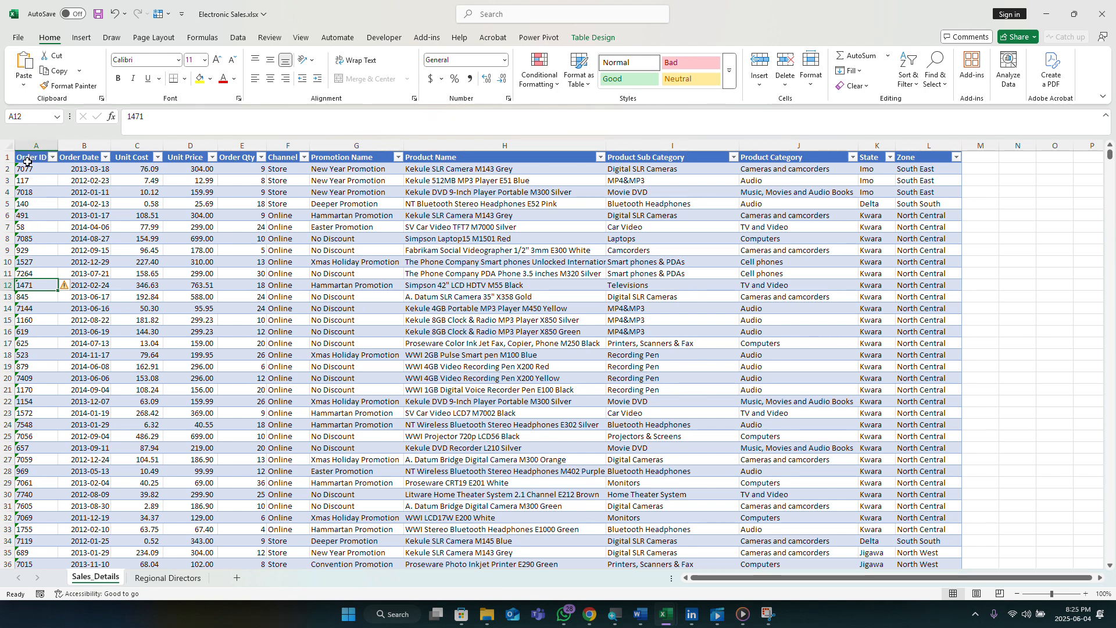
Go through the Order ID entries in rows 2 to 7 again, one cell at a time
left_click(29, 180)
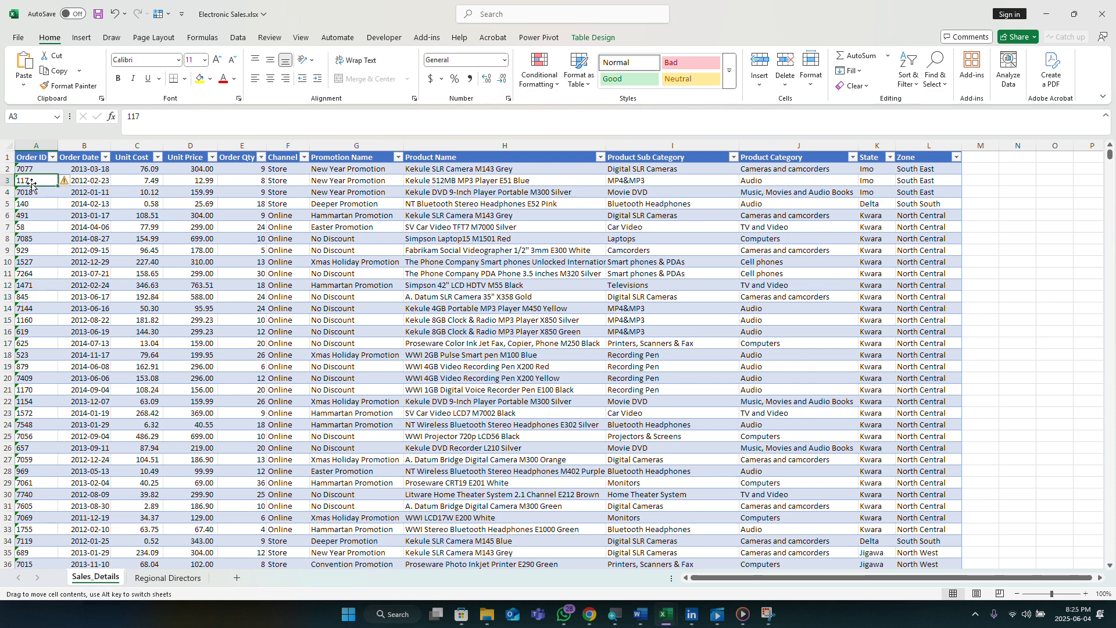
left_click(33, 194)
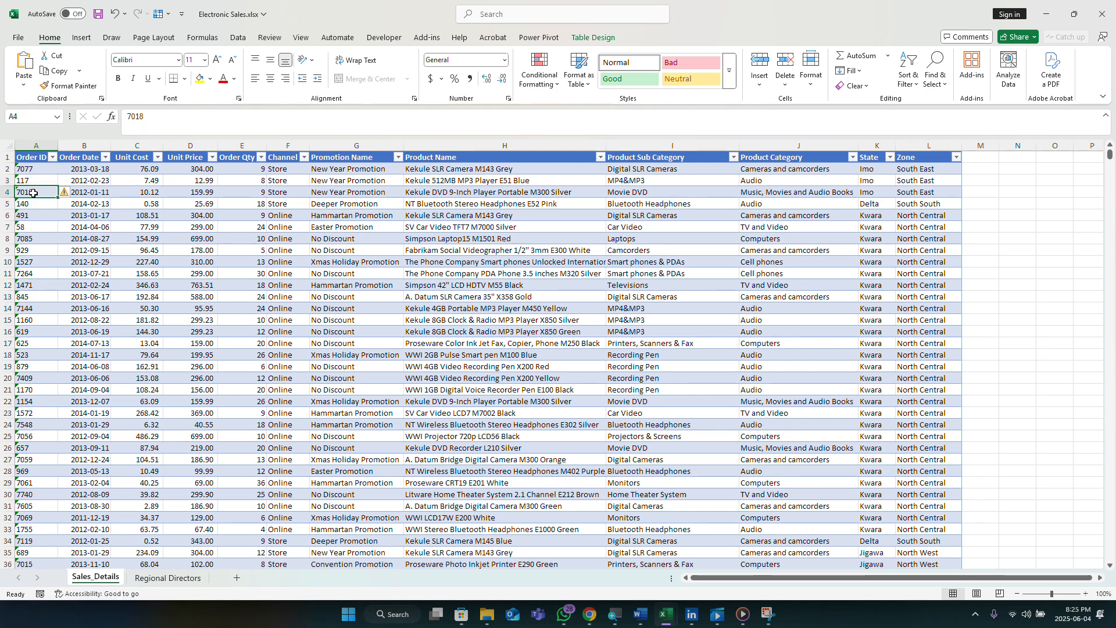
left_click(41, 206)
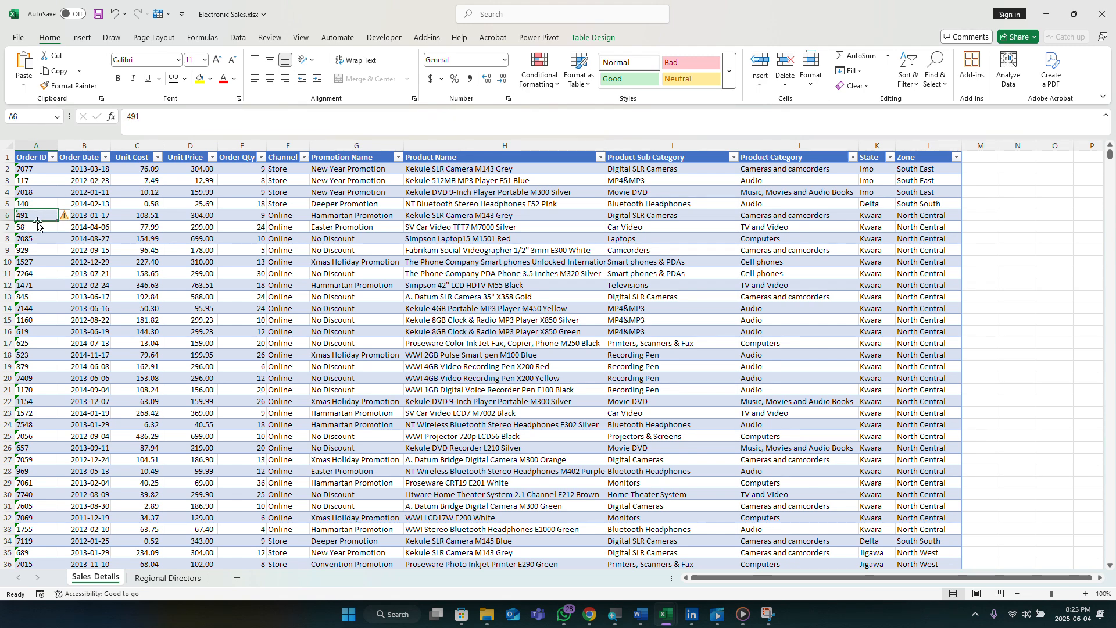
left_click(37, 227)
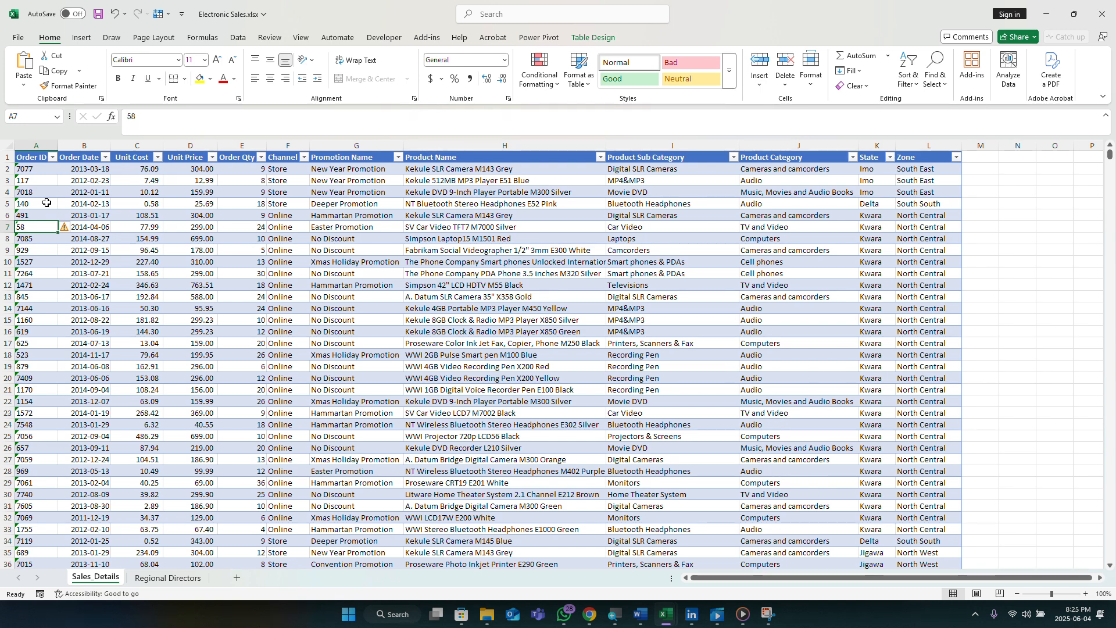
left_click(30, 169)
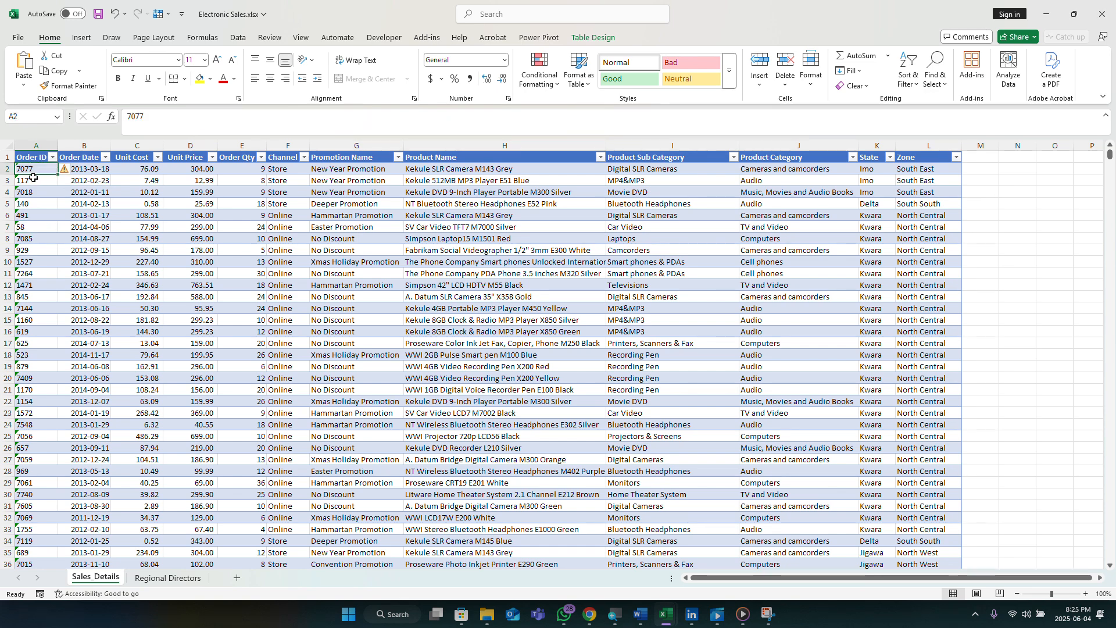
left_click(35, 181)
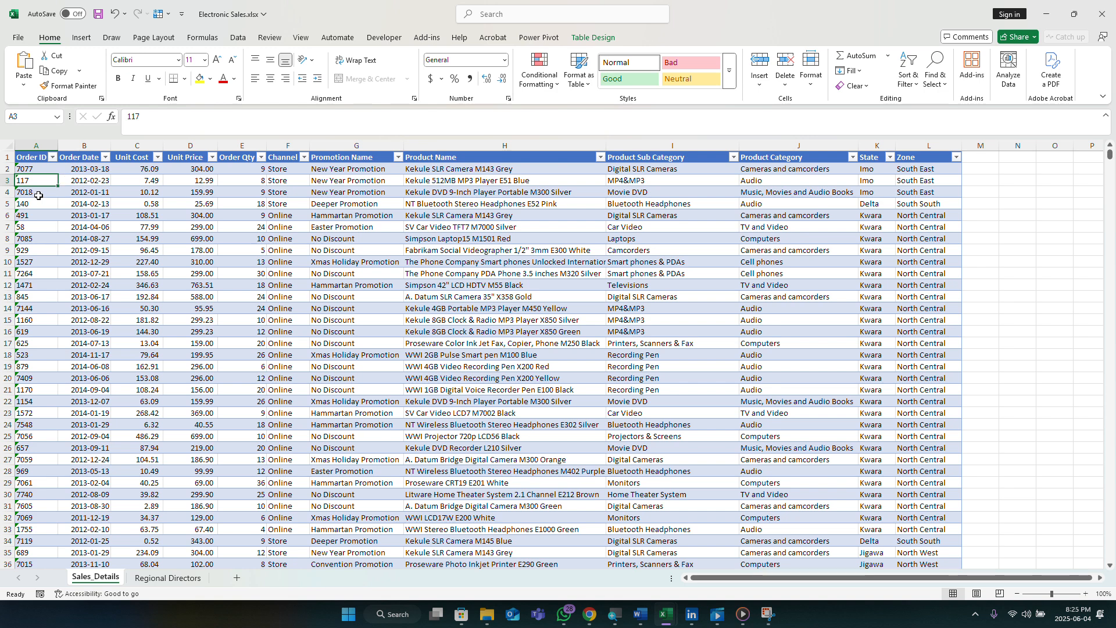
left_click(40, 192)
left_click(32, 181)
left_click(36, 192)
left_click(40, 215)
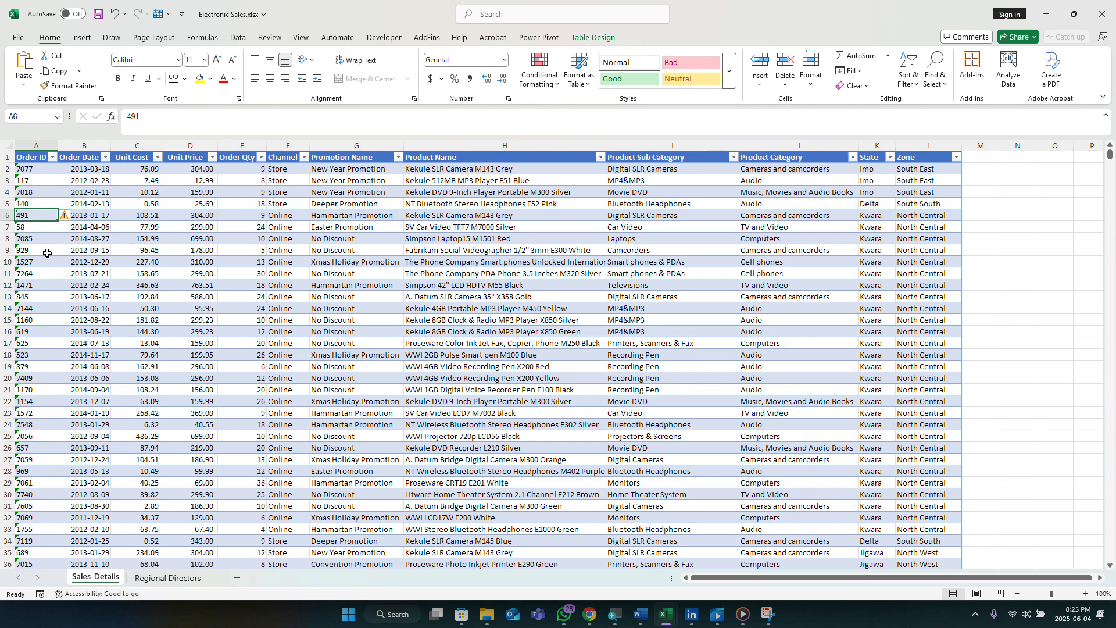
left_click(40, 201)
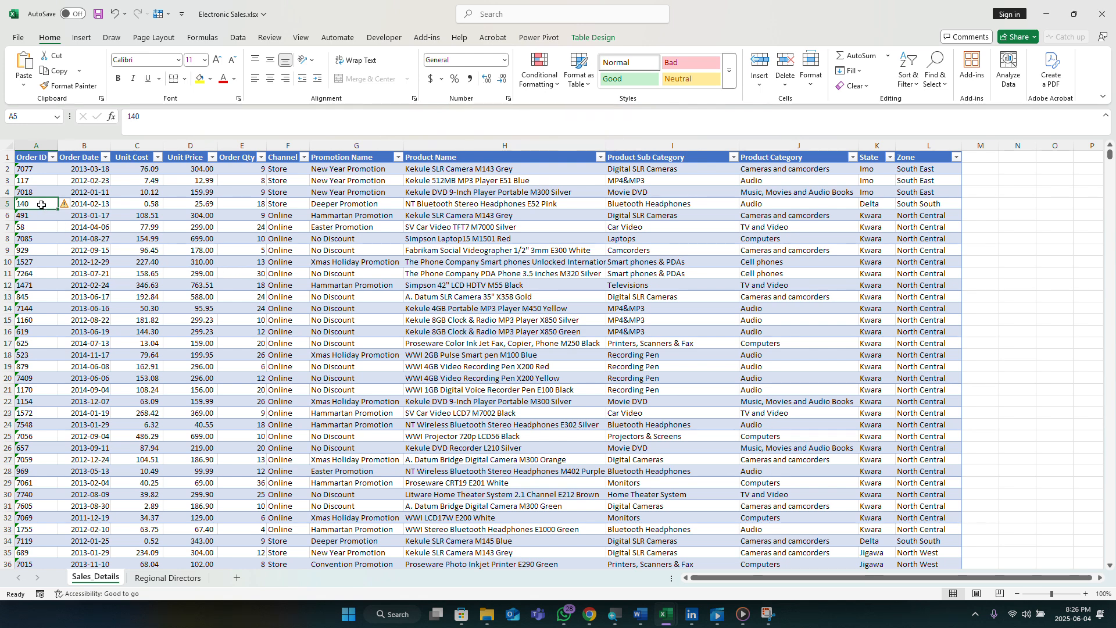
Go through the Order ID entries in rows 2 to 8, one cell at a time
left_click(34, 168)
left_click(35, 180)
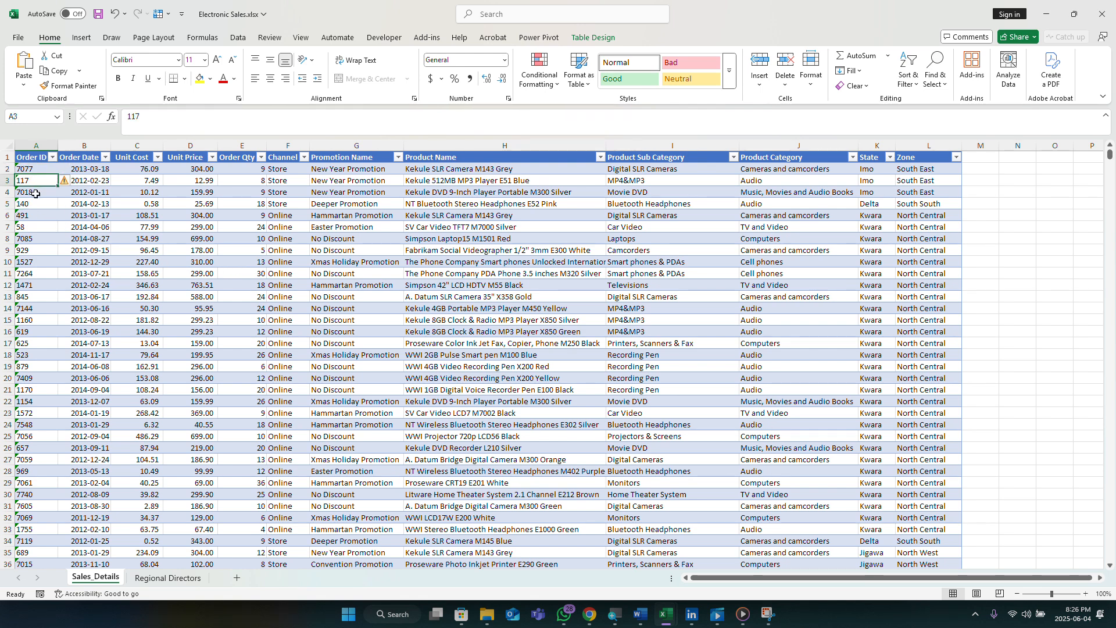
left_click(36, 193)
left_click(36, 204)
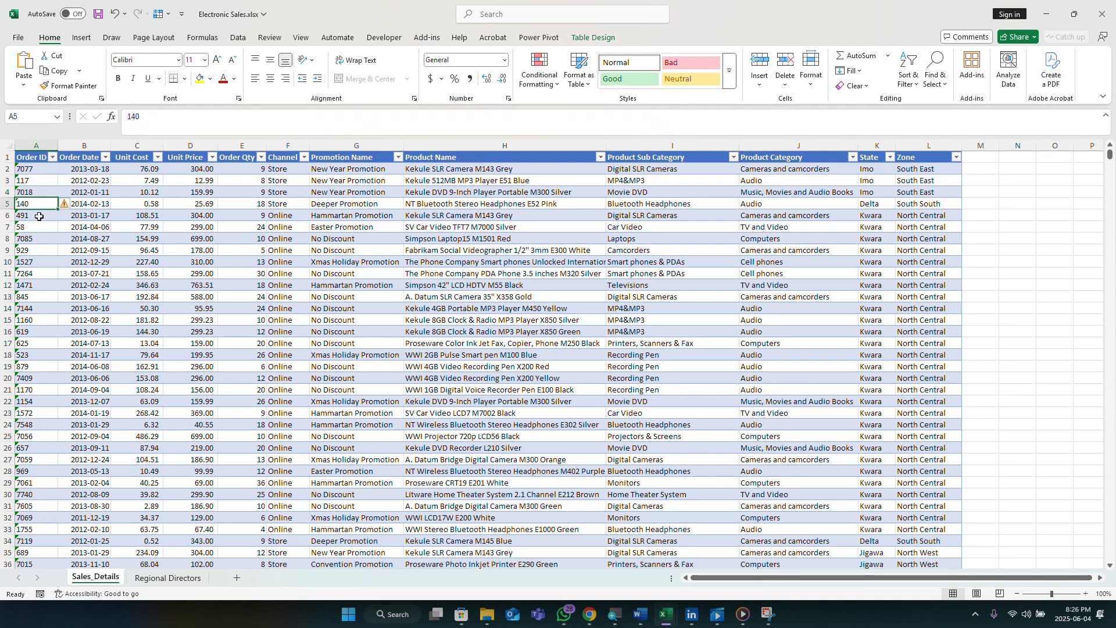
left_click(39, 216)
left_click(40, 227)
left_click(41, 239)
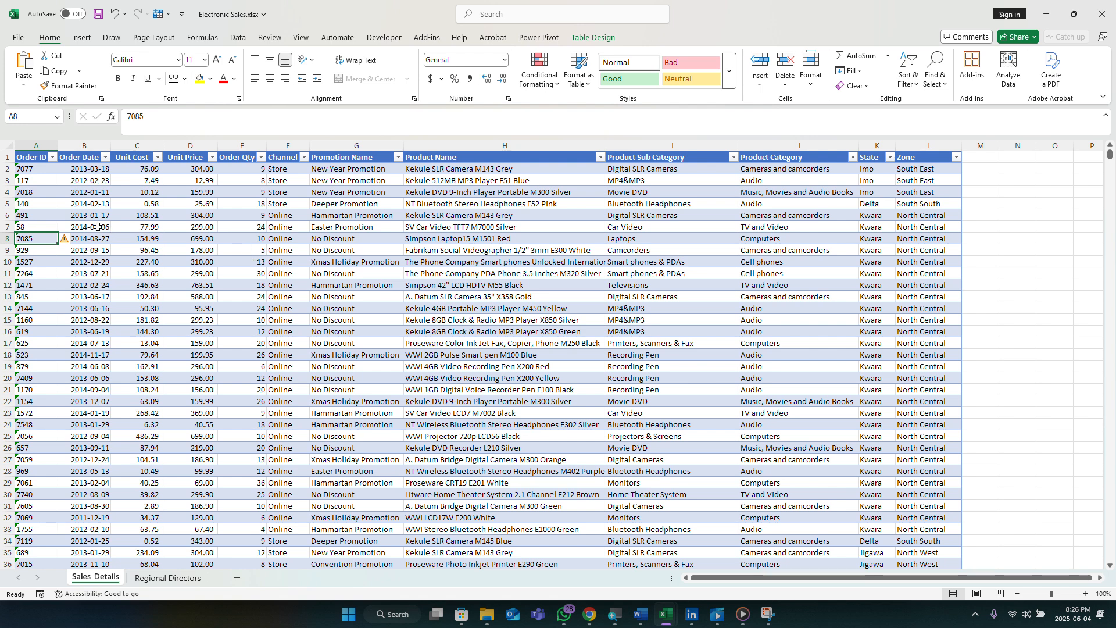
Highlight the full table record in row 4 and examine the Order ID entries in rows 5, 8, 14 and 15
left_click(16, 198)
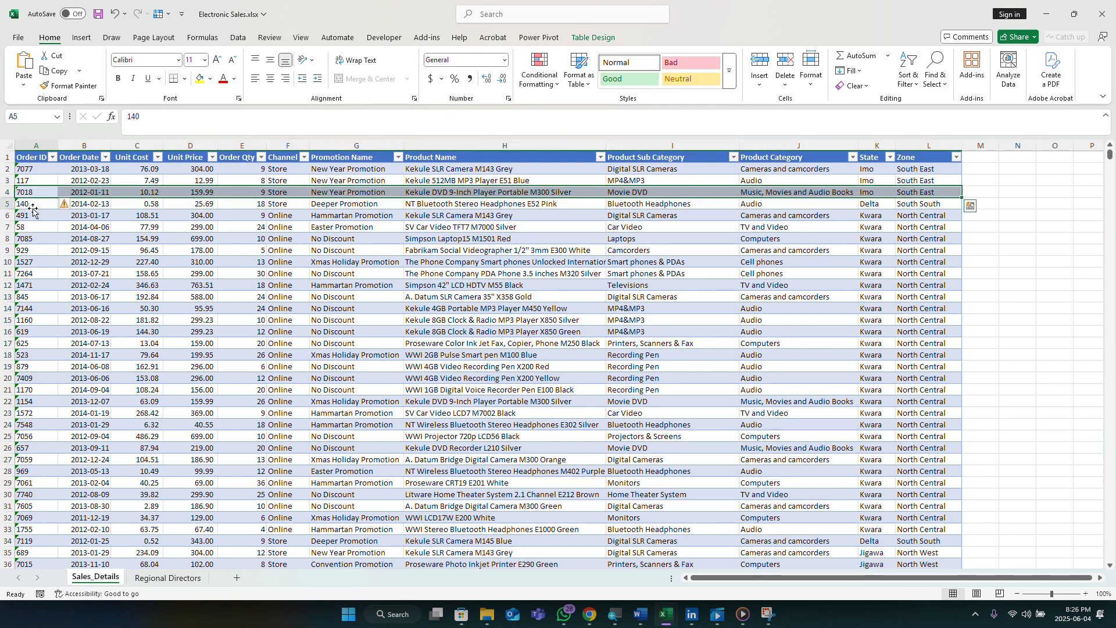
left_click(29, 203)
left_click(34, 234)
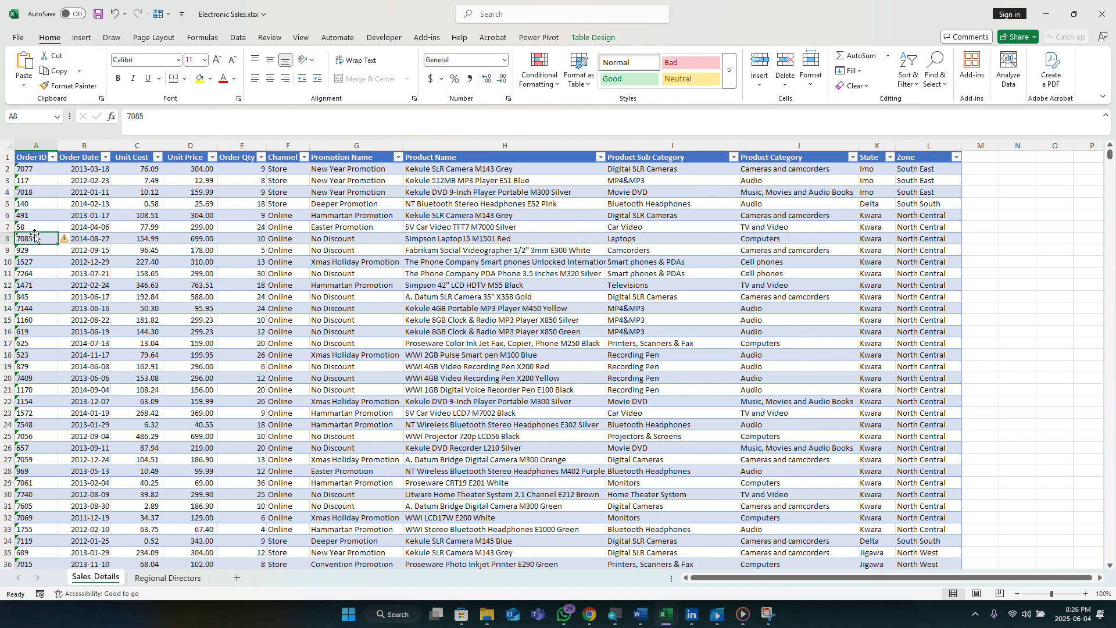
left_click(37, 305)
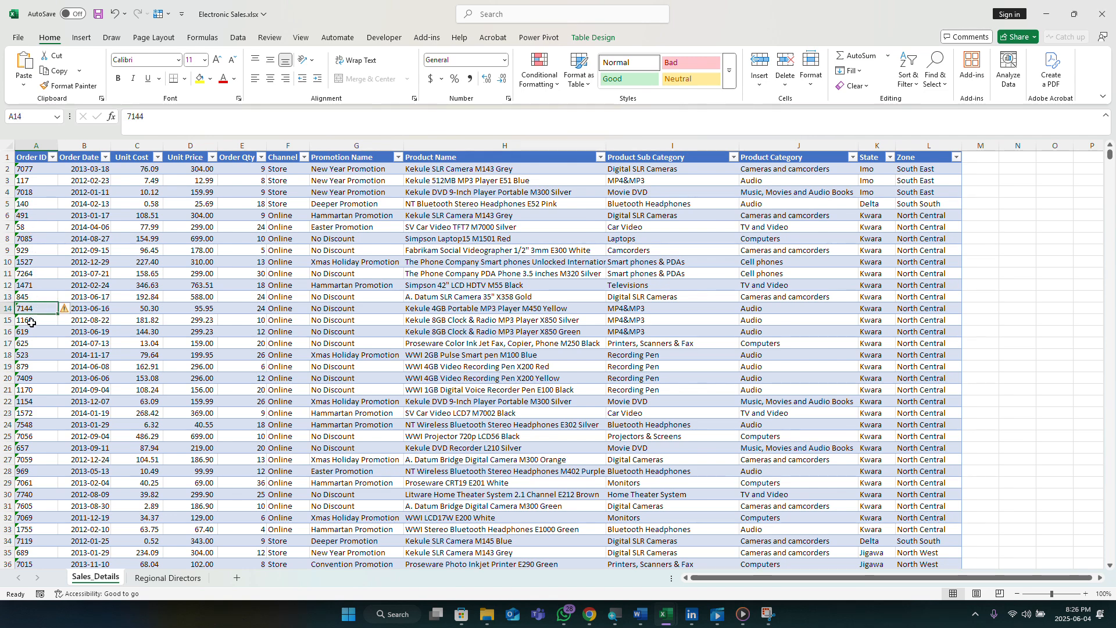
left_click(31, 322)
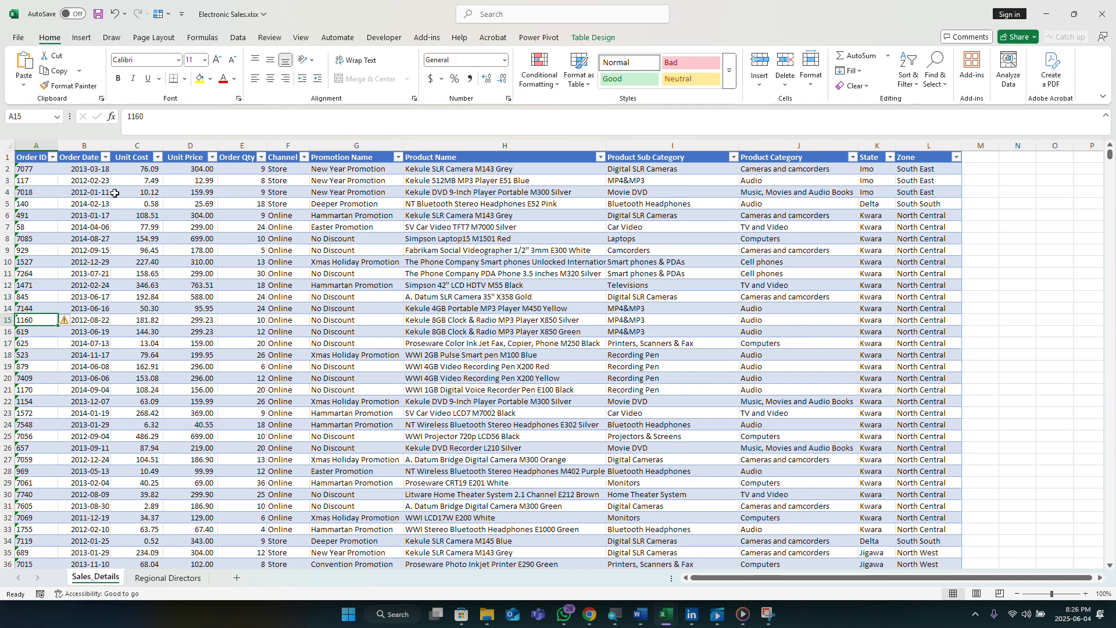
Examine the Unit Cost column and individual entries in it between rows 9 and 16
left_click(138, 146)
left_click(124, 250)
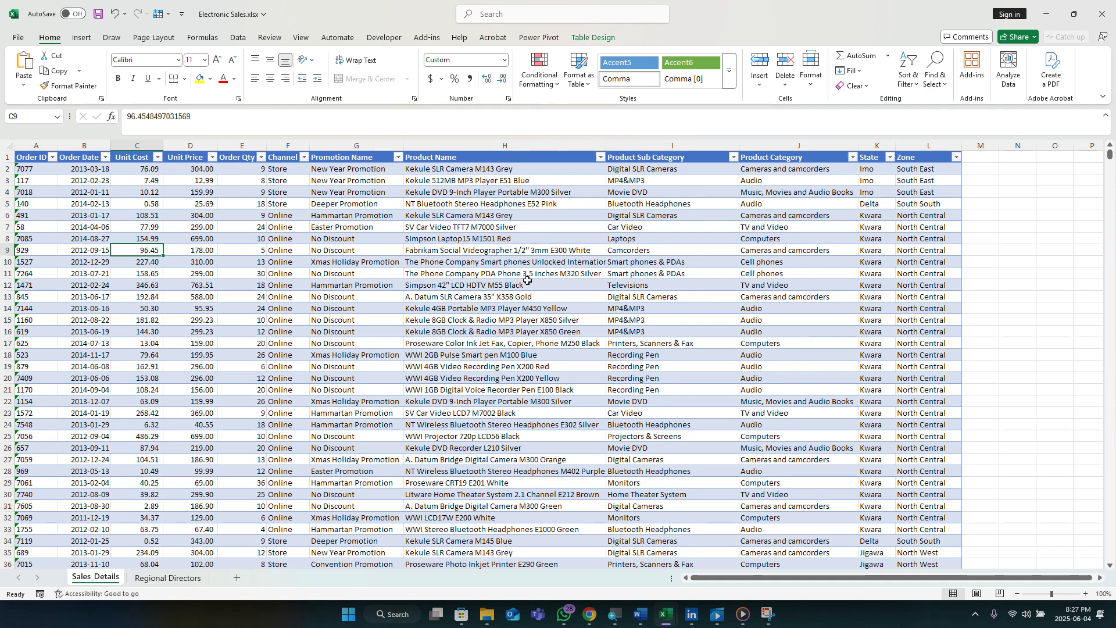
scroll(636, 337, "down", 1)
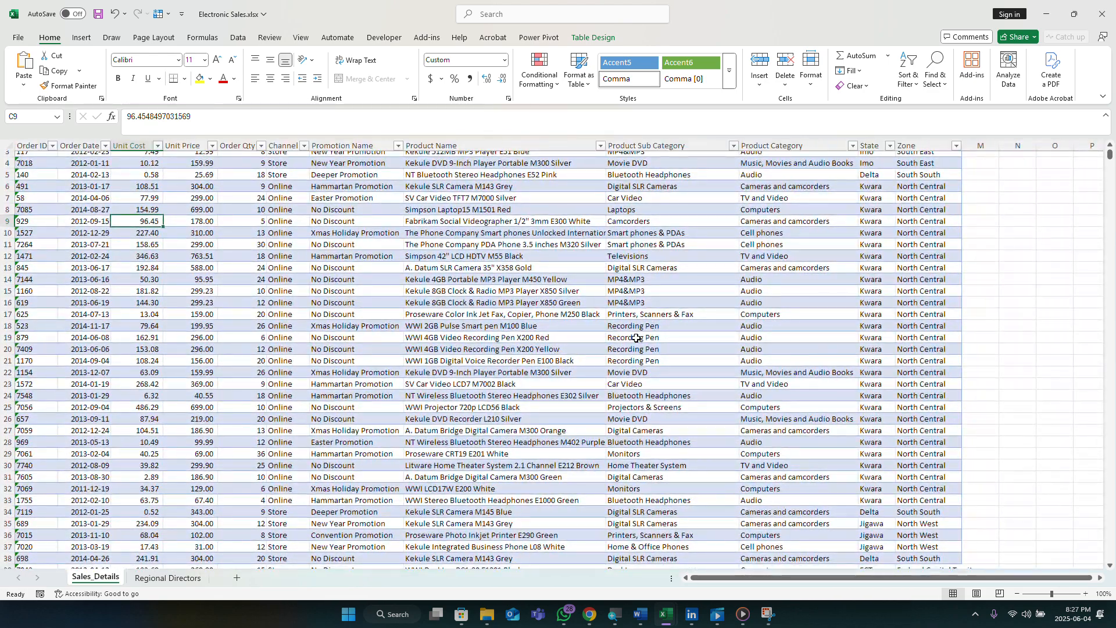
scroll(426, 288, "down", 2)
scroll(319, 251, "up", 2)
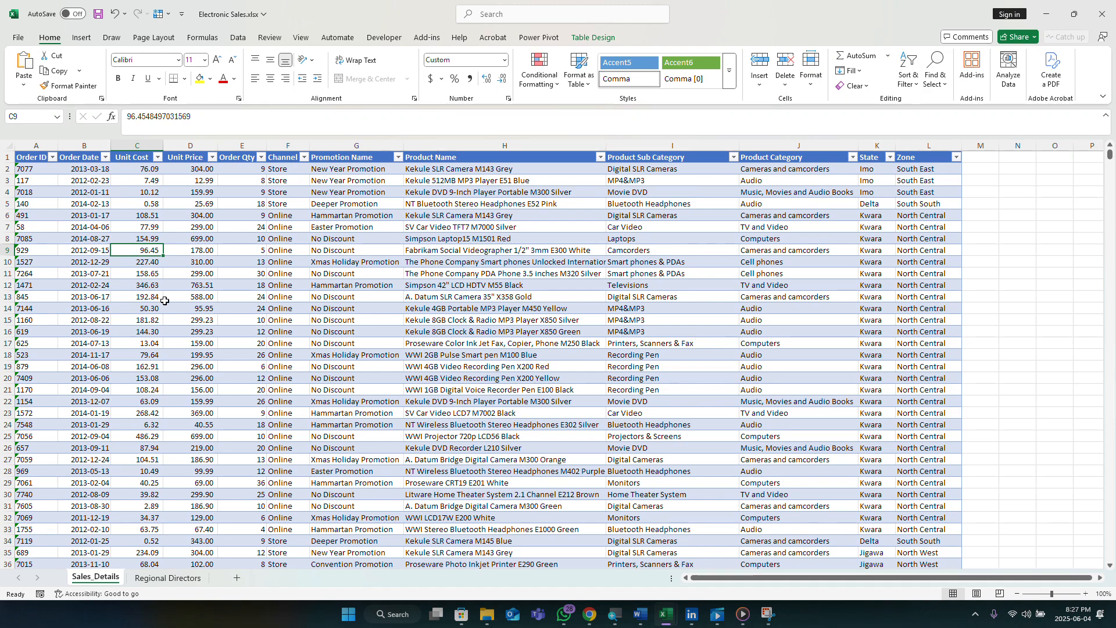
left_click(150, 311)
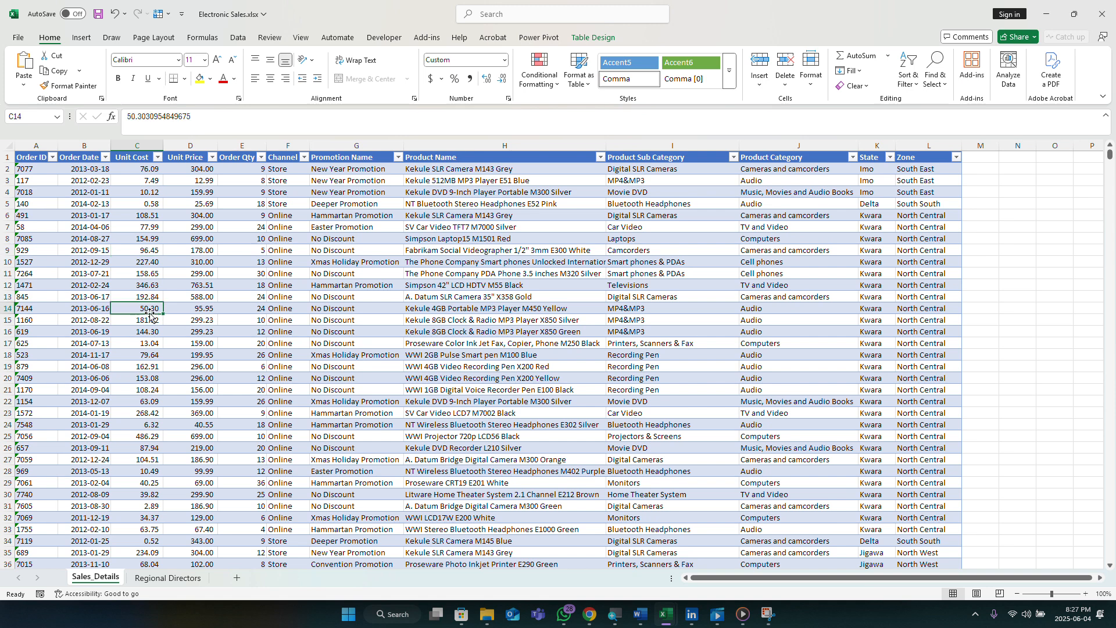
left_click(152, 330)
left_click(154, 294)
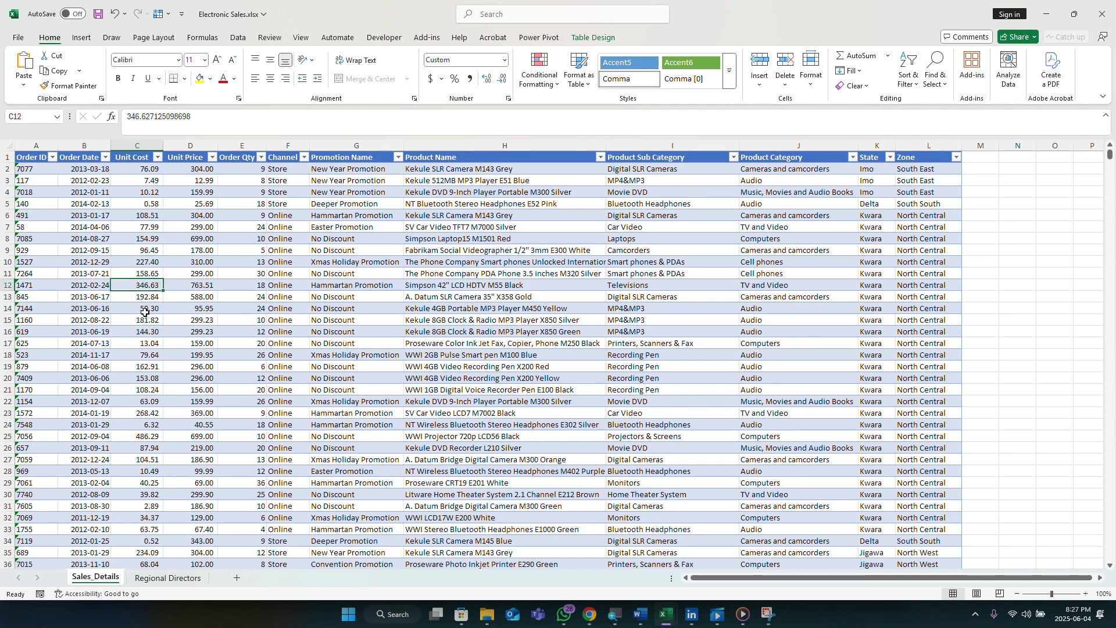
left_click(145, 312)
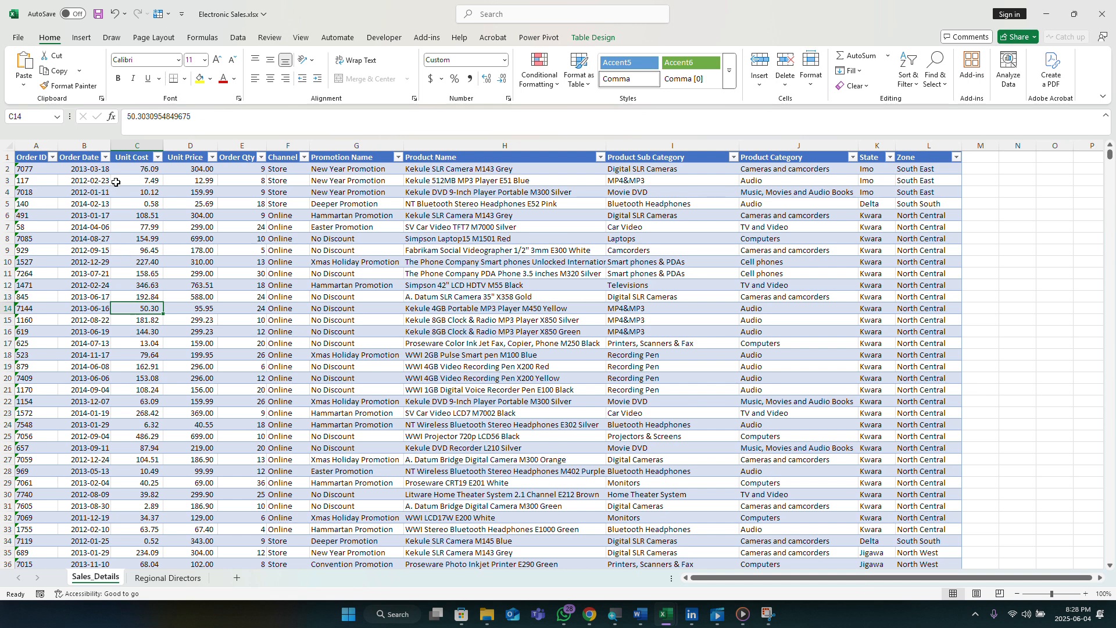
Examine the Order Date entries in rows 2 to 4 and the dates in the records below
left_click(99, 170)
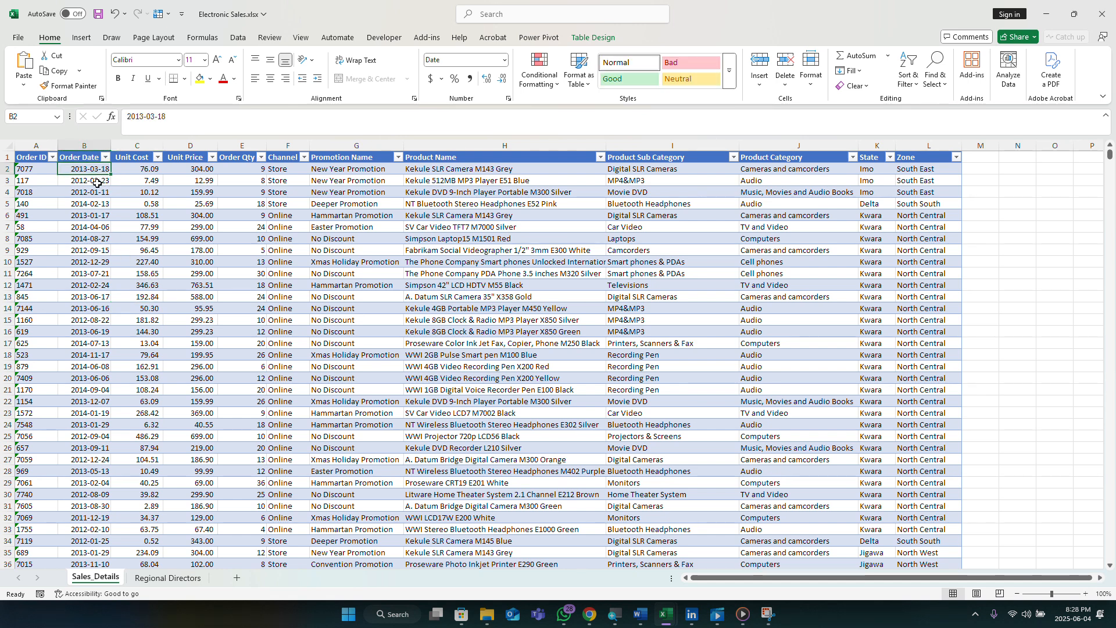
left_click(97, 182)
left_click(96, 192)
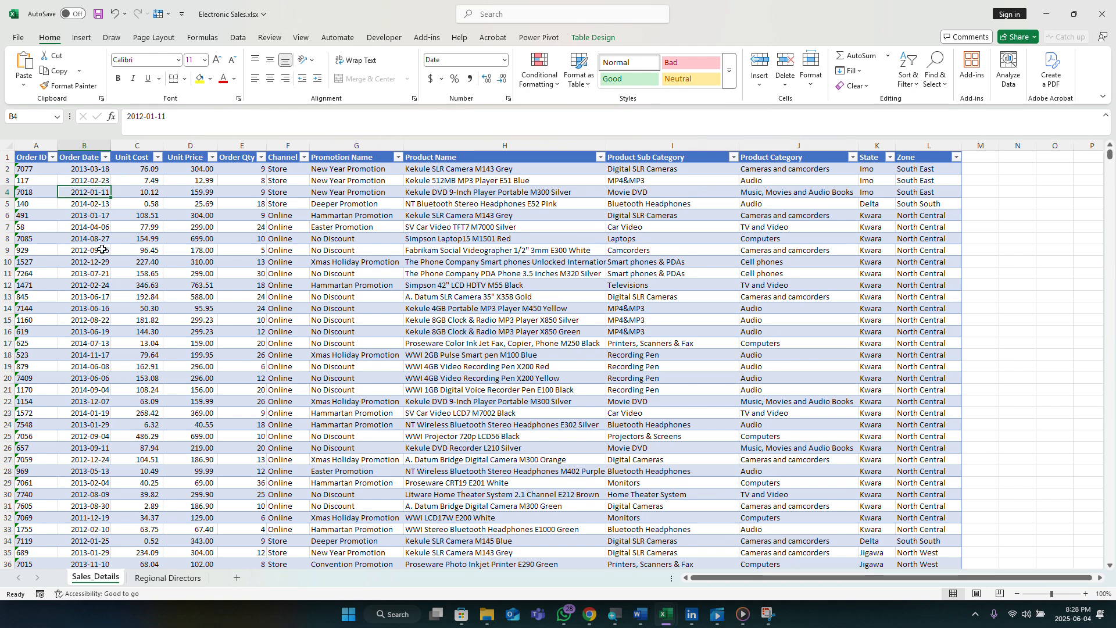
scroll(103, 249, "down", 1)
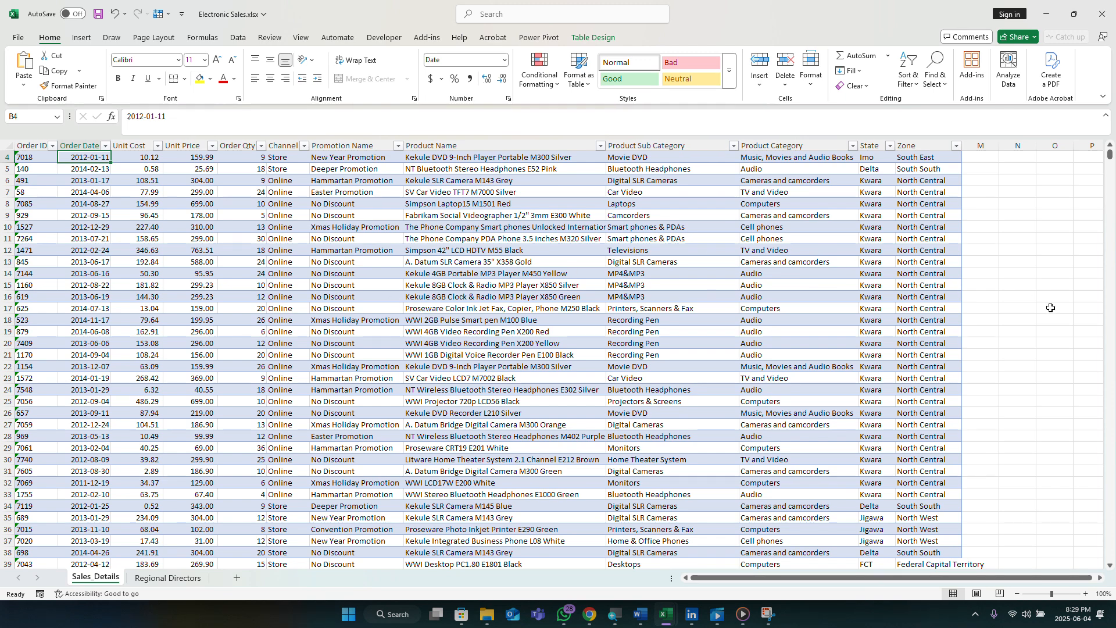
scroll(1026, 293, "up", 1)
scroll(1034, 262, "down", 3)
scroll(1041, 248, "up", 3)
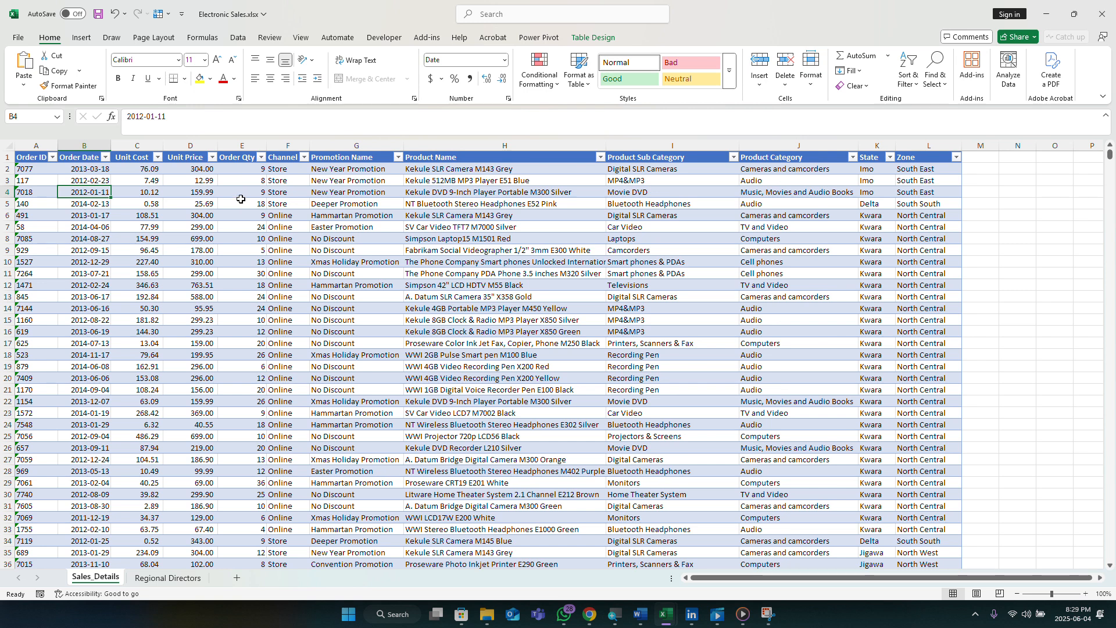
Review the distinct quantities in the Order Qty column's filter list, keeping all values selected
left_click(263, 157)
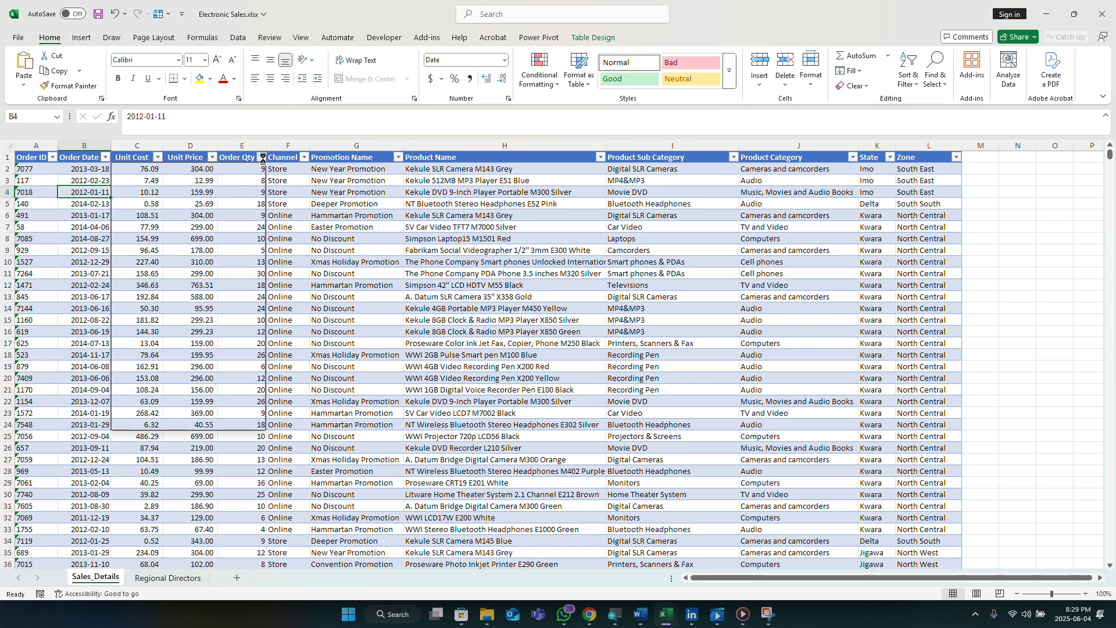
scroll(189, 366, "down", 3)
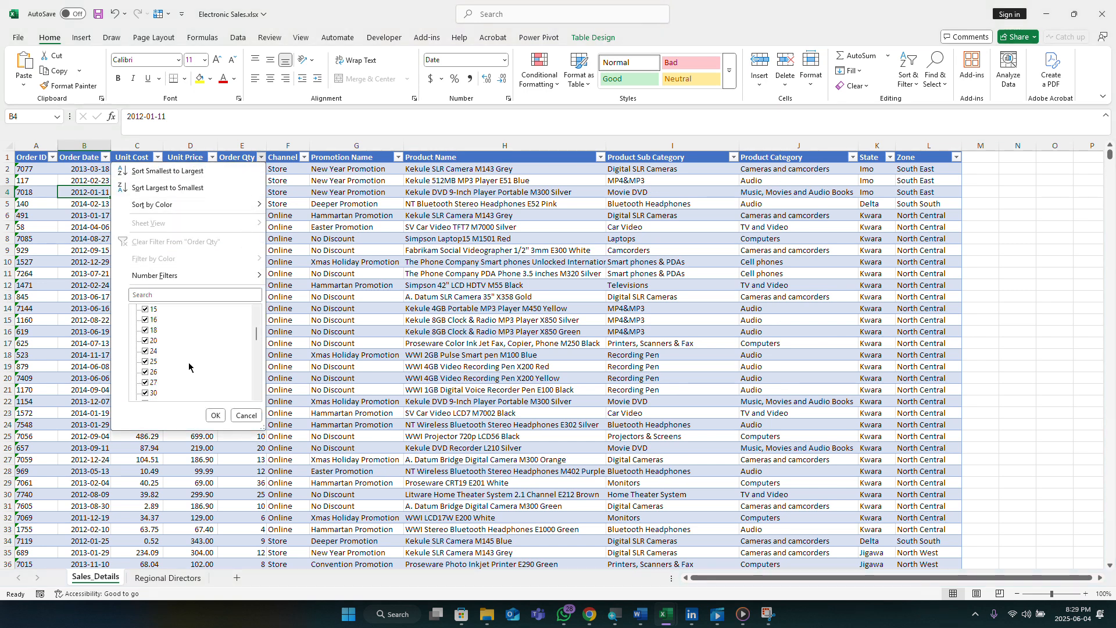
scroll(189, 366, "down", 3)
left_click_drag(255, 347, 215, 416)
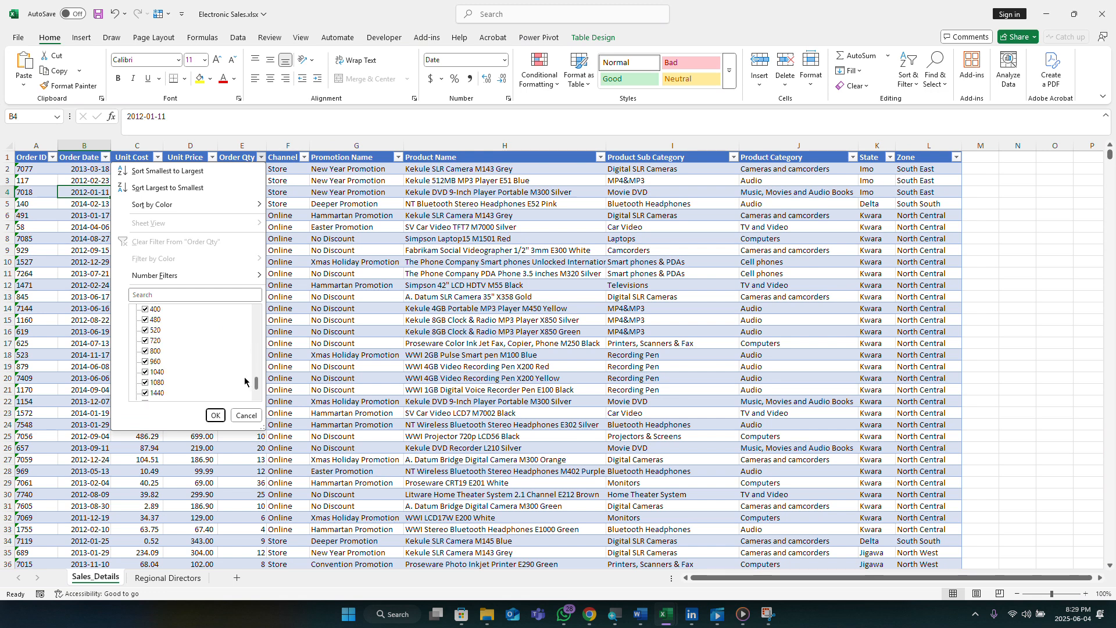
left_click(216, 415)
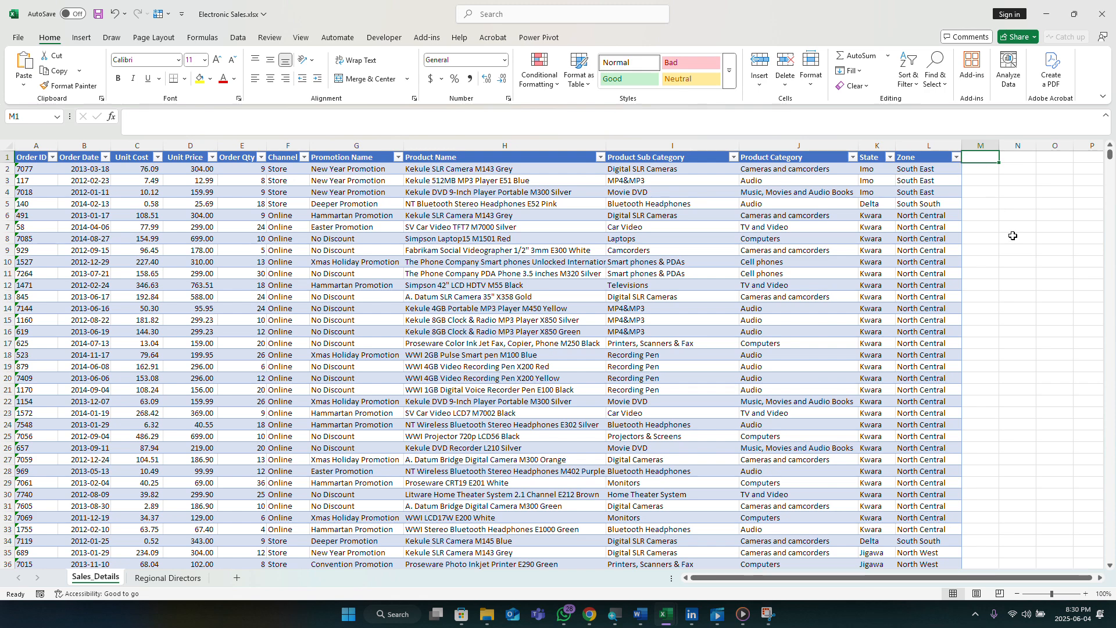
Add a new table column headed Sales in cell M1, directly after Zone
type("S")
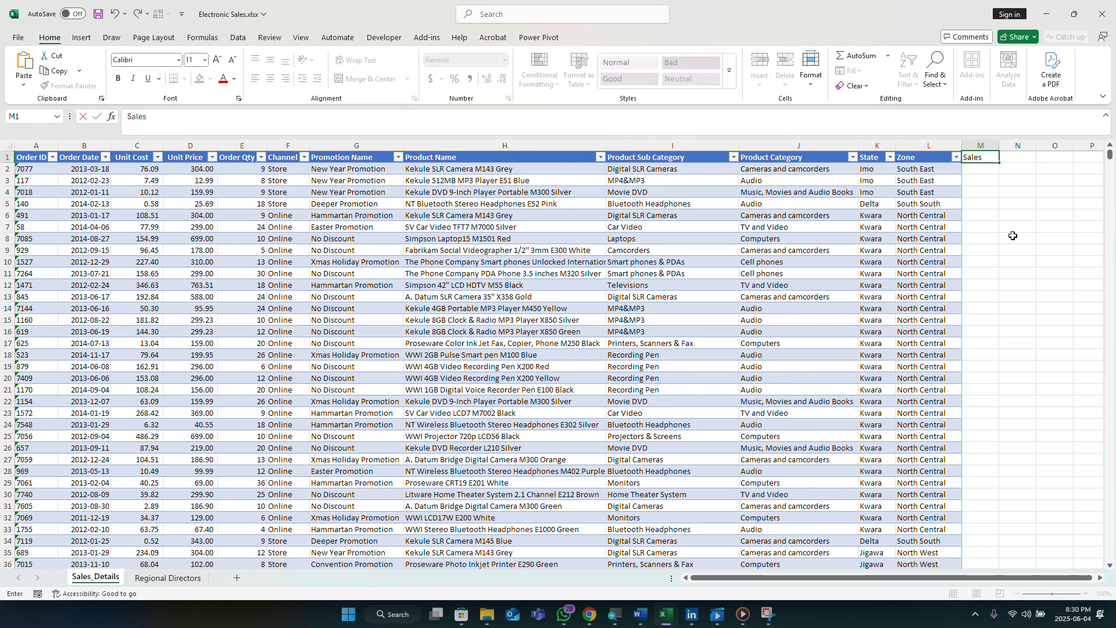
type("ales")
key("Return")
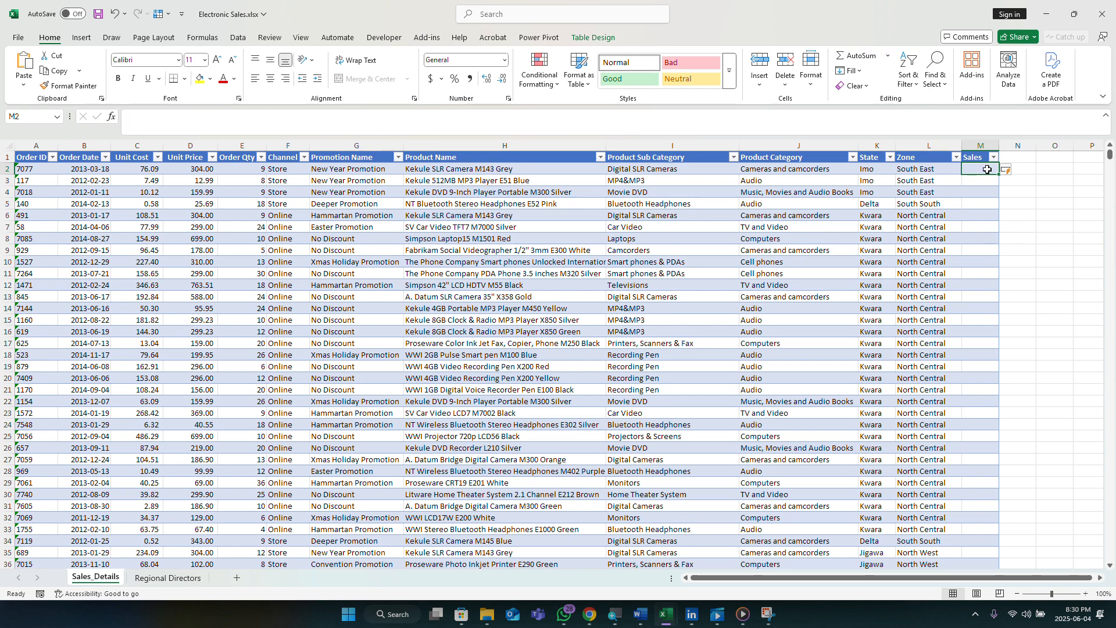
Fill the Sales column with the formula =[@[Unit Price]]*[@[Order Qty]], entered in cell M2
type("=")
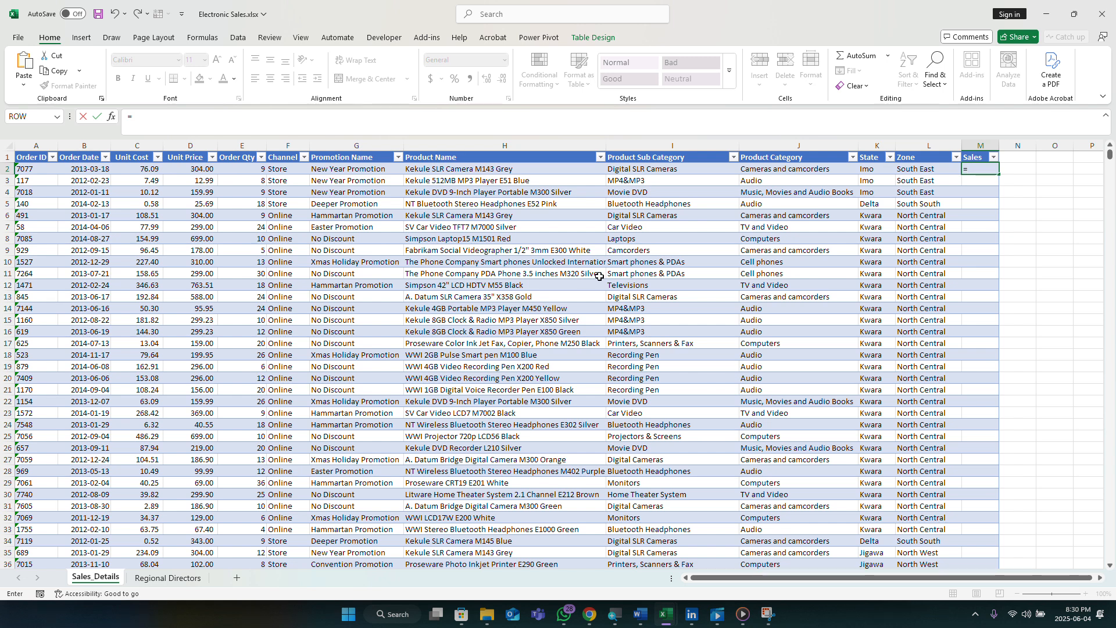
left_click(194, 171)
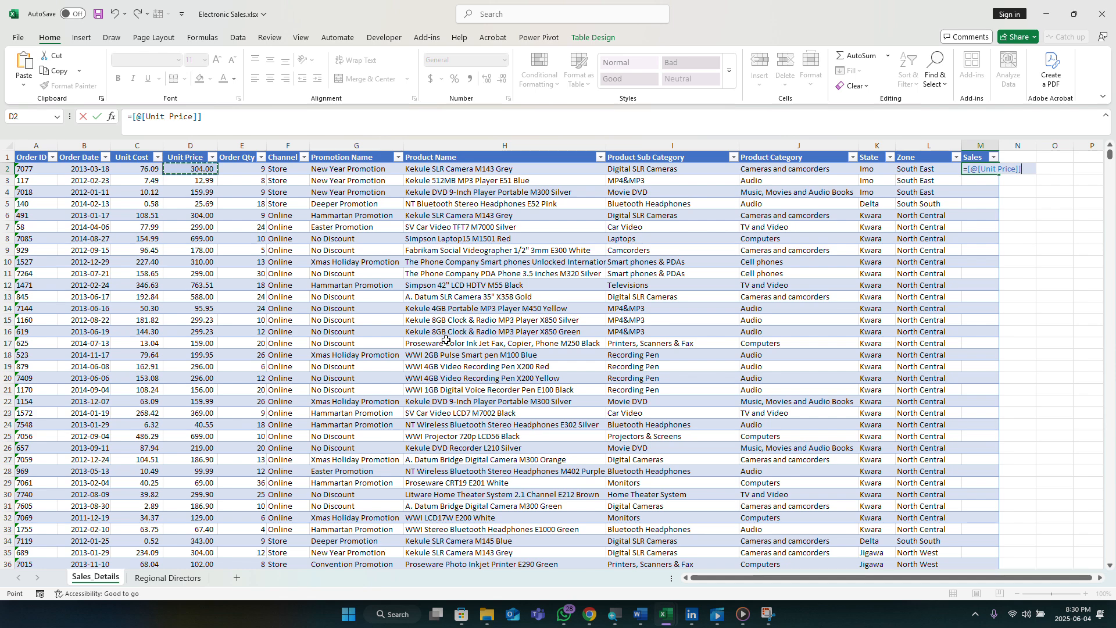
type("*")
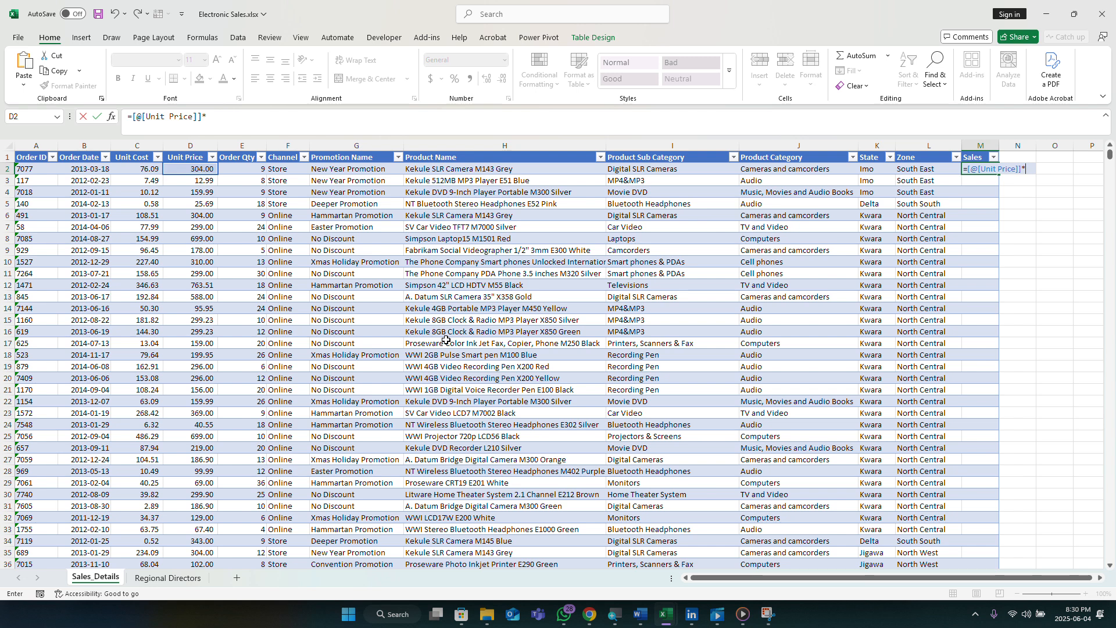
left_click(246, 171)
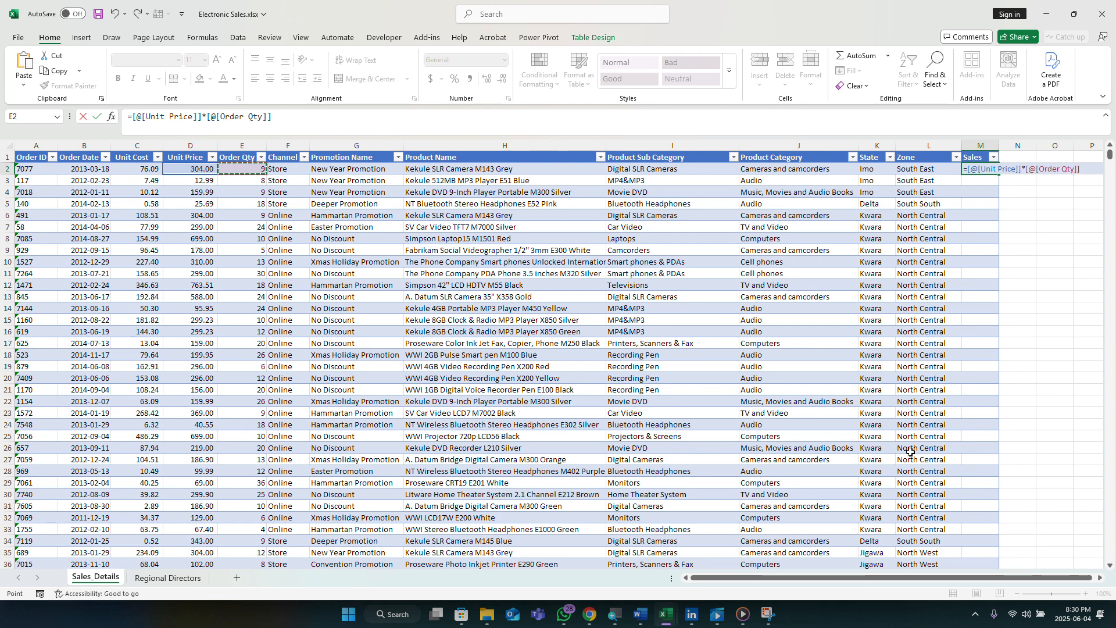
key("Return")
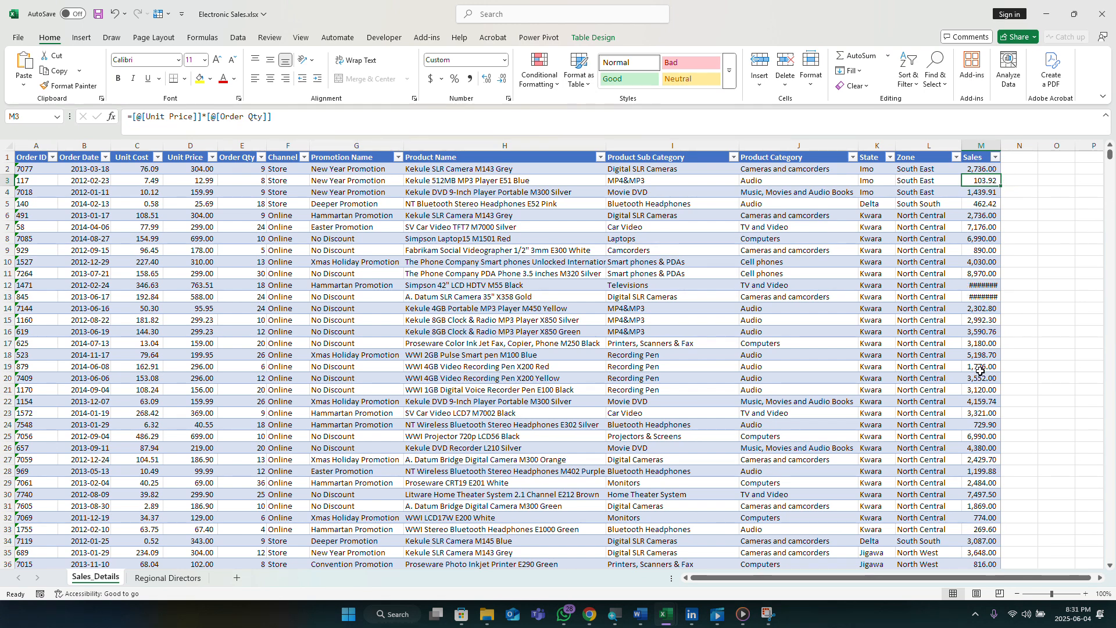
Review the Sales values down the table and autofit the width of column M
scroll(980, 371, "down", 11)
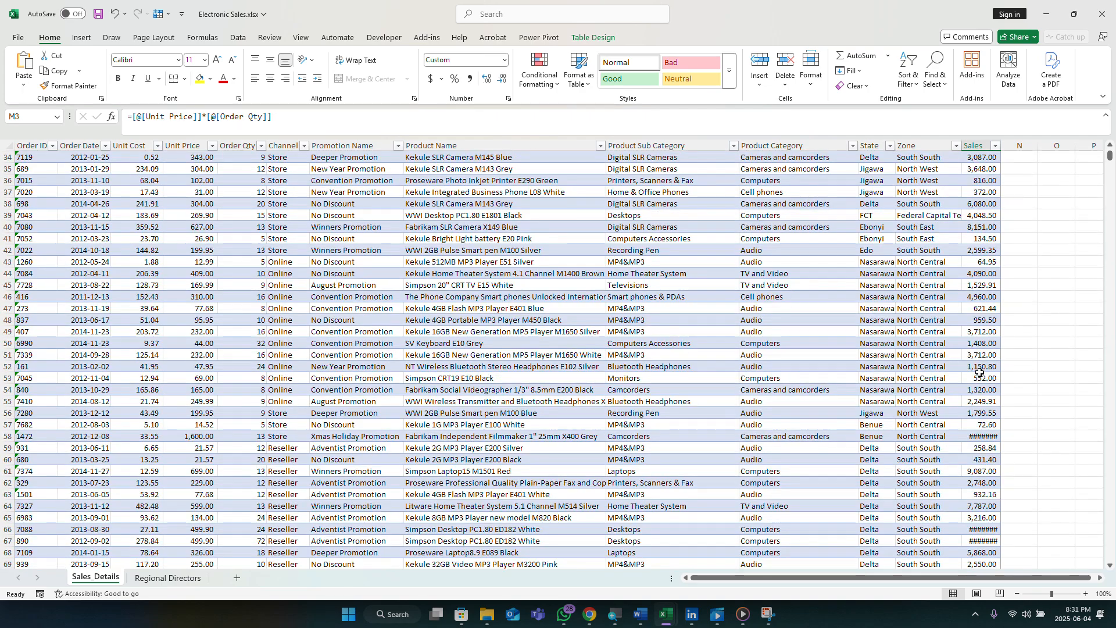
scroll(980, 370, "down", 1)
scroll(984, 331, "up", 7)
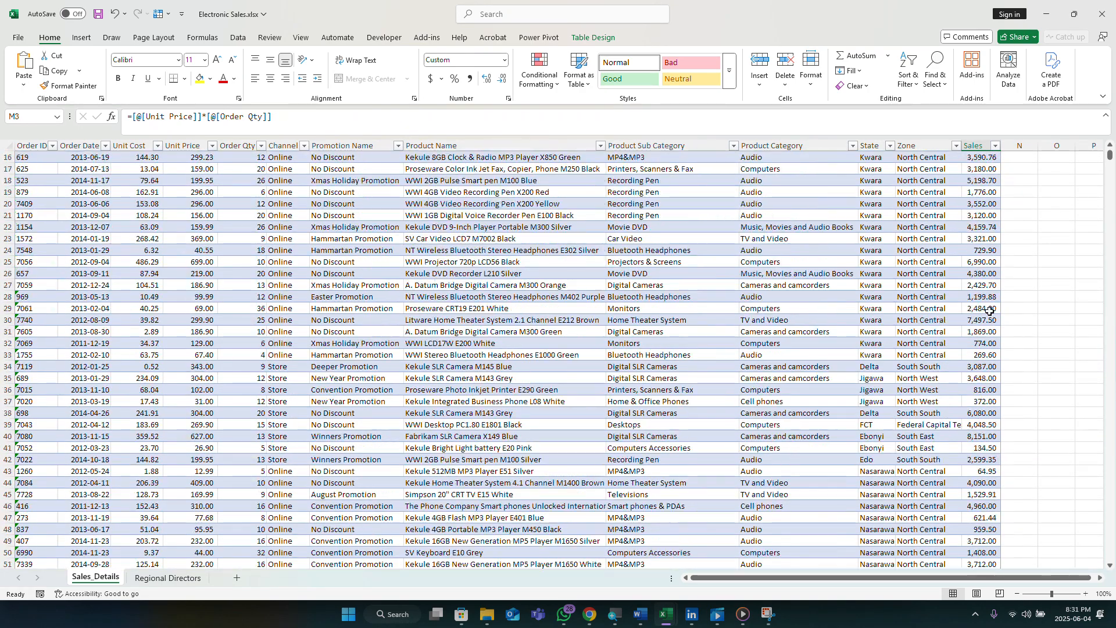
scroll(995, 291, "up", 5)
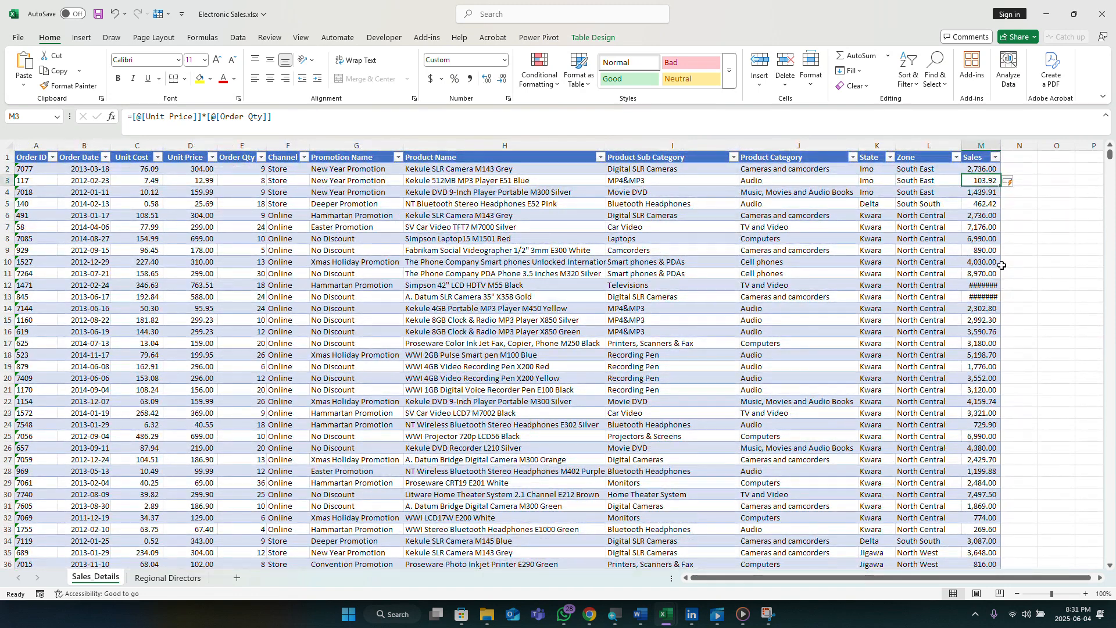
double_click(1000, 144)
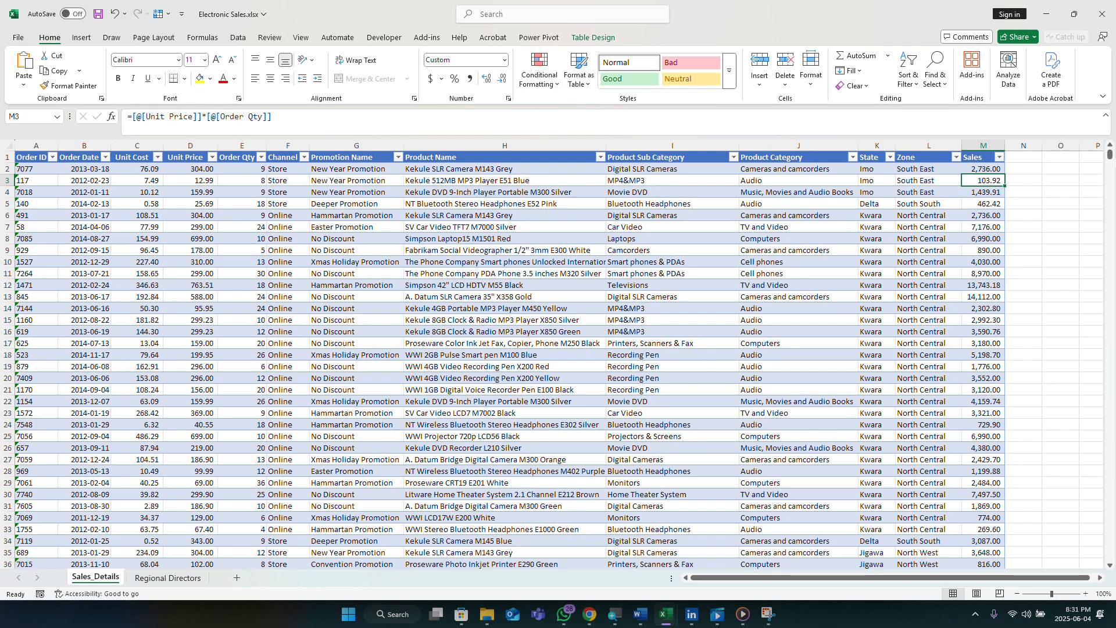
Check the Sales column down to the table's last record, and view the empty columns beside the table
left_click_drag(1110, 156, 1109, 545)
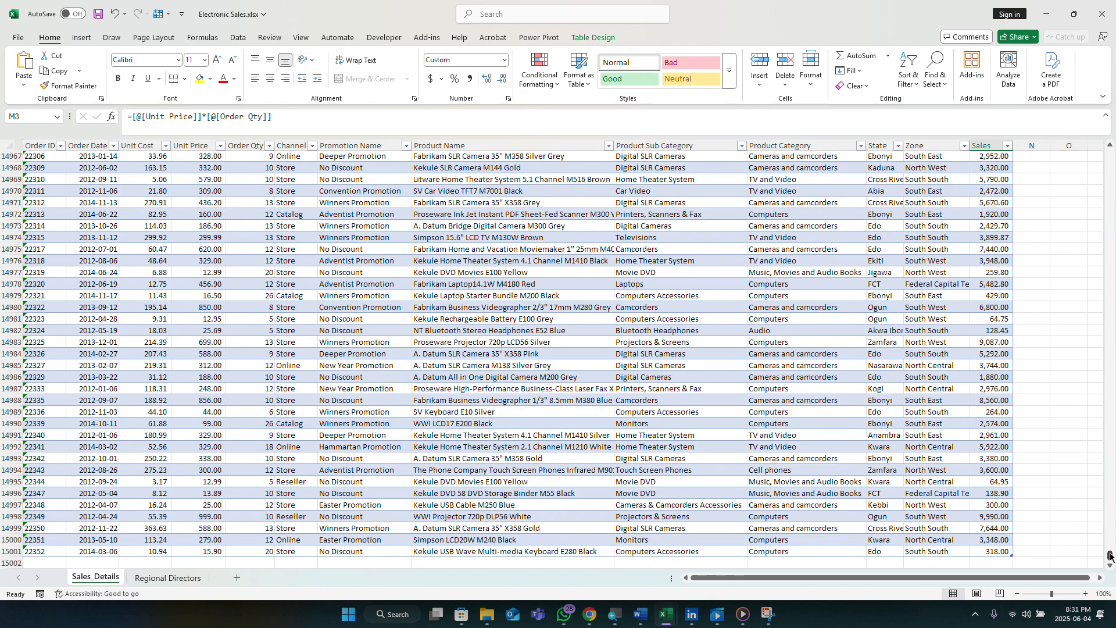
left_click_drag(1111, 556, 1110, 150)
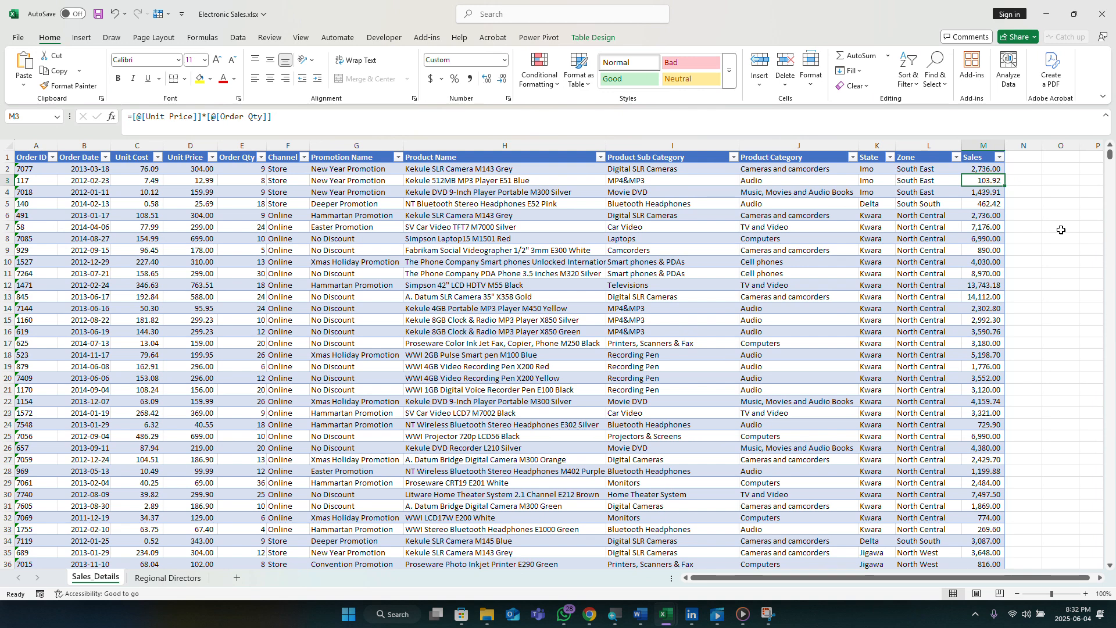
left_click(1101, 578)
left_click(1101, 579)
left_click(1100, 580)
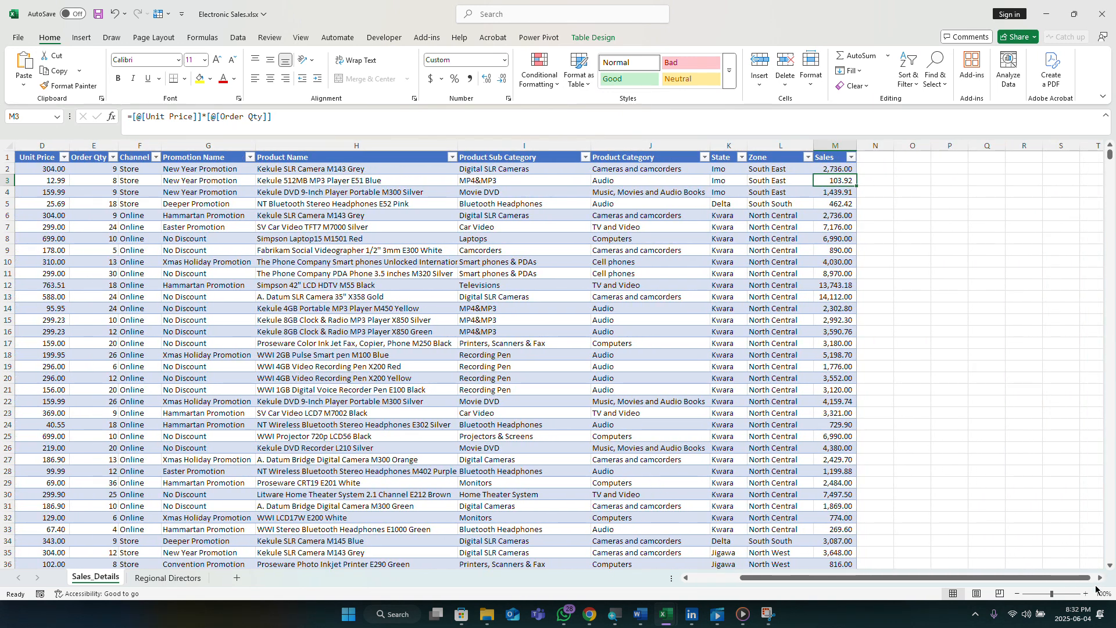
Find the highest Sales value by entering =MAX(M:M) in cell S5, outside the table
left_click(1100, 579)
left_click(1099, 579)
left_click(1100, 579)
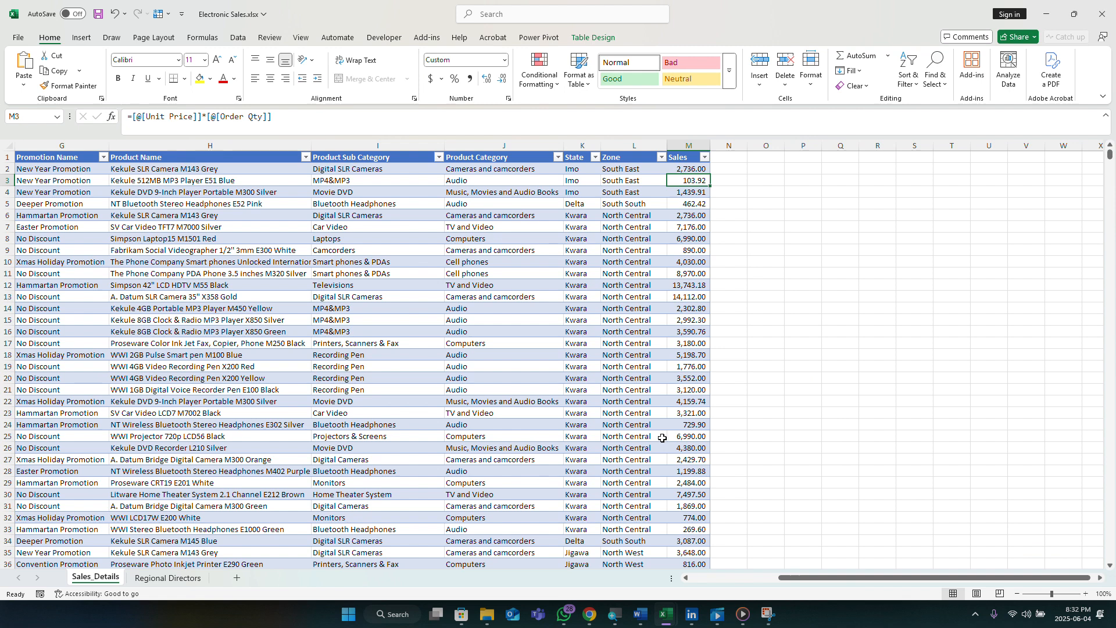
left_click(925, 207)
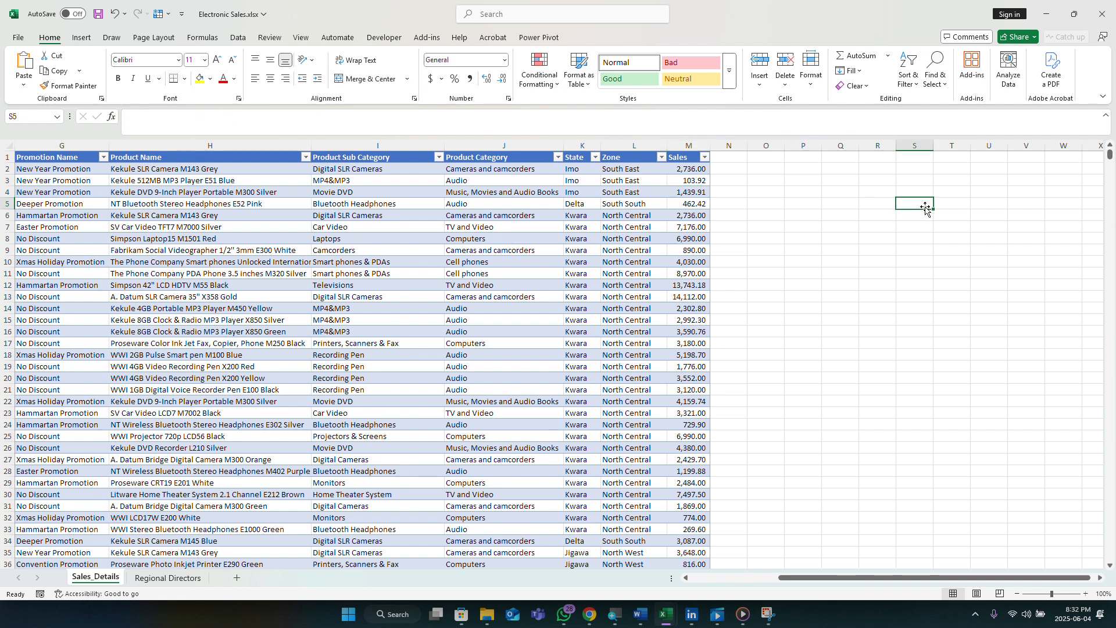
type("=")
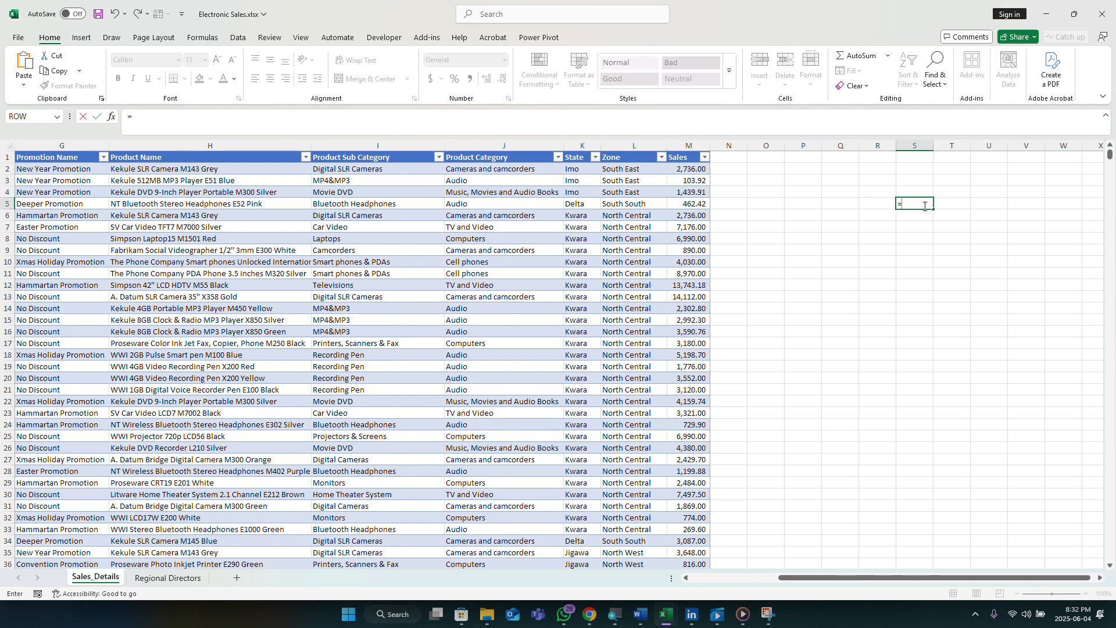
type("max")
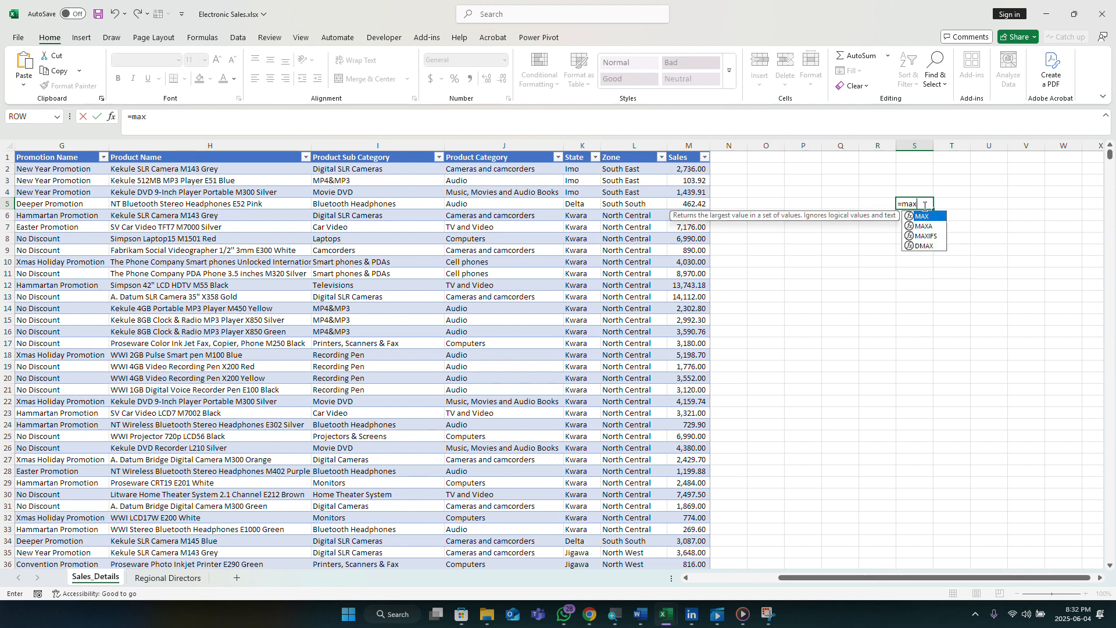
key("Tab")
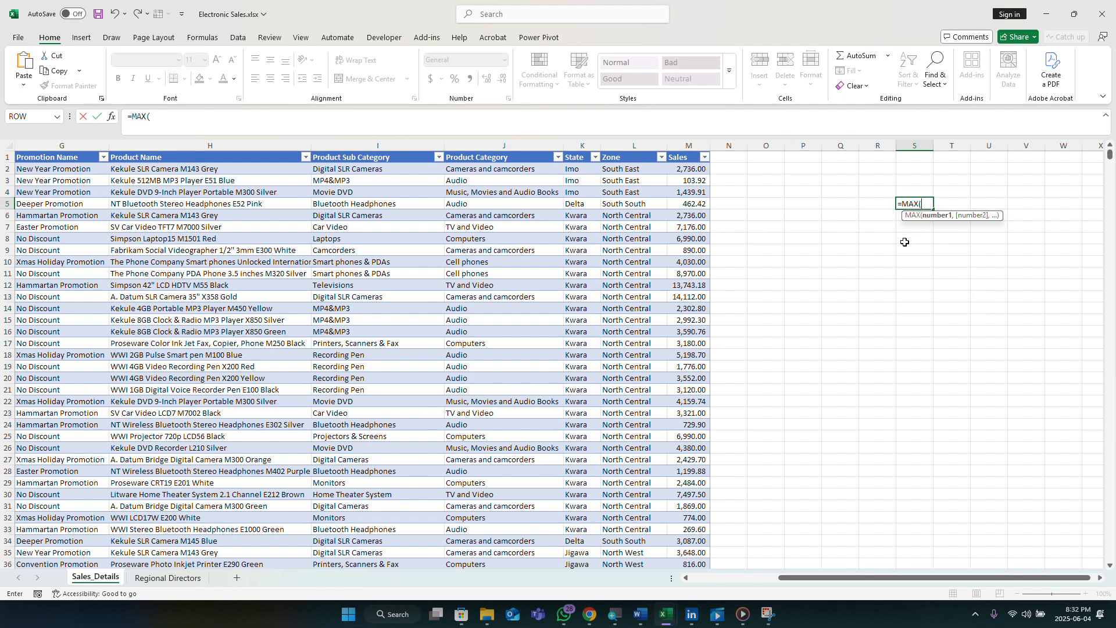
left_click(686, 143)
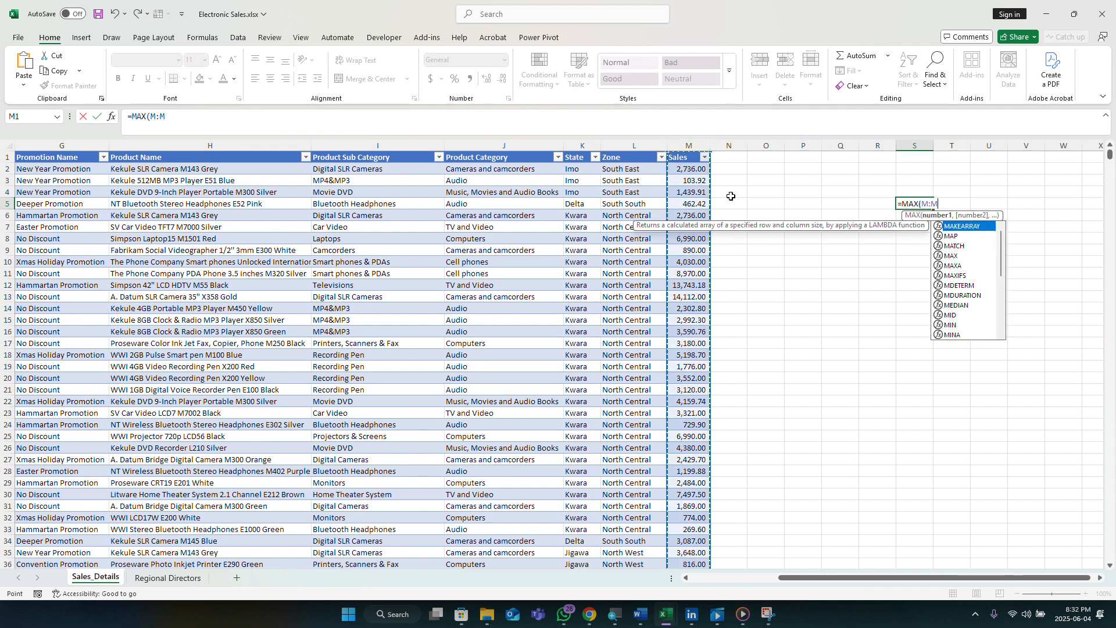
type(")")
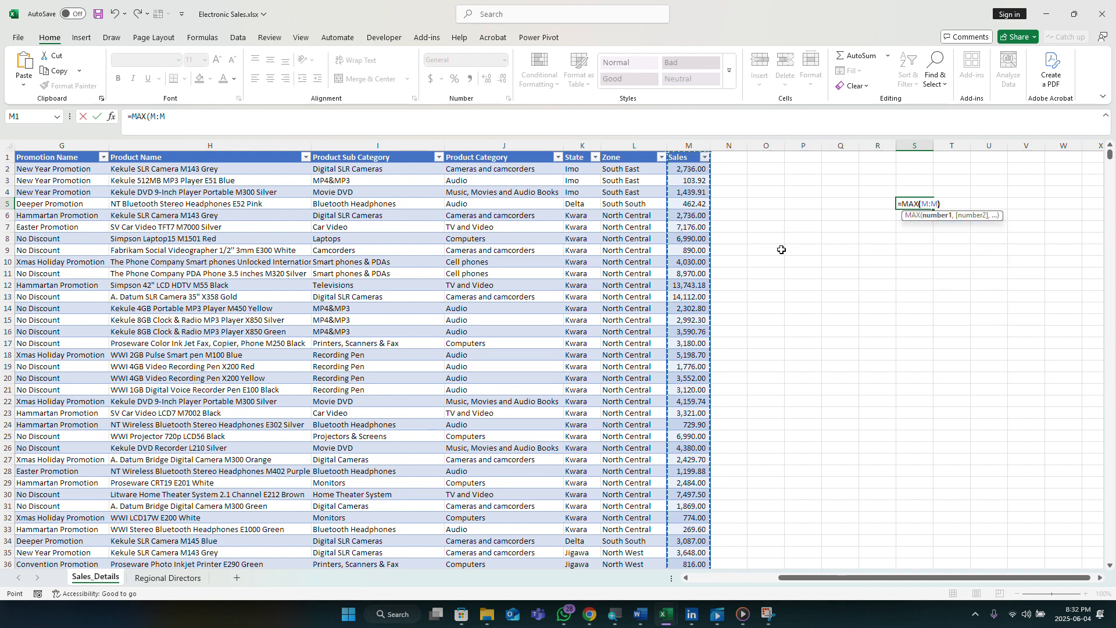
key("Return")
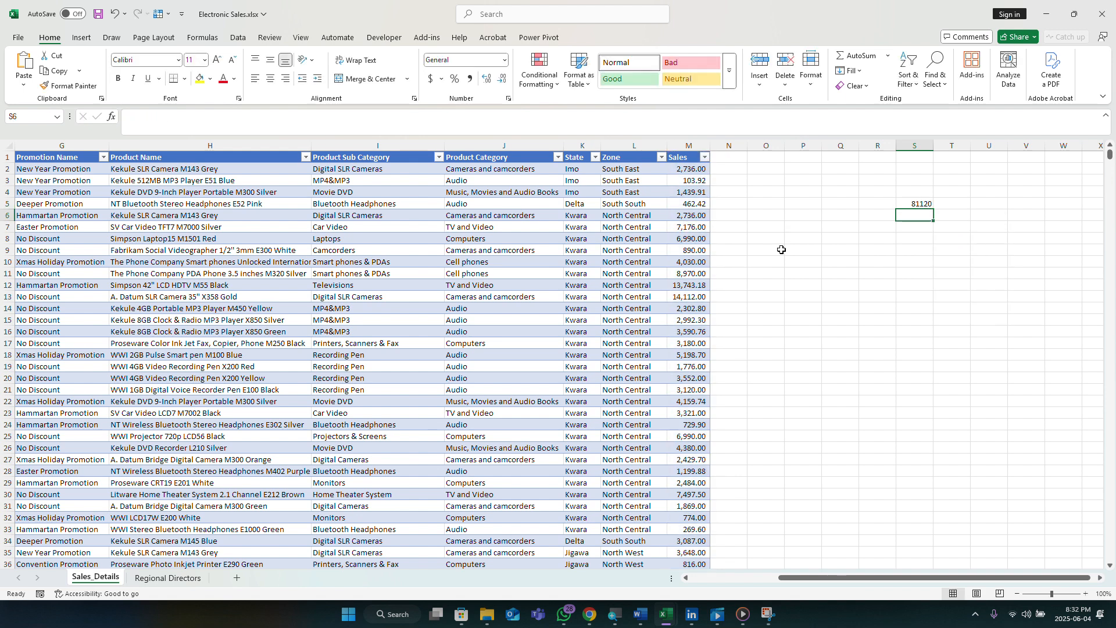
left_click(924, 202)
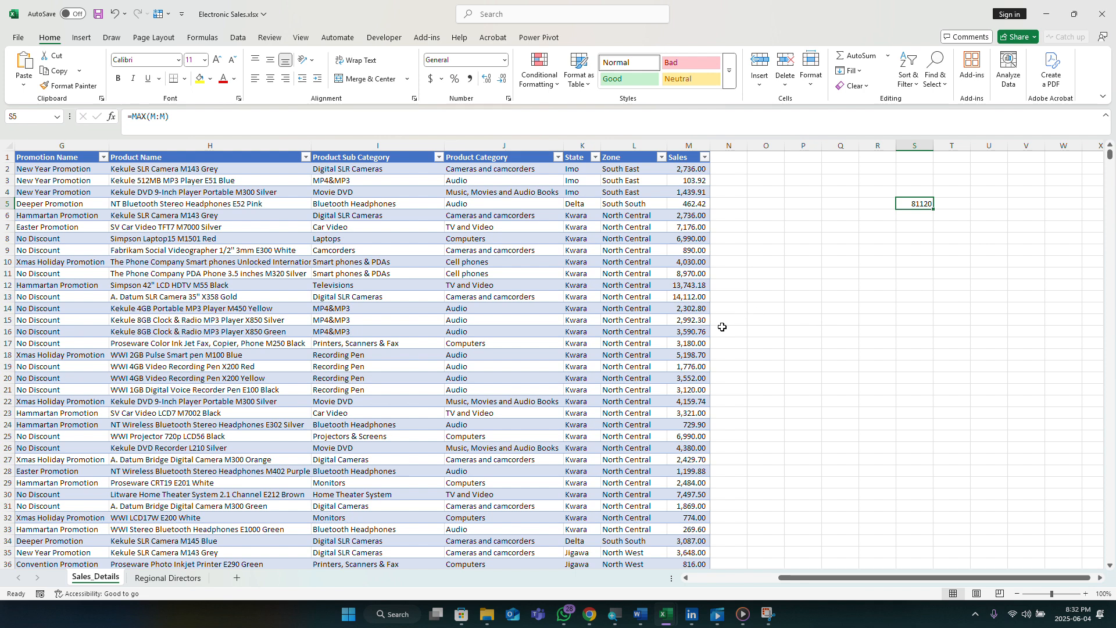
Find the lowest Sales value by entering =MIN(M:M) in cell S6, directly below the MAX formula
scroll(711, 465, "down", 2)
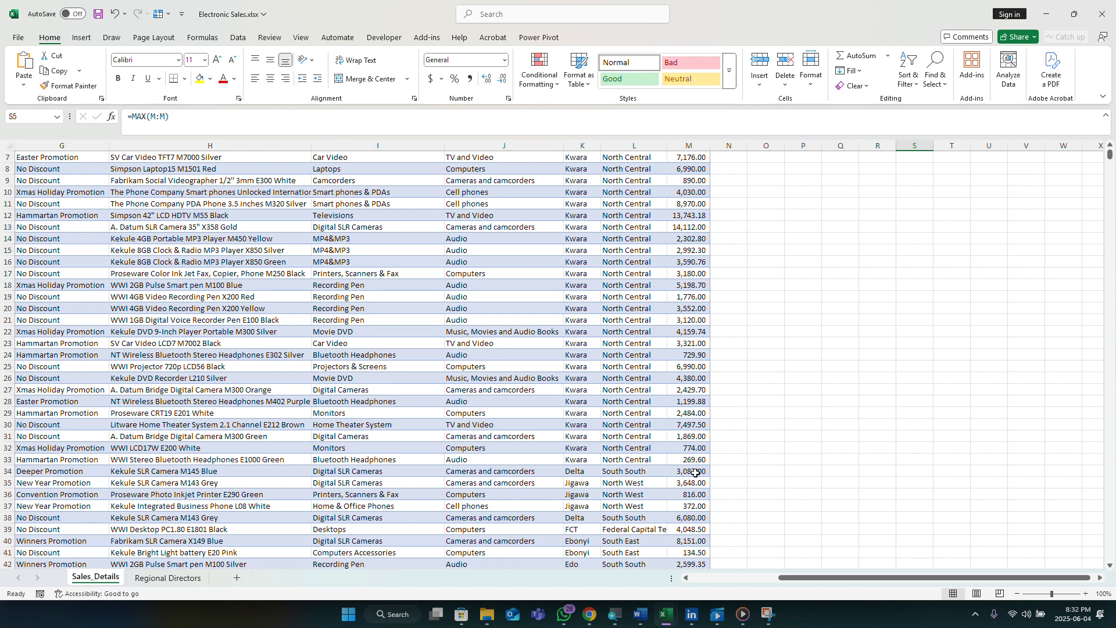
scroll(695, 472, "down", 2)
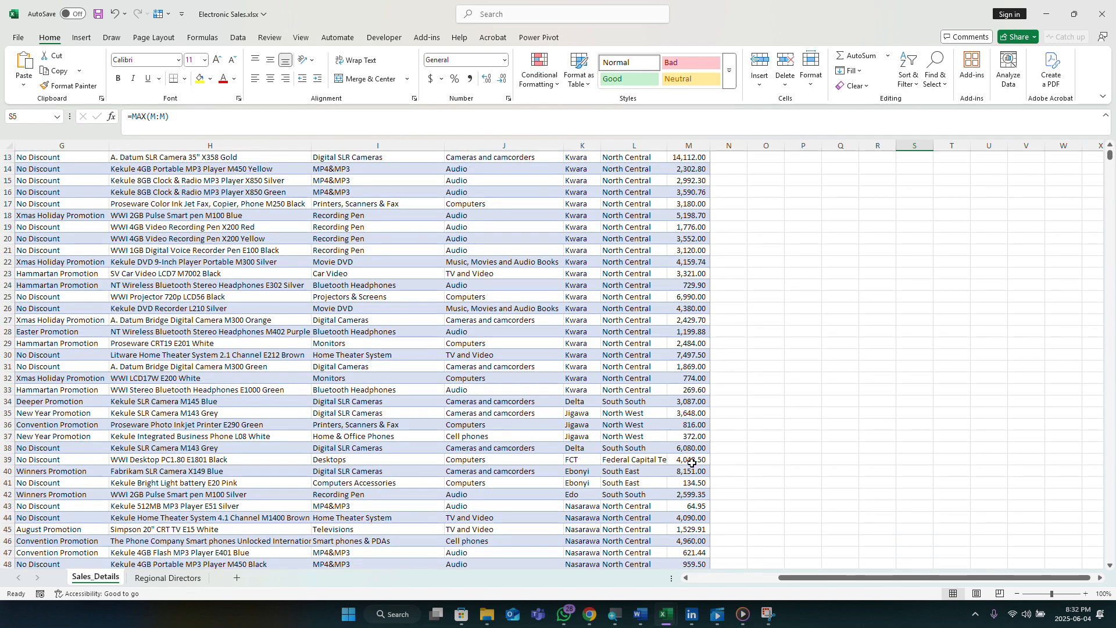
scroll(692, 460, "up", 4)
scroll(691, 459, "down", 1)
scroll(715, 419, "up", 1)
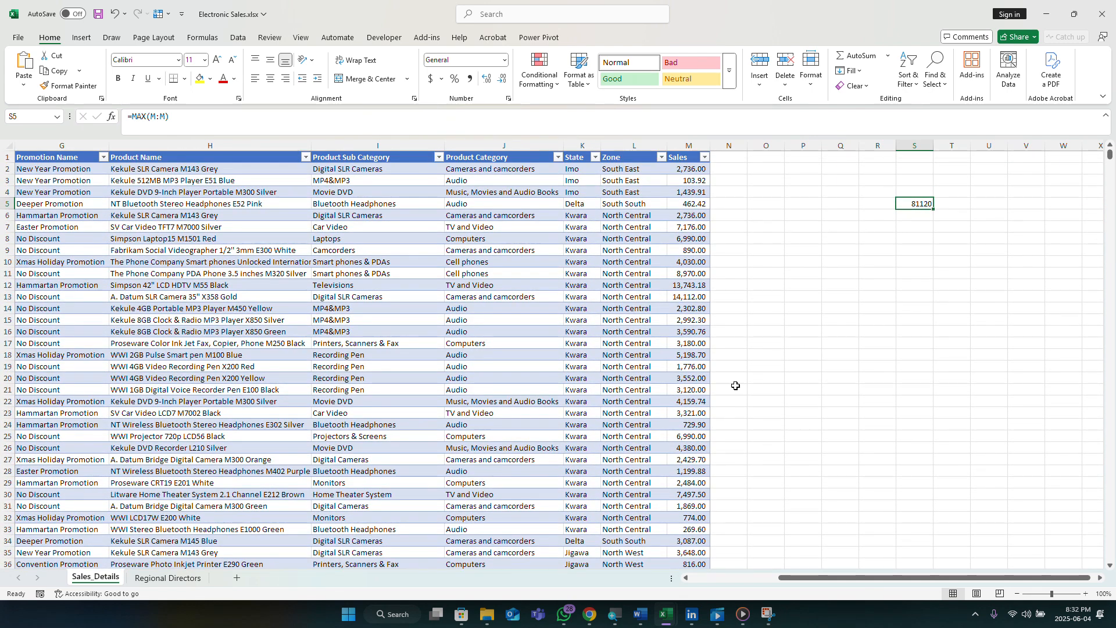
left_click(904, 215)
type("=")
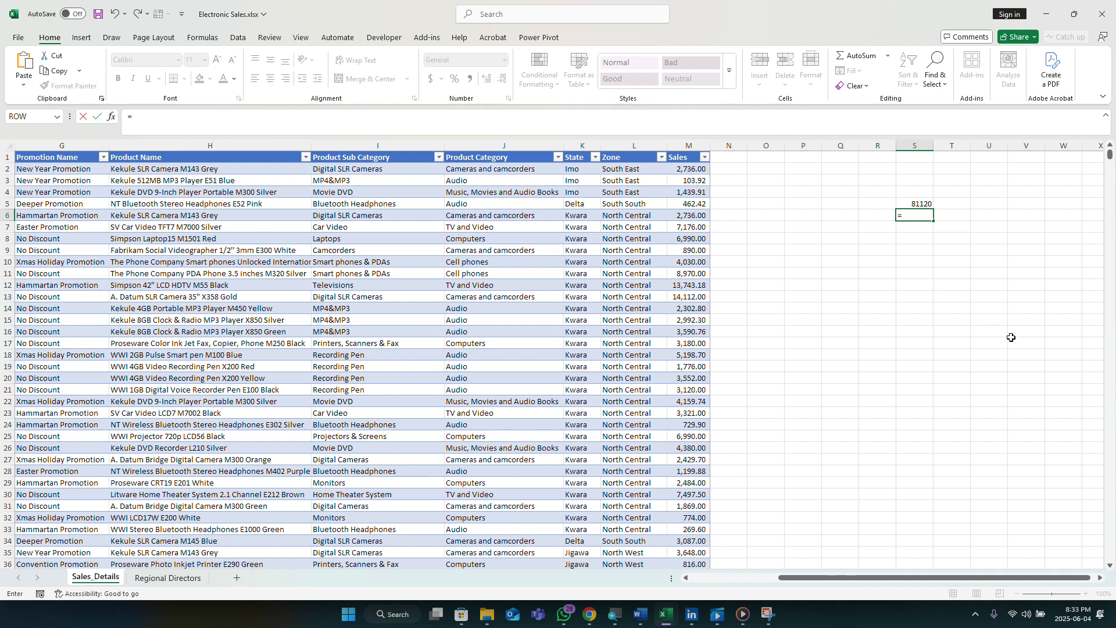
type("min")
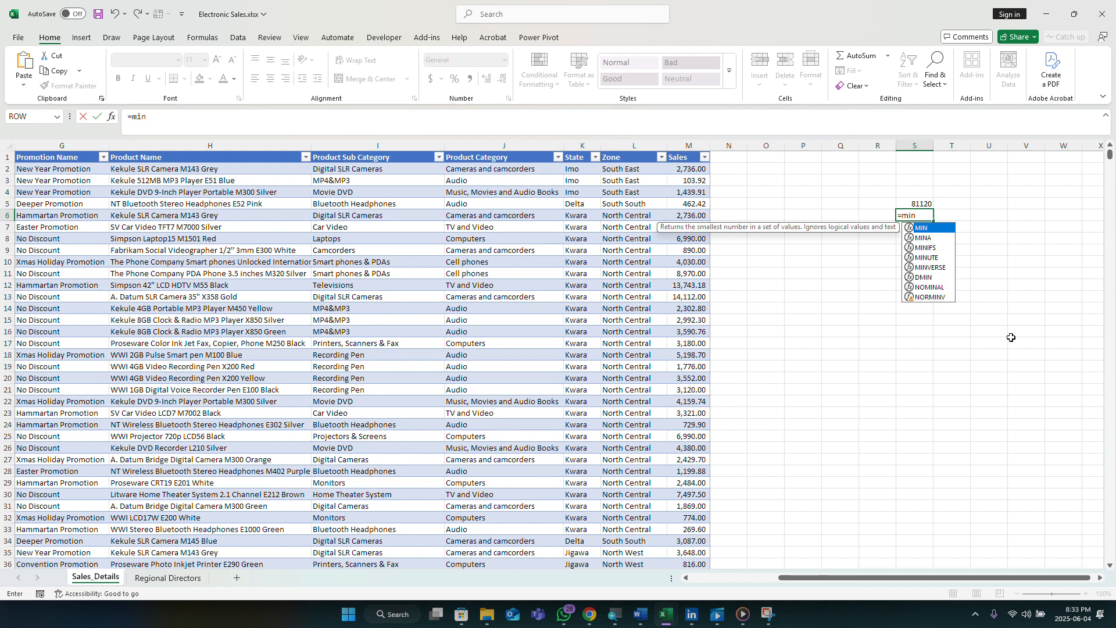
key("Tab")
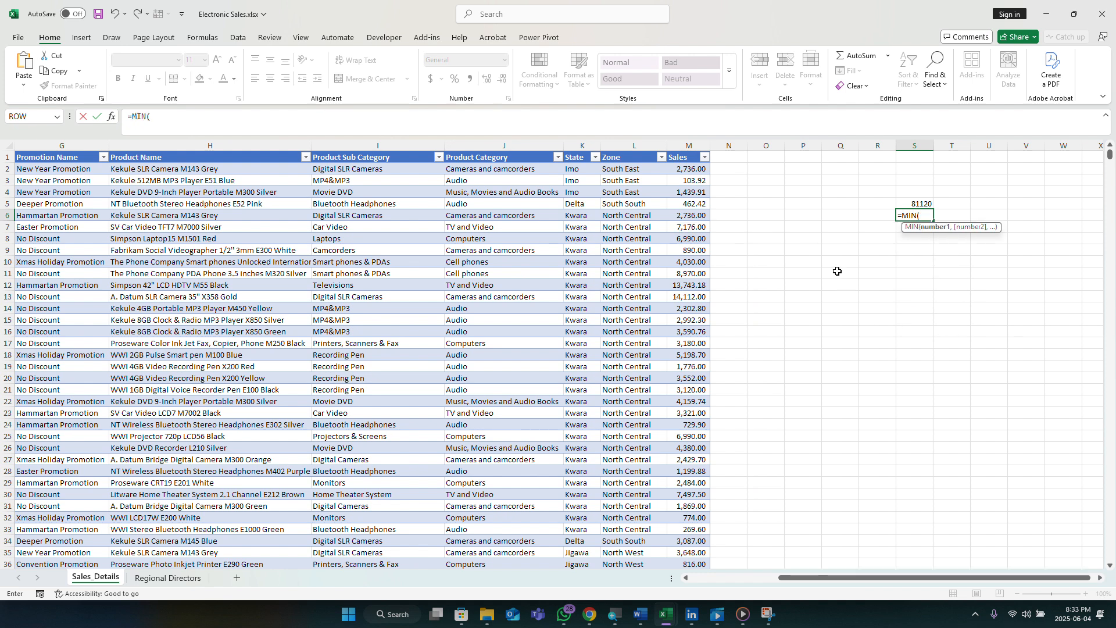
left_click(695, 146)
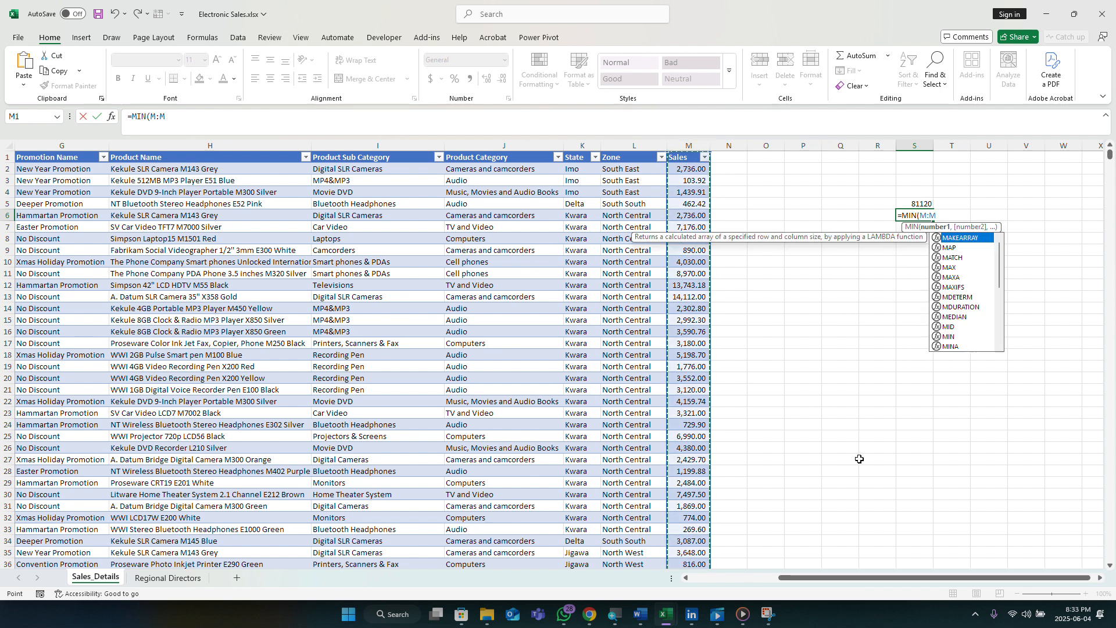
type(")")
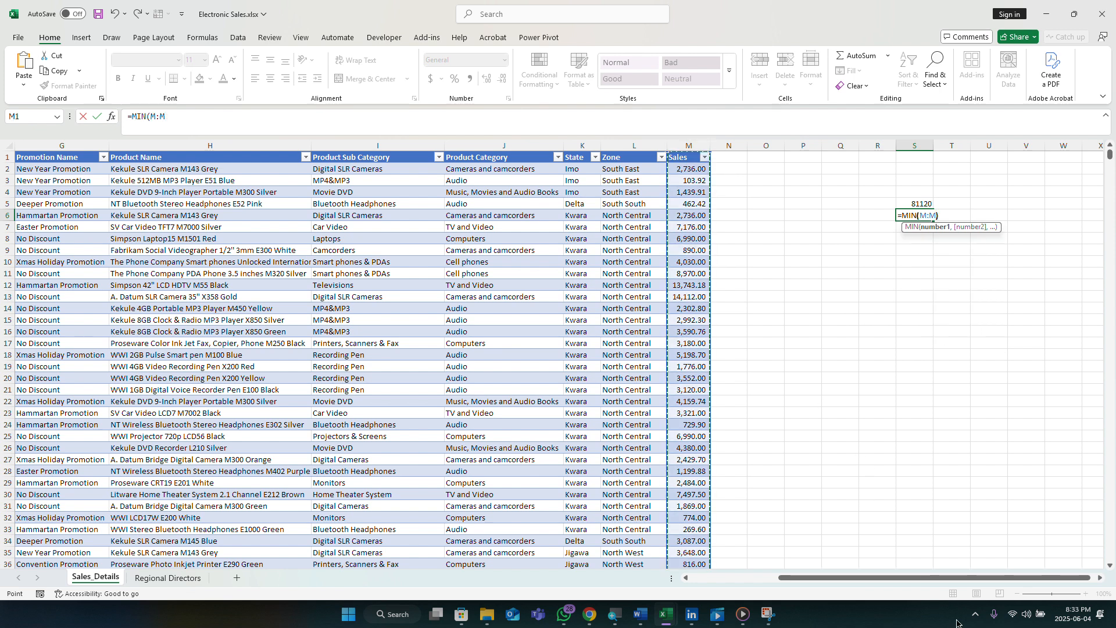
key("Return")
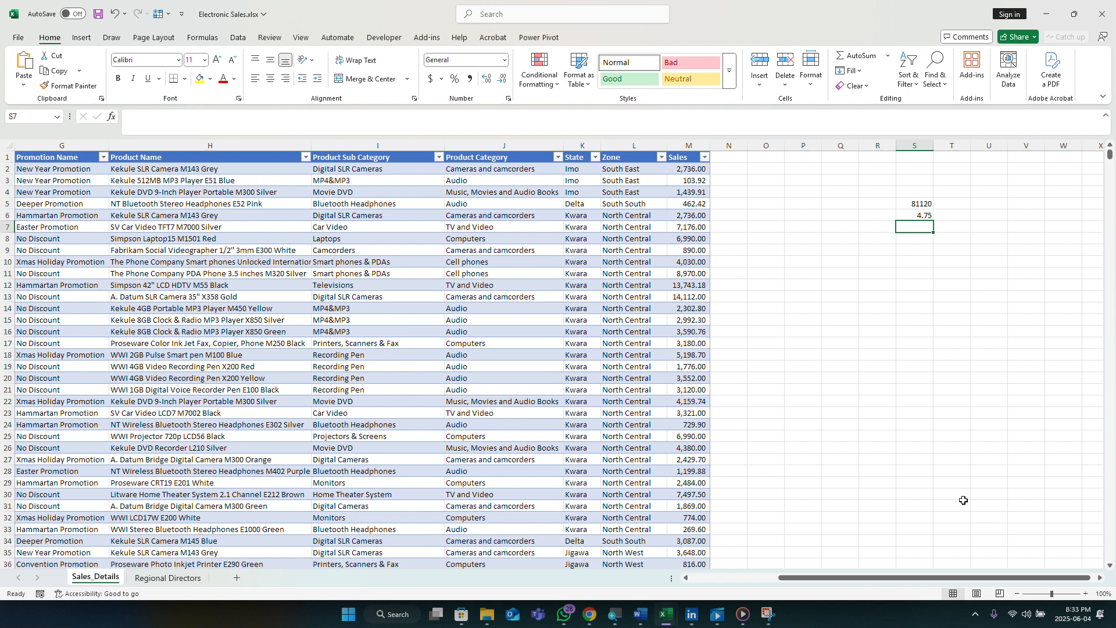
left_click(924, 214)
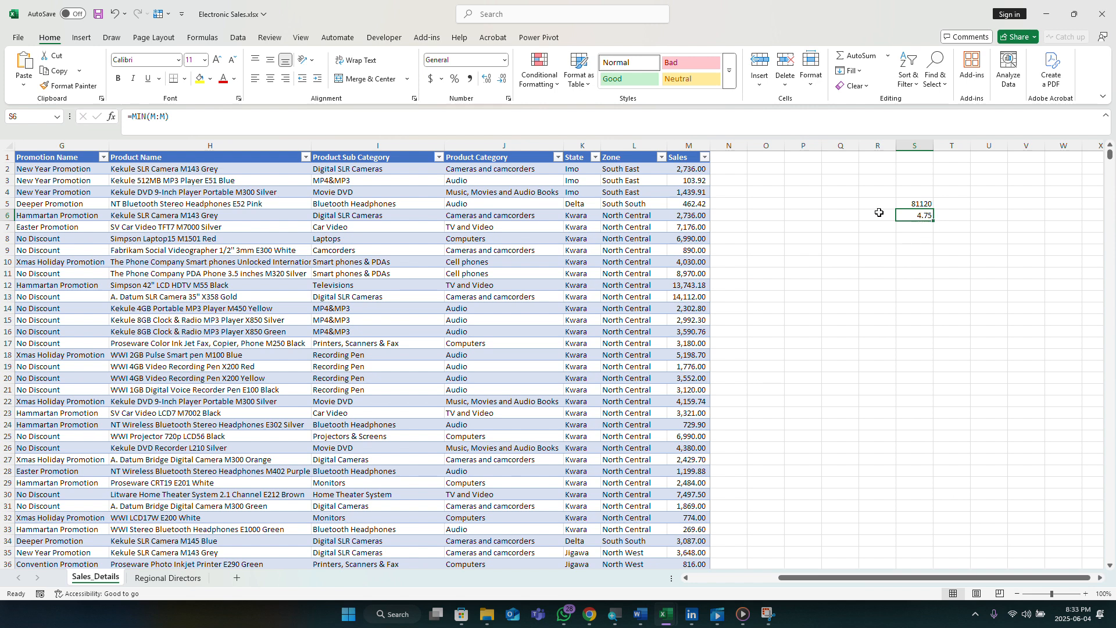
Compare the smallest and largest entries in the Sales filter list with the MIN and MAX results, leaving the column unfiltered
left_click(705, 159)
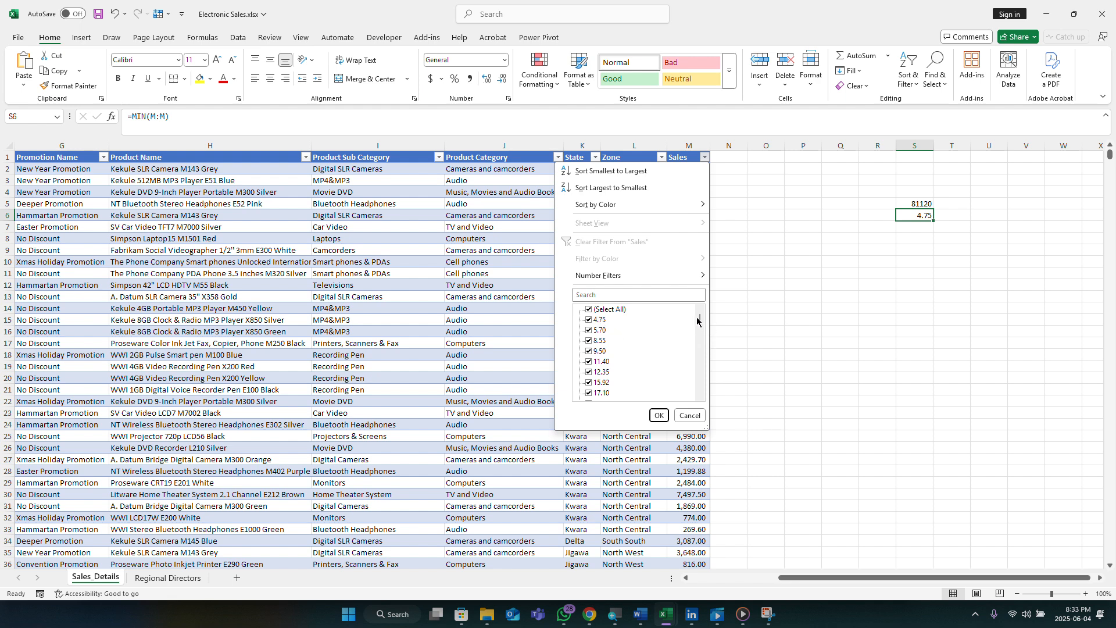
left_click_drag(700, 322, 700, 391)
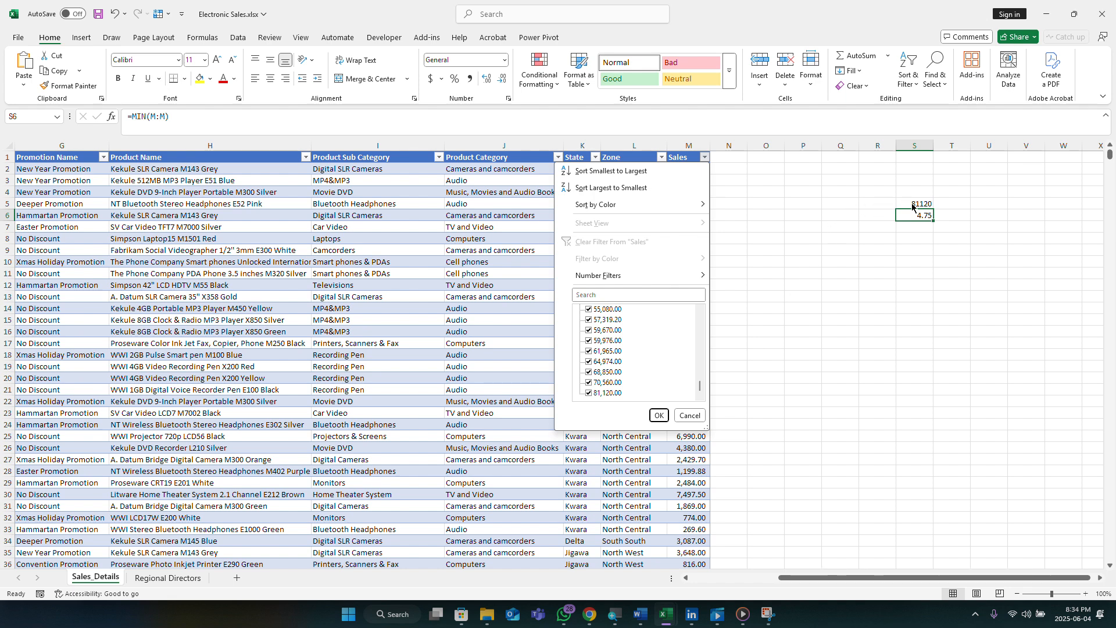
left_click(687, 414)
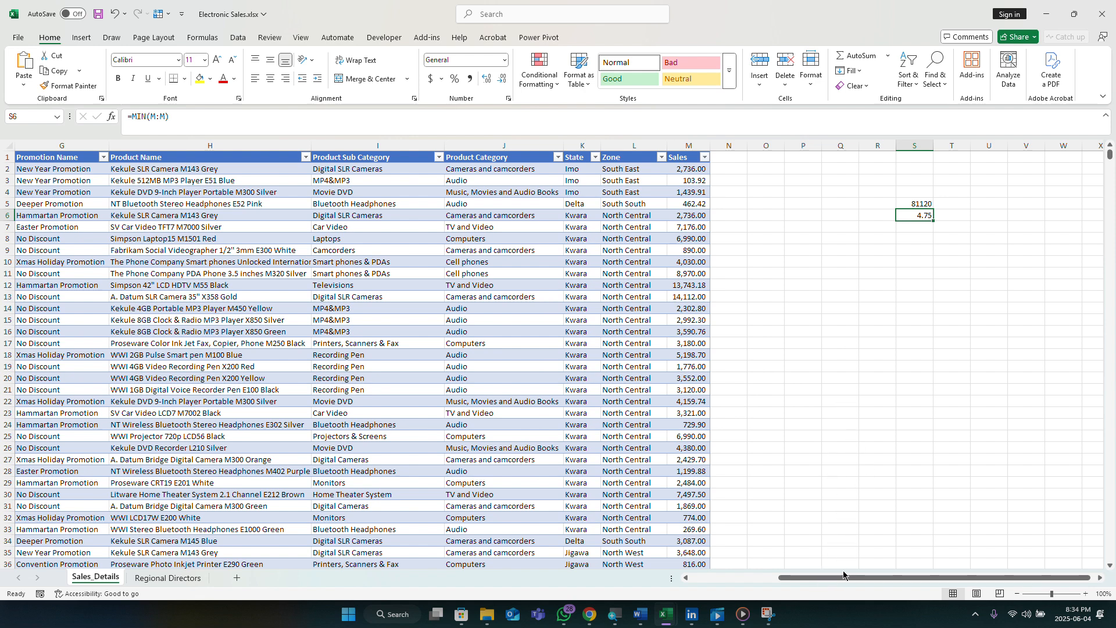
Examine the Order ID column and its records from the start of the table down to around row 4100
left_click_drag(846, 577, 674, 576)
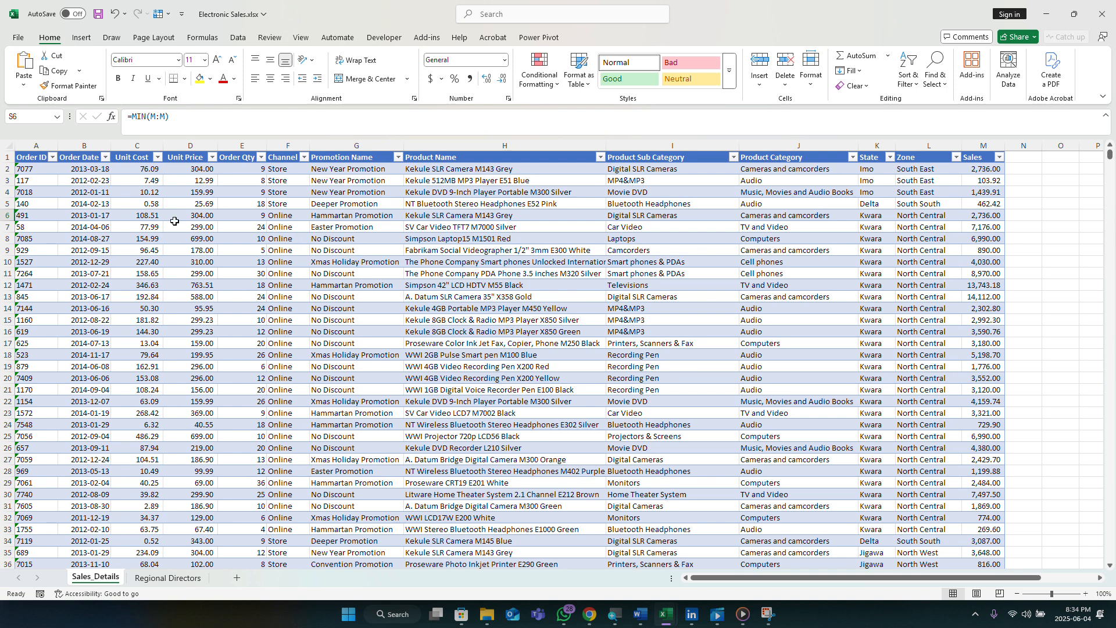
left_click(29, 304)
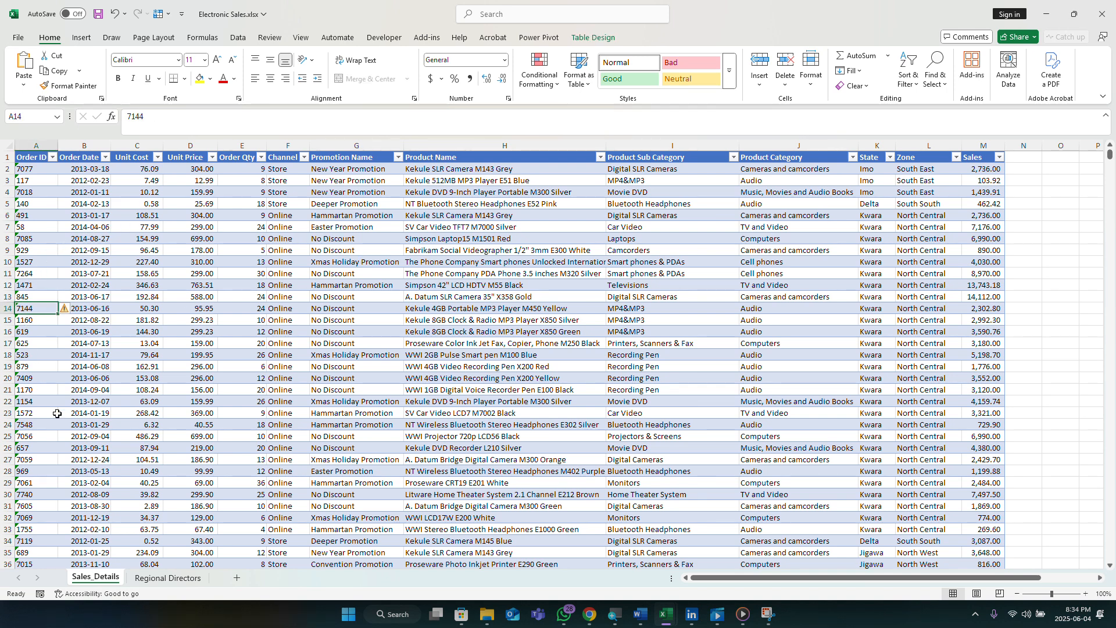
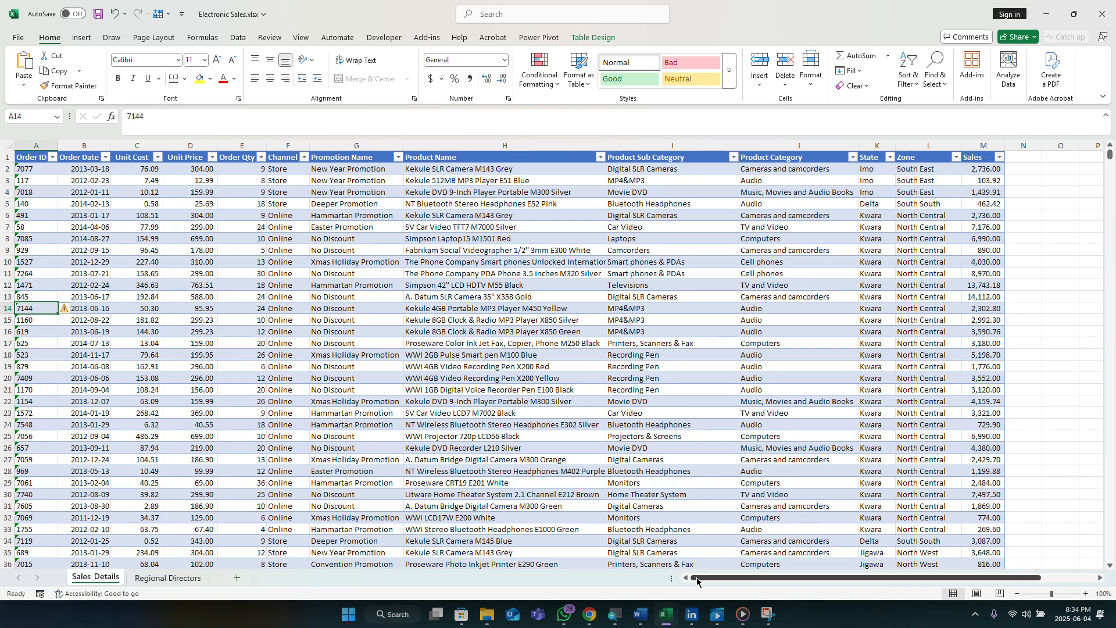
scroll(287, 287, "down", 2)
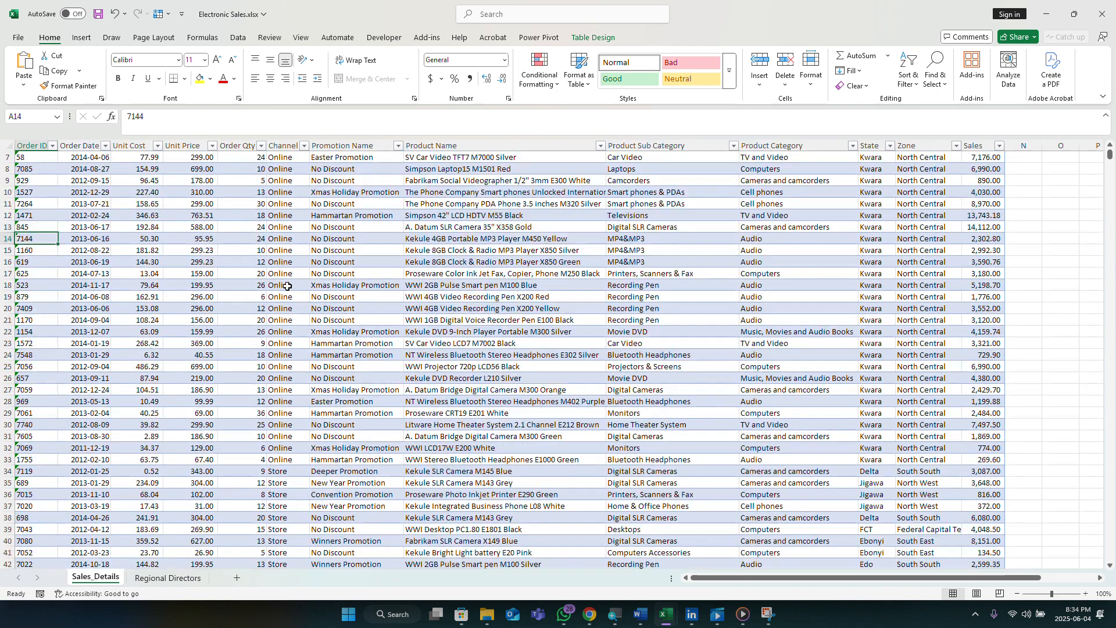
scroll(287, 286, "down", 3)
scroll(287, 286, "up", 5)
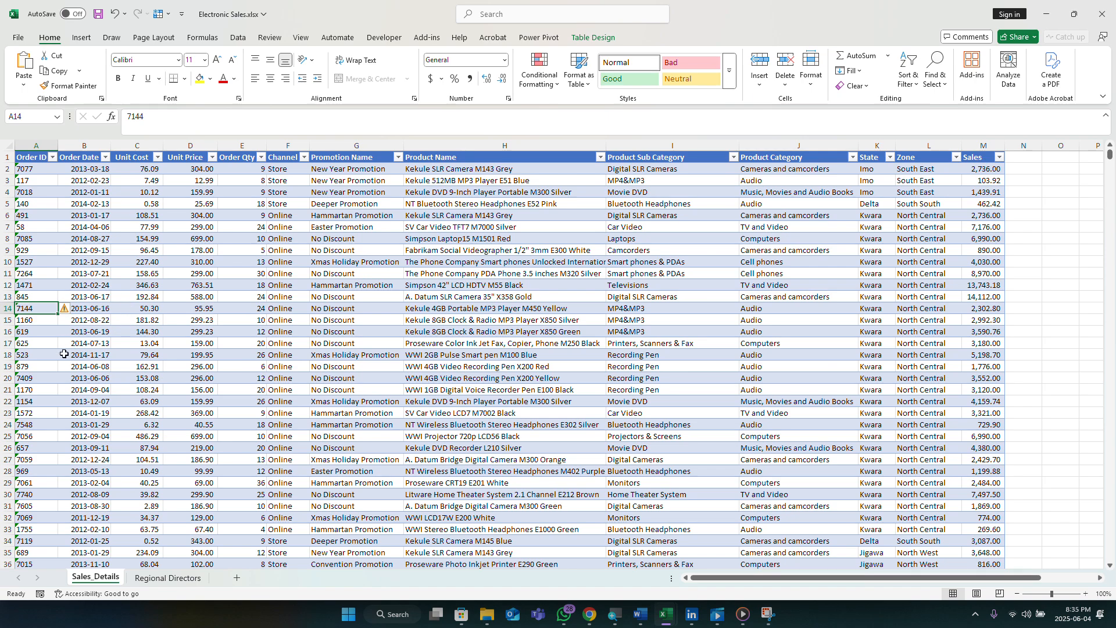
scroll(65, 355, "down", 8)
scroll(67, 356, "down", 4)
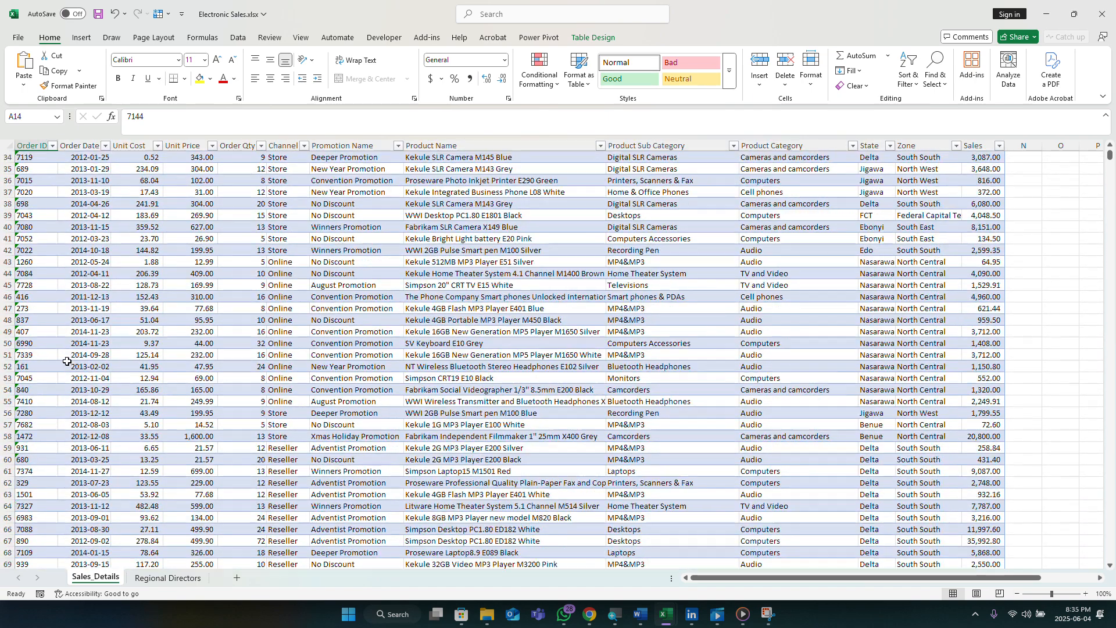
scroll(148, 355, "up", 5)
scroll(157, 340, "up", 8)
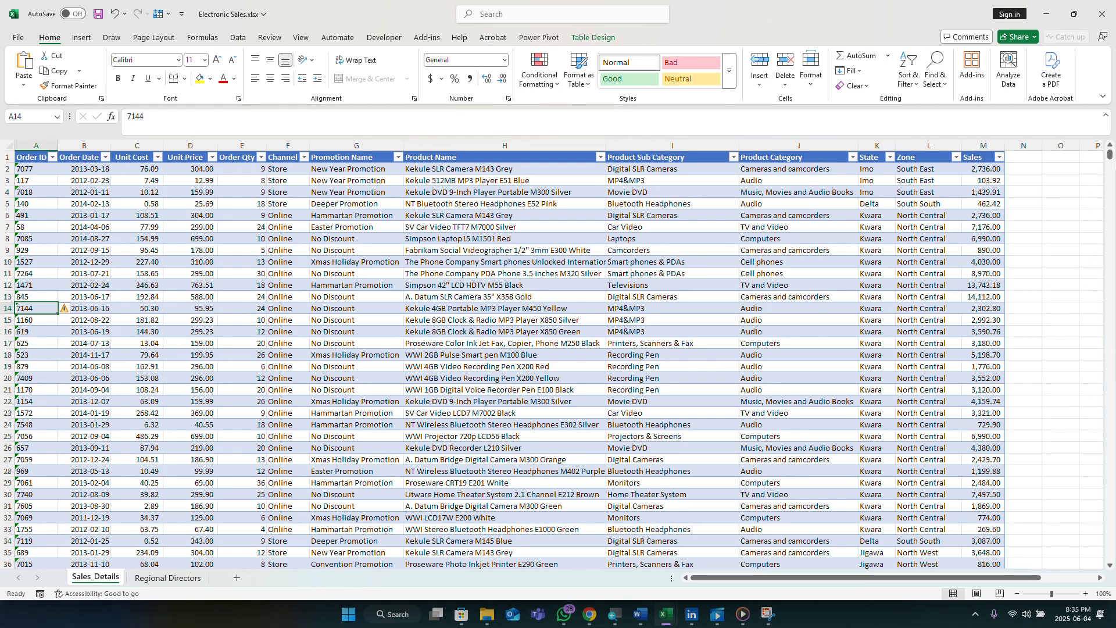
left_click_drag(1111, 154, 1112, 213)
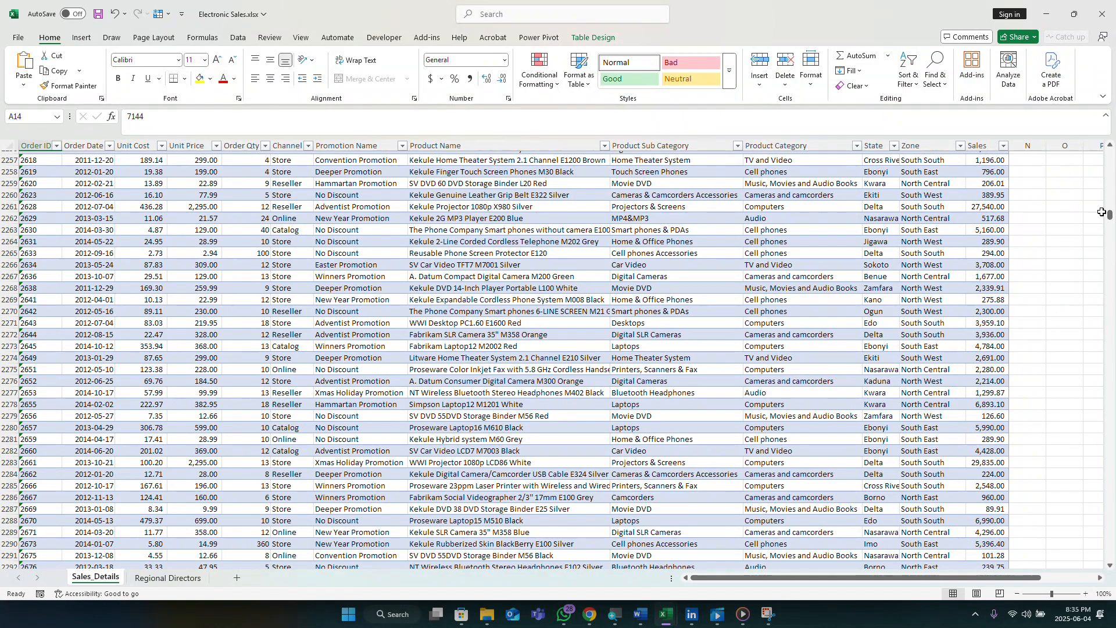
left_click_drag(1110, 217, 1111, 264)
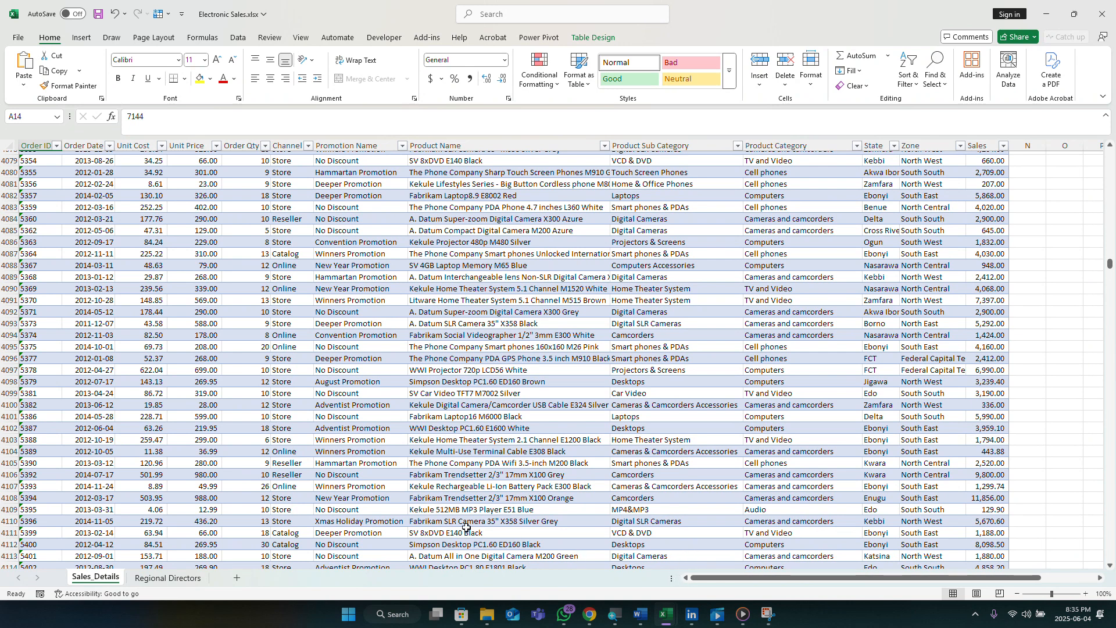
Copy the Order ID from cell A4095 into cell S10, outside the table below the MAX and MIN results
left_click(34, 349)
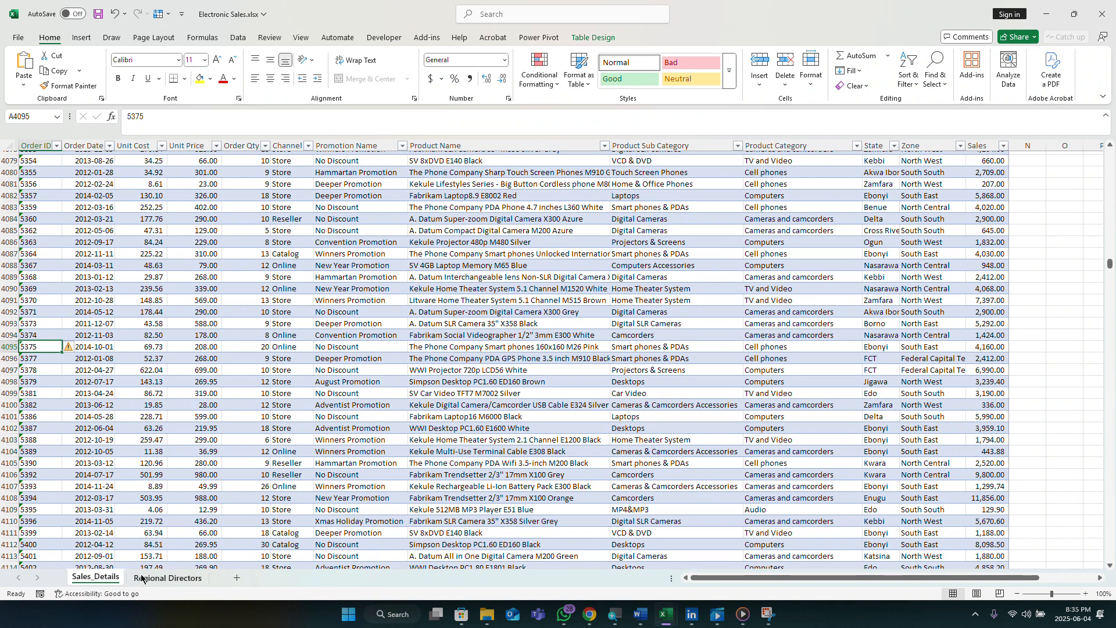
key("ctrl+c")
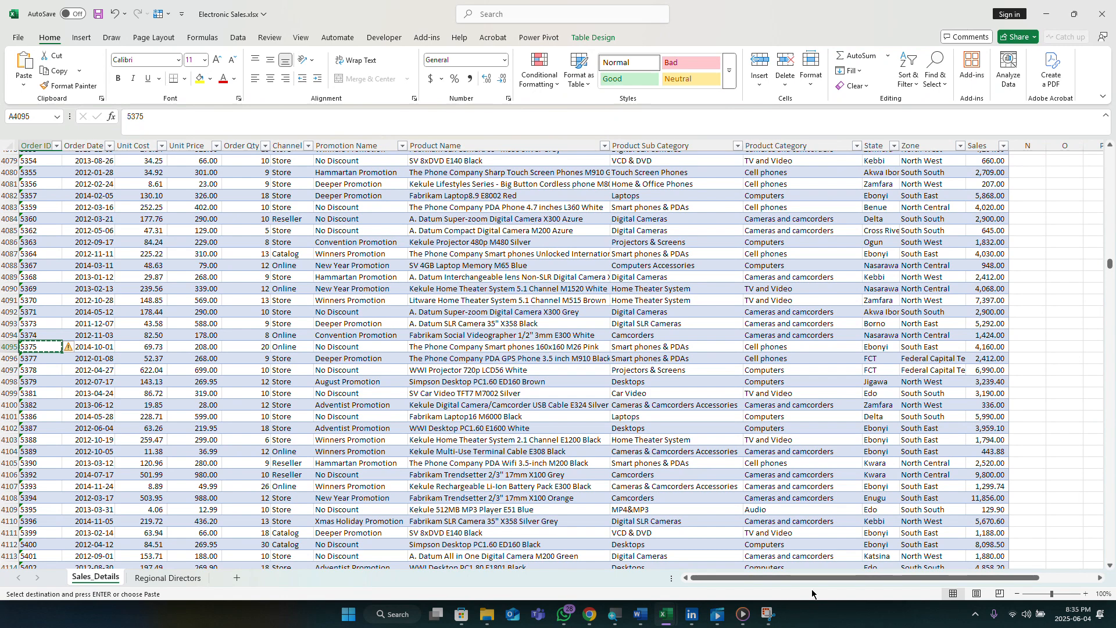
left_click_drag(832, 577, 1105, 608)
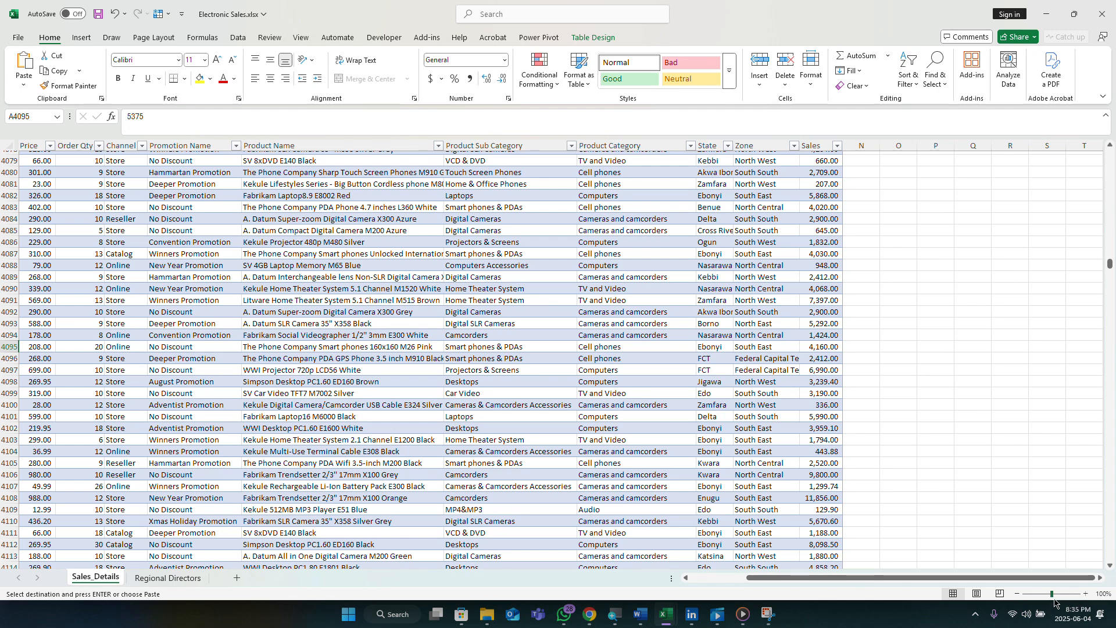
left_click_drag(1100, 580, 1100, 580)
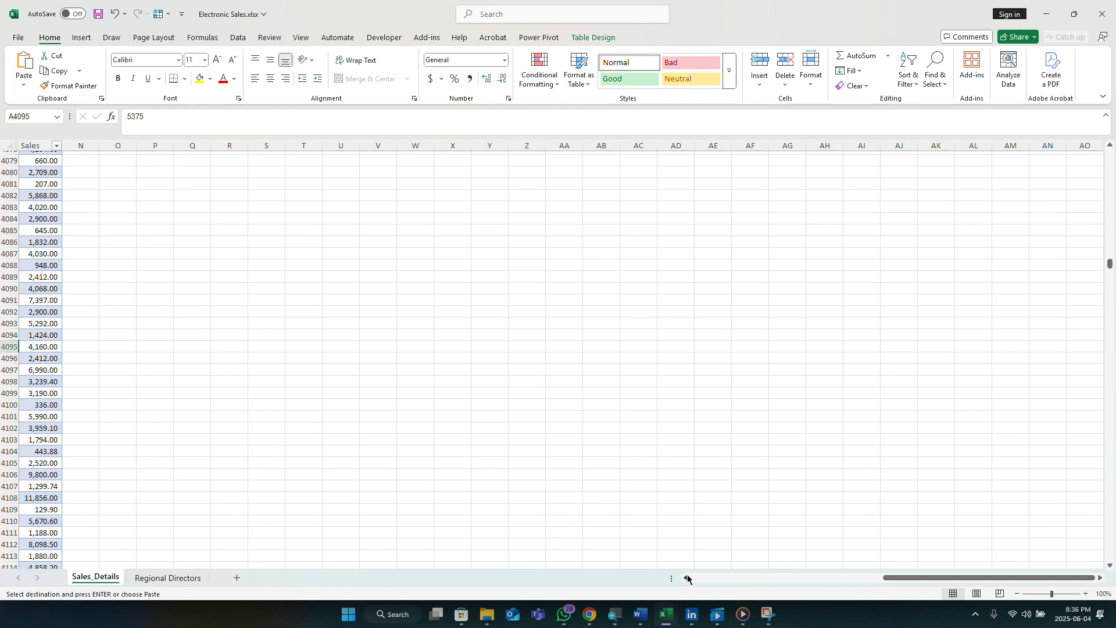
left_click_drag(685, 581, 685, 582)
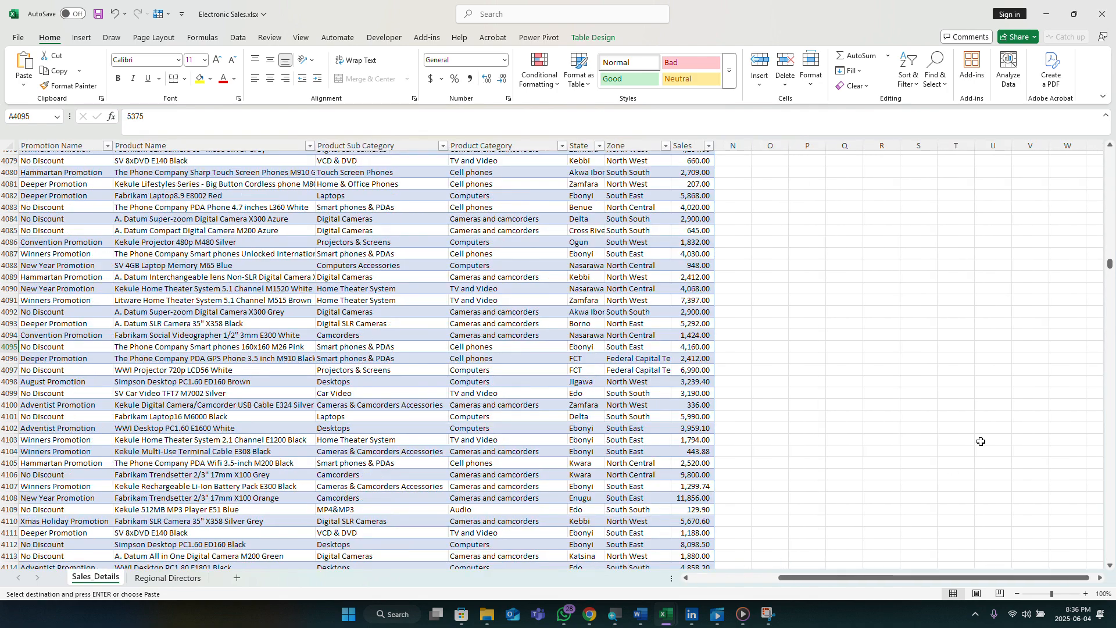
left_click_drag(1110, 268, 1111, 154)
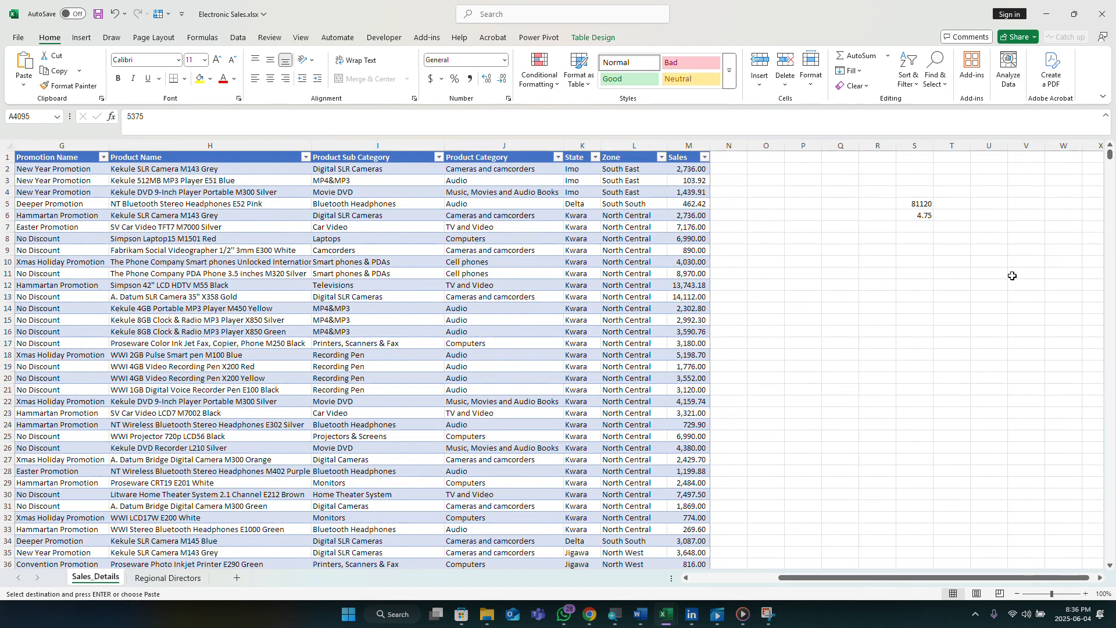
left_click(923, 263)
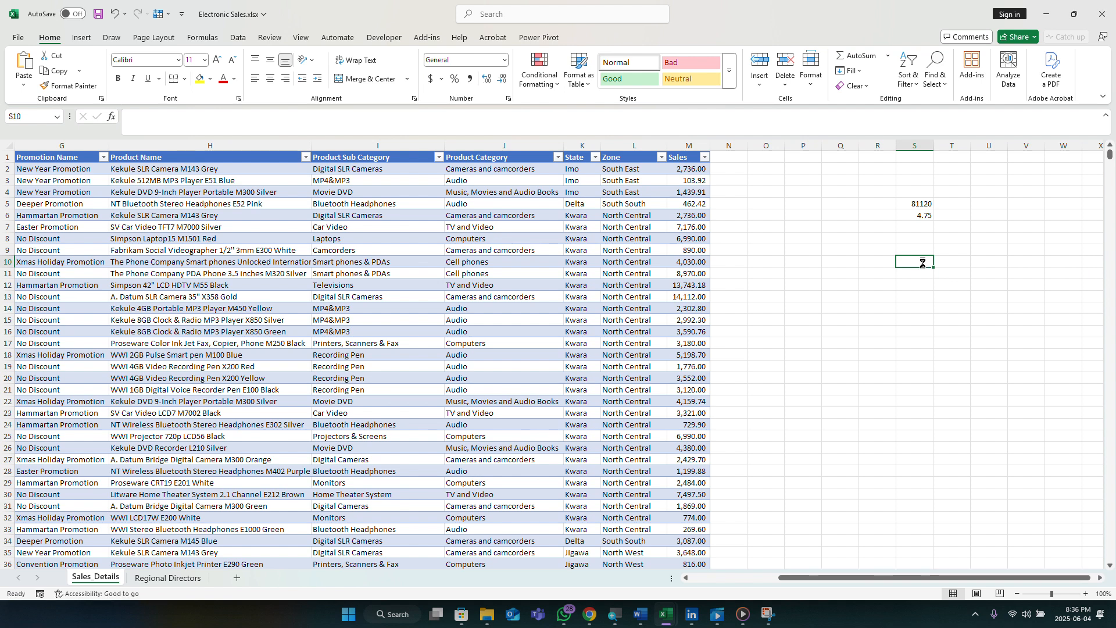
key("ctrl+v")
left_click(910, 321)
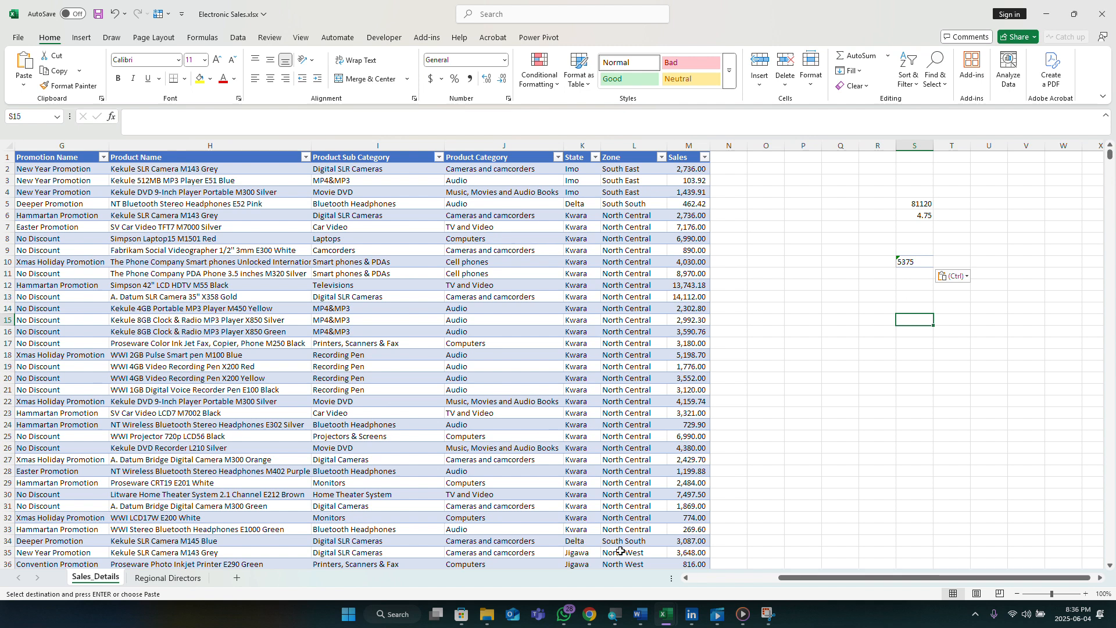
Start a VLOOKUP formula in cell P13 with the Order ID in S10 as the lookup value
left_click_drag(779, 579, 866, 593)
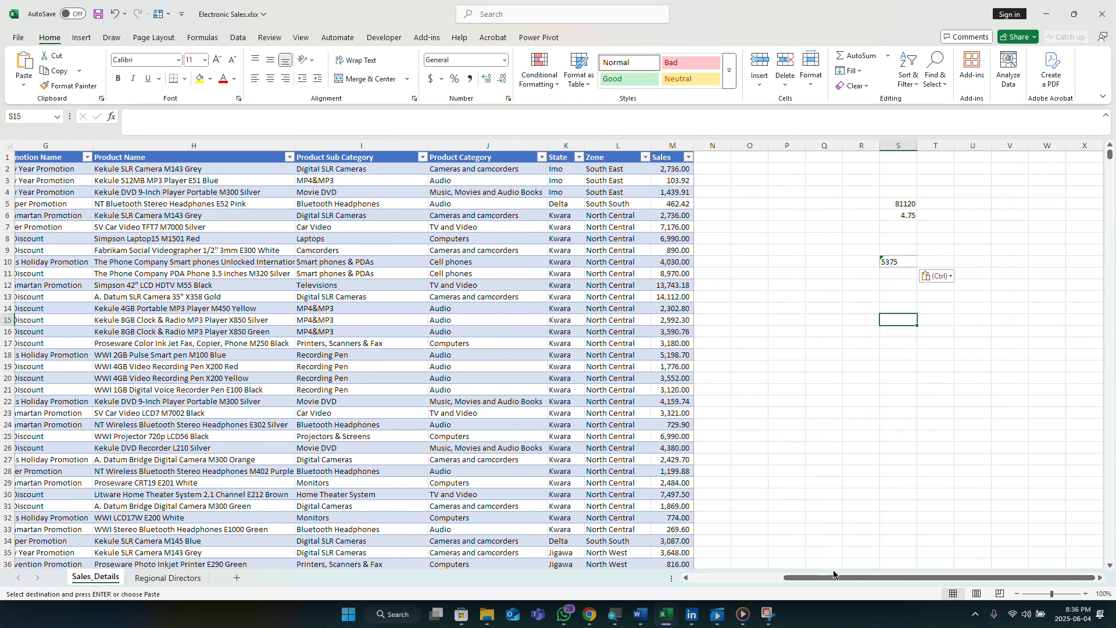
left_click_drag(834, 576, 720, 591)
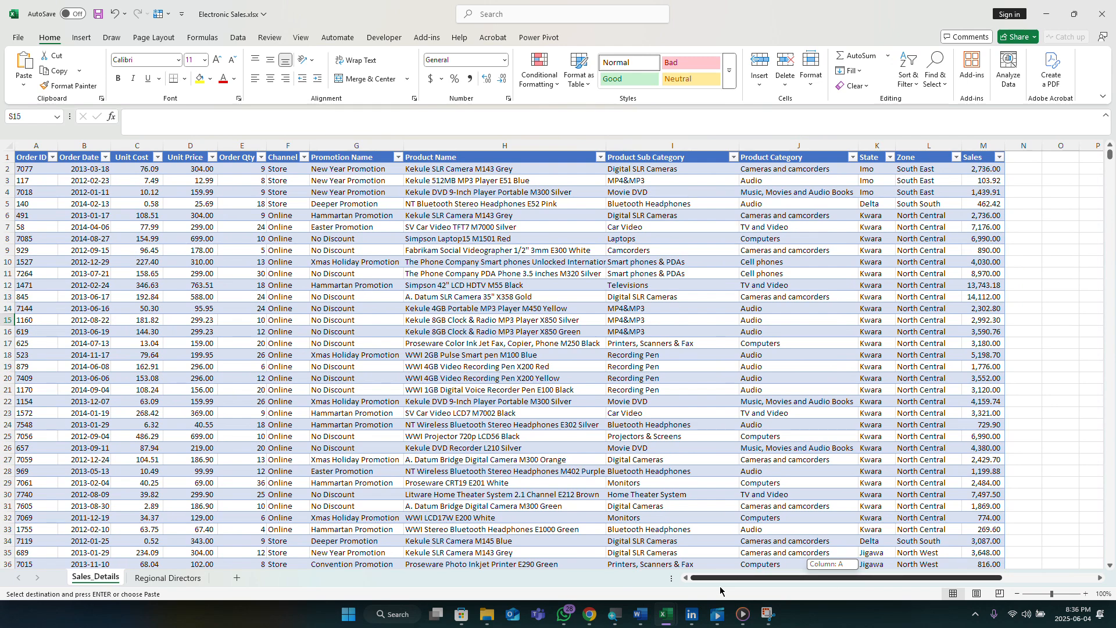
left_click_drag(720, 591, 702, 590)
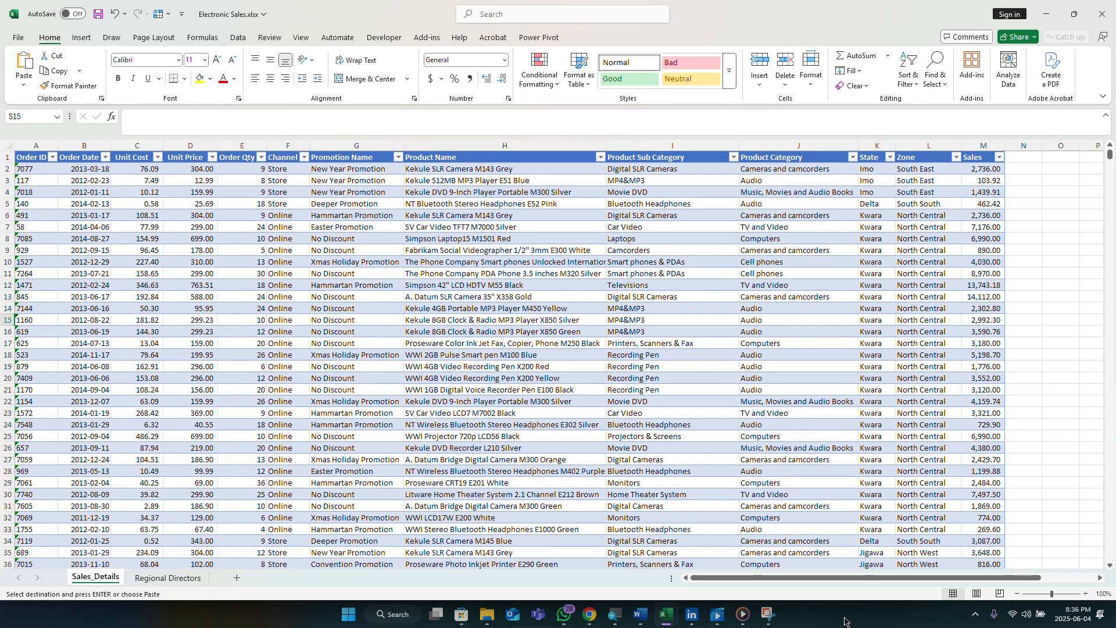
left_click_drag(844, 579, 958, 594)
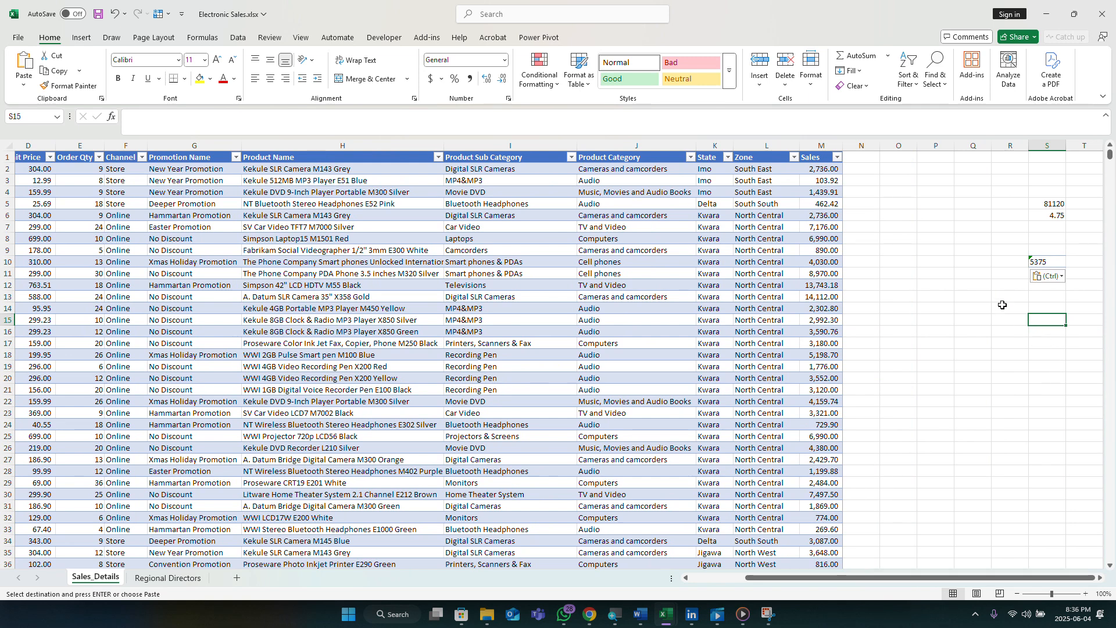
left_click(938, 300)
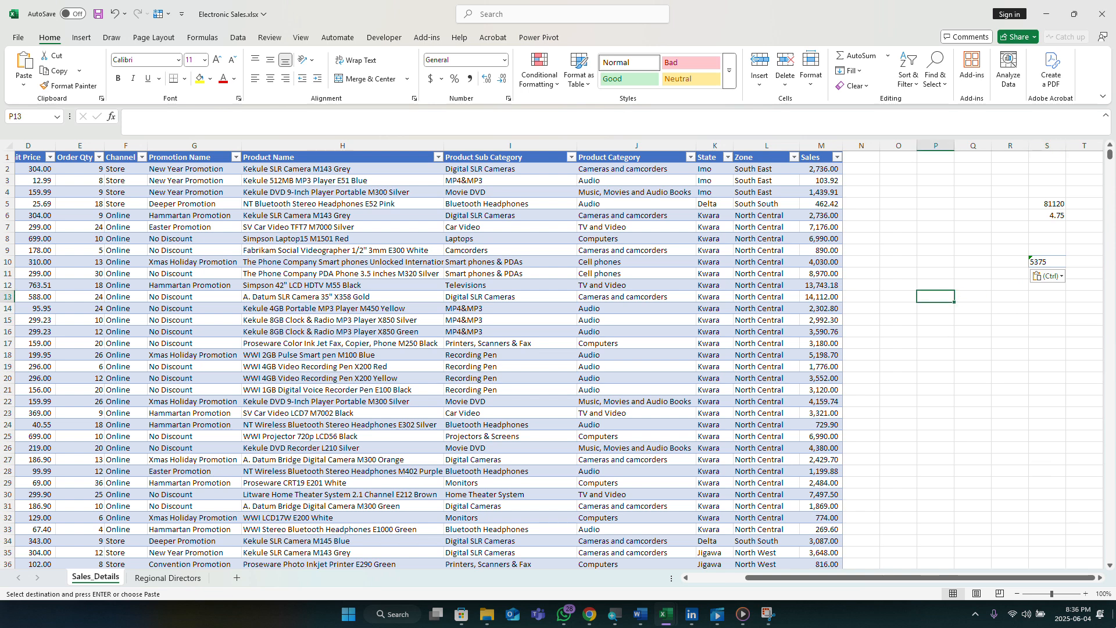
type("=")
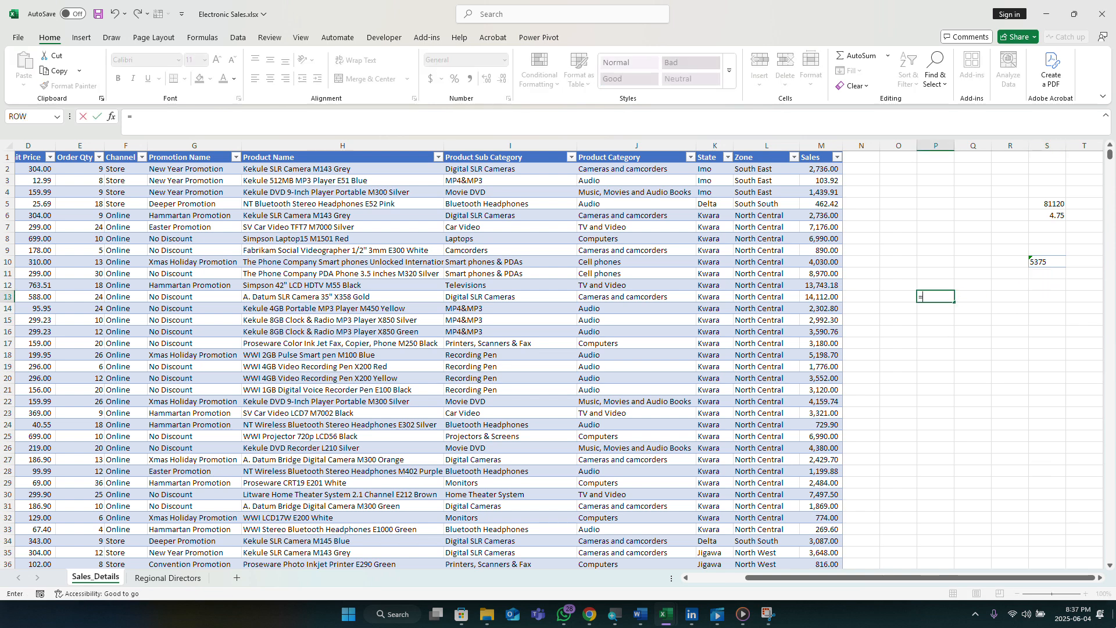
type("vloo")
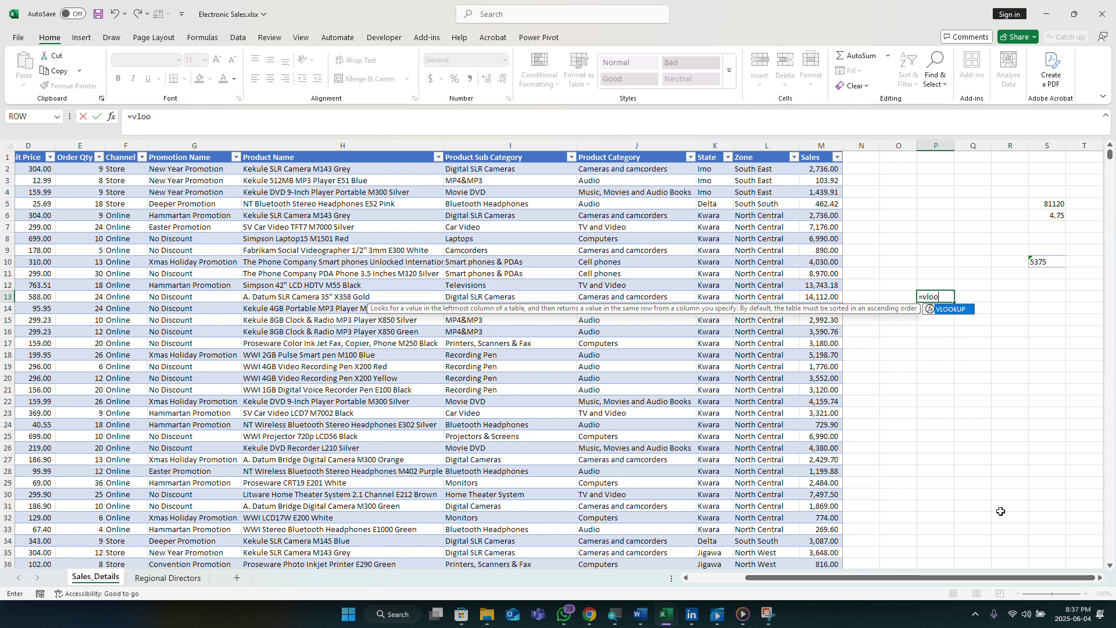
double_click(958, 310)
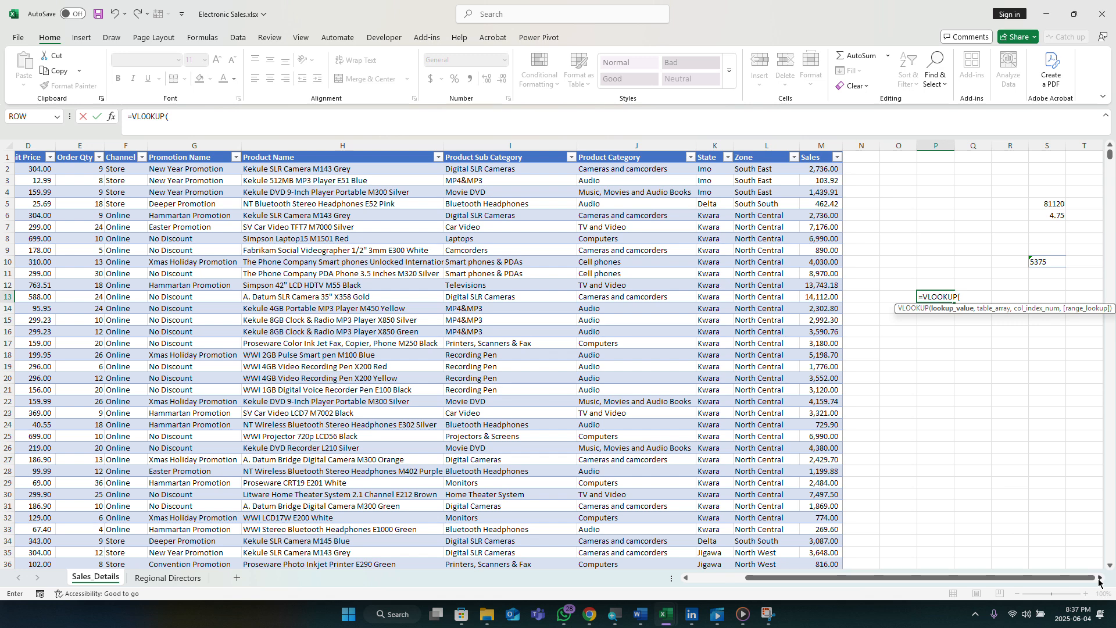
left_click(1099, 579)
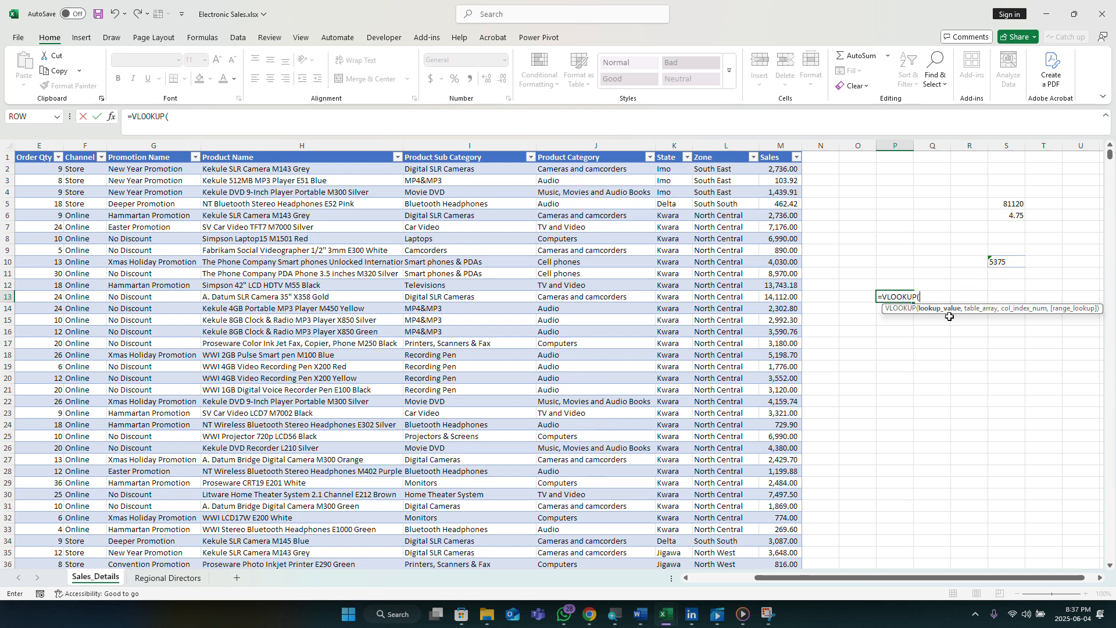
left_click(998, 261)
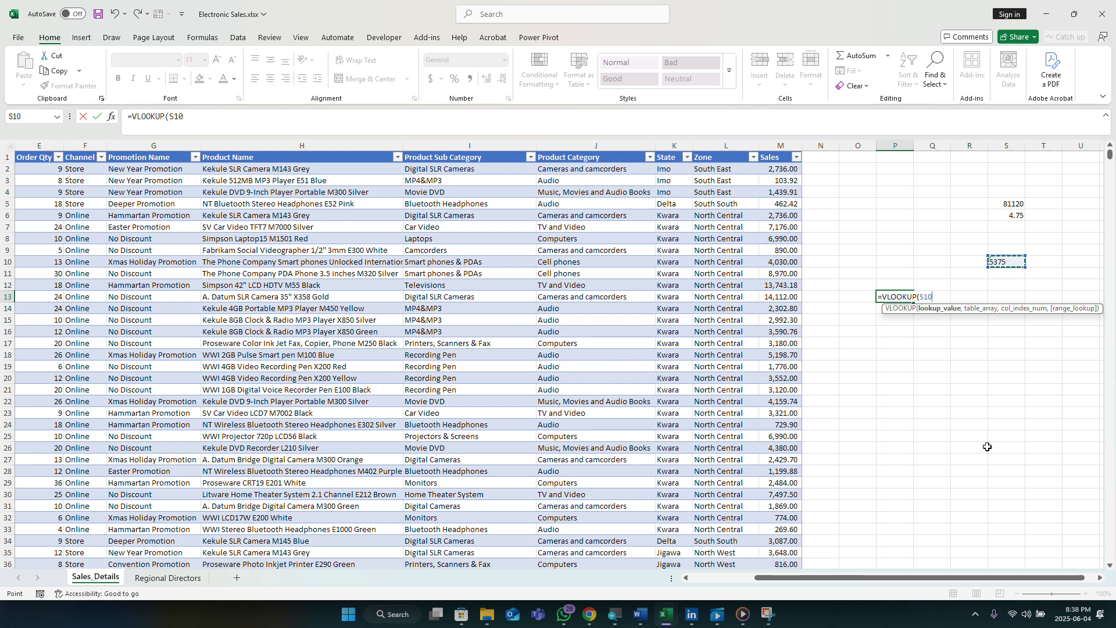
type(",")
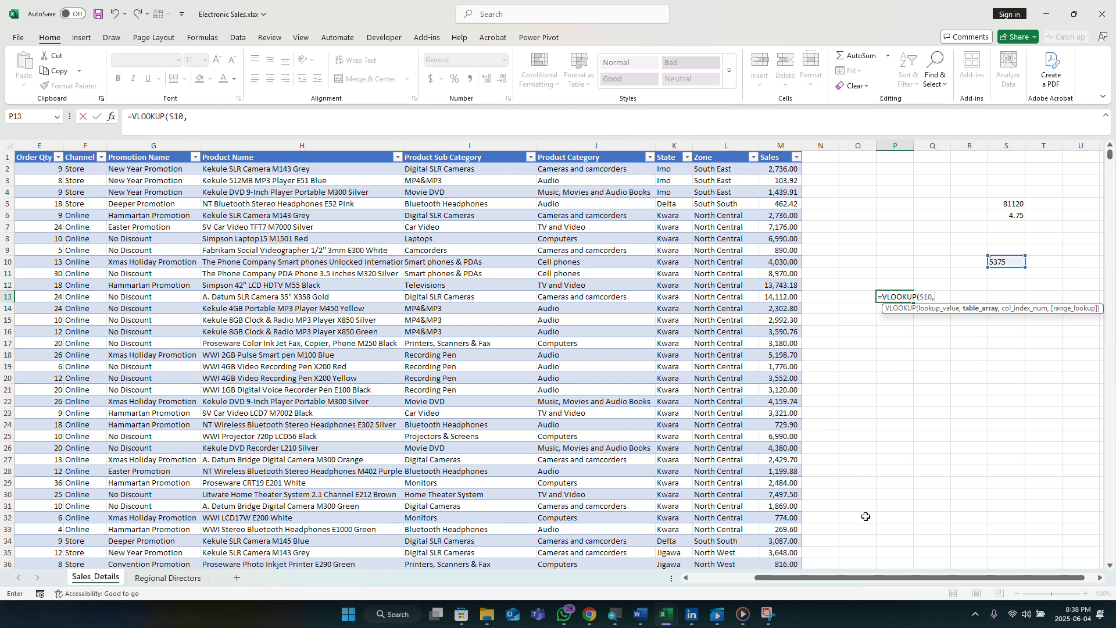
Set the VLOOKUP's table array to all data rows from Order ID through Sales, referenced as Table1
left_click_drag(837, 578, 720, 592)
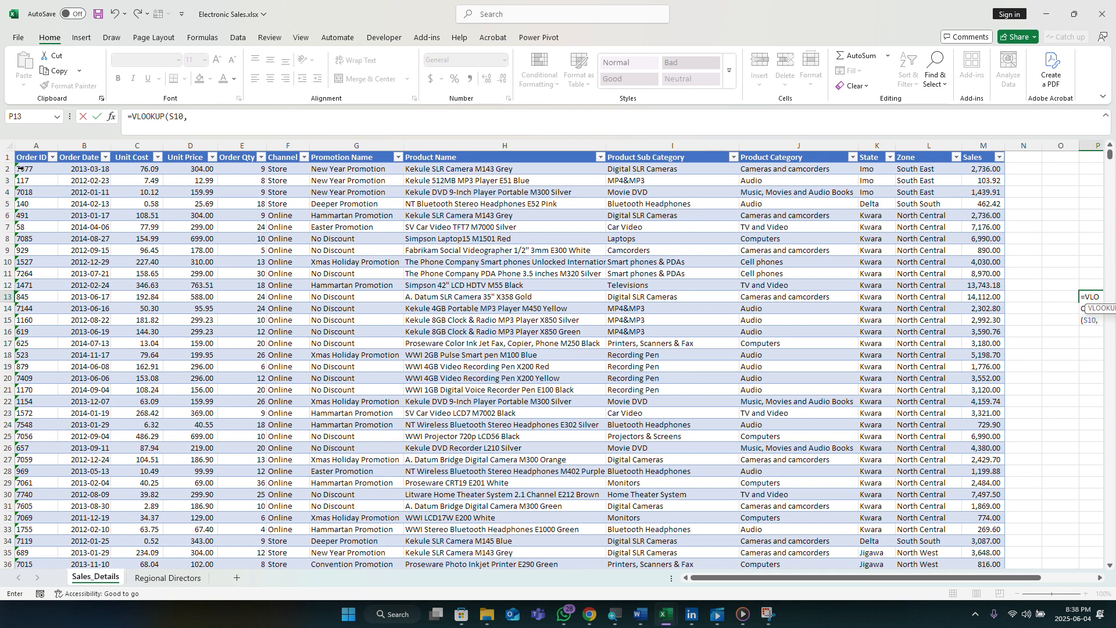
mouse_move(20, 168)
left_mouse_down()
mouse_move(117, 216)
mouse_move(317, 253)
mouse_move(814, 296)
mouse_move(878, 278)
mouse_move(982, 272)
mouse_move(992, 325)
left_mouse_up()
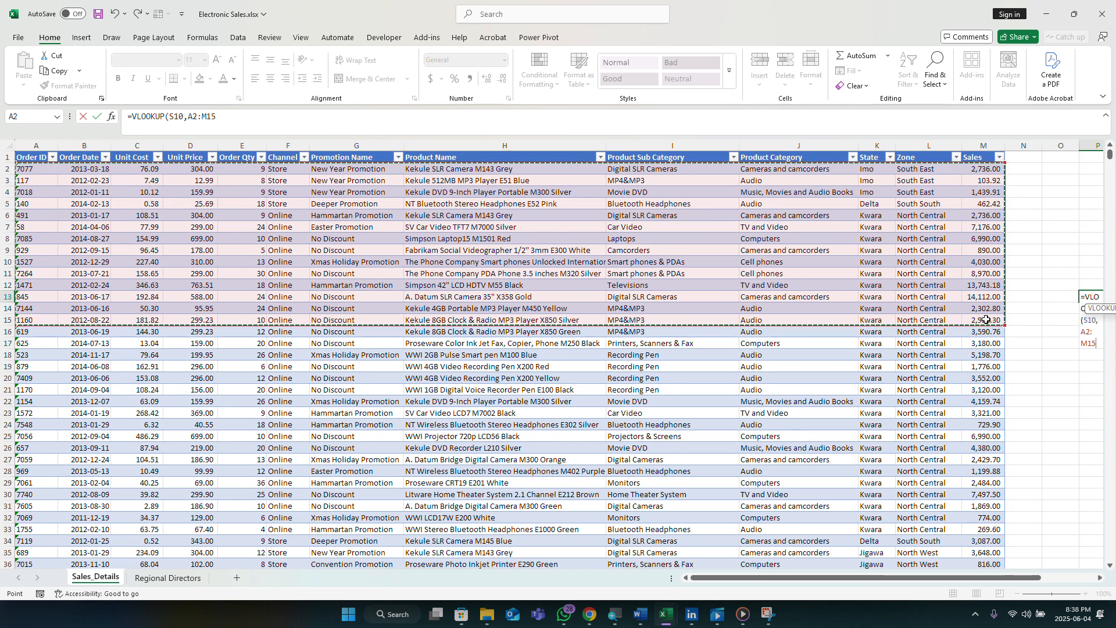
key("ctrl+shift+Down")
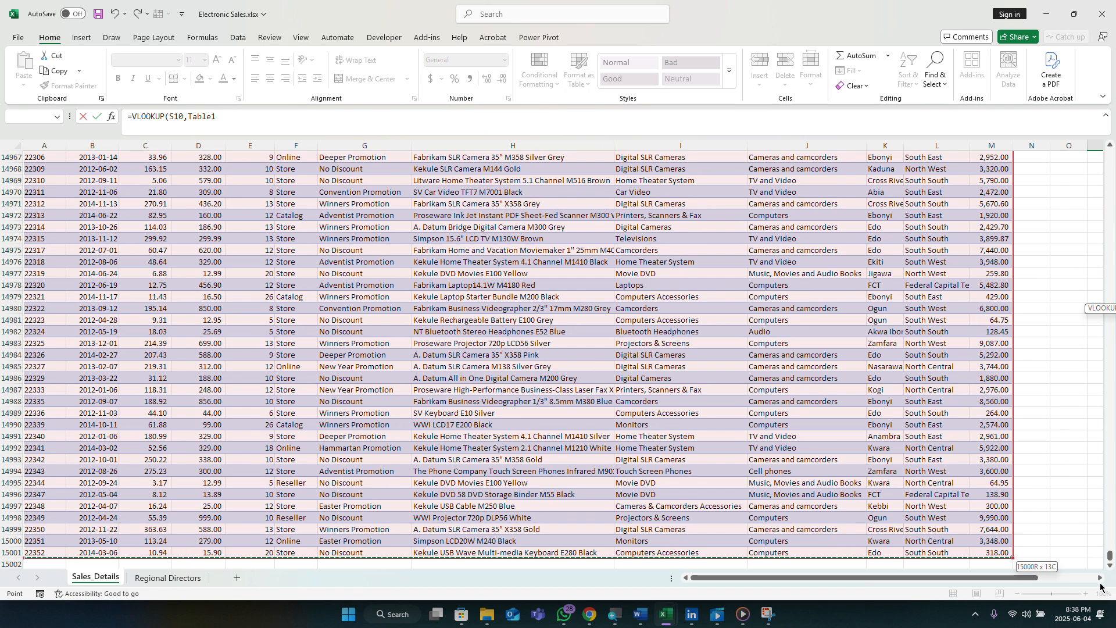
left_click_drag(1110, 557, 1110, 154)
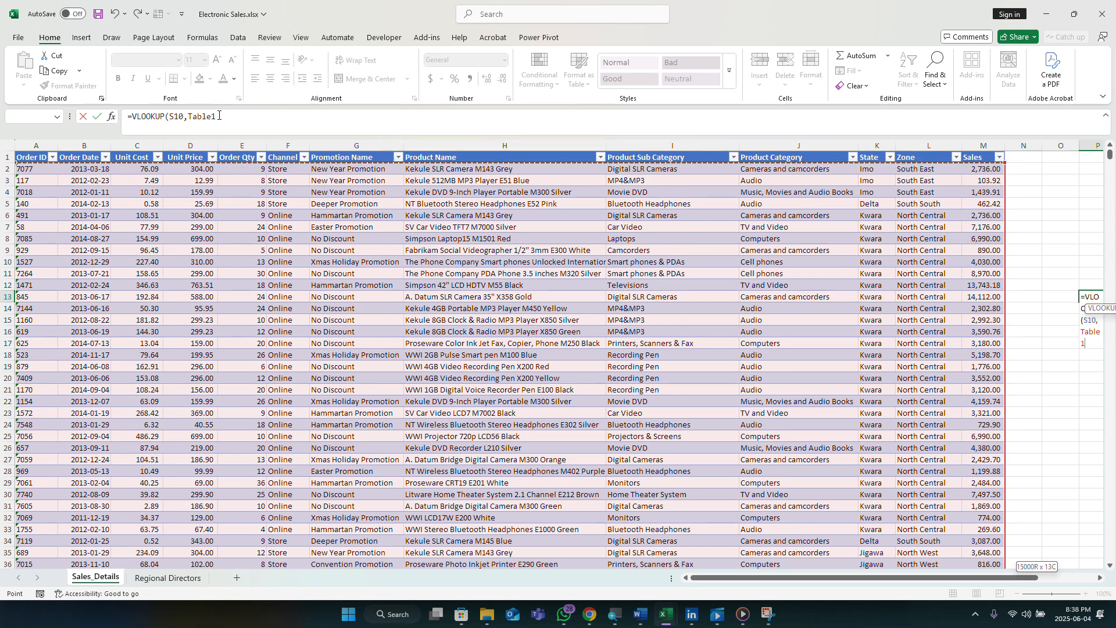
left_click(241, 115)
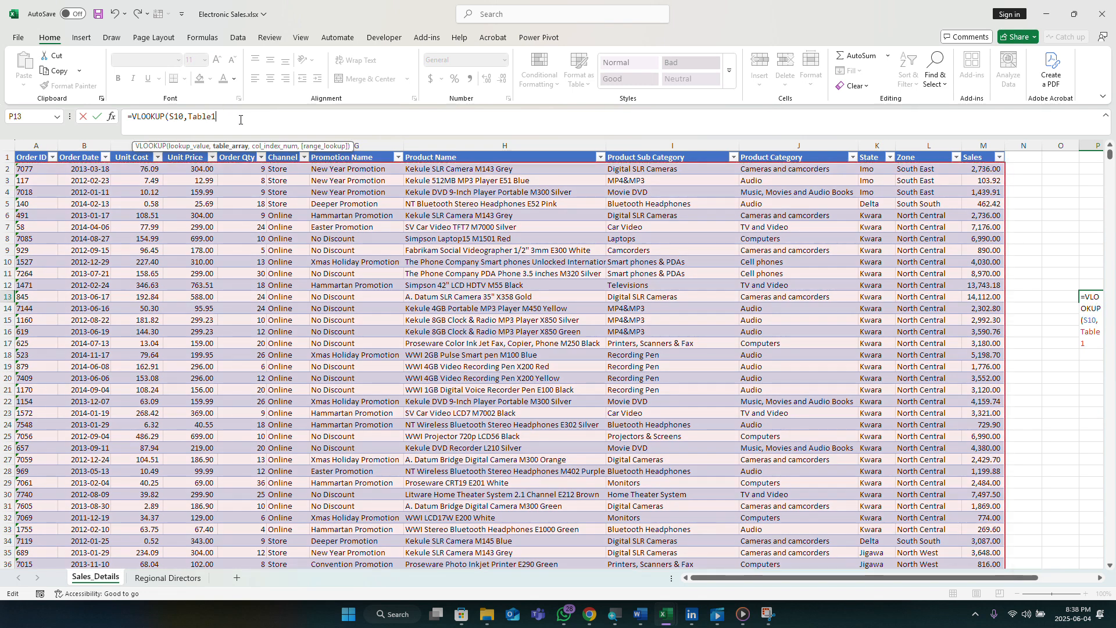
type(",")
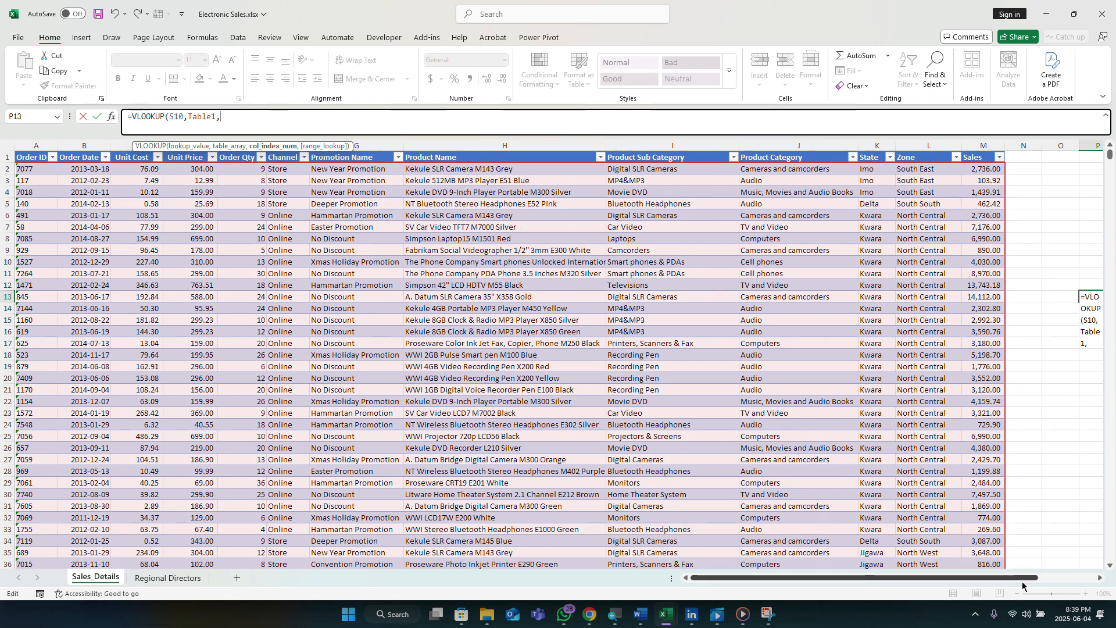
Complete the formula as =VLOOKUP(S10,Table1,8,FALSE) to return the Product Name by exact match
left_click_drag(1026, 578, 1084, 458)
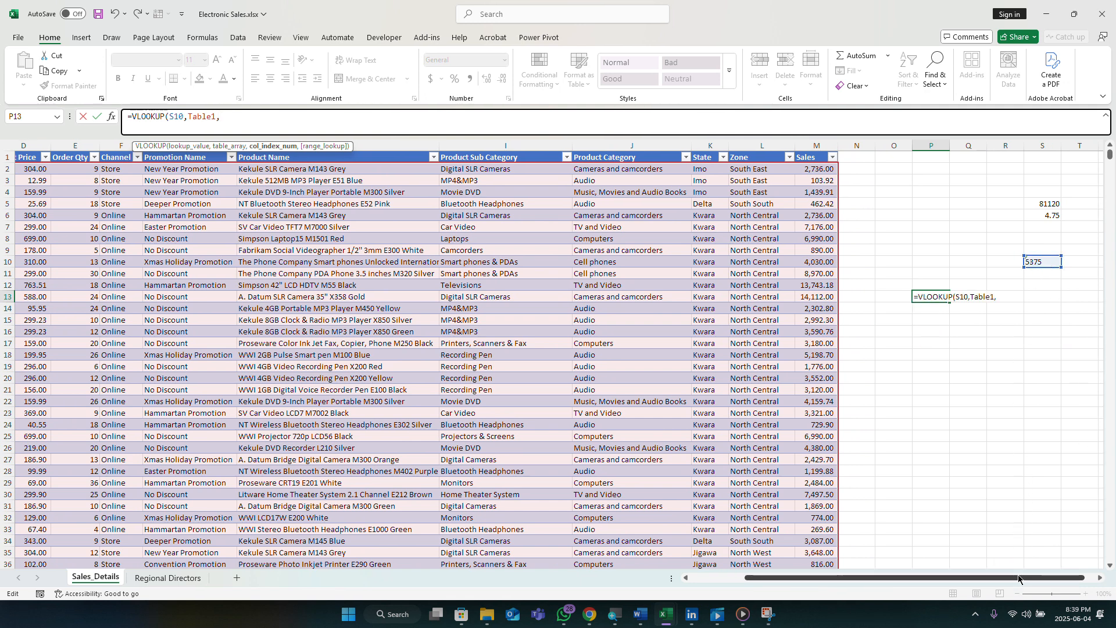
left_click_drag(1020, 576, 1021, 575)
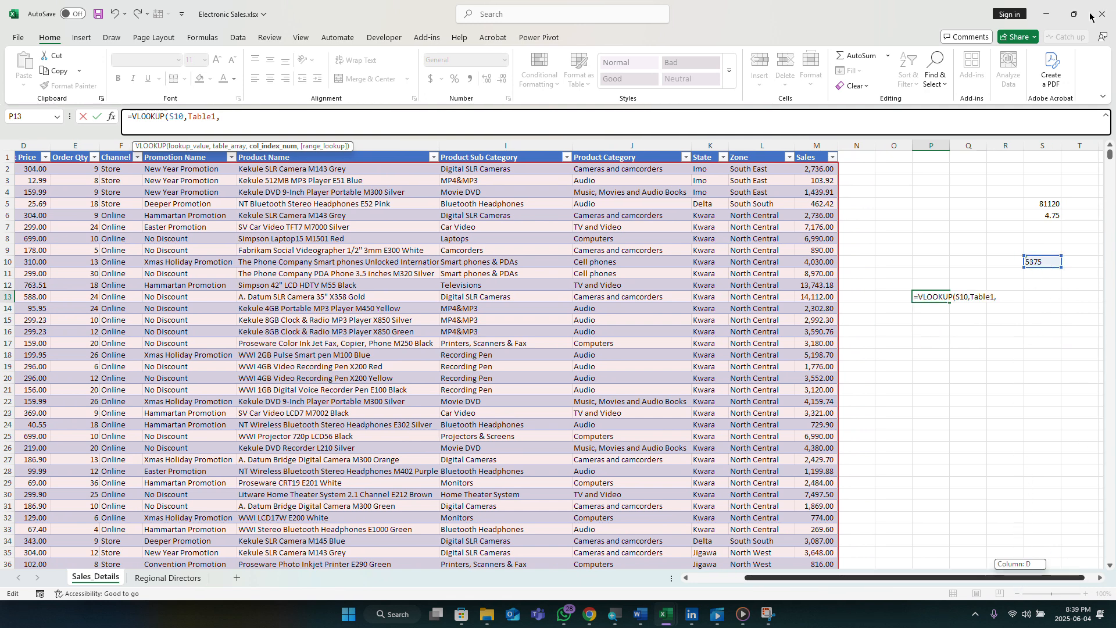
left_click_drag(1090, 17, 1091, 18)
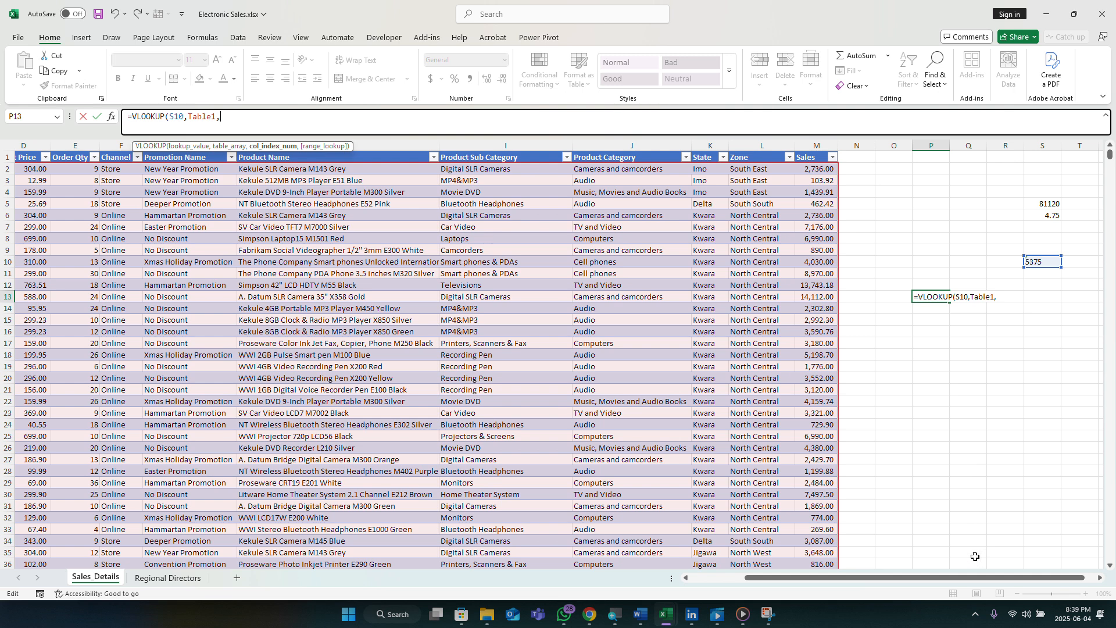
left_click_drag(964, 578, 776, 583)
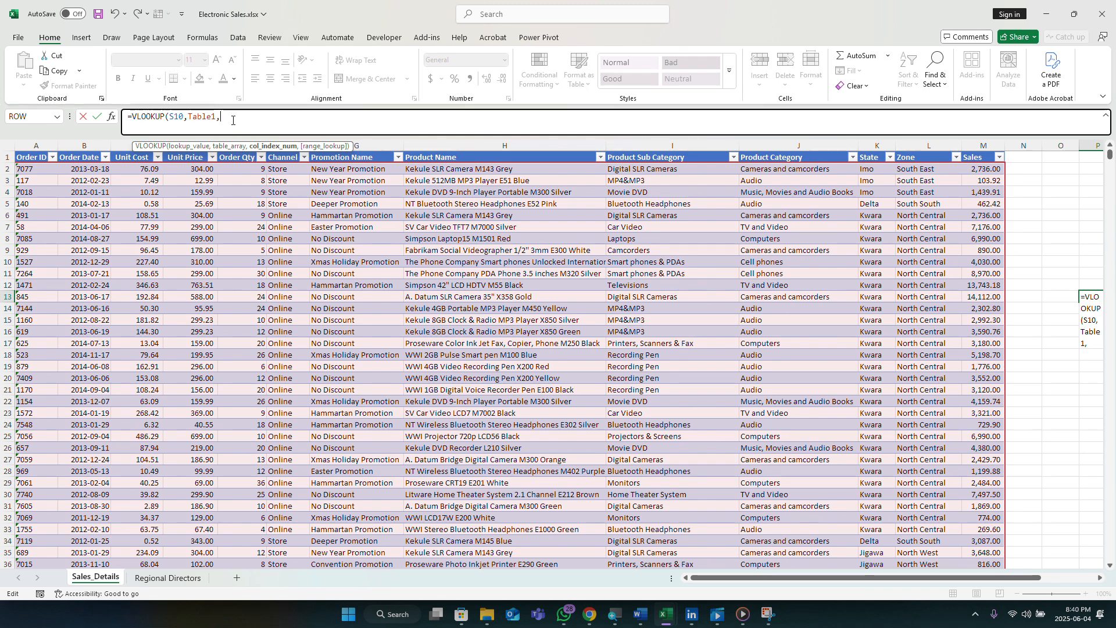
type("8")
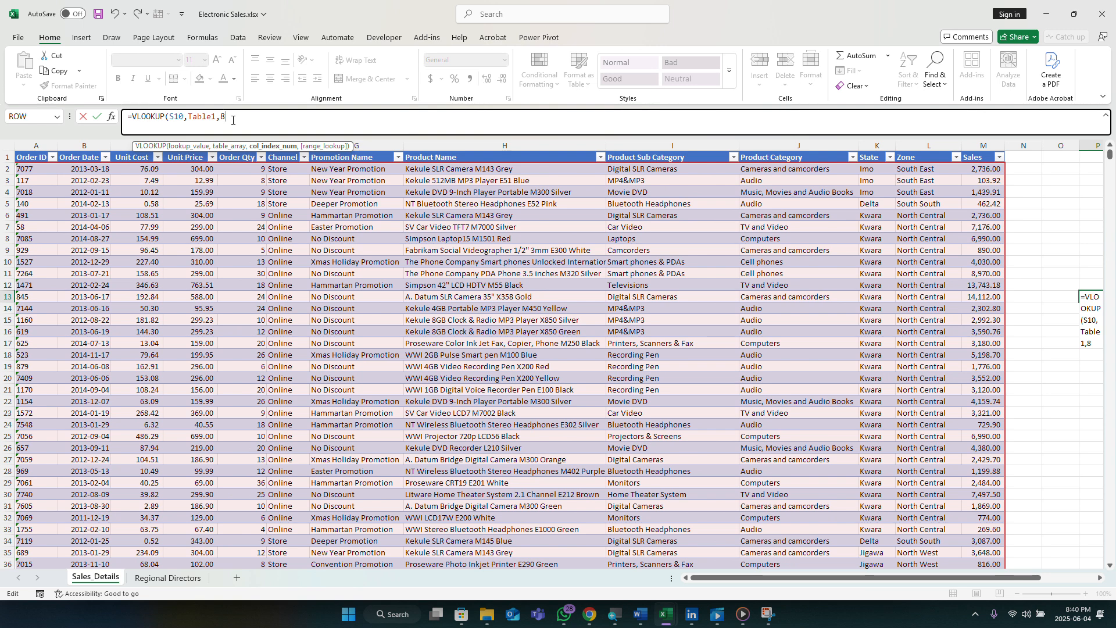
type(",")
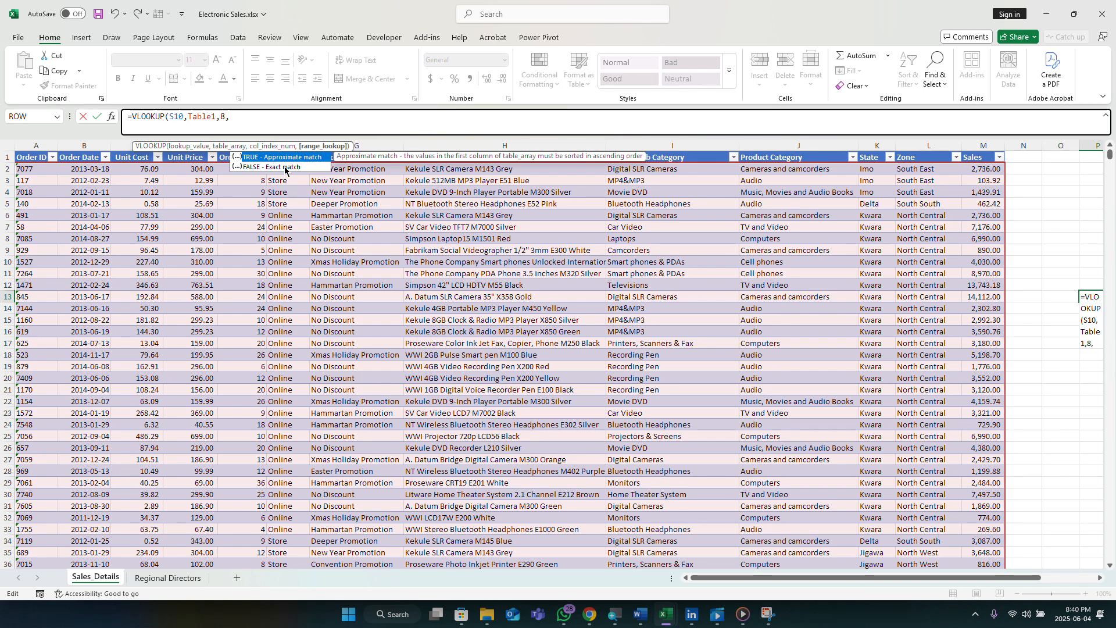
double_click(285, 168)
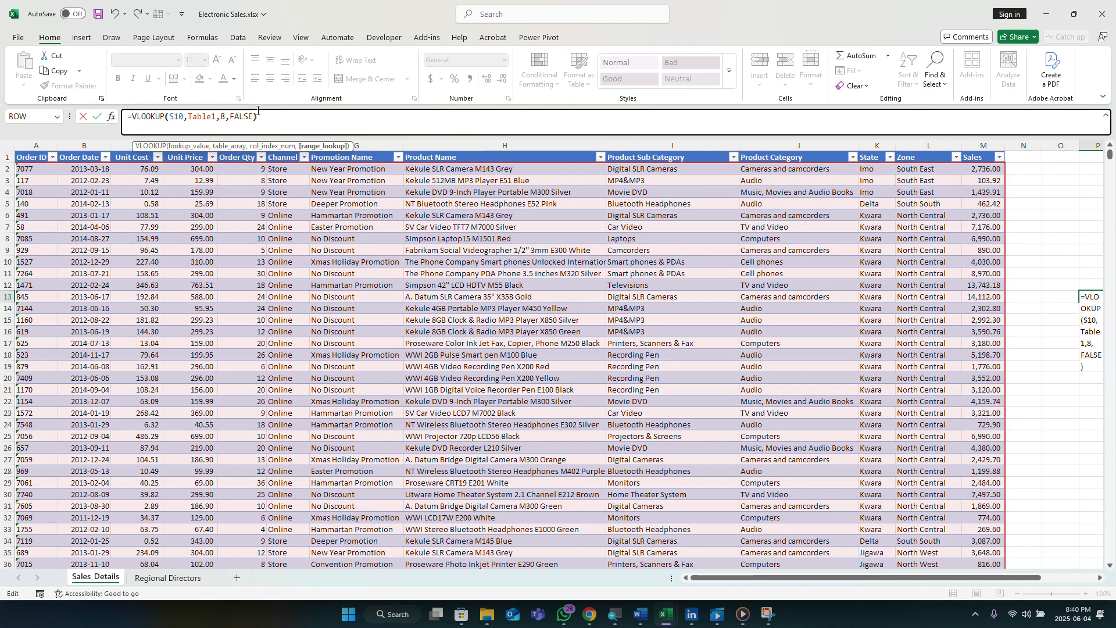
type(")")
key("Return")
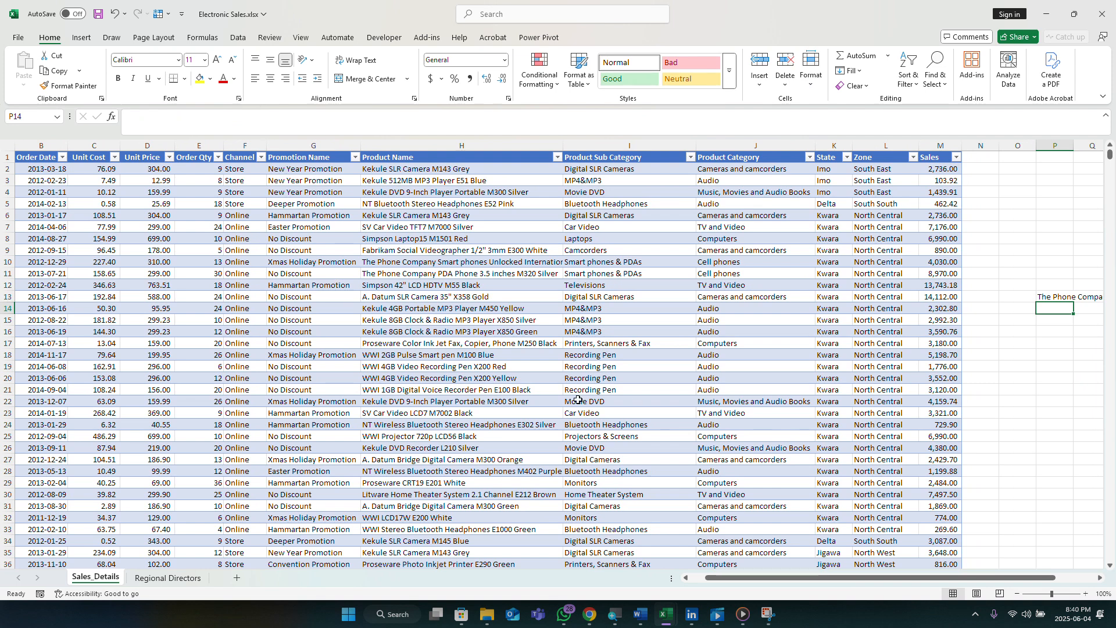
Widen column P to fit the product name returned by the VLOOKUP
left_click_drag(829, 578, 901, 585)
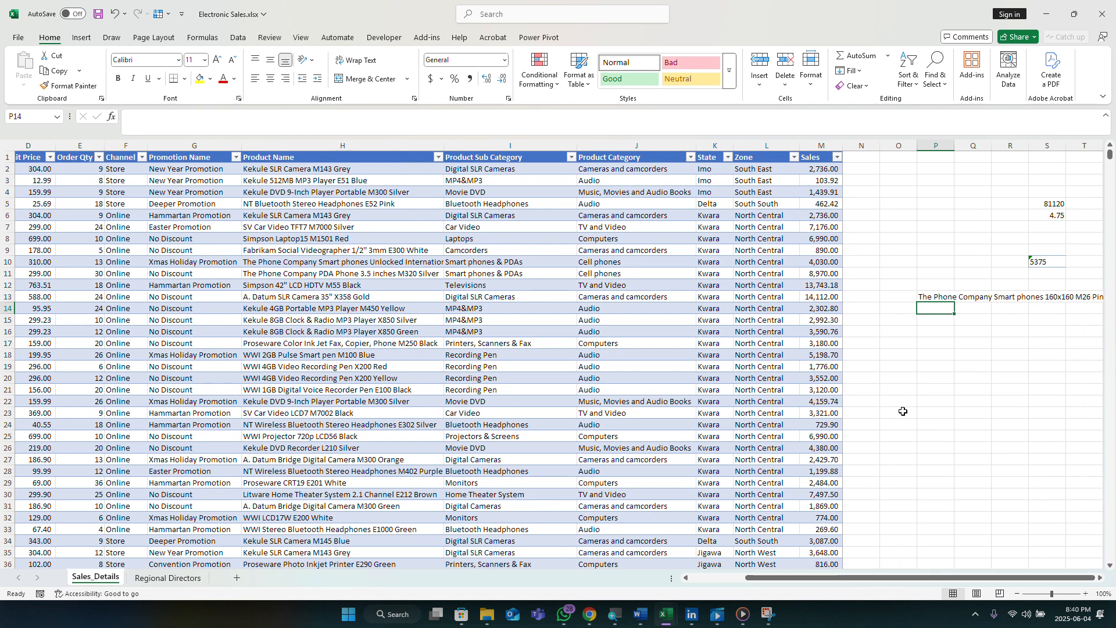
left_click_drag(955, 143, 955, 143)
double_click(954, 144)
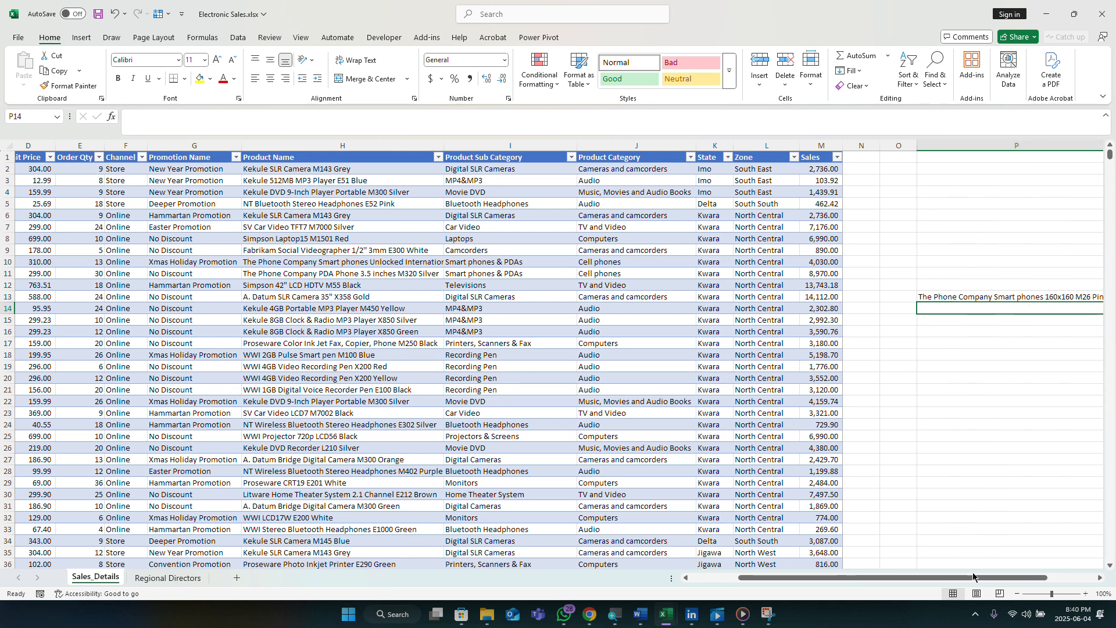
Display the VLOOKUP formula in cell P13 for review
scroll(973, 580, "right", 1)
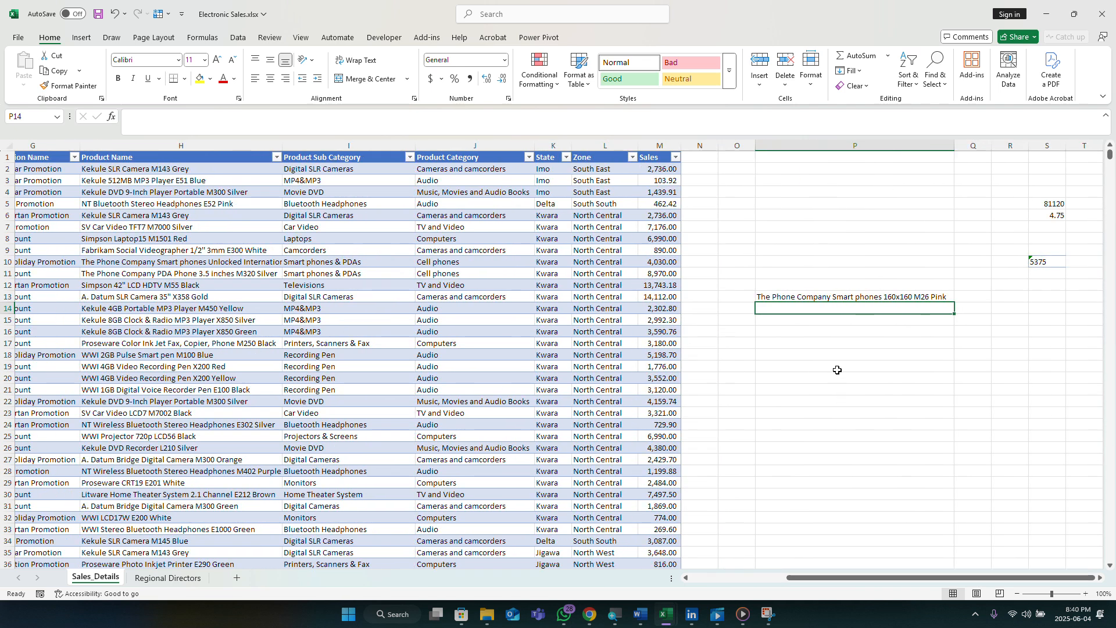
left_click(857, 299)
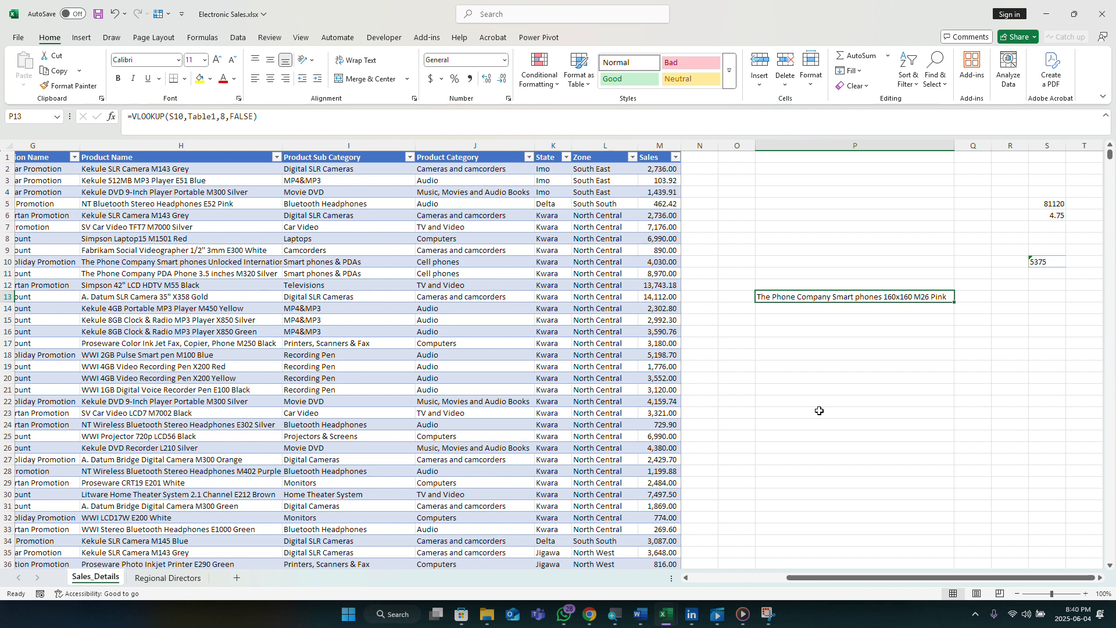
left_click_drag(885, 578, 972, 561)
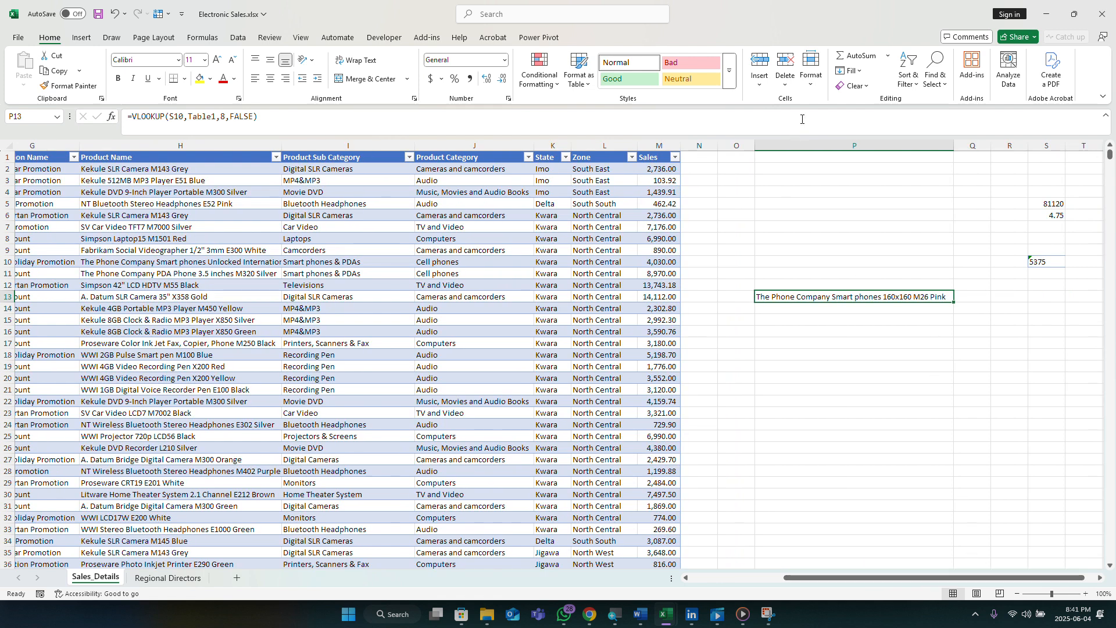
List the lookup functions vlookup, xlookup and indexmatch in cells P1 to P3
left_click(810, 158)
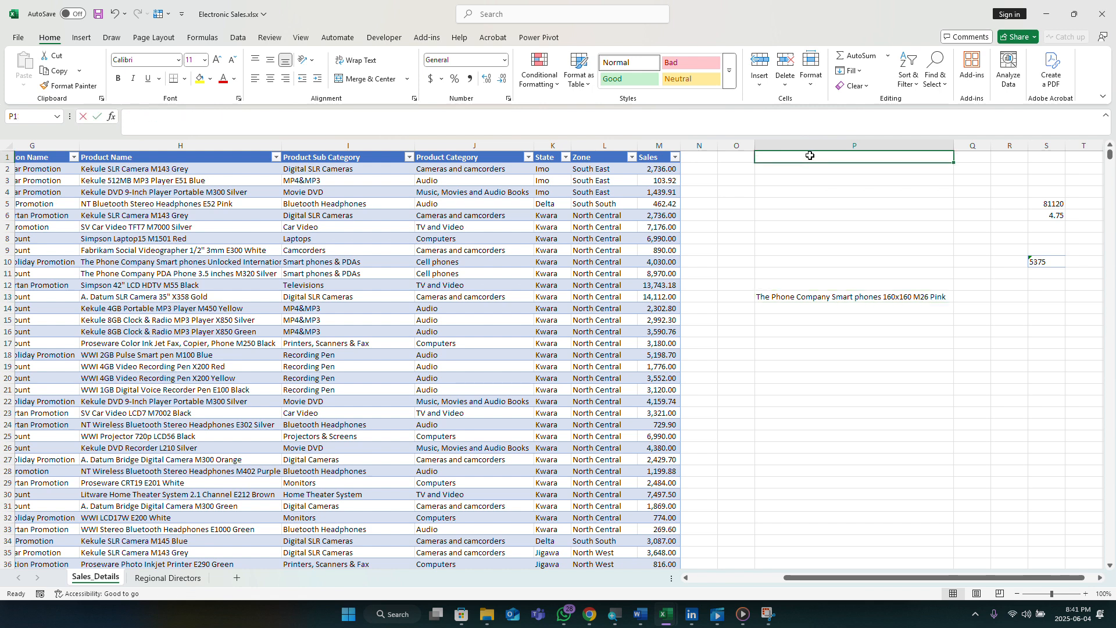
type("vlookup")
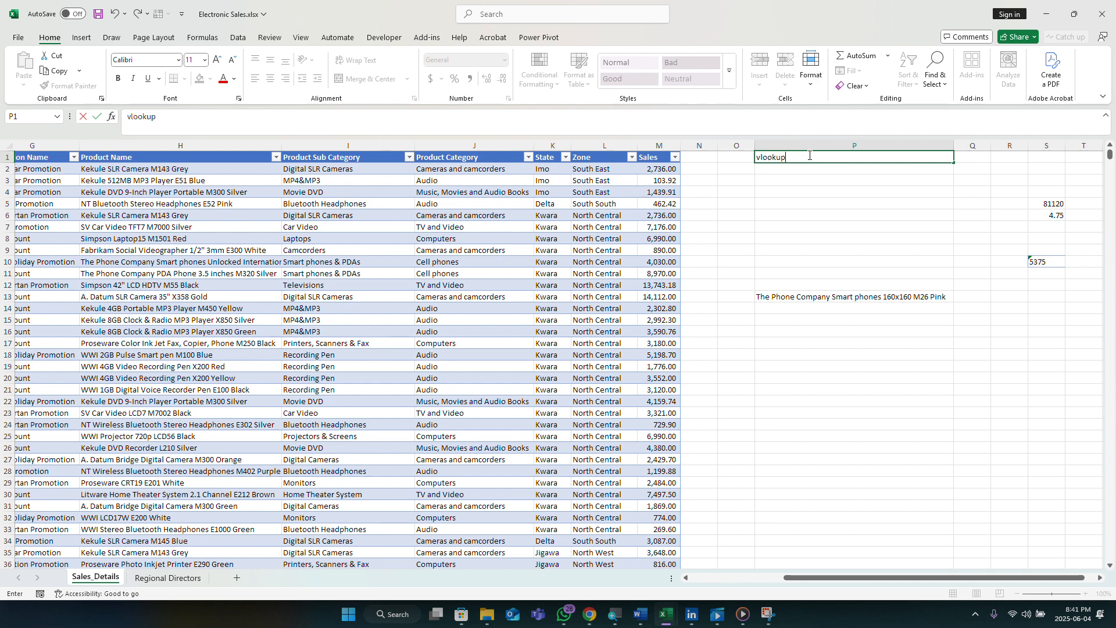
key("Return")
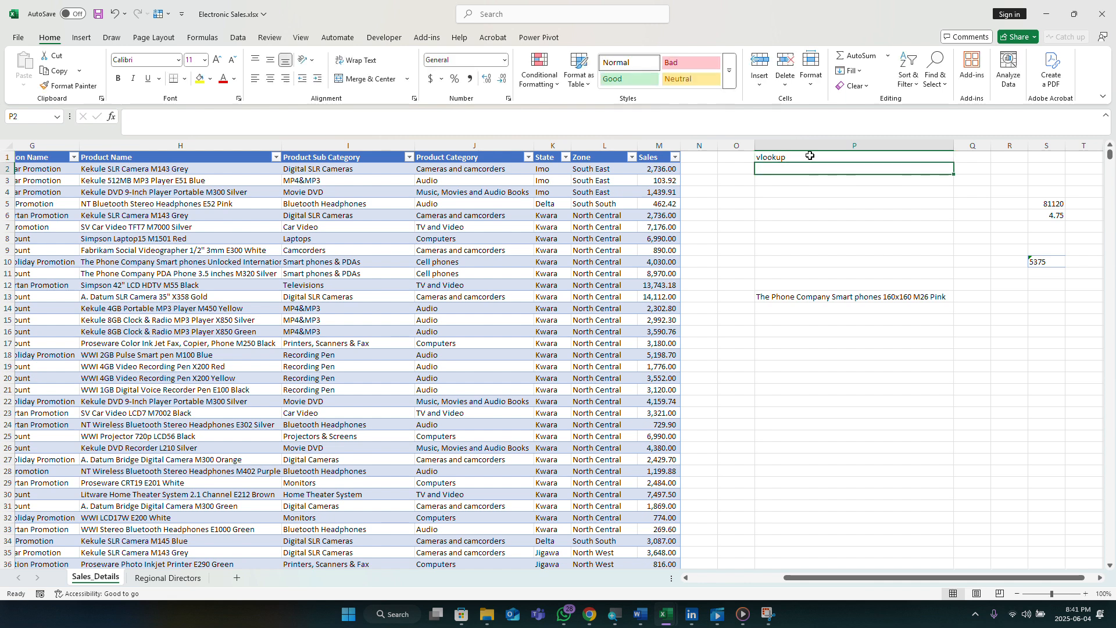
type("xlookup")
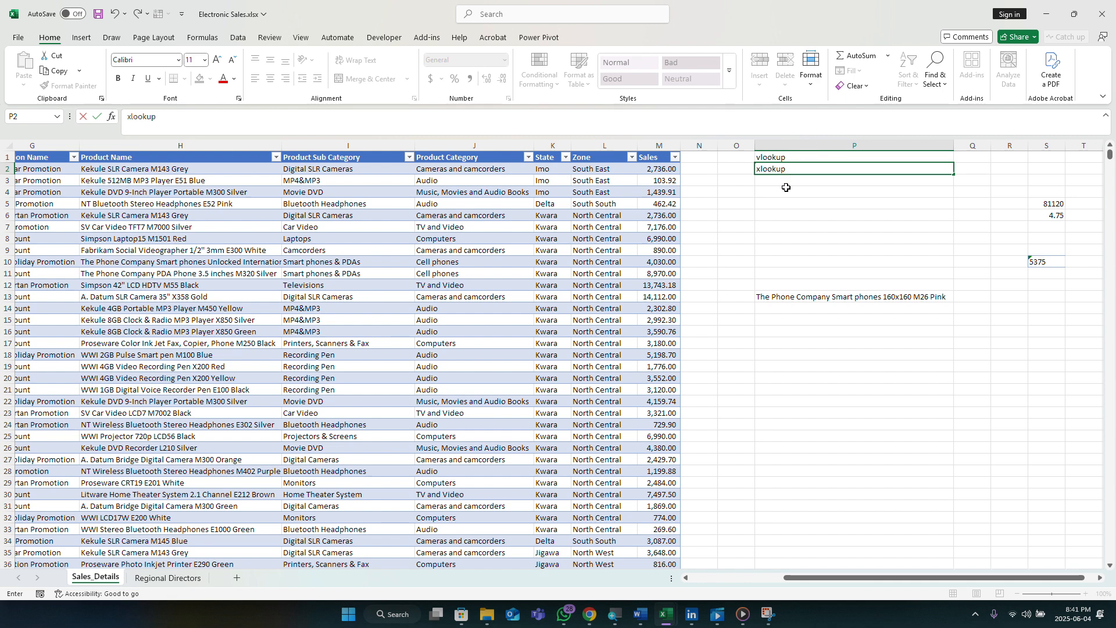
left_click(793, 178)
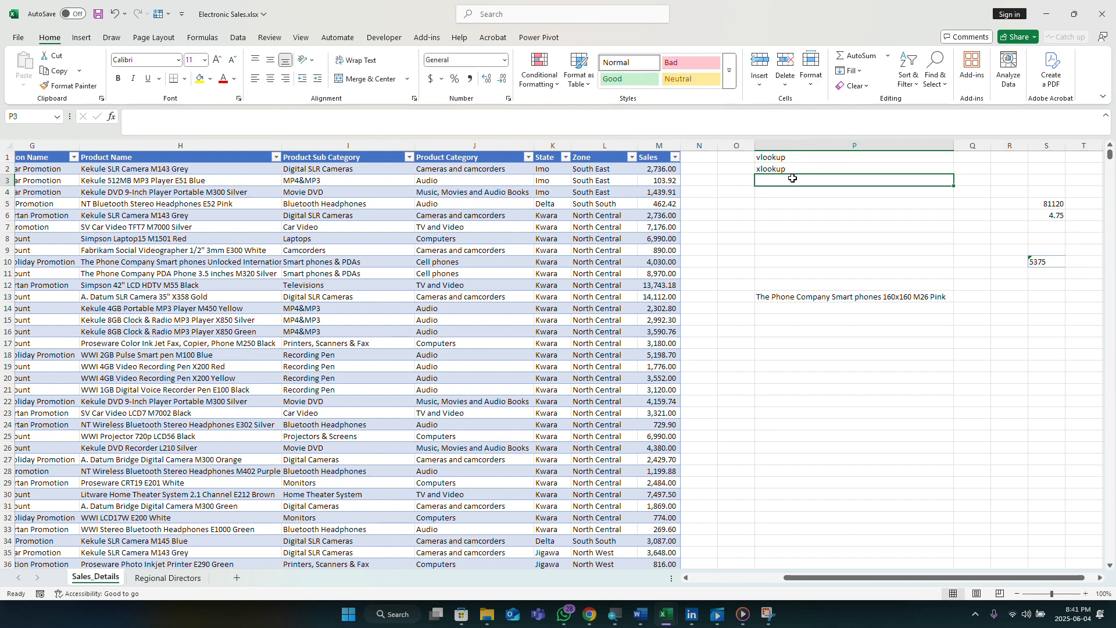
type("in")
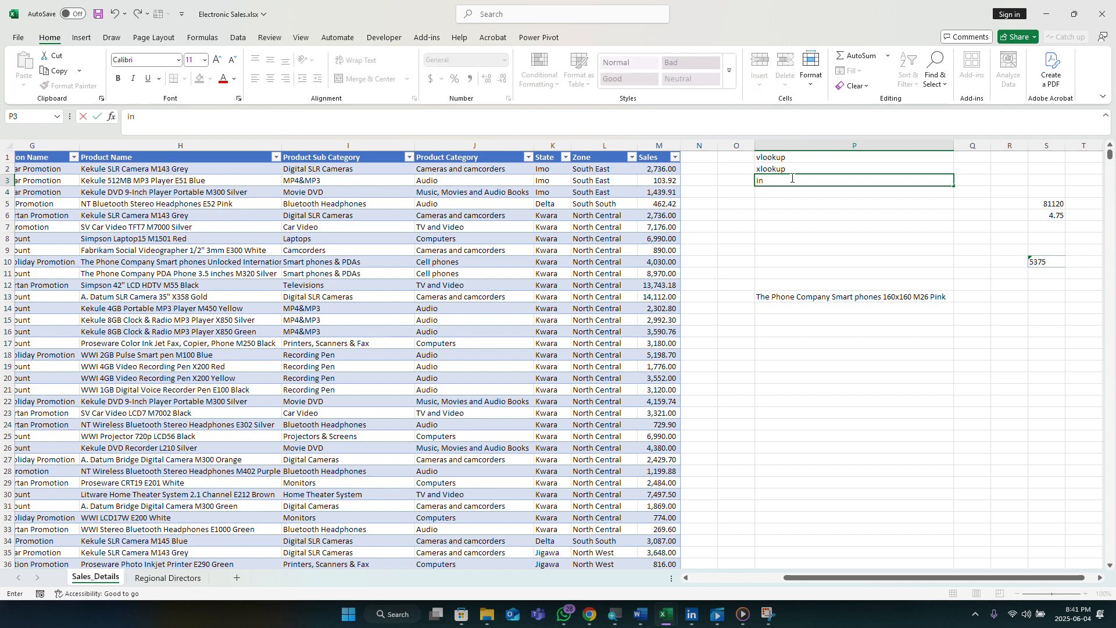
type("dexmatch")
key("Return")
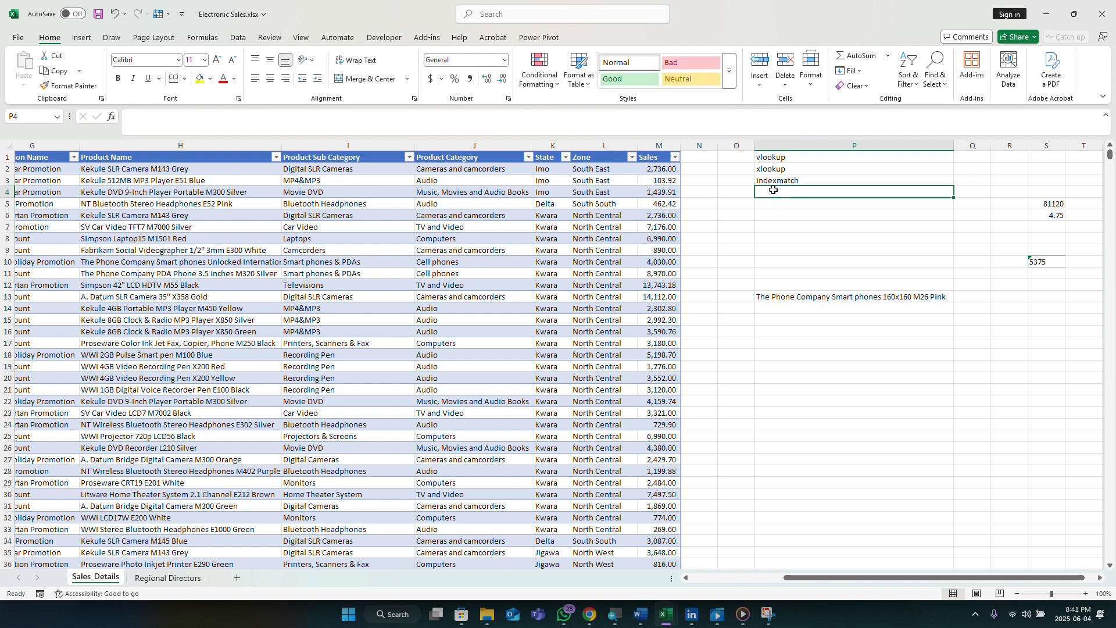
Go over the three listed lookup functions and compare them against the sales table's column layout from Order ID to Sales
left_click(776, 155)
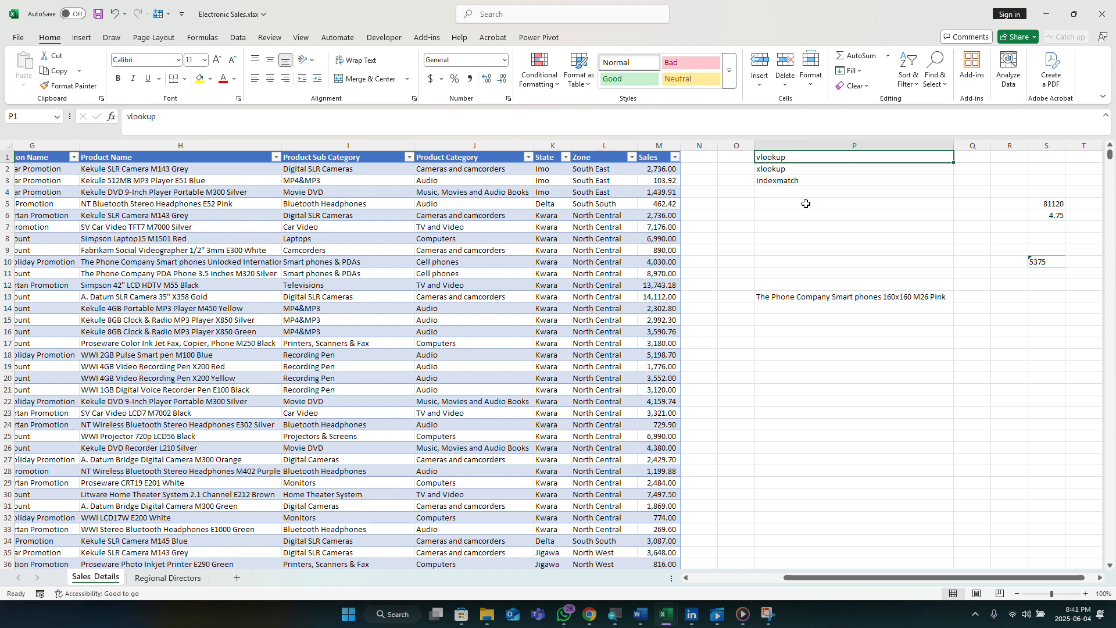
left_click(811, 171)
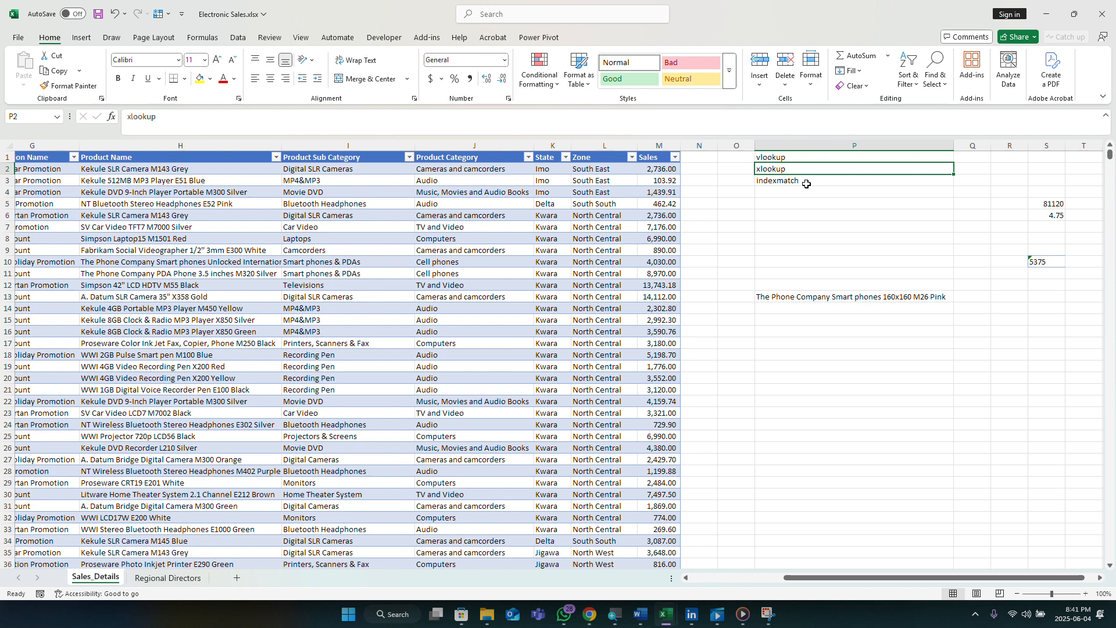
left_click(806, 181)
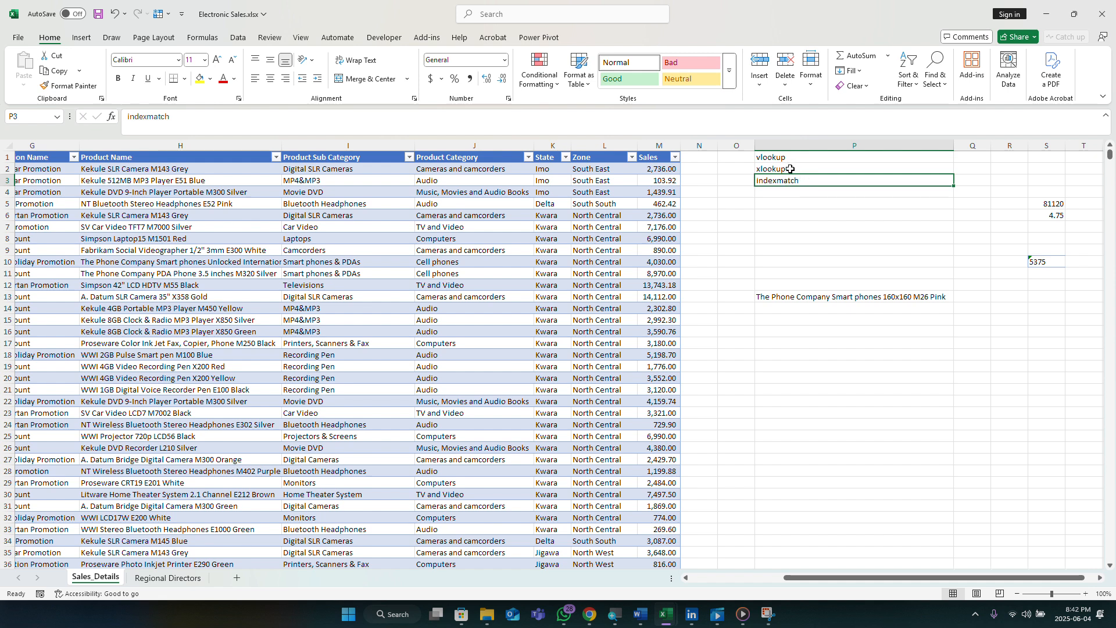
left_click(791, 169)
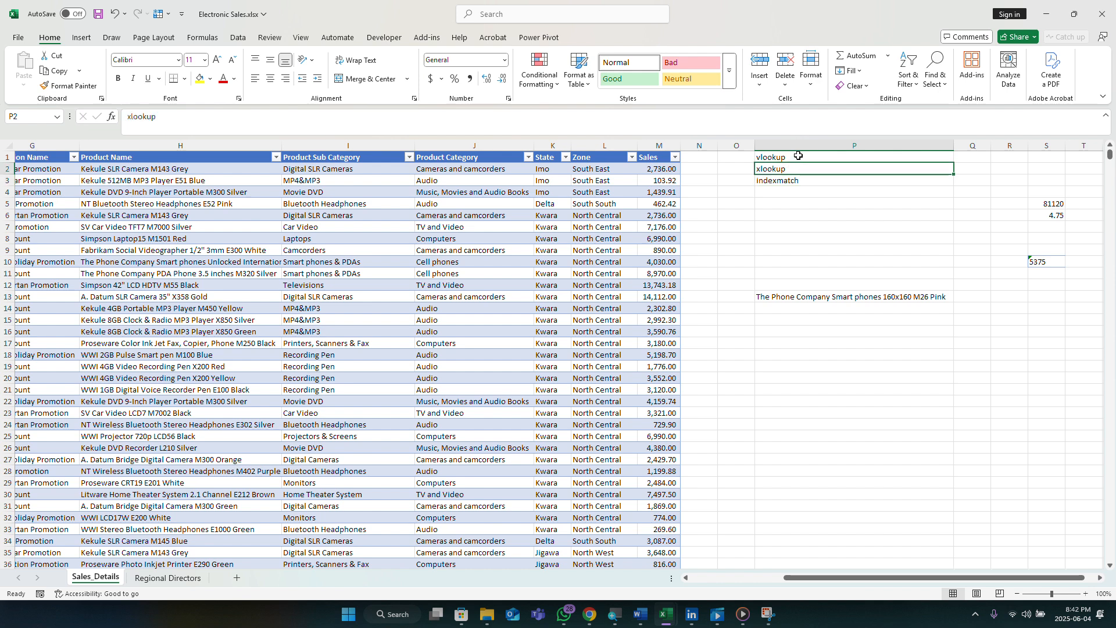
left_click(803, 155)
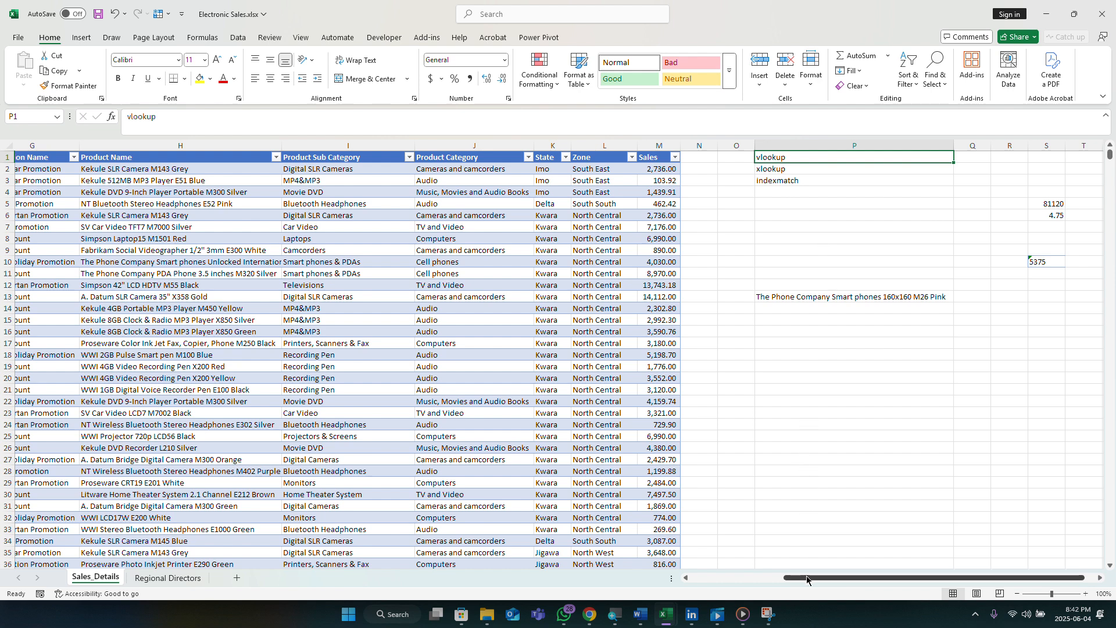
left_click_drag(807, 576, 714, 578)
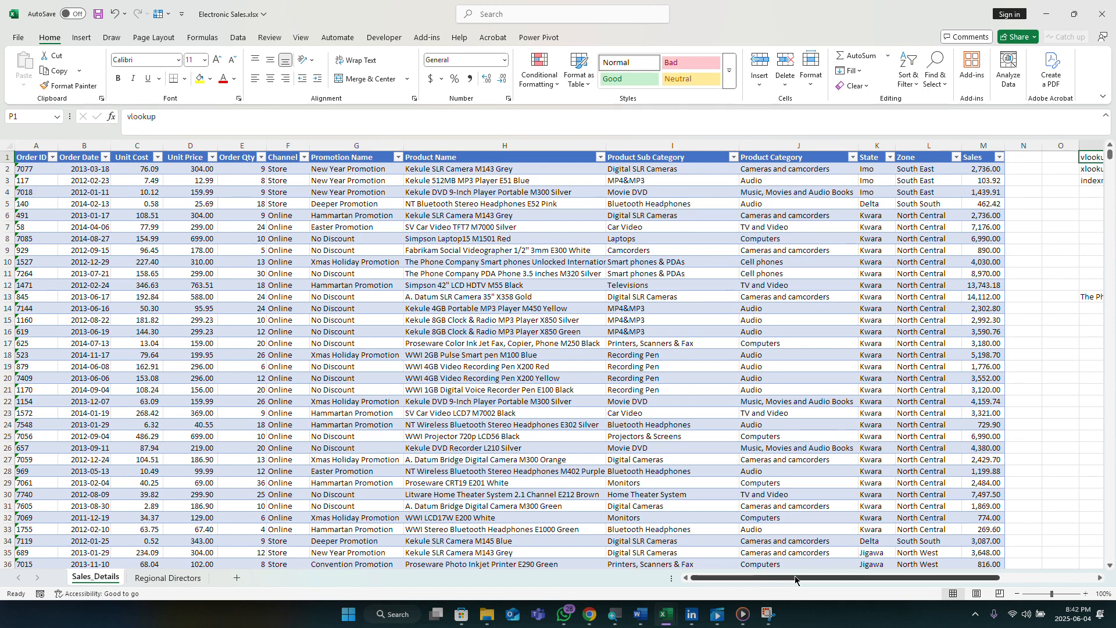
left_click_drag(797, 576, 893, 578)
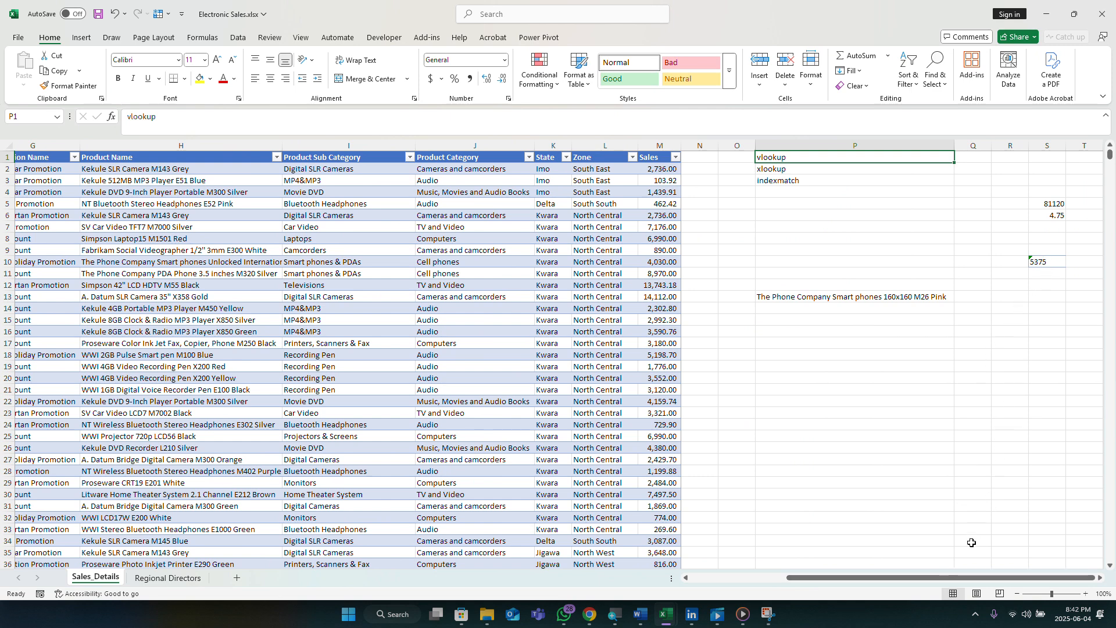
left_click_drag(955, 576, 803, 569)
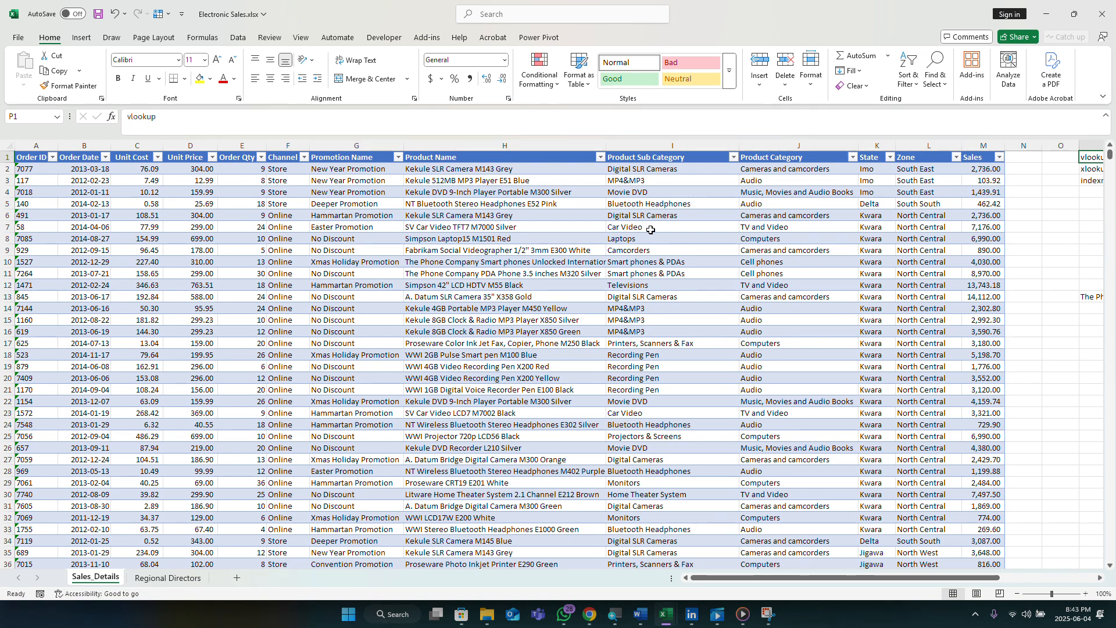
left_click(625, 227)
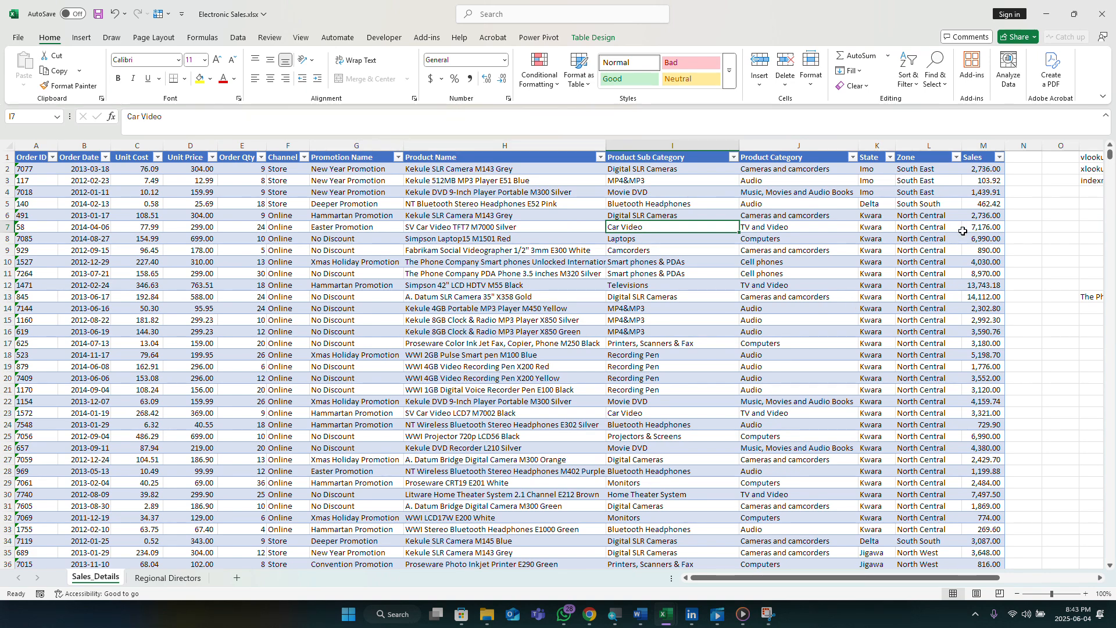
Add a new column headed S/N in cell N1, directly after the Sales column
left_click(1016, 158)
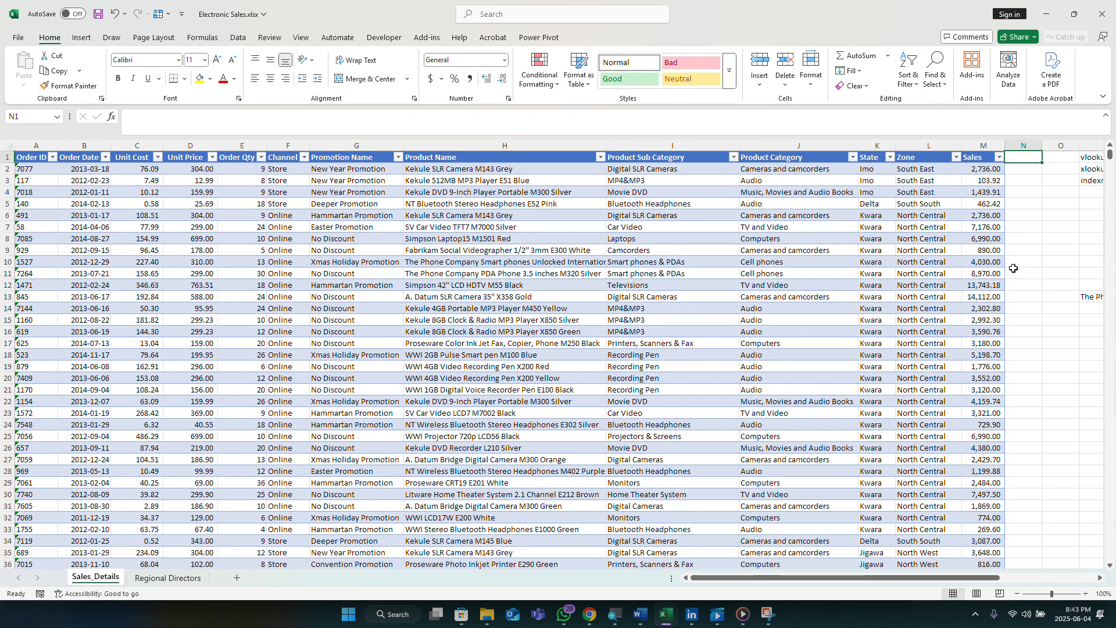
type("S/N")
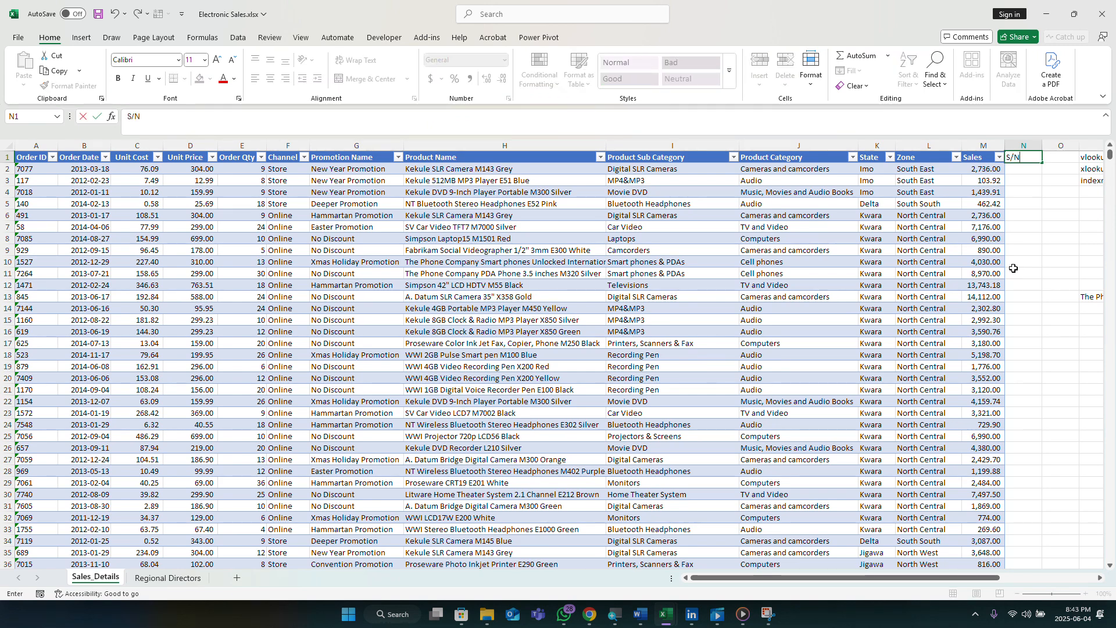
key("Return")
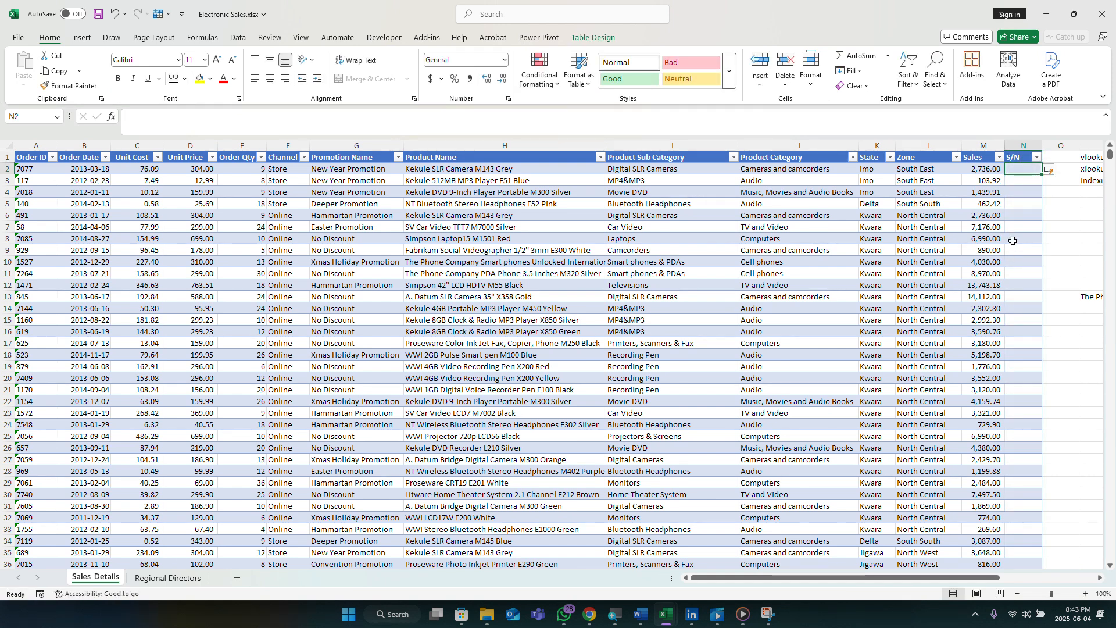
Enter 1, 2 and 3 in N2 to N4 and fill the series down the whole S/N column
type("1")
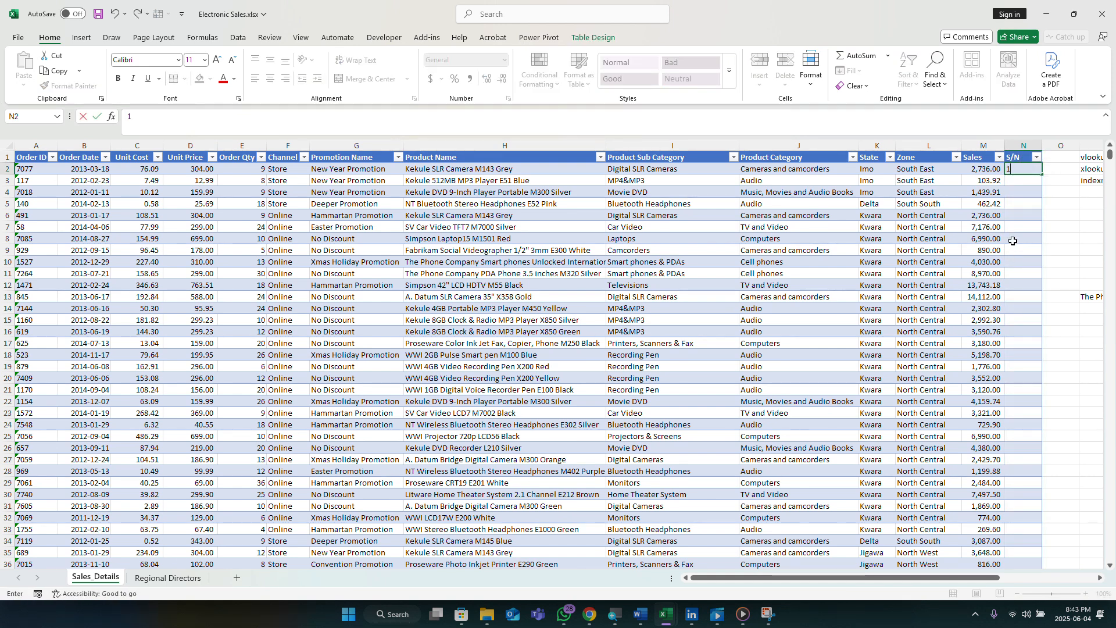
key("Return")
type("2")
key("Return")
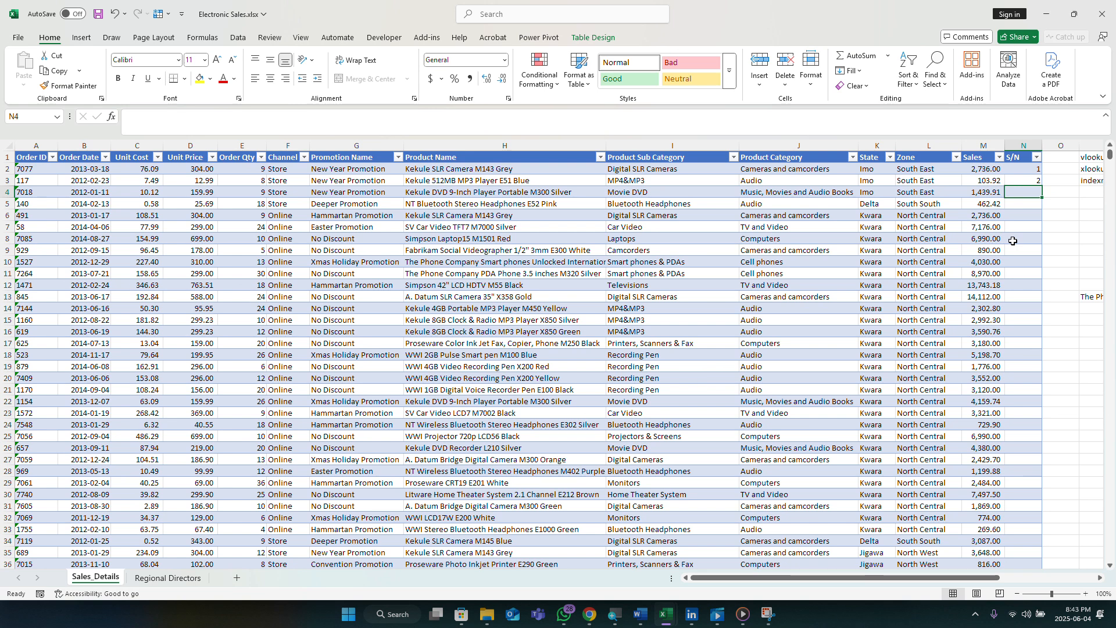
type("3")
key("Return")
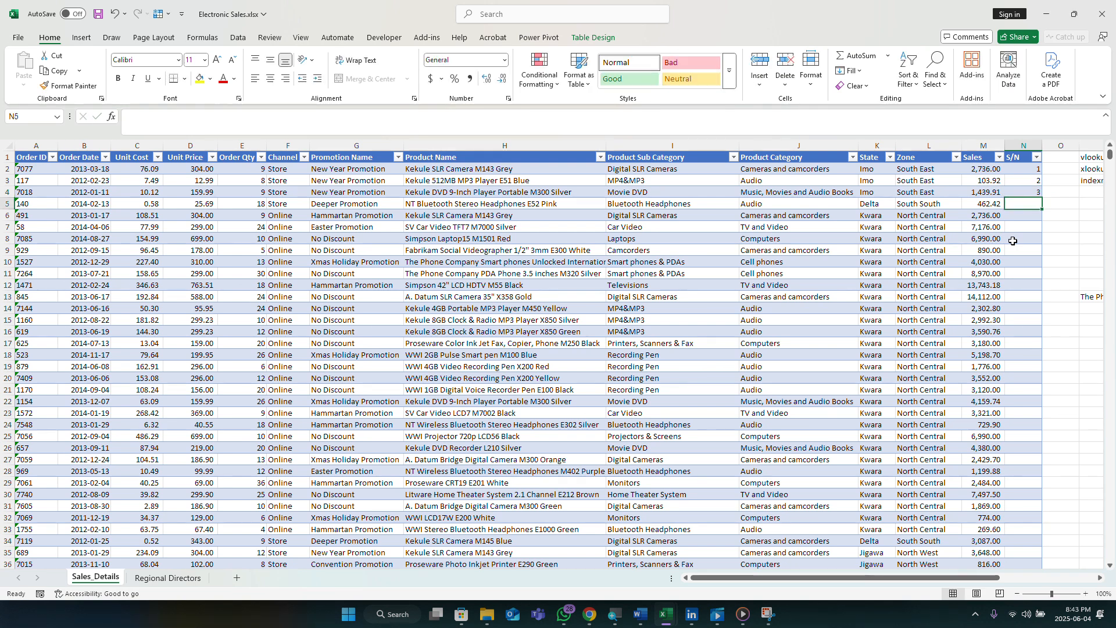
left_click_drag(1030, 169, 1031, 193)
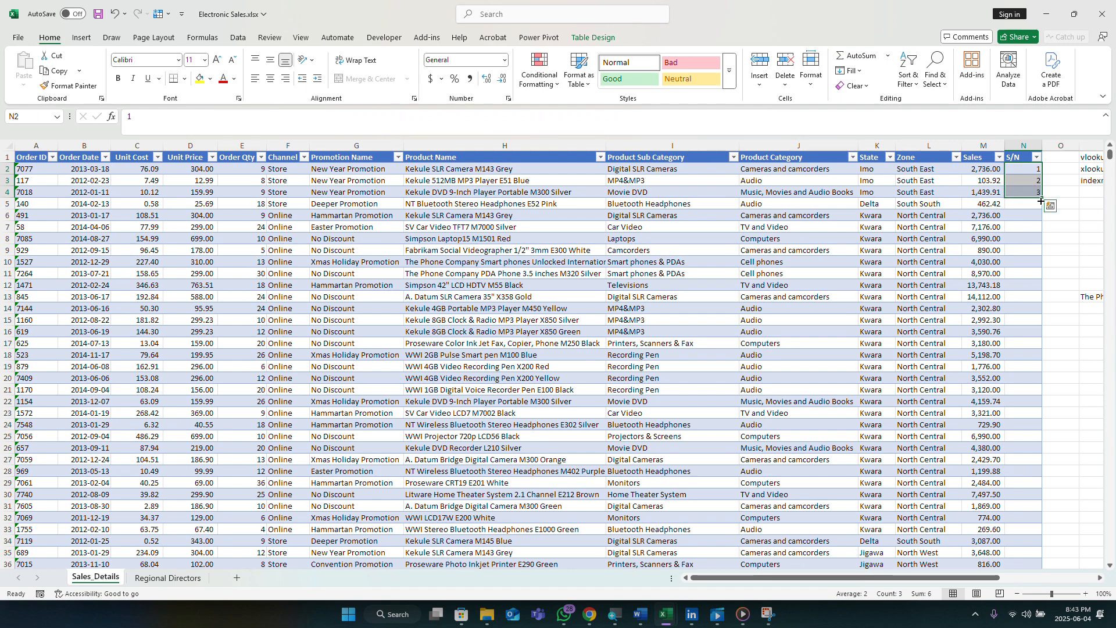
double_click(1042, 197)
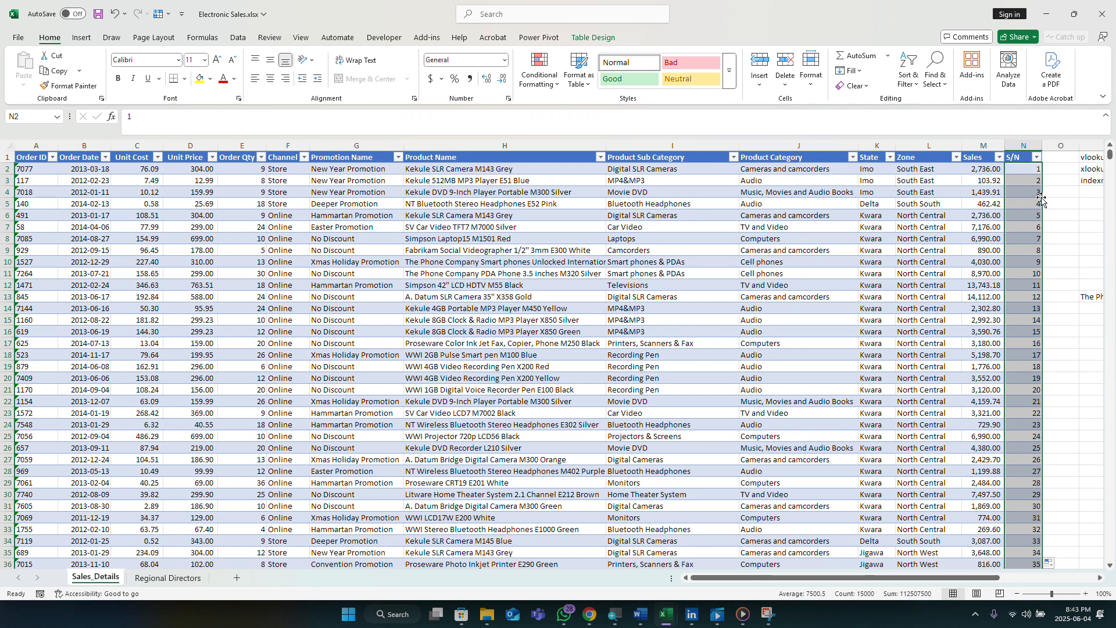
left_click(1101, 578)
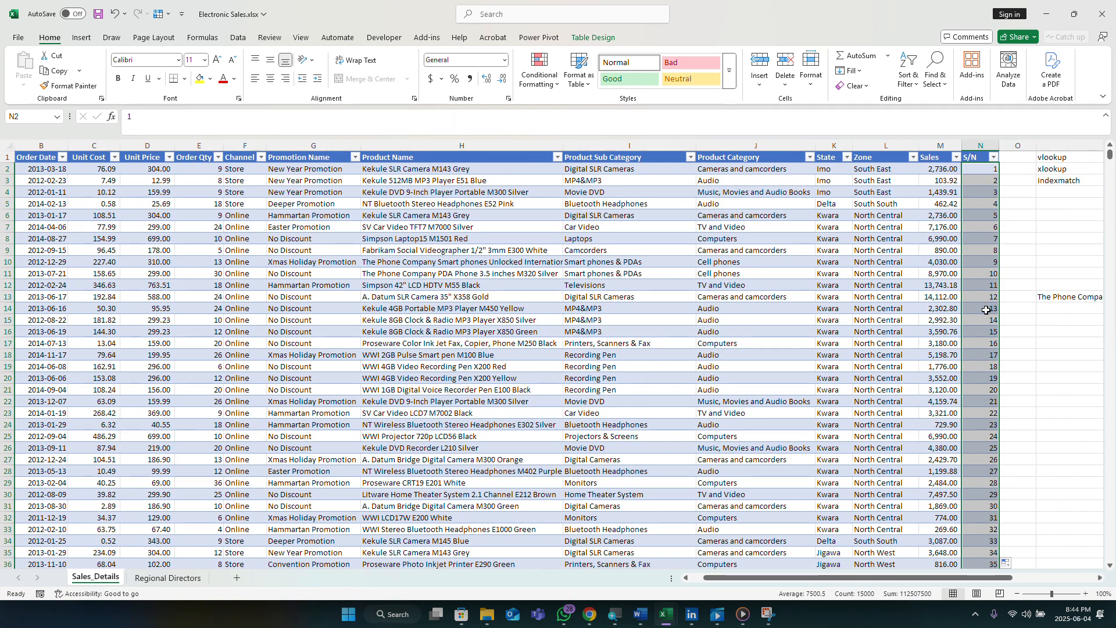
left_click(987, 507)
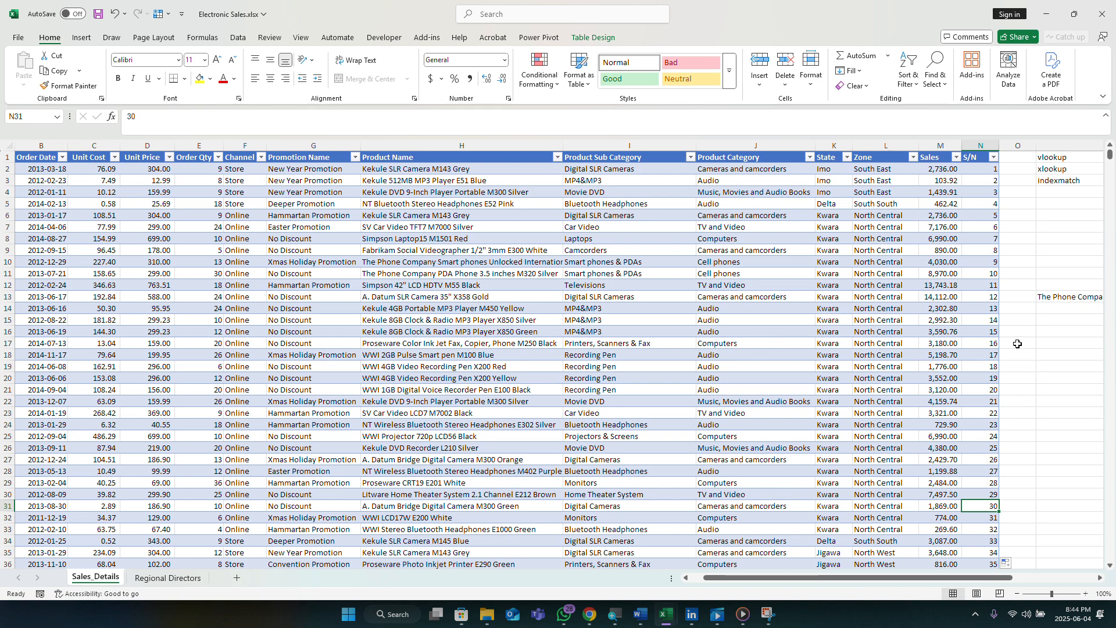
Start a VLOOKUP formula in cell P15 with N7 as the lookup value and Table1 as the table array
scroll(1017, 343, "right", 3)
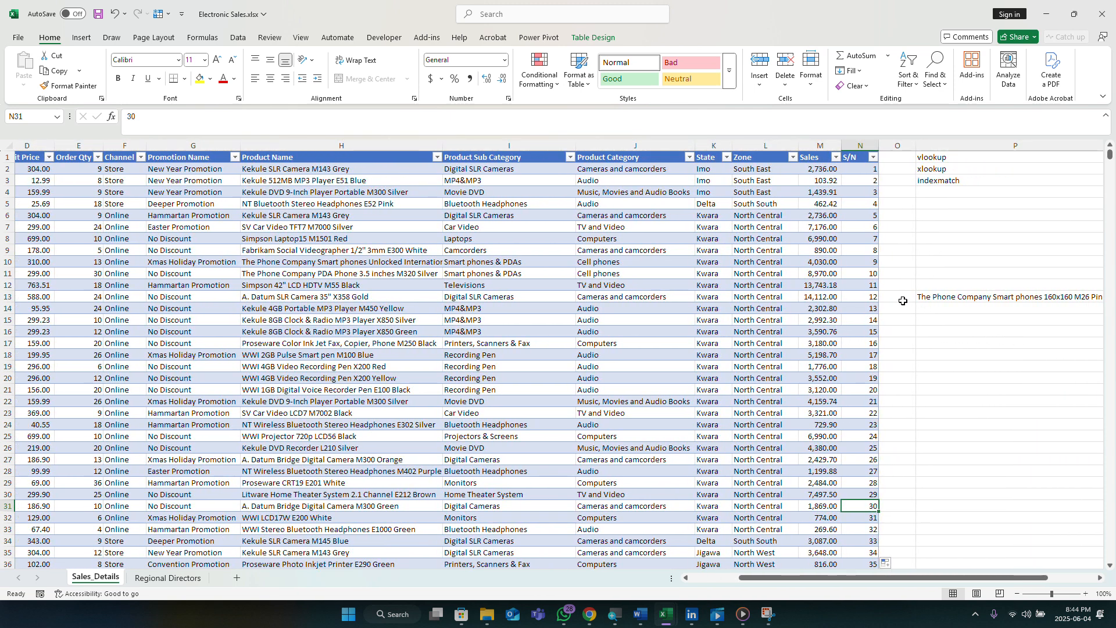
left_click(925, 309)
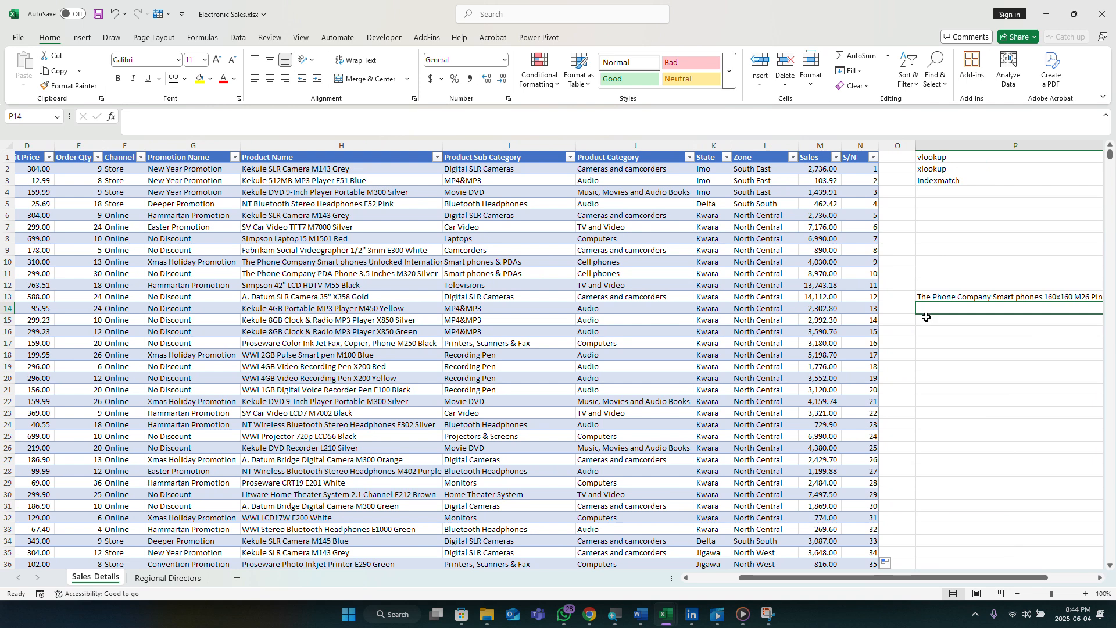
left_click(926, 317)
type("=")
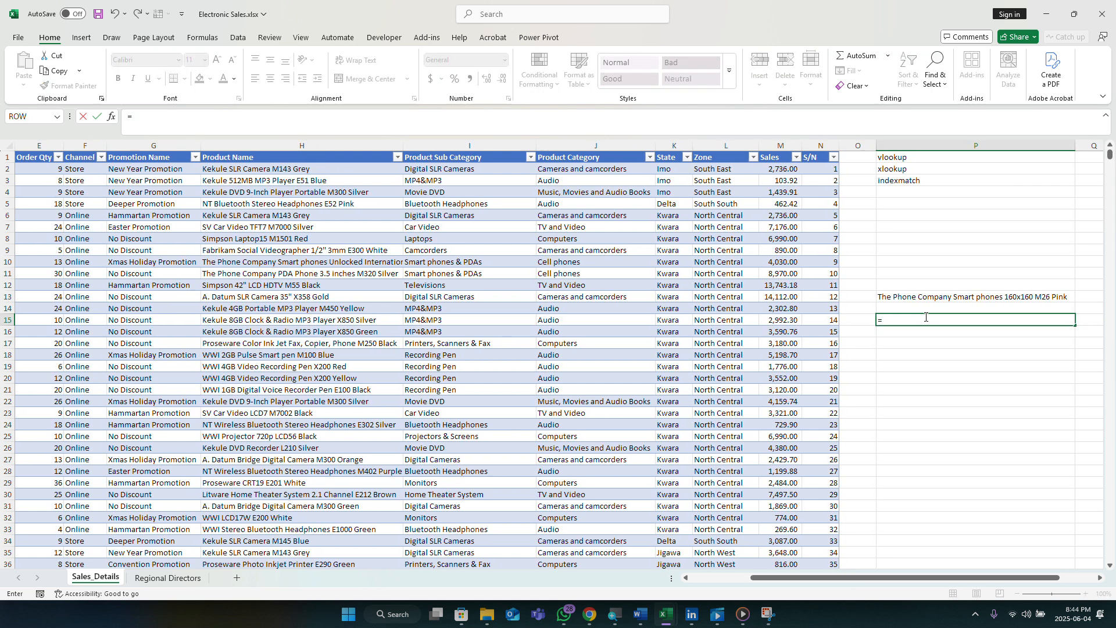
type("VLOO")
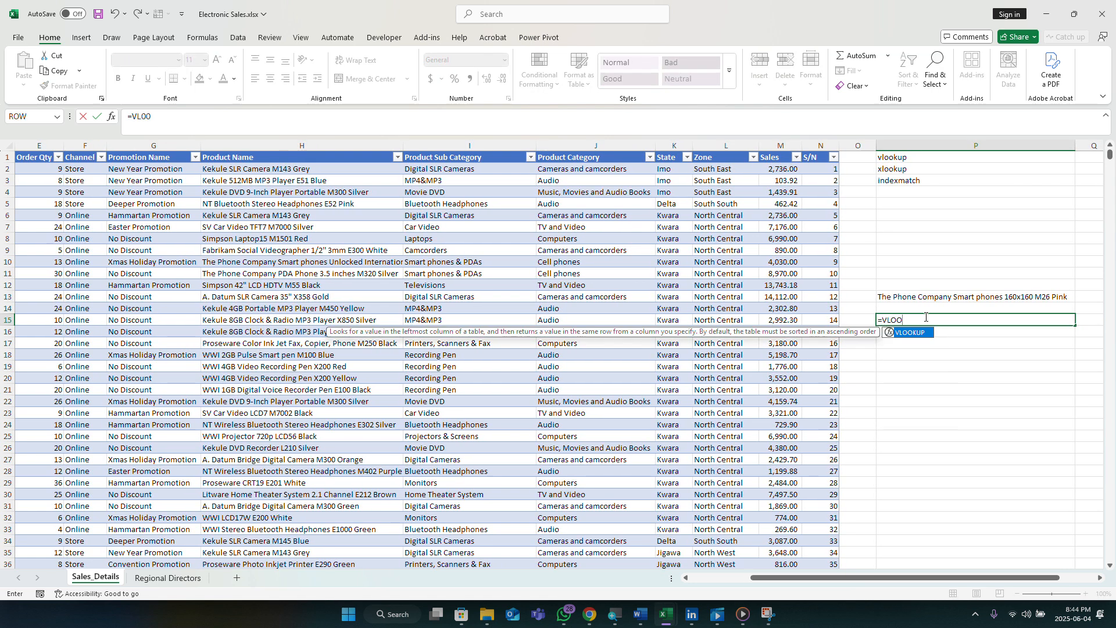
key("Tab")
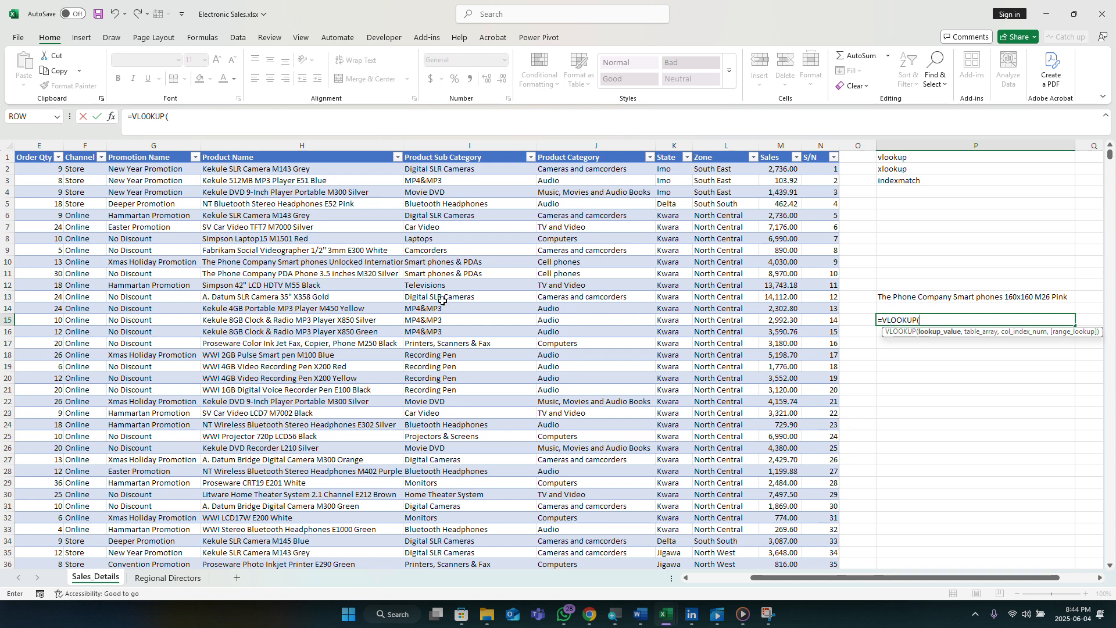
left_click(821, 225)
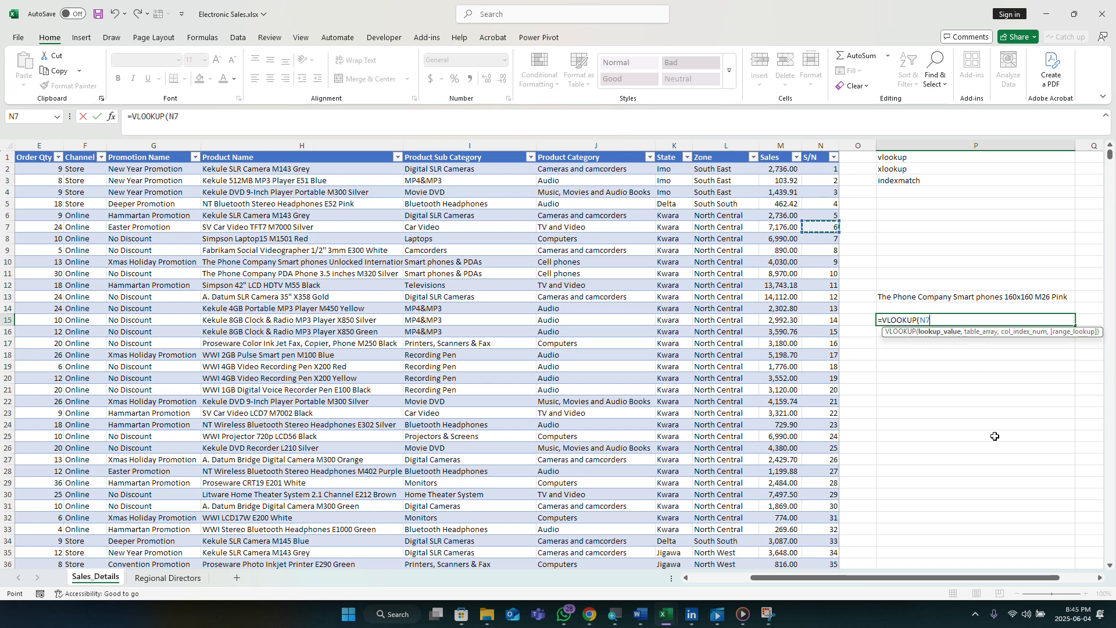
type(",")
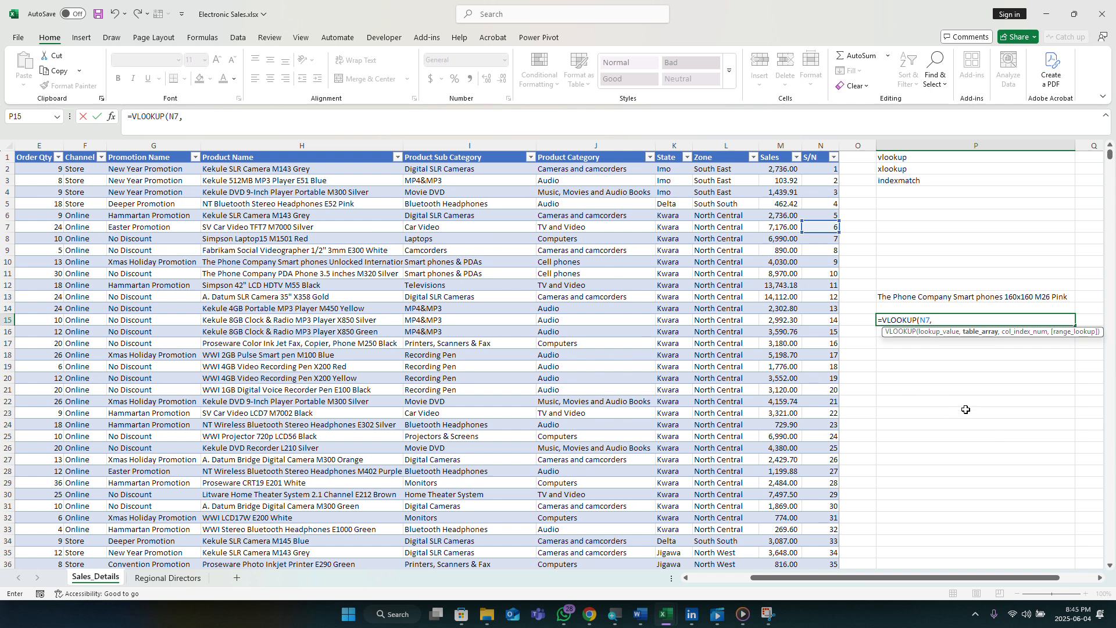
type("Tab")
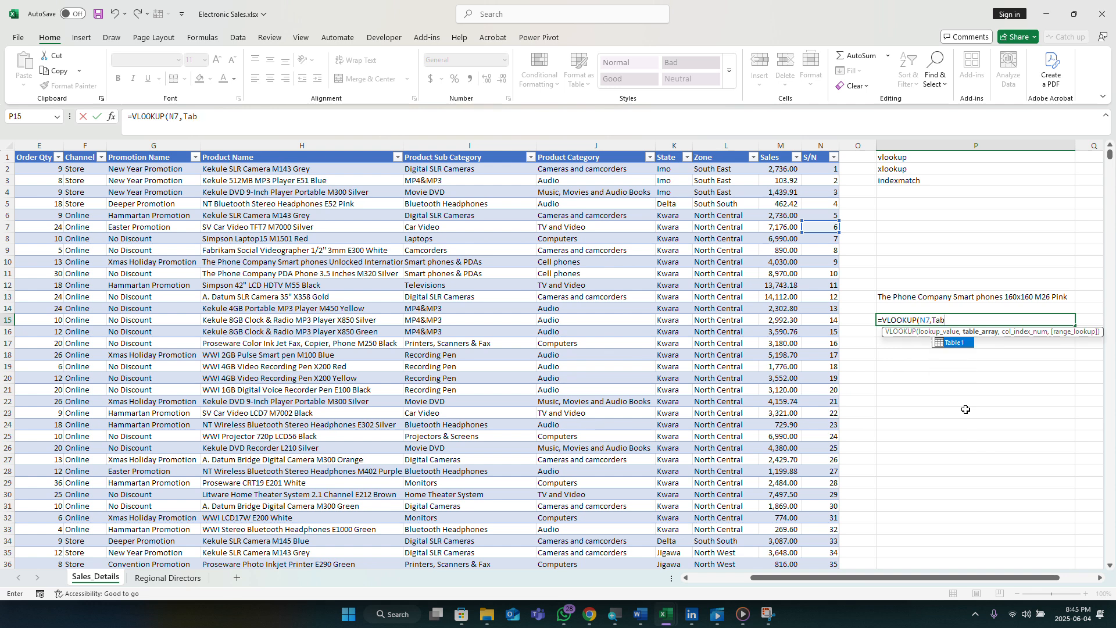
key("Tab")
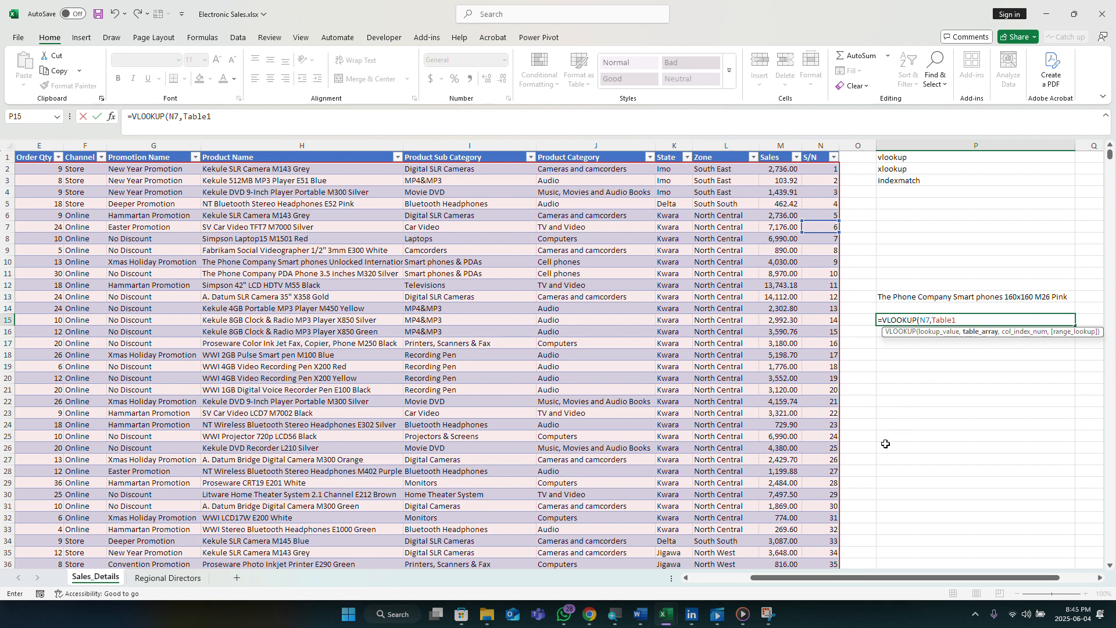
Complete the P15 VLOOKUP with column index 8 and FALSE for an exact match
type(",")
left_click_drag(881, 581, 713, 598)
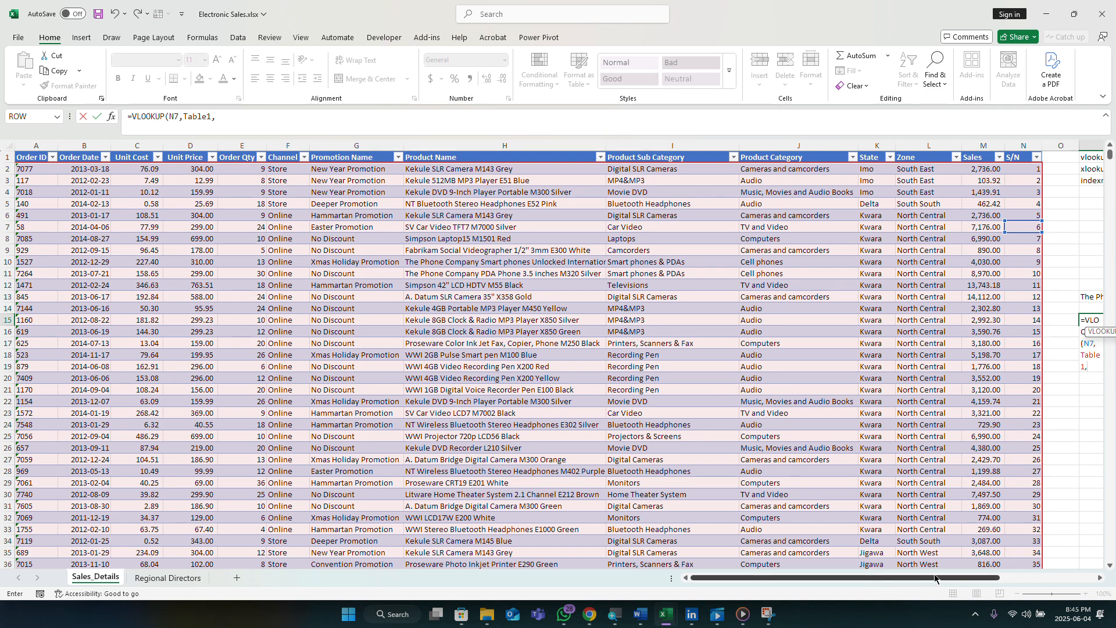
left_click_drag(937, 575, 1034, 577)
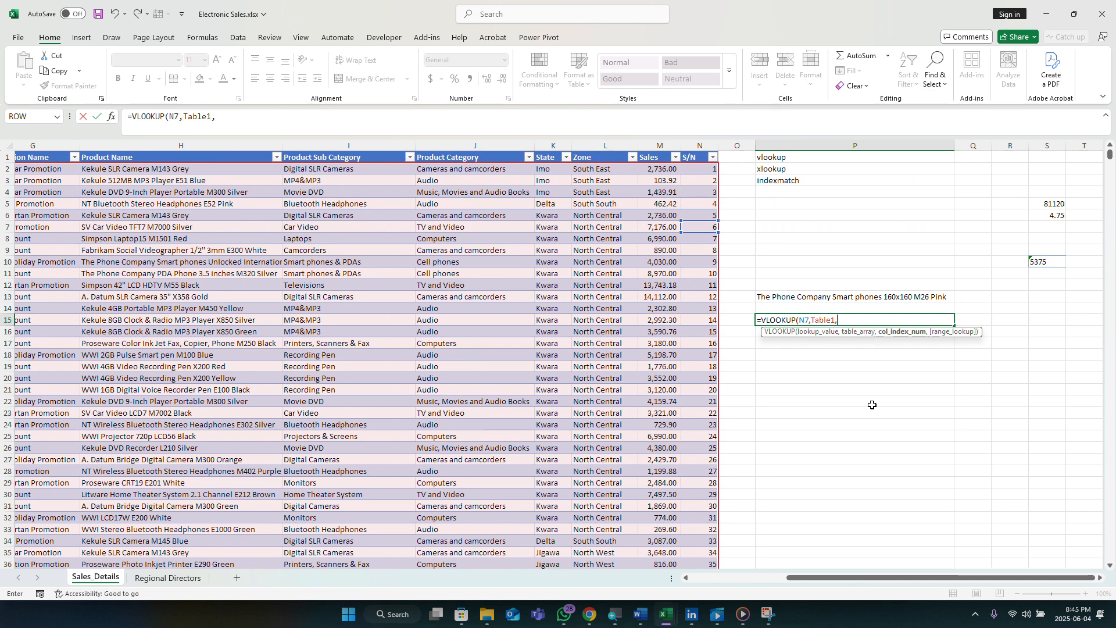
type(",")
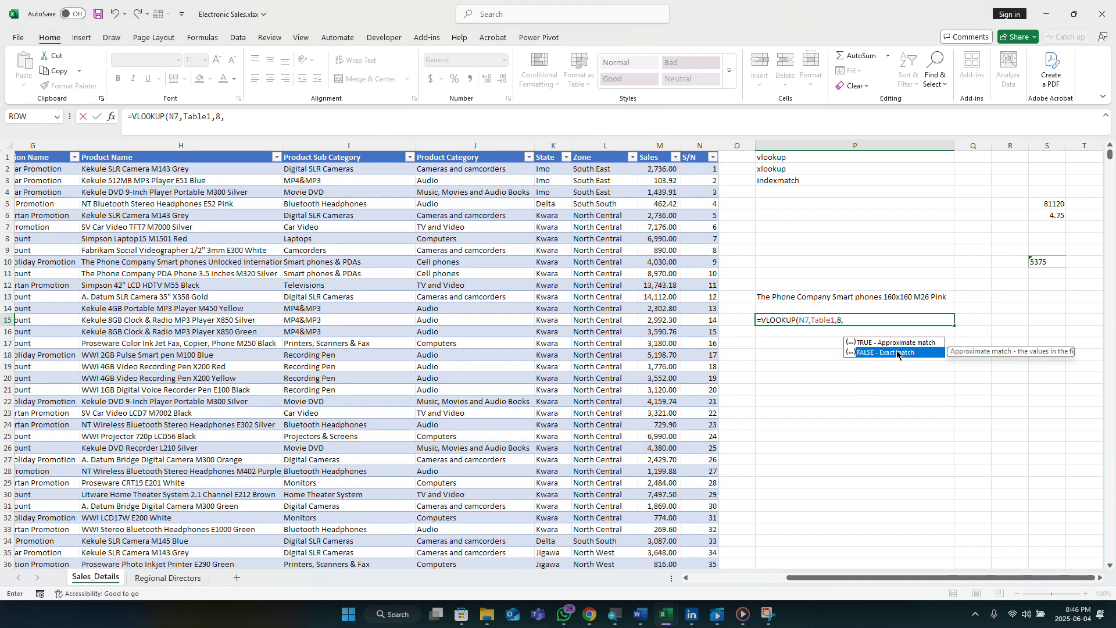
double_click(898, 352)
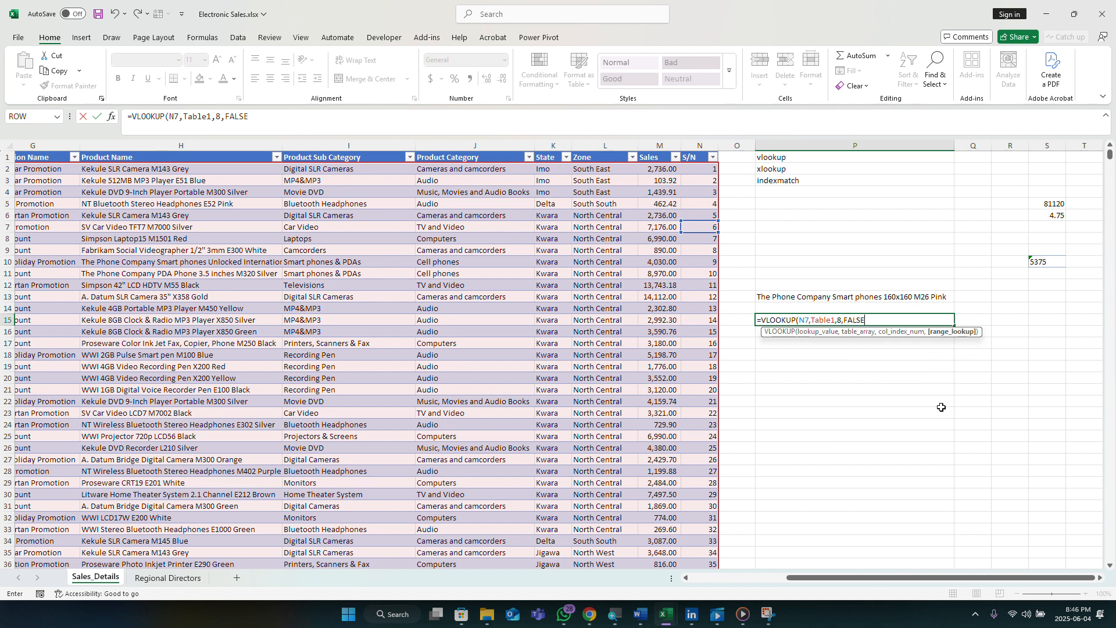
key("Return")
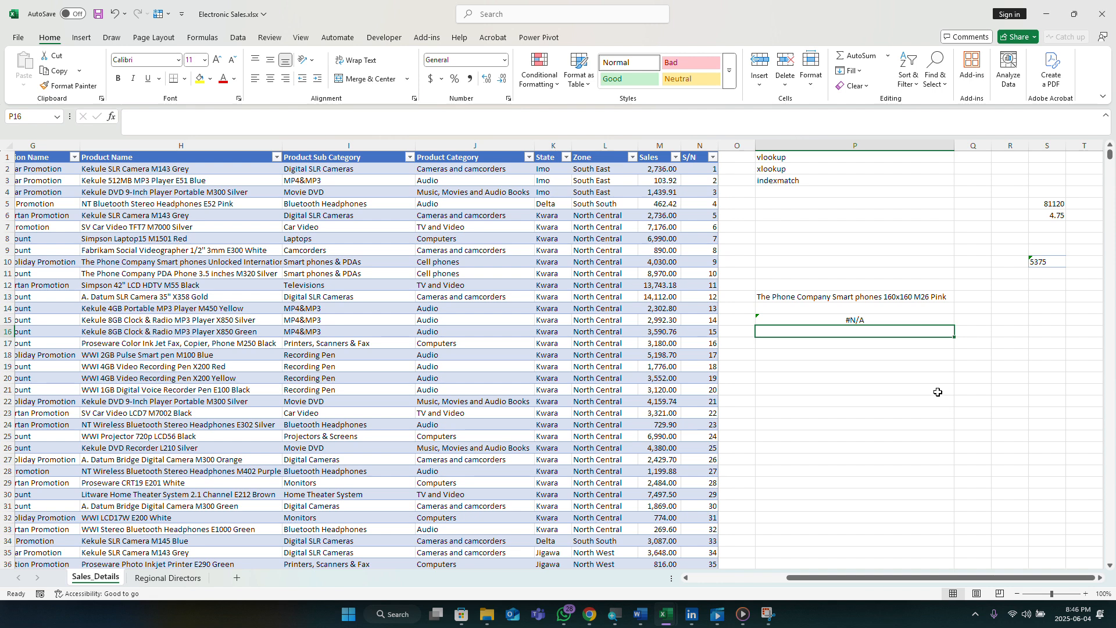
Check the error-checking options and the formula of the VLOOKUP result in P15
left_click(868, 321)
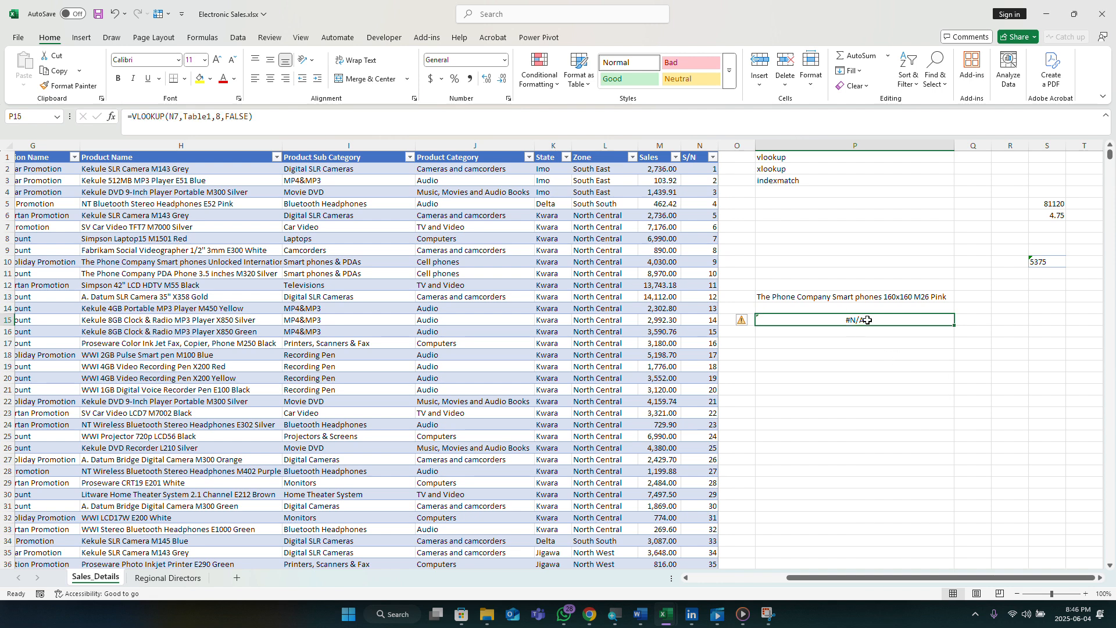
left_click(741, 323)
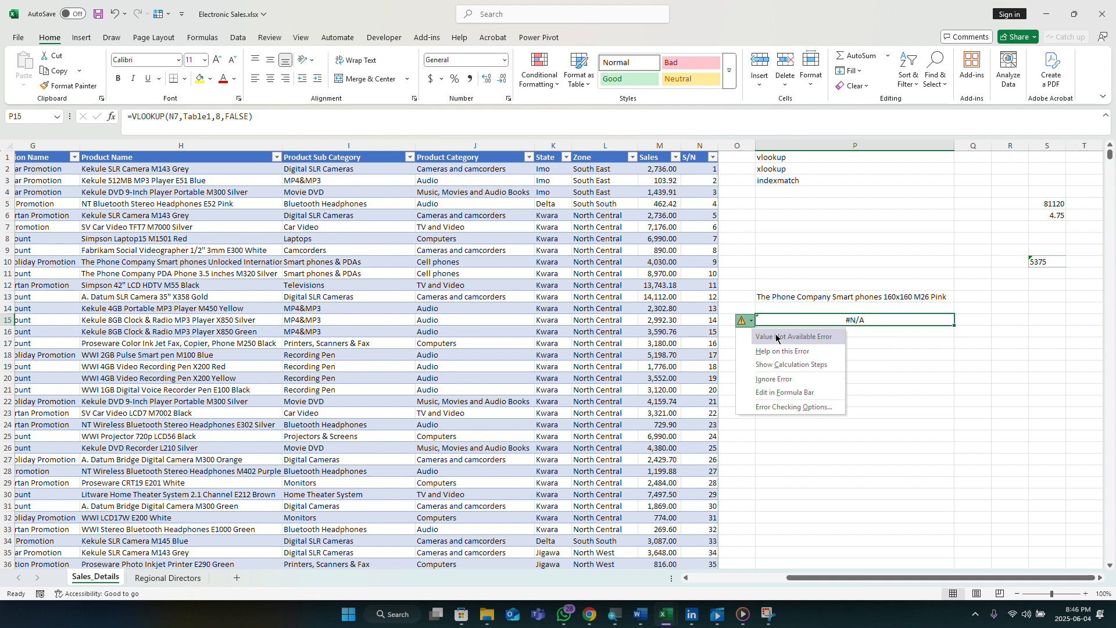
left_click(927, 381)
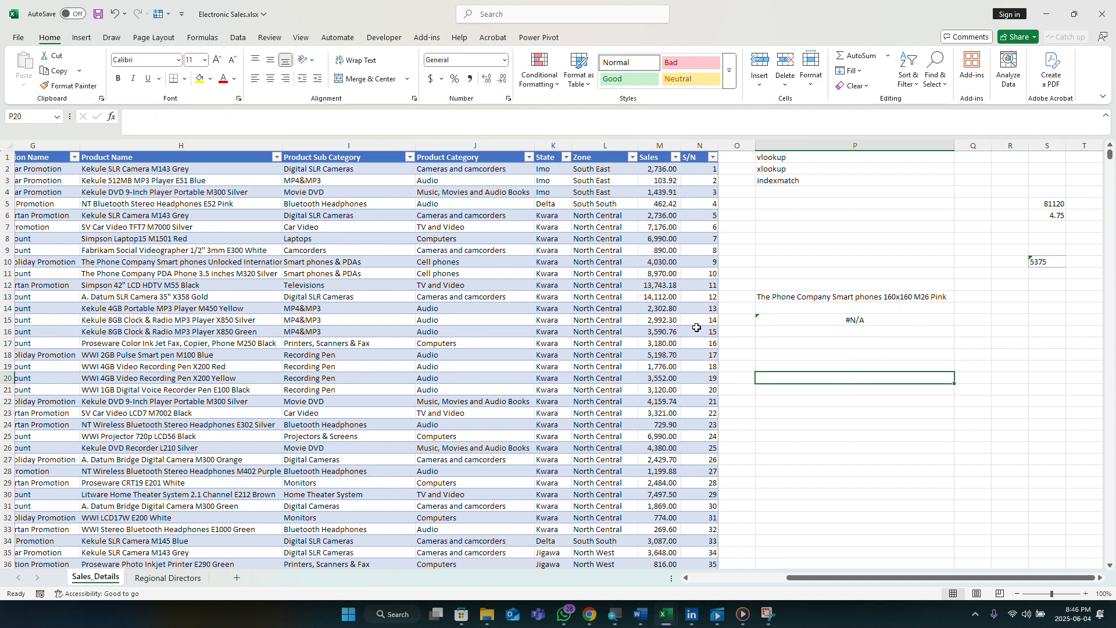
left_click(856, 321)
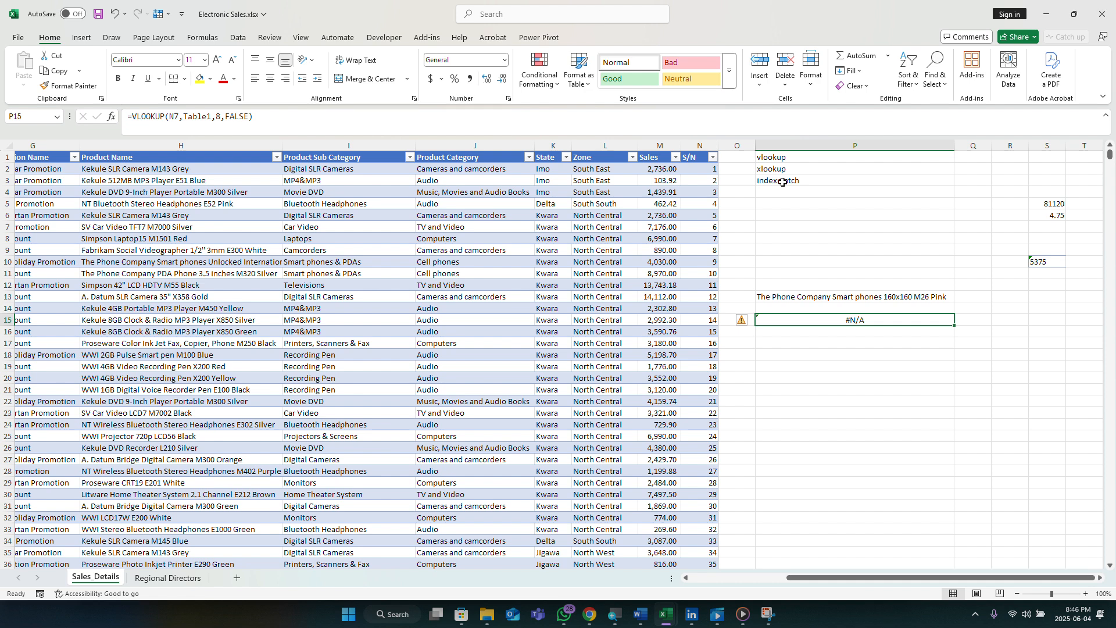
Start an INDEX formula in cell P16 with Table1 as its array
left_click(815, 335)
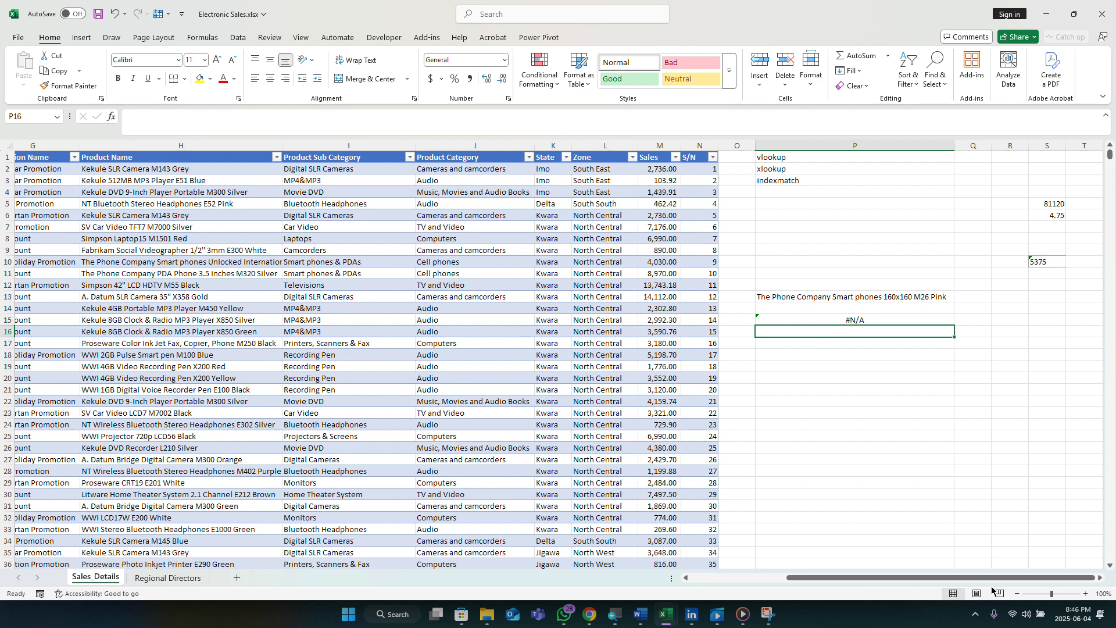
type("=")
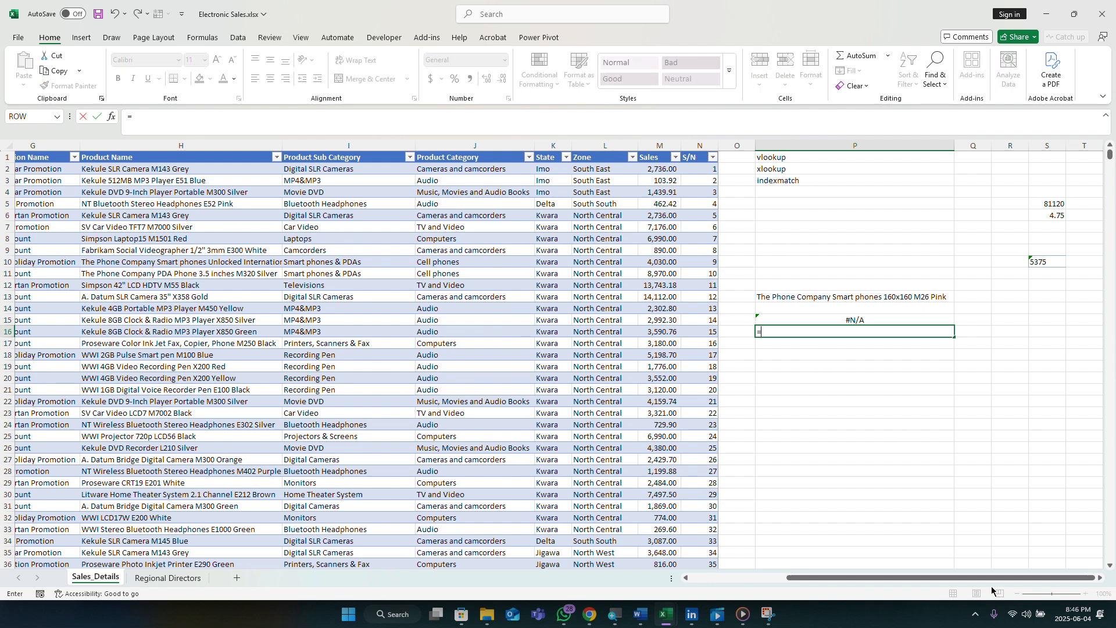
type("in")
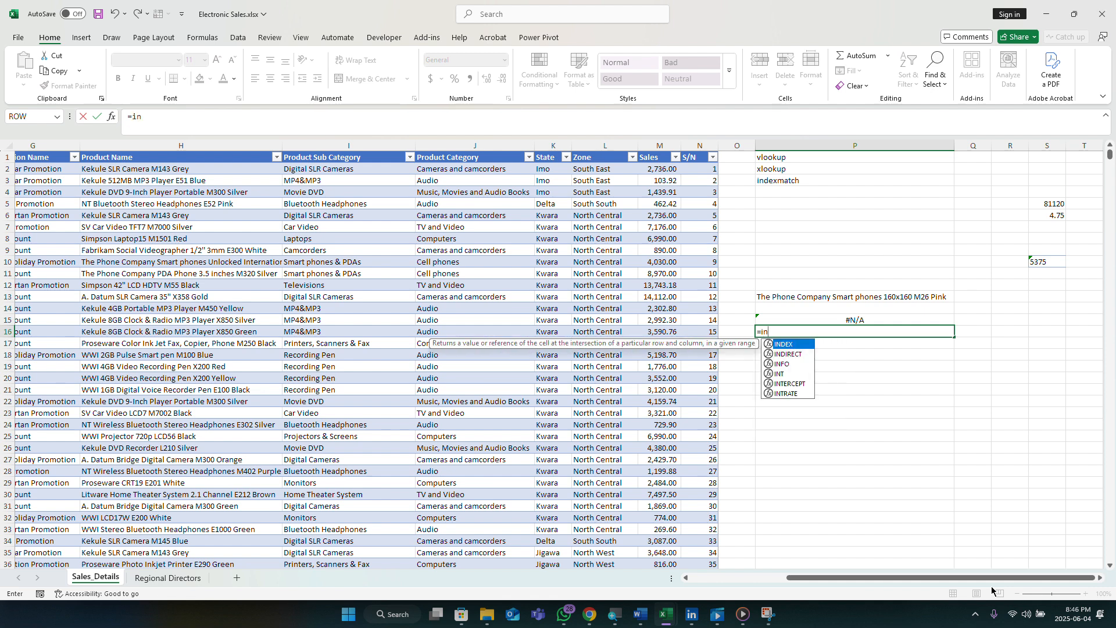
key("Tab")
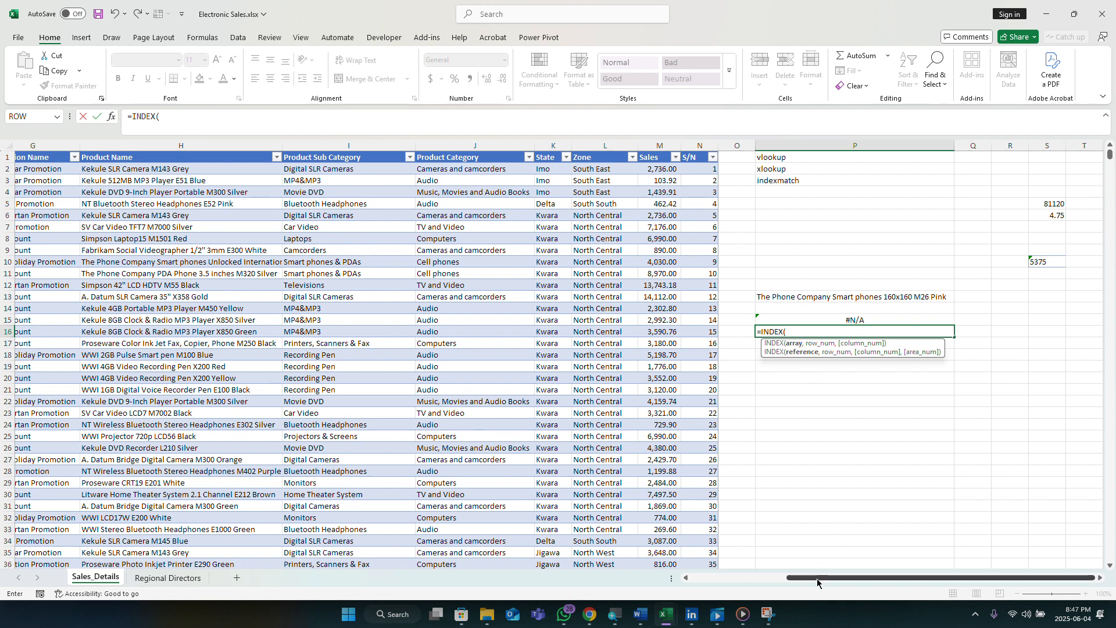
mouse_move(817, 583)
left_mouse_down()
mouse_move(735, 578)
mouse_move(808, 578)
left_mouse_up()
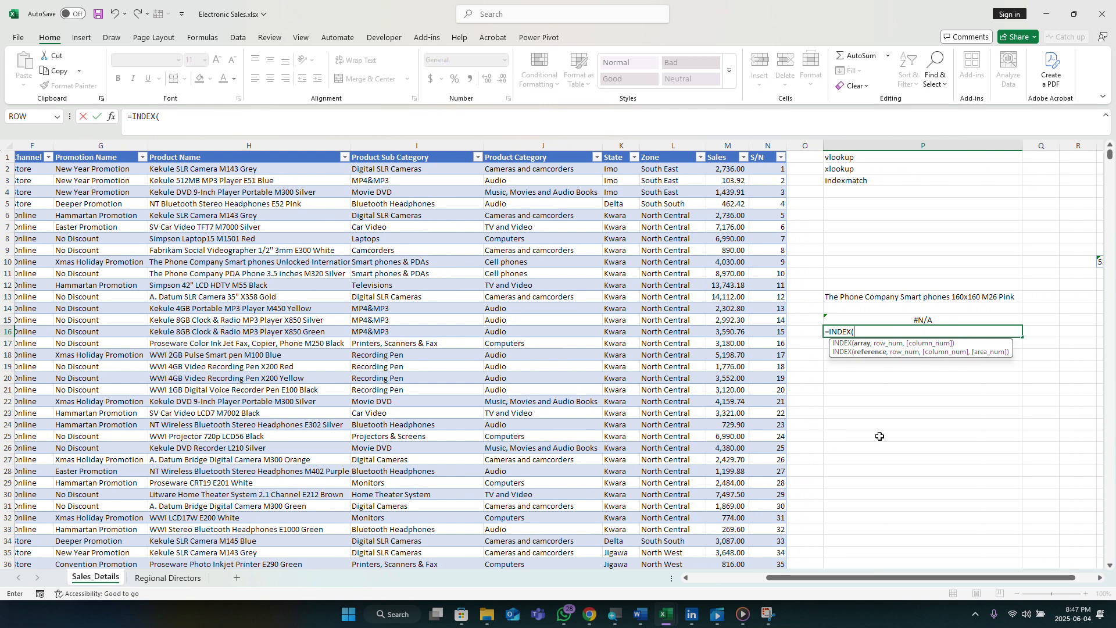
type("Tab")
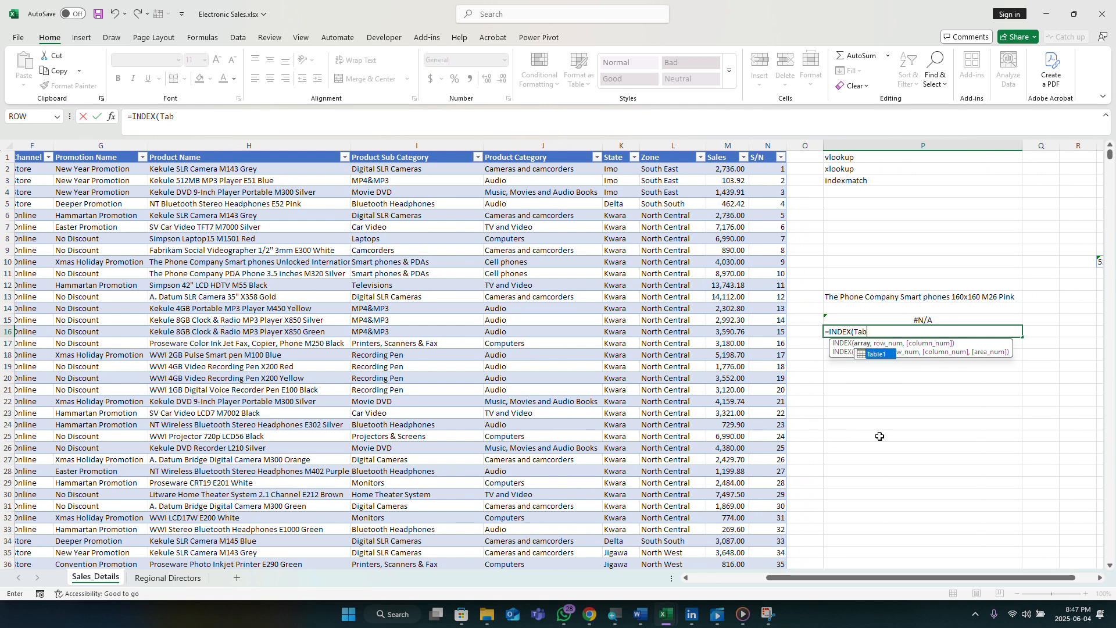
key("Tab")
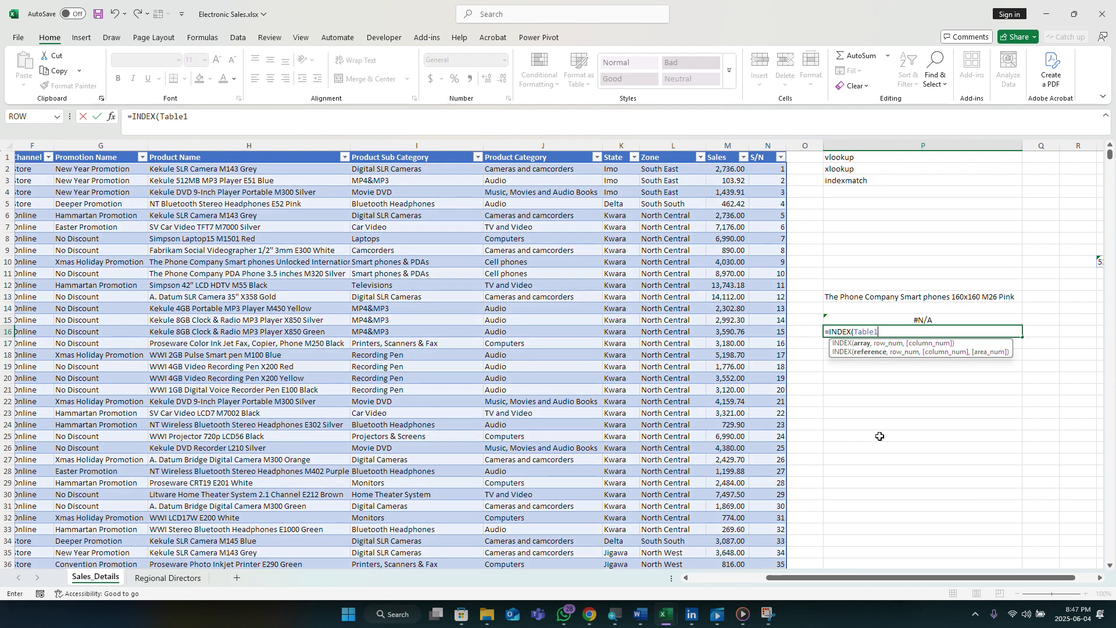
type(",")
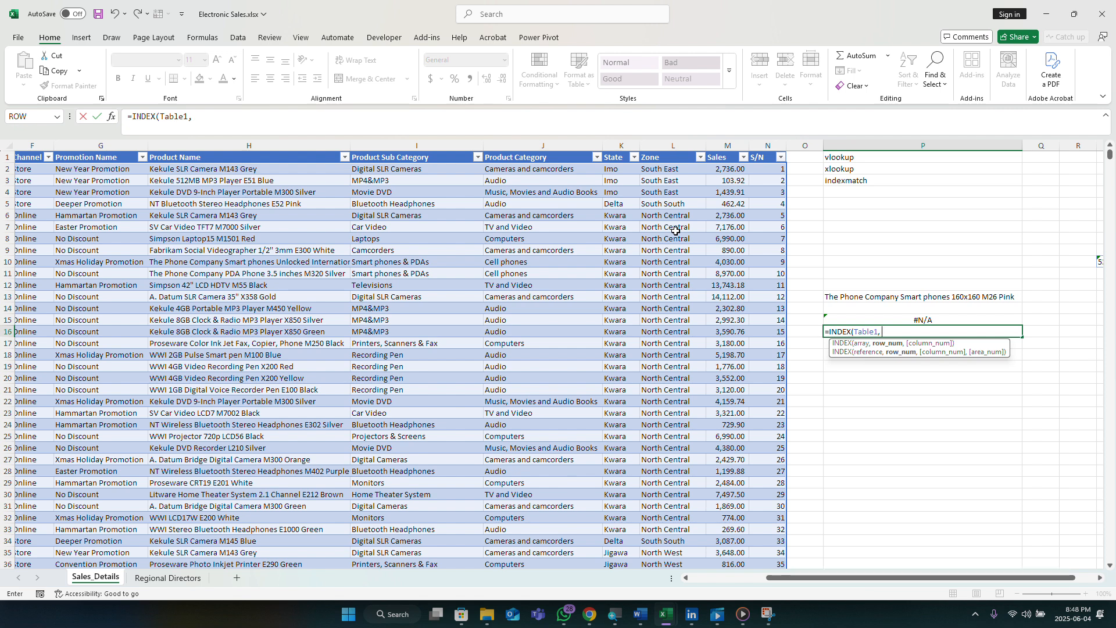
Nest a MATCH function as the INDEX row number, with N7 as its lookup value
type("ma")
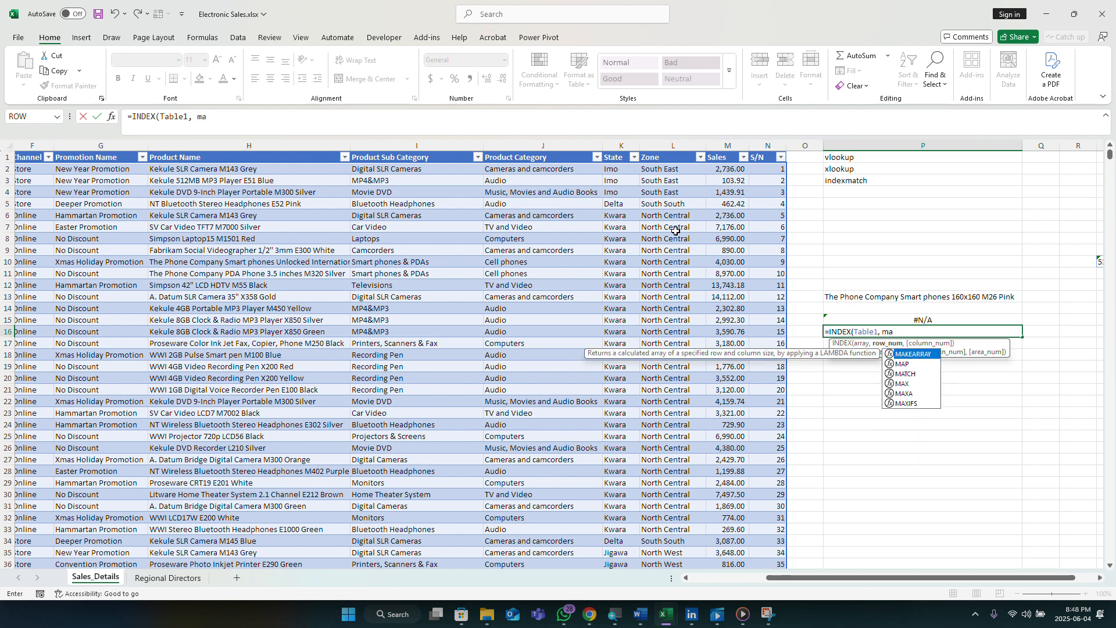
type("t")
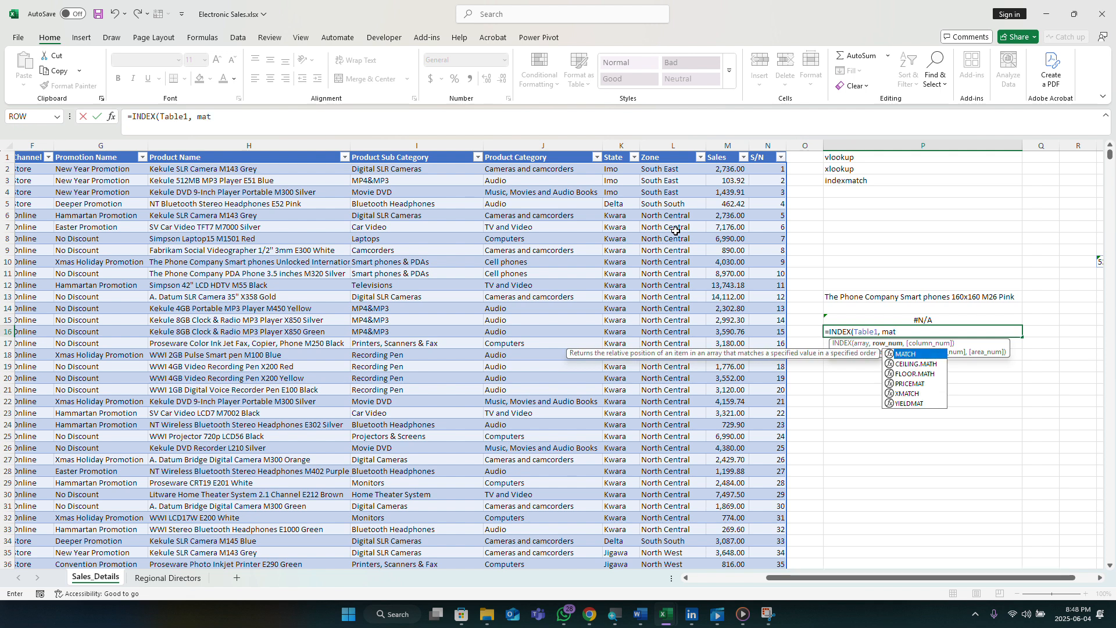
key("Tab")
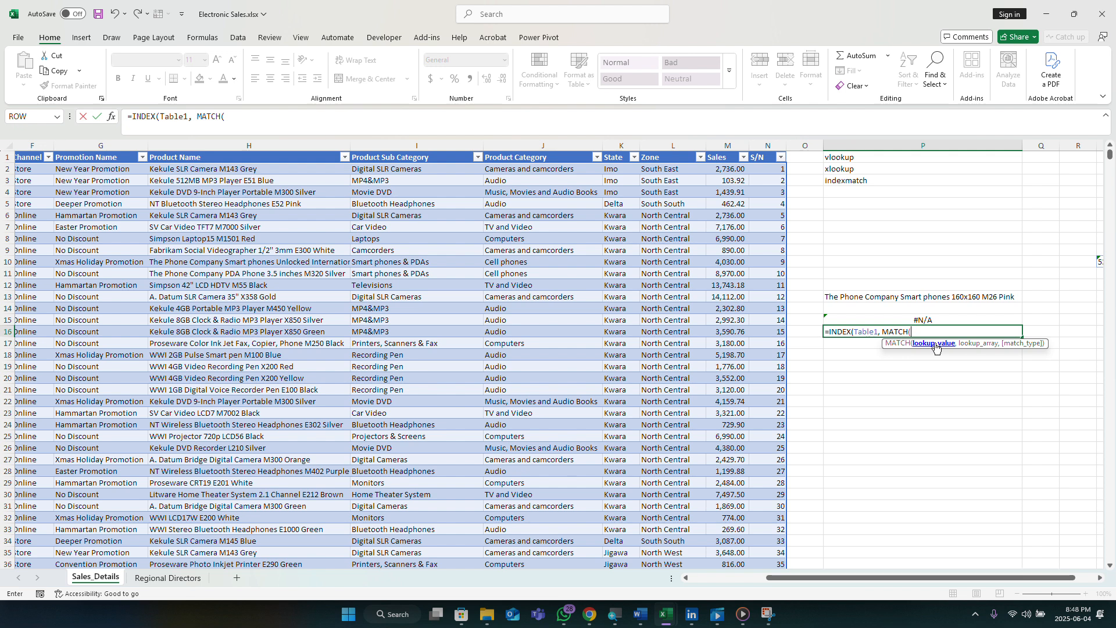
left_click(770, 227)
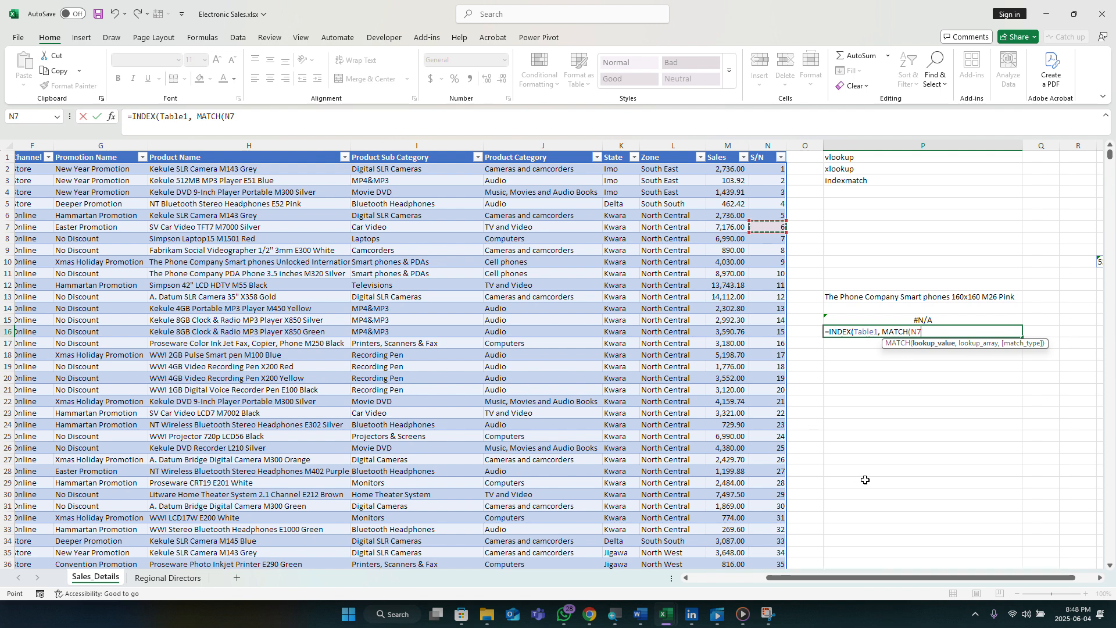
type(",")
Complete the nested MATCH with the table's S/N column as lookup array and 0 for an exact match
left_click(765, 172)
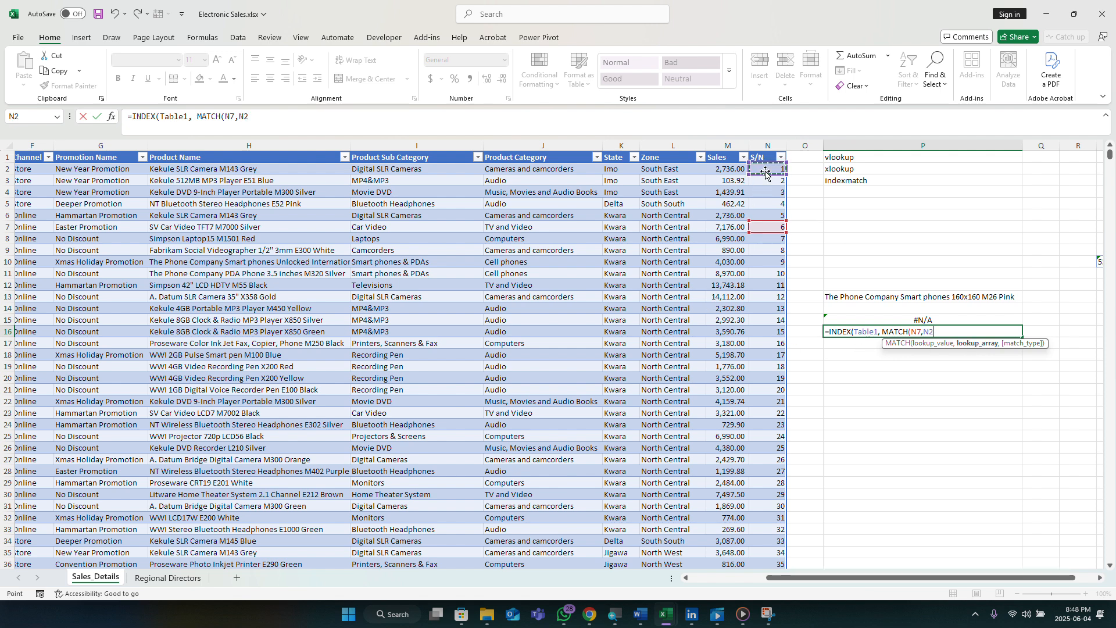
key("ctrl+shift+Down")
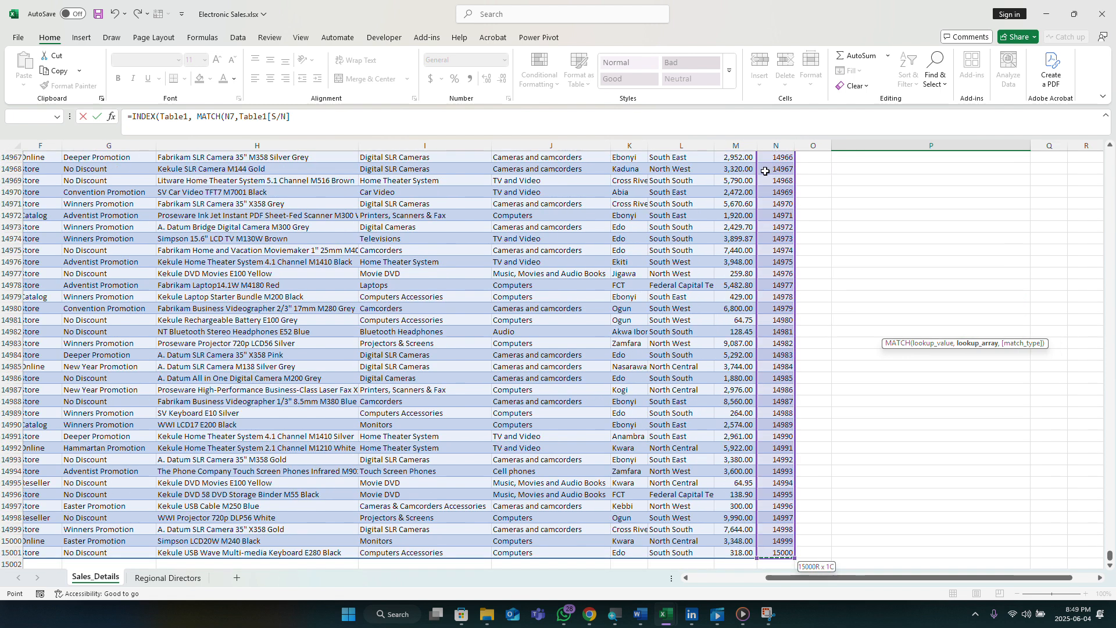
type(",")
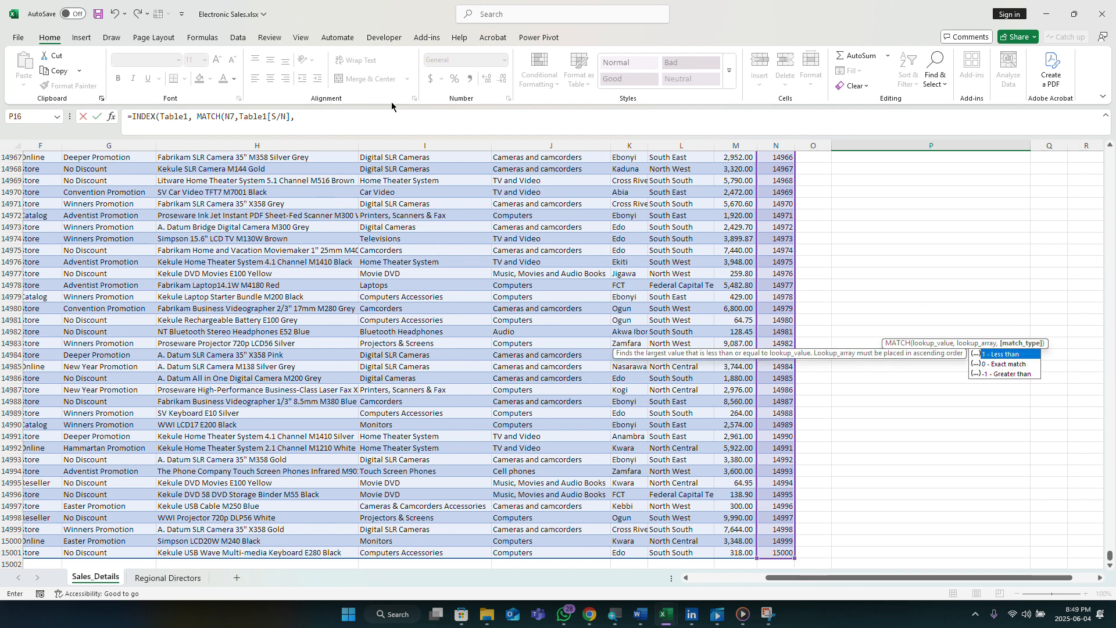
left_click(331, 119)
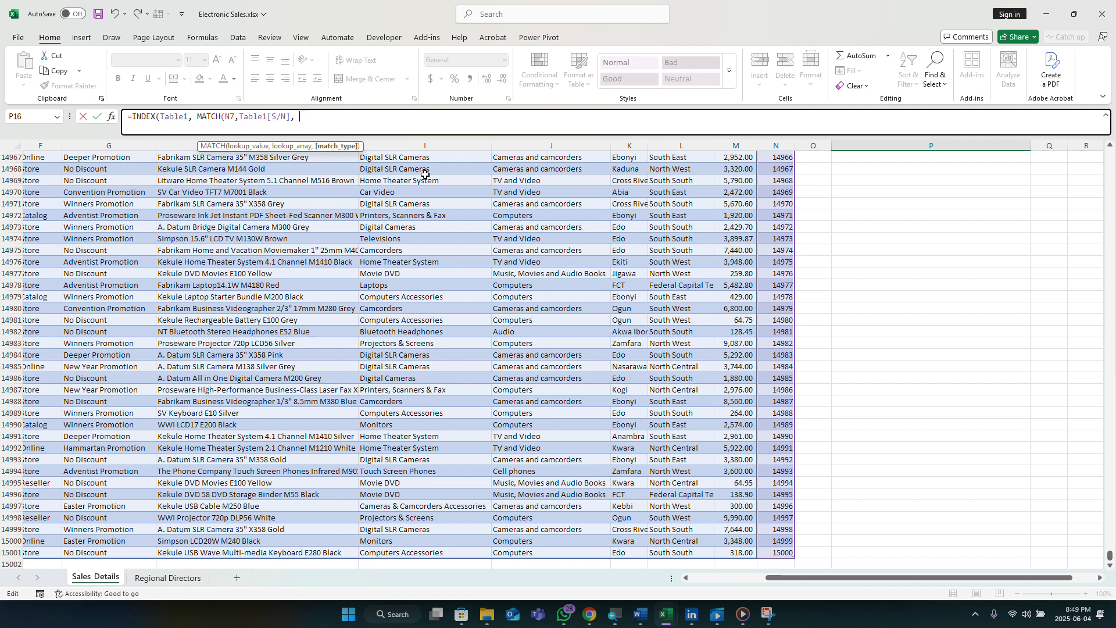
key("BackSpace")
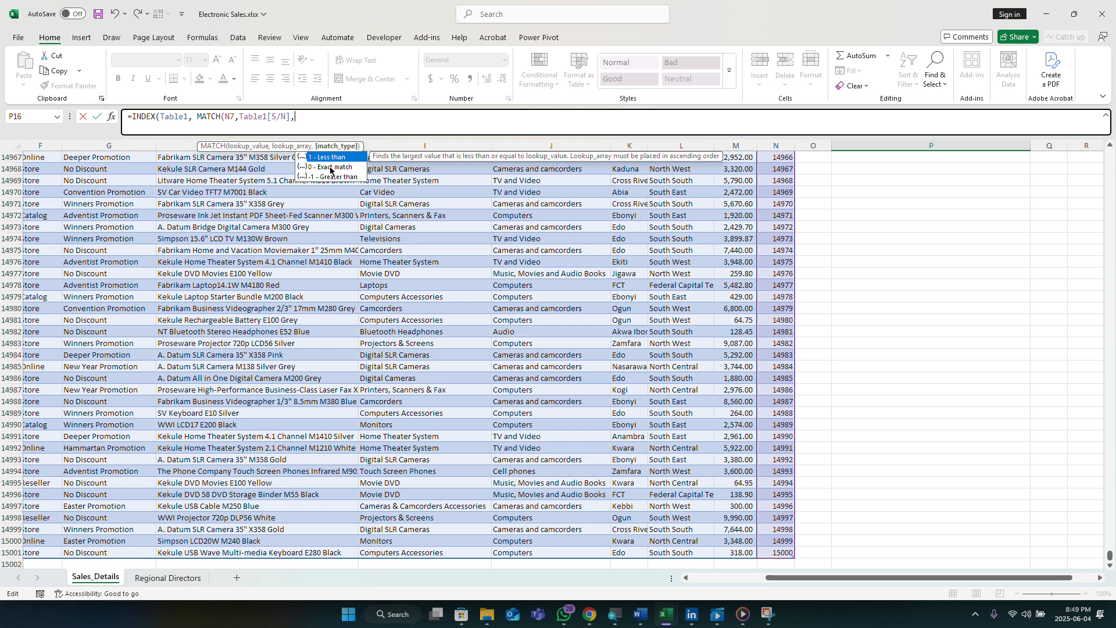
double_click(330, 170)
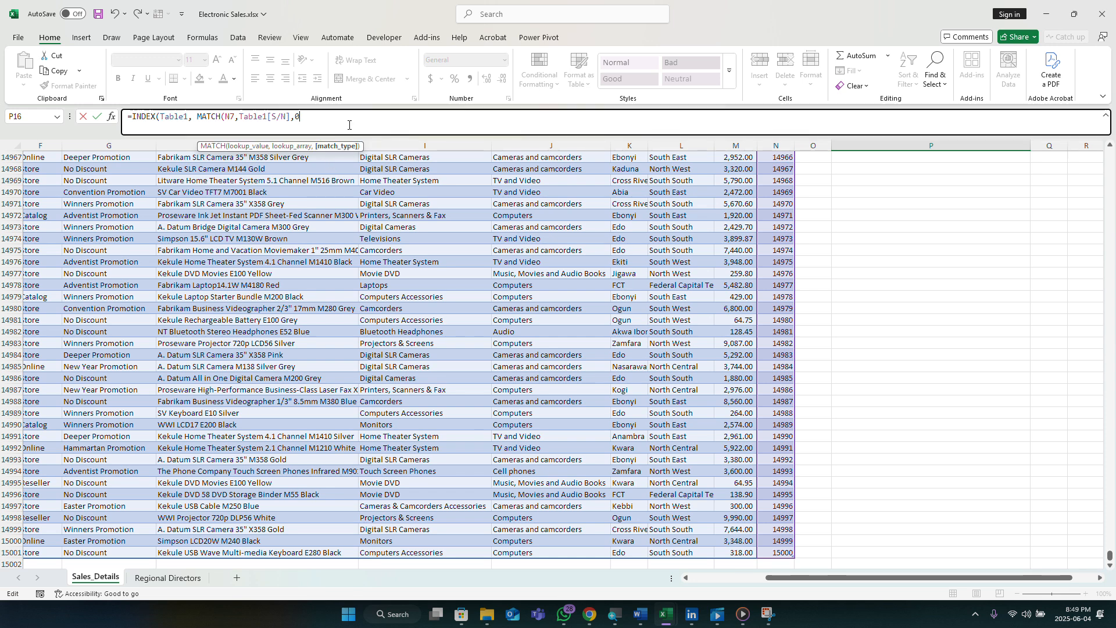
type(")")
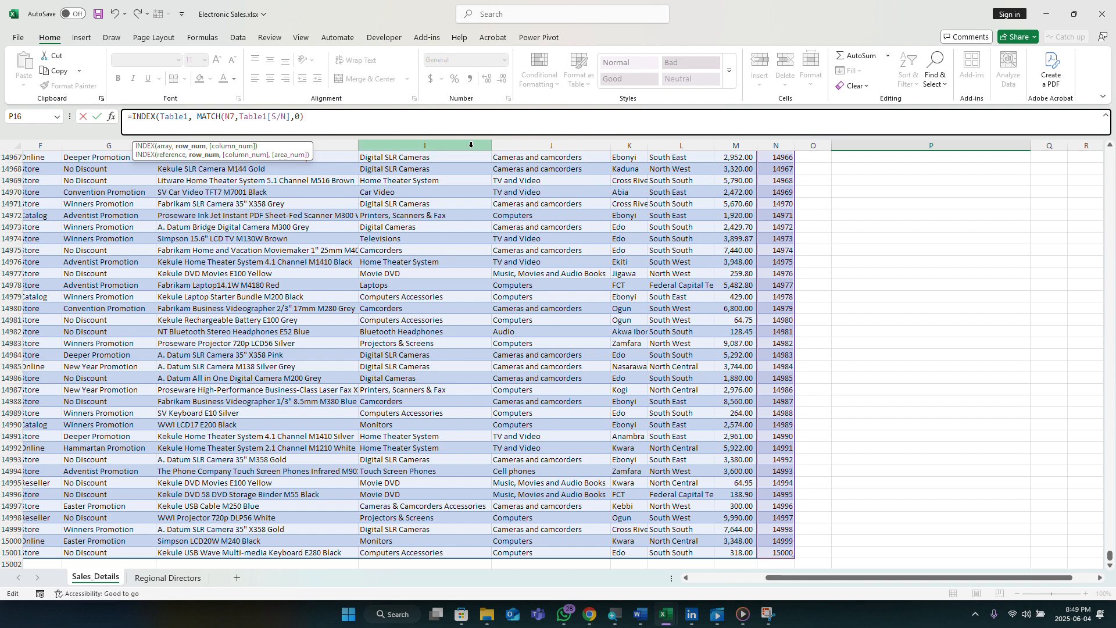
Set the INDEX column number to 8, enter the formula in P16 and select that cell to review it
type(",")
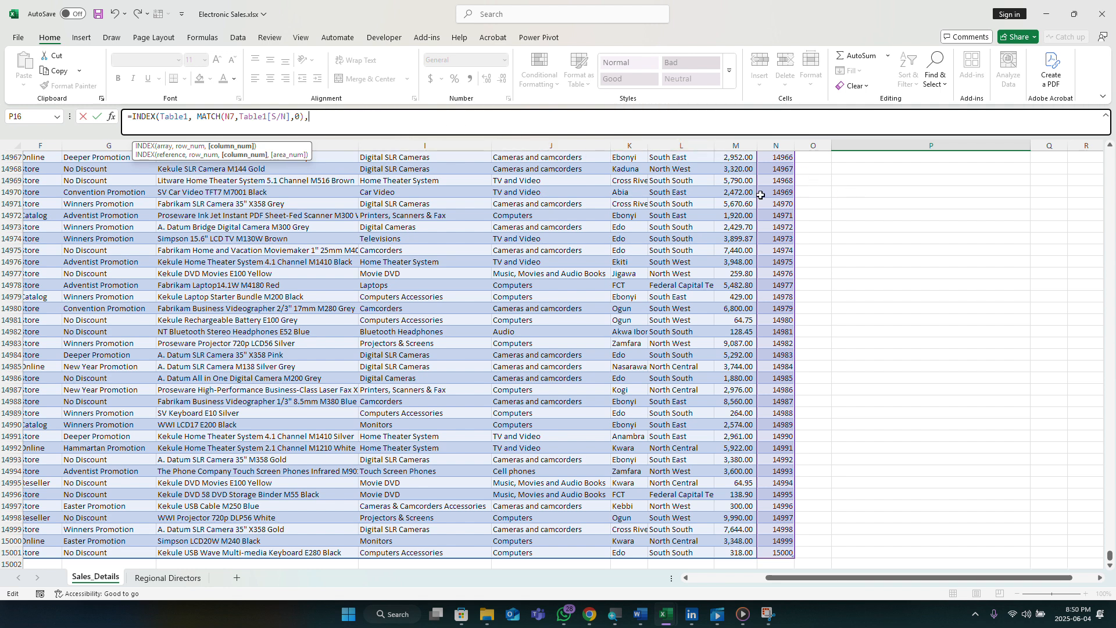
scroll(751, 183, "up", 3)
scroll(767, 192, "up", 4)
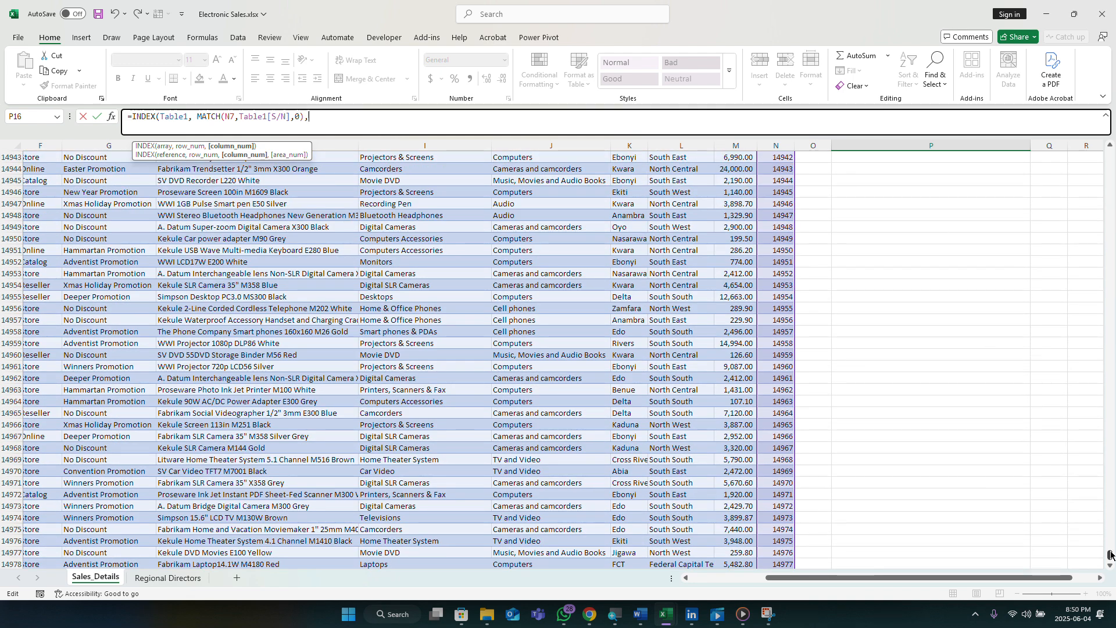
left_click_drag(1110, 554, 1062, 253)
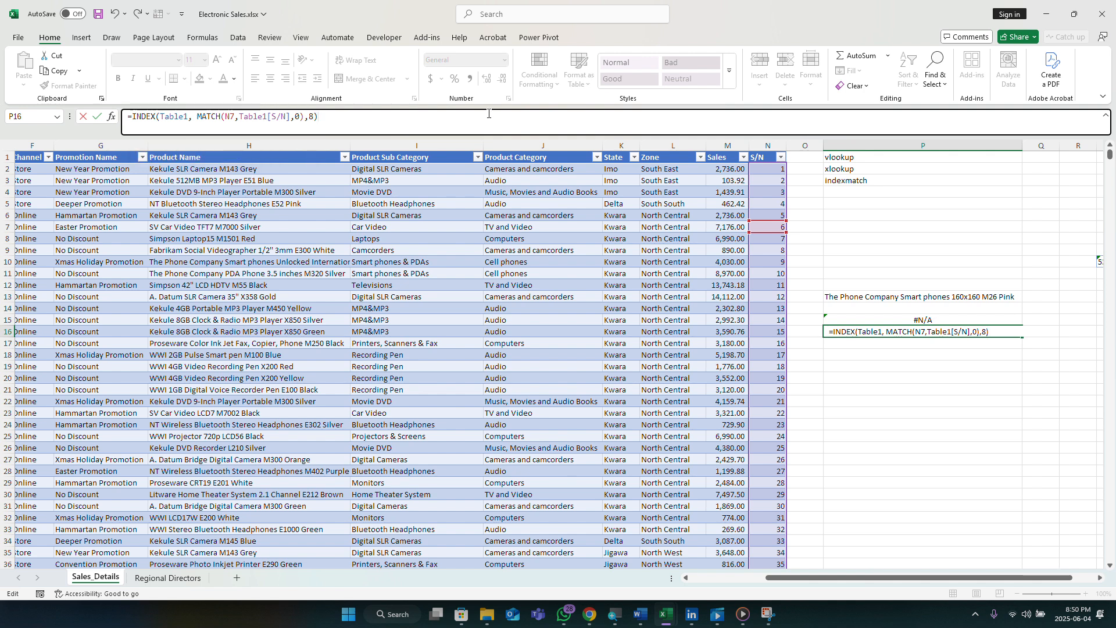
key("Return")
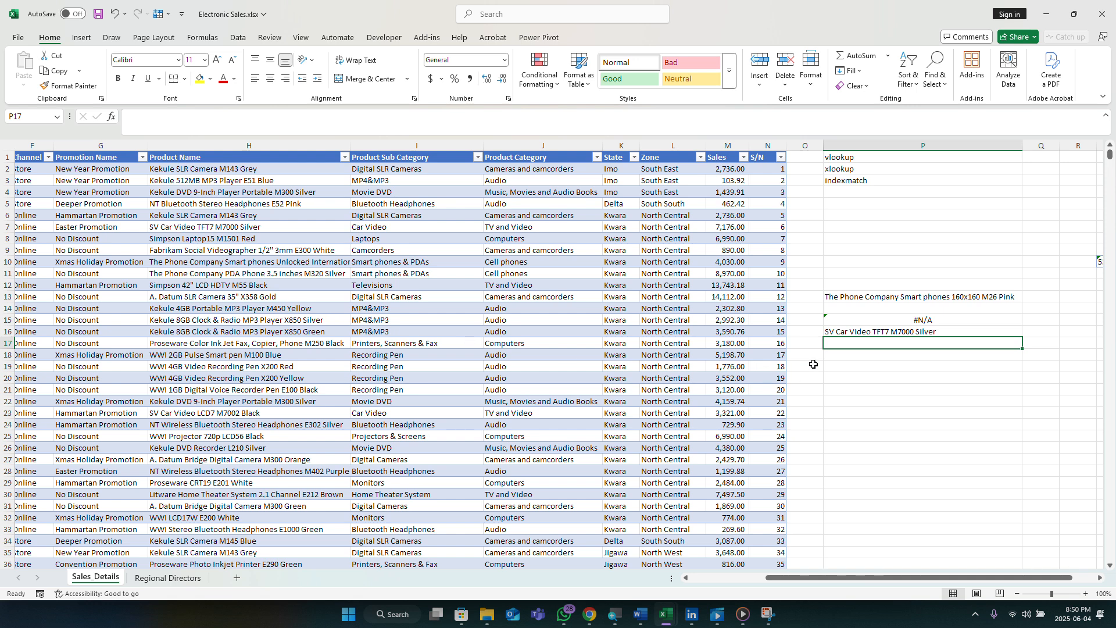
left_click(847, 333)
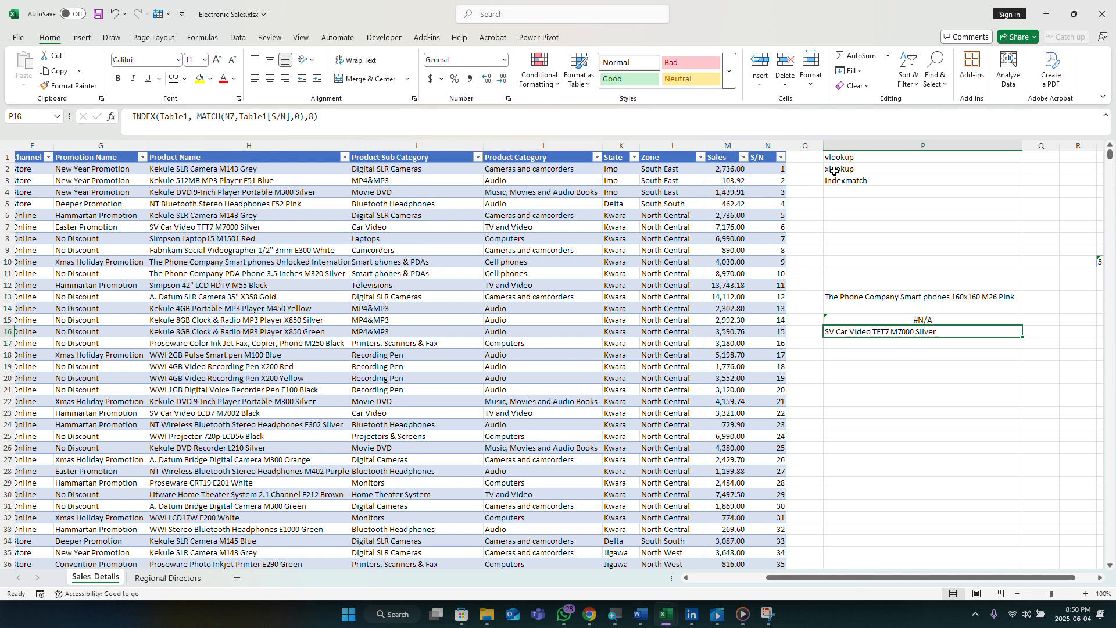
Start an XLOOKUP formula in cell P17 with N7 as its lookup value
left_click(852, 346)
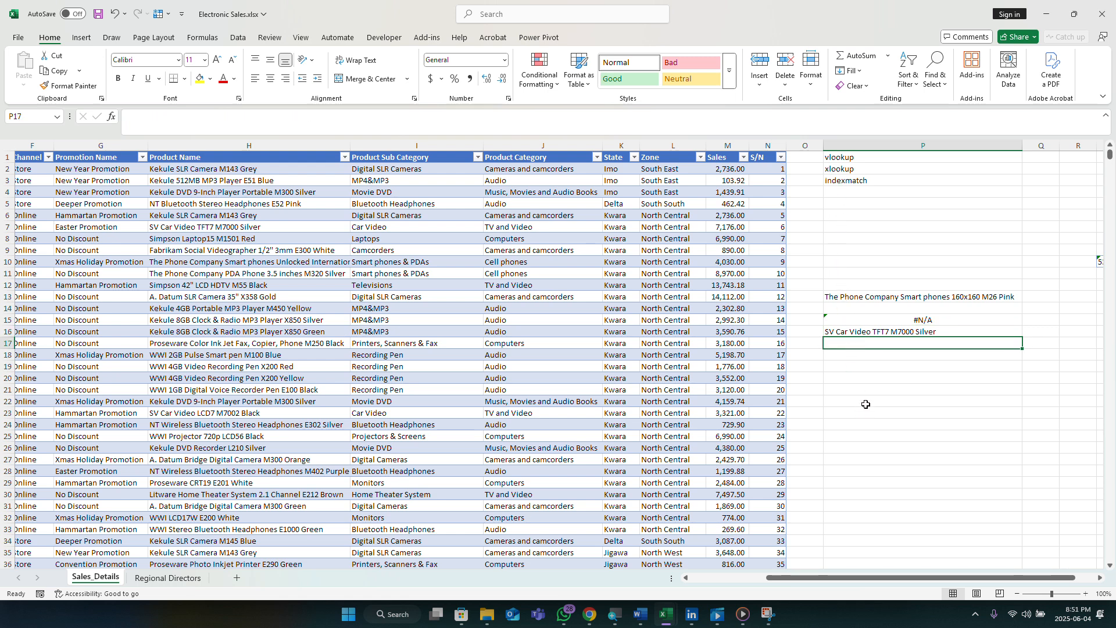
type("=")
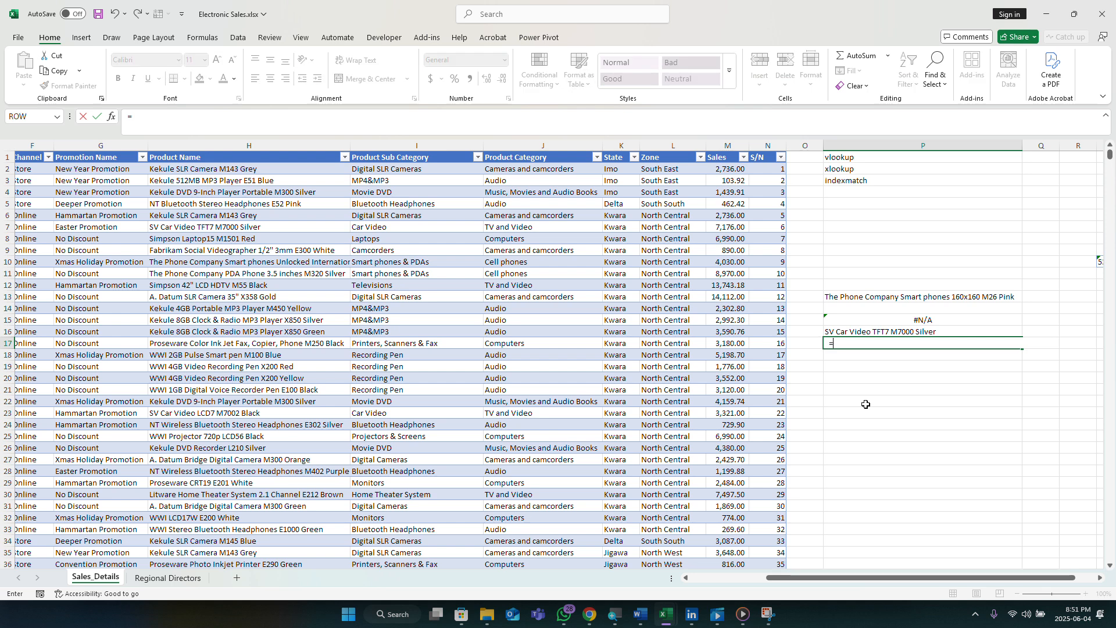
key("BackSpace")
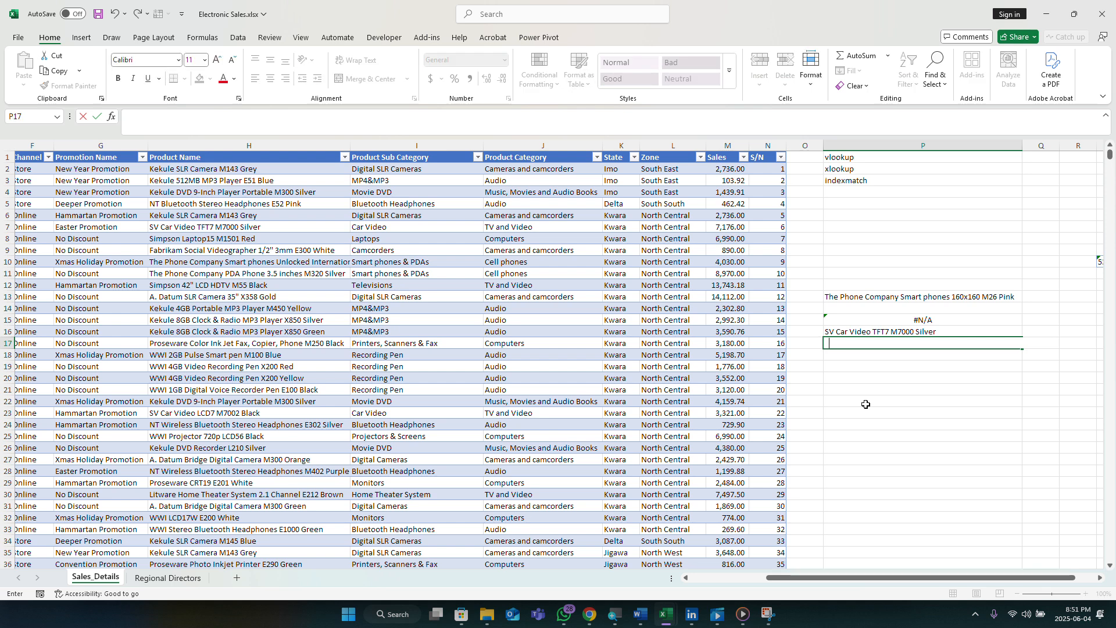
type("=")
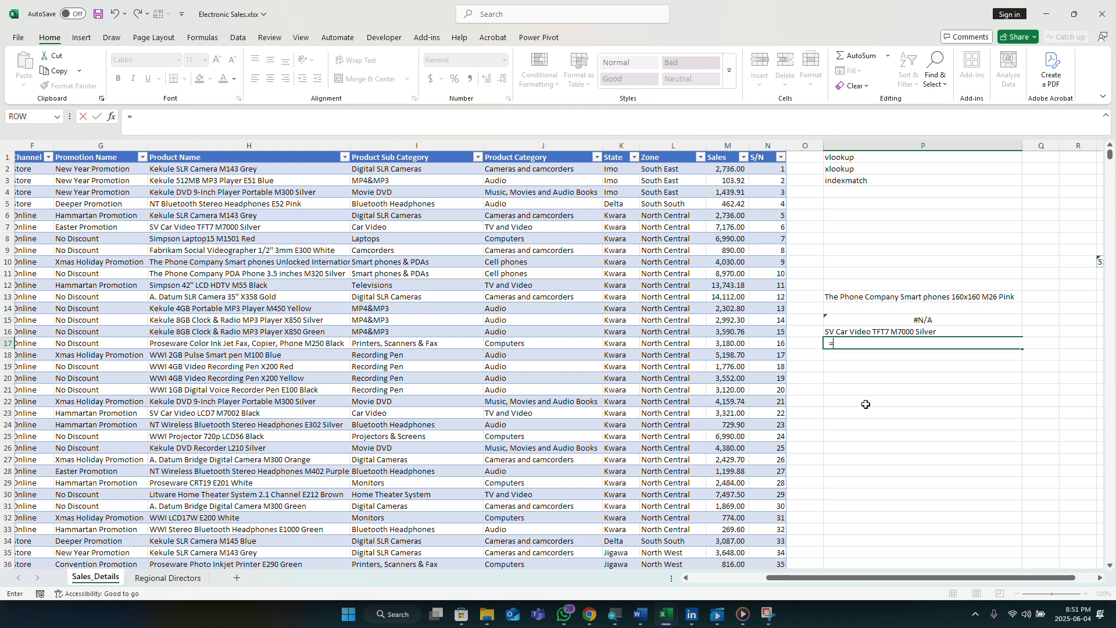
type("xloo")
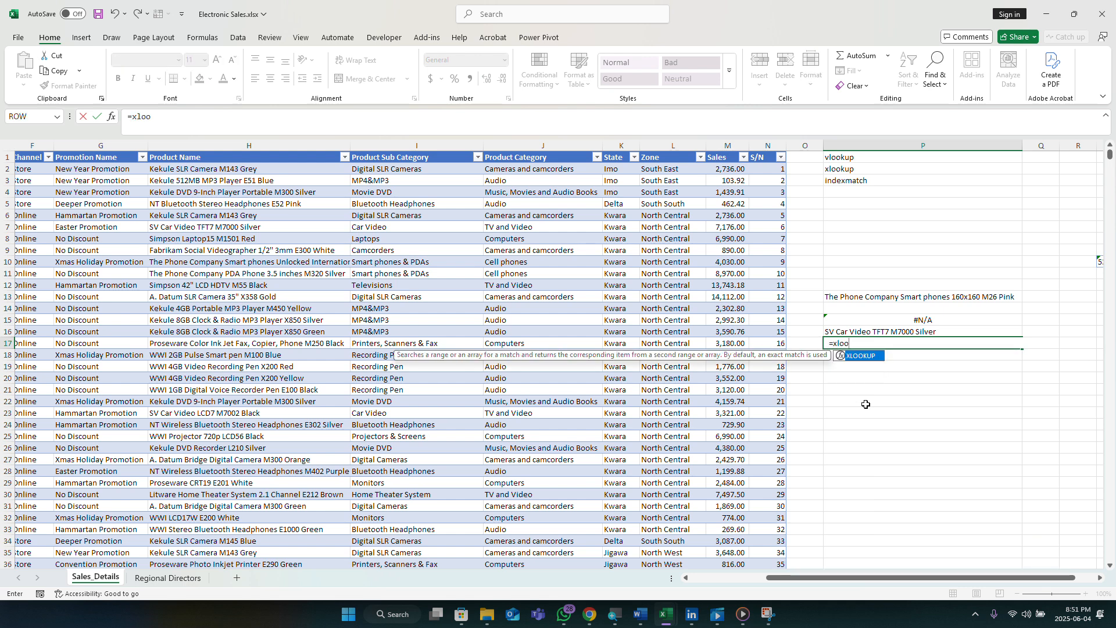
key("Tab")
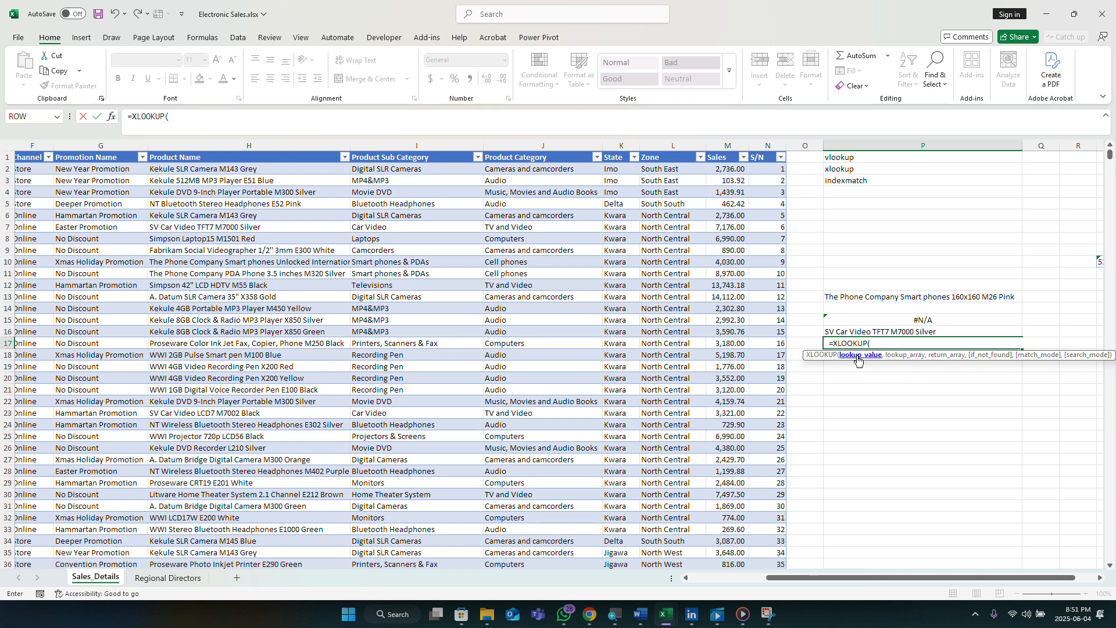
left_click(772, 226)
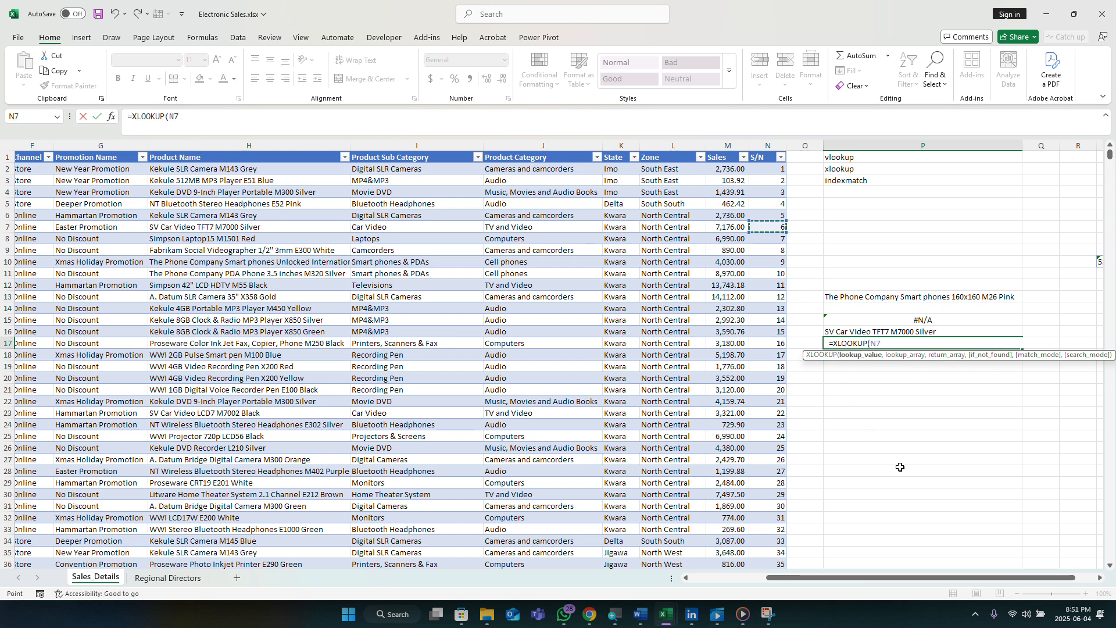
type(",")
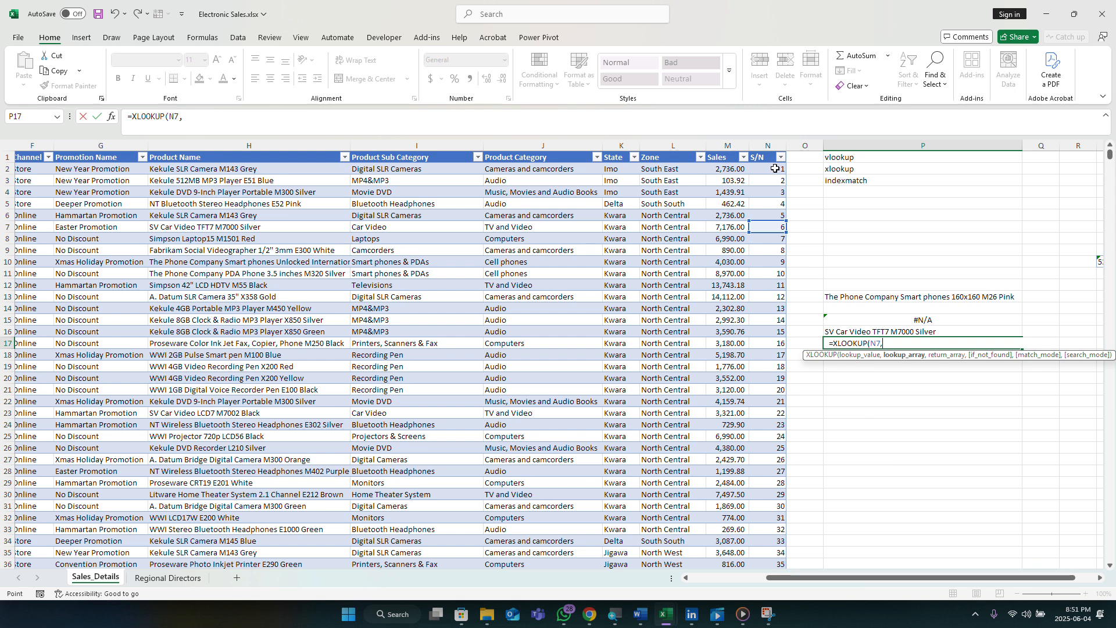
Set the whole S/N column of Table1 as the XLOOKUP lookup array
left_click(775, 169)
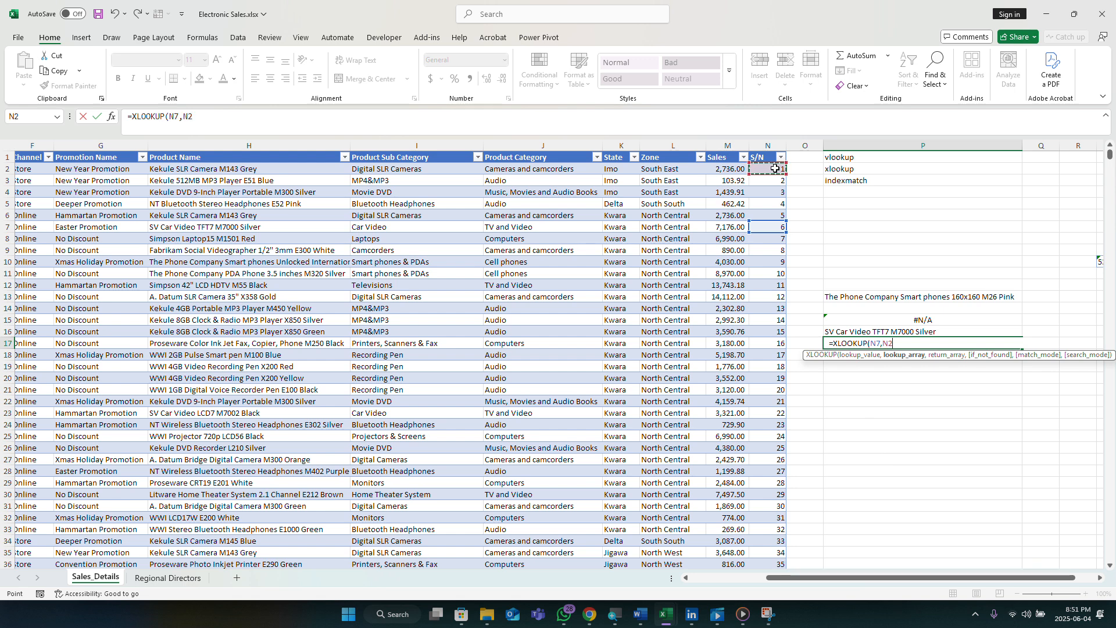
key("ctrl+shift+Down")
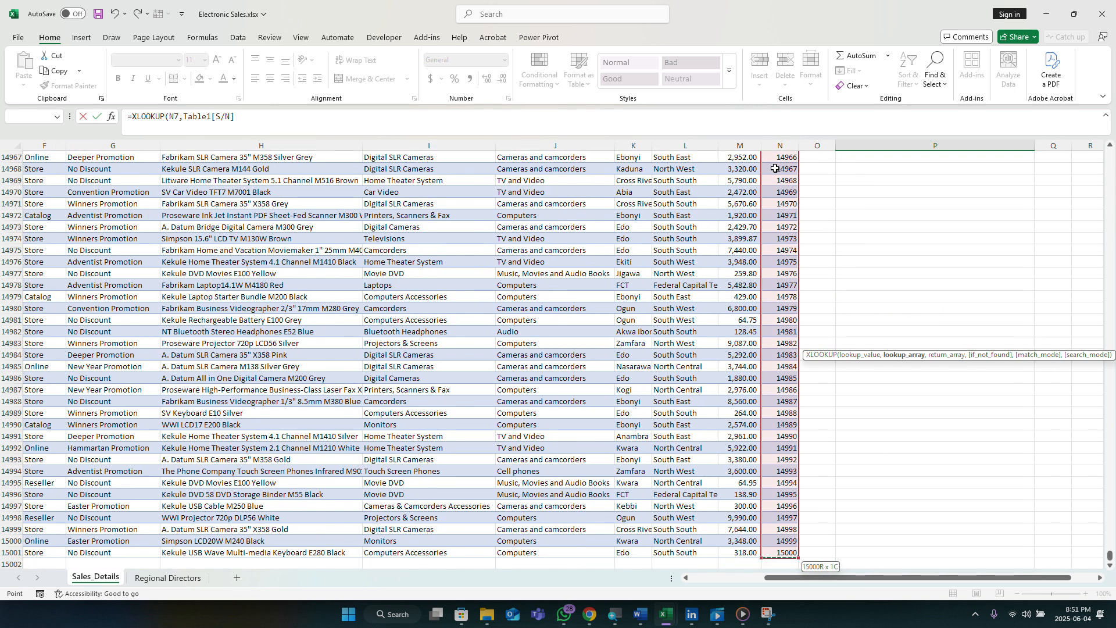
type(",")
left_click(258, 110)
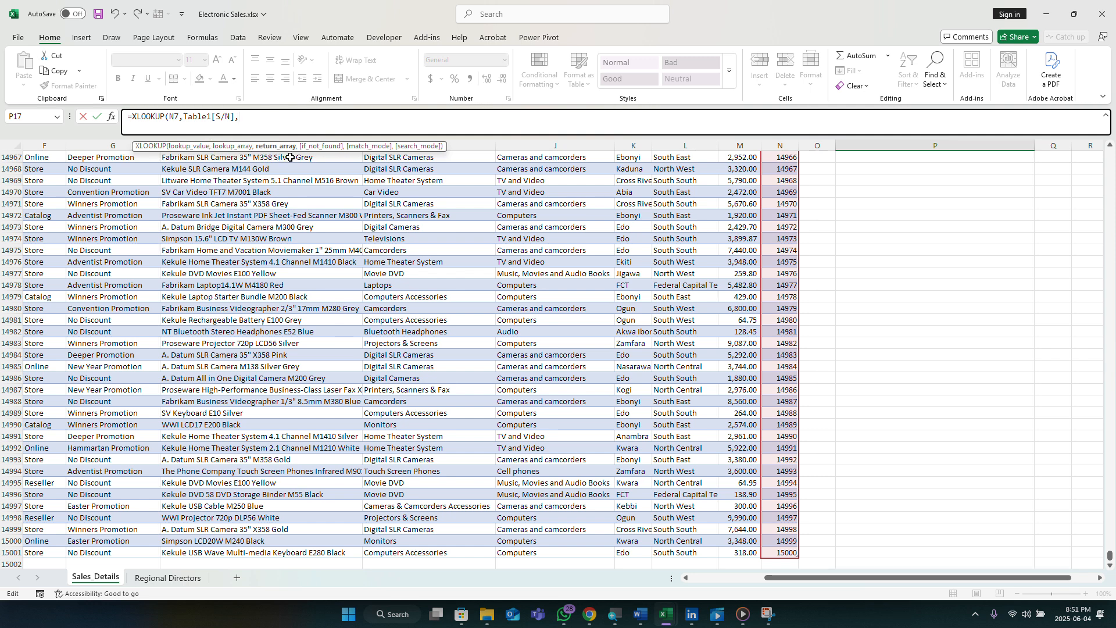
Set the table's Product Name column as the XLOOKUP return array and enter the formula
left_click_drag(1109, 555, 1114, 136)
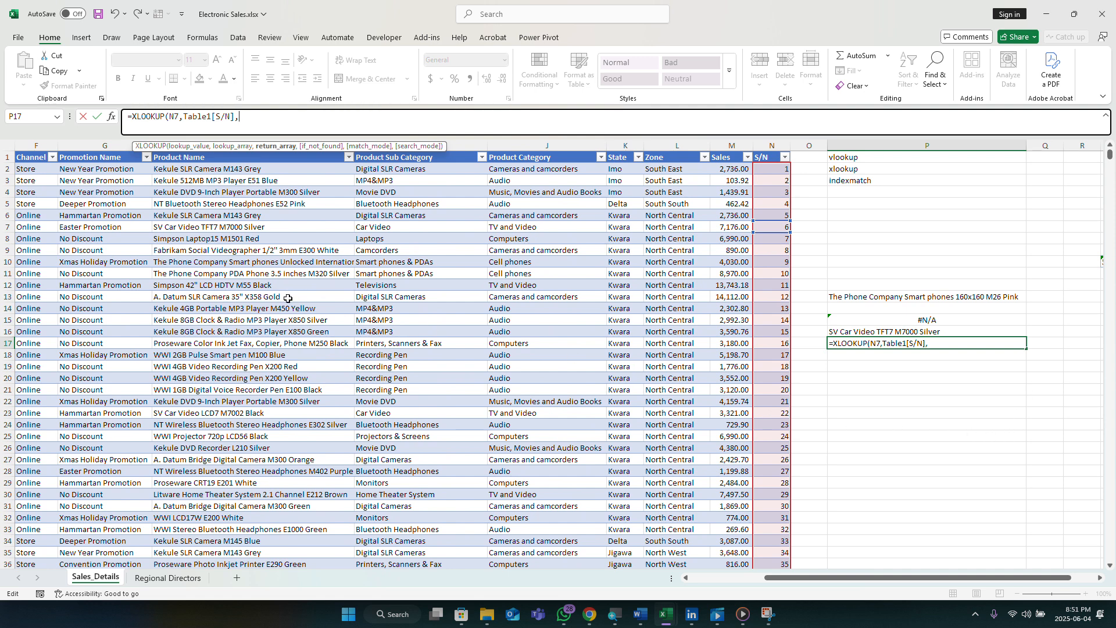
left_click(205, 169)
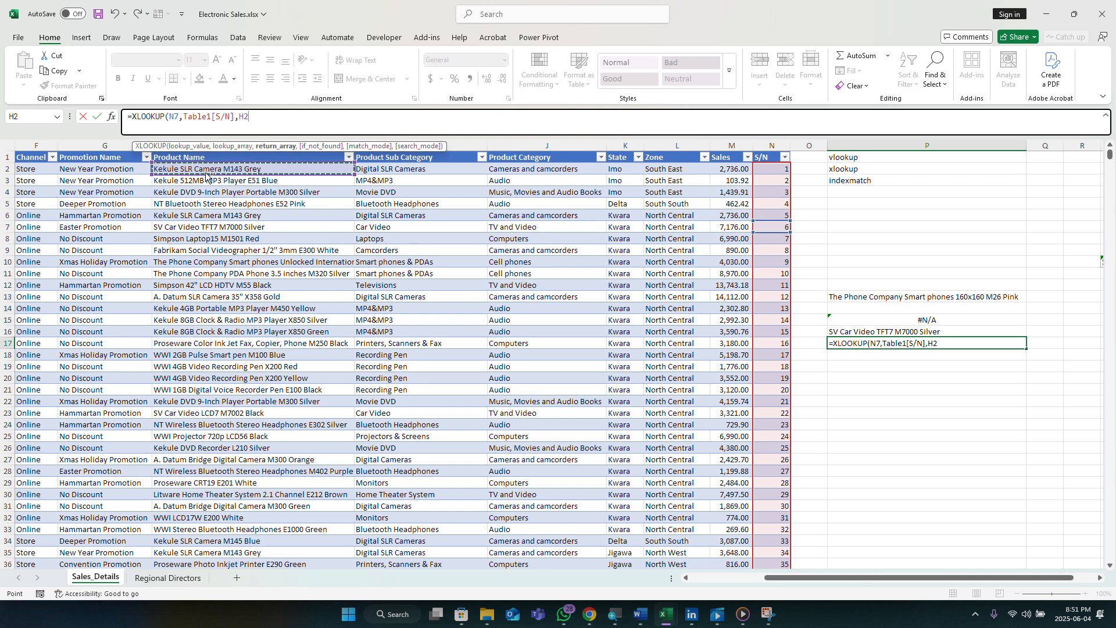
key("ctrl+shift+Down")
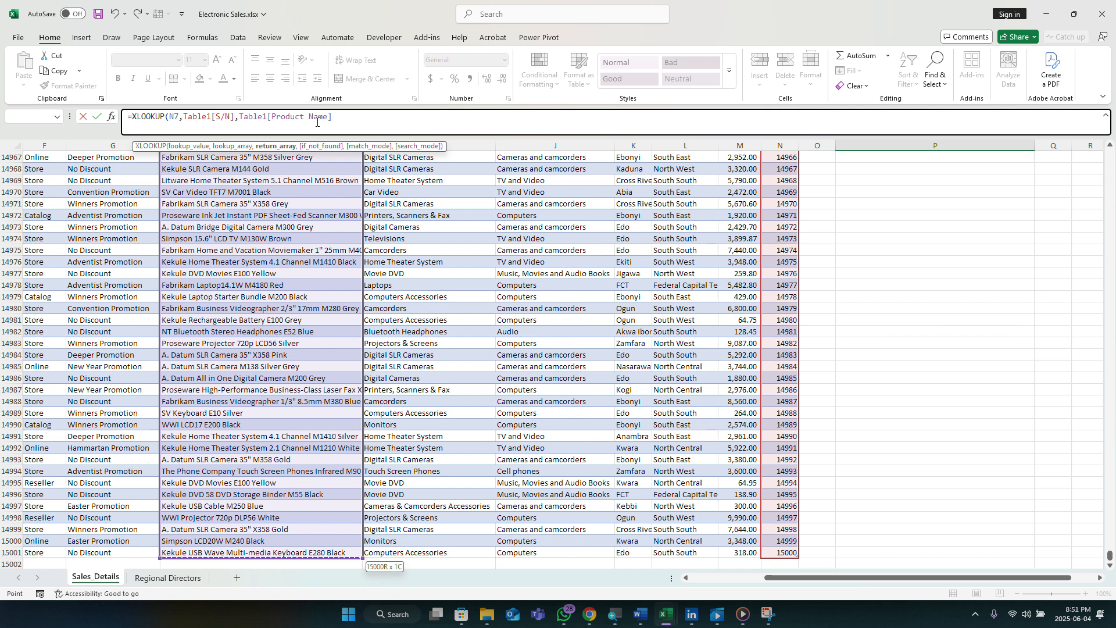
left_click(346, 123)
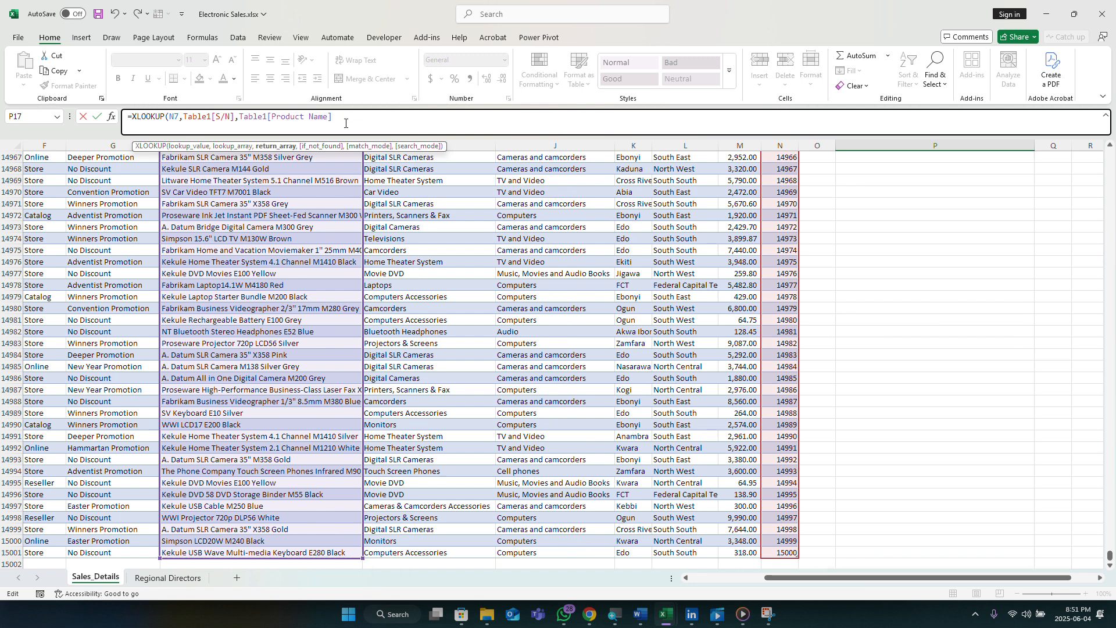
type(",")
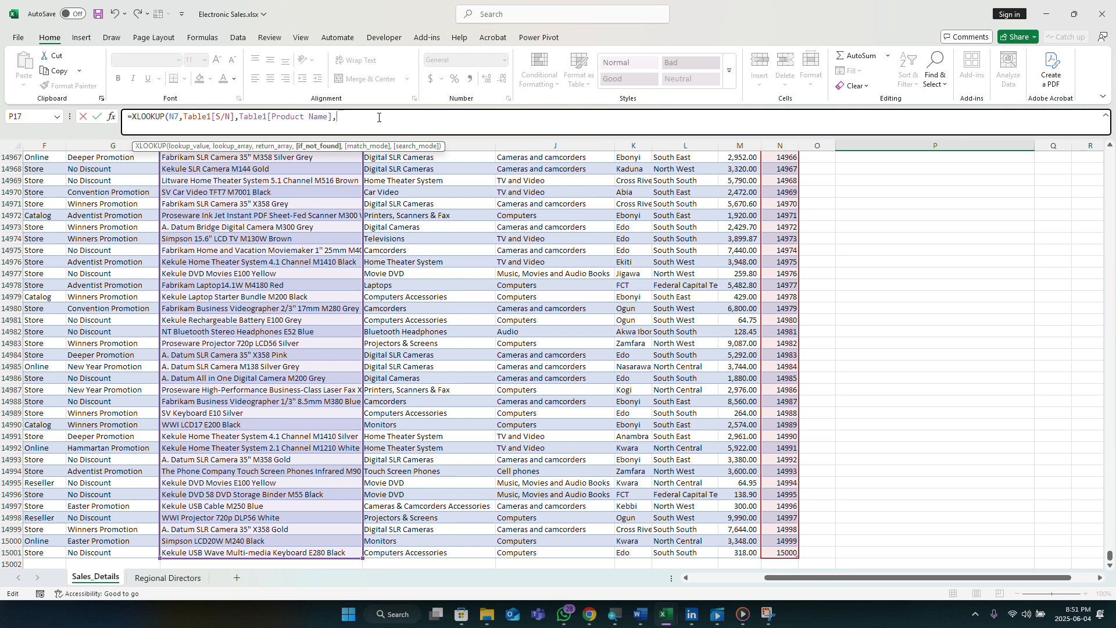
key("Return")
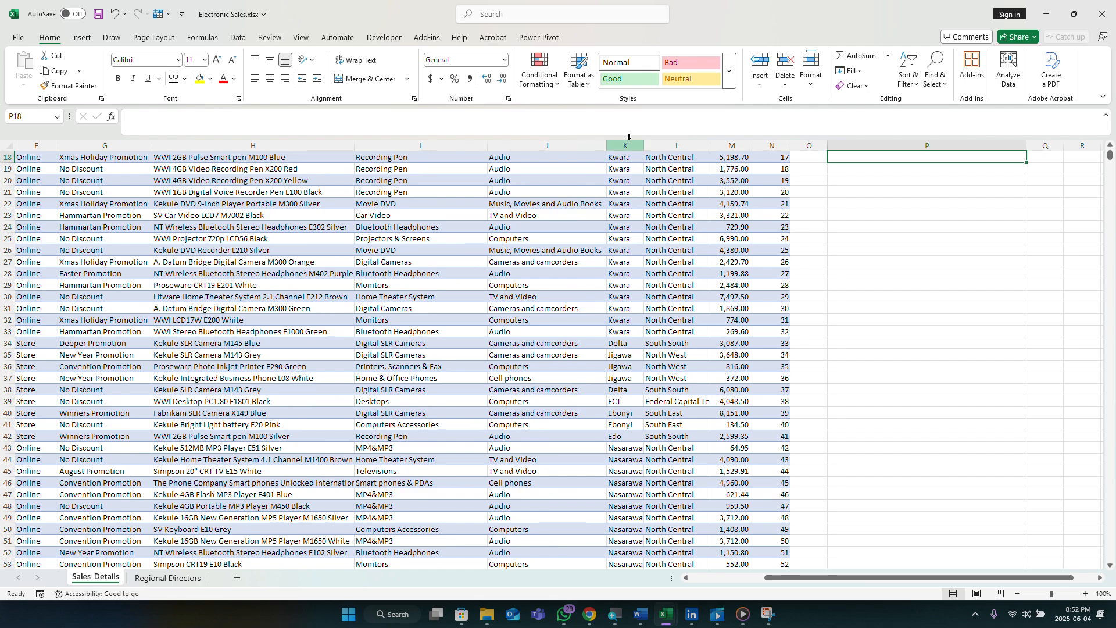
scroll(763, 286, "up", 6)
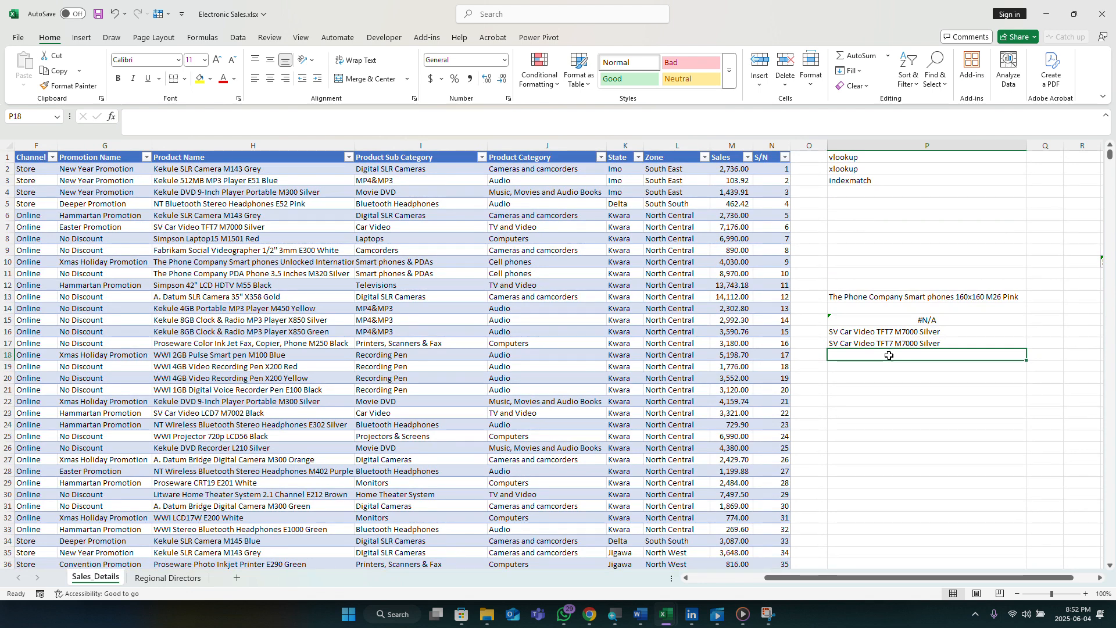
Remove the empty if_not_found argument from the XLOOKUP formula in P17 and re-enter it as =XLOOKUP(N7,Table1[S/N],Table1[Product Name])
left_click(901, 344)
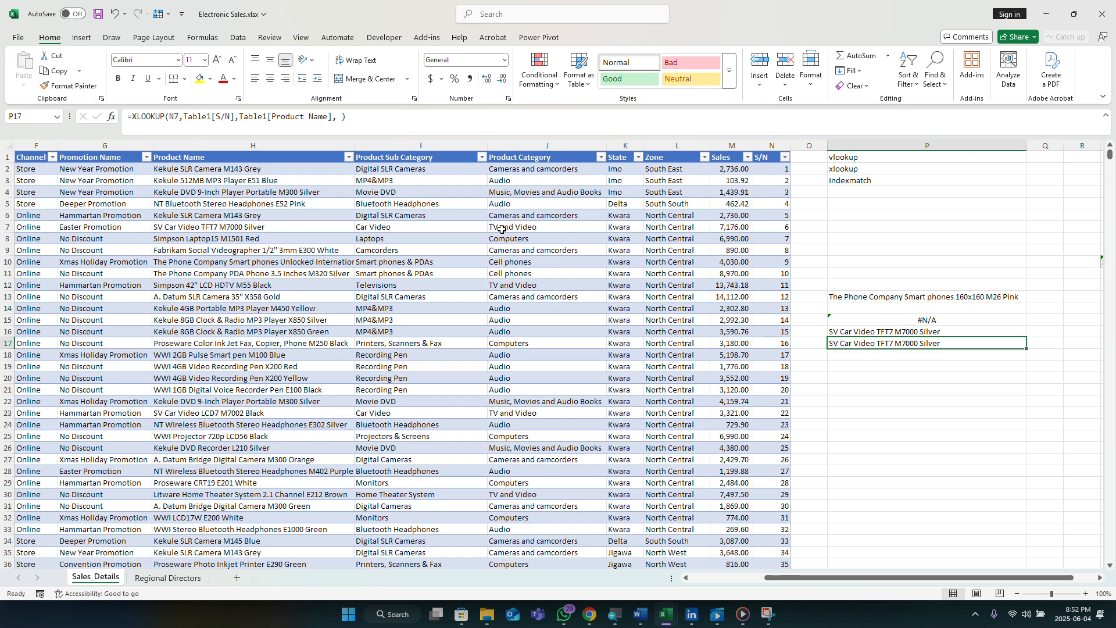
left_click(337, 119)
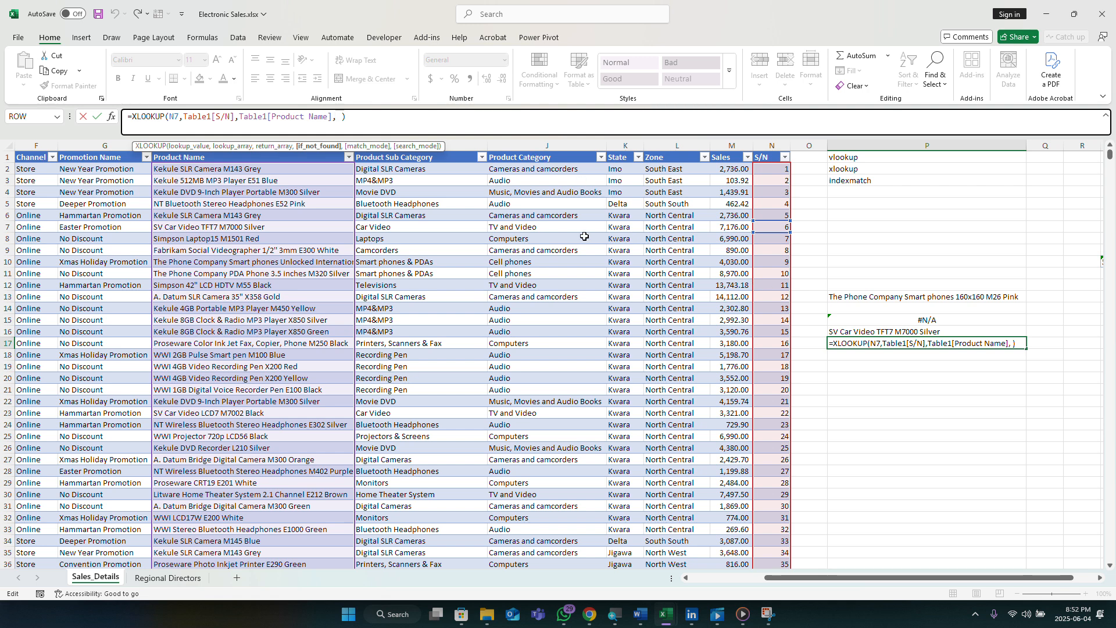
key("BackSpace")
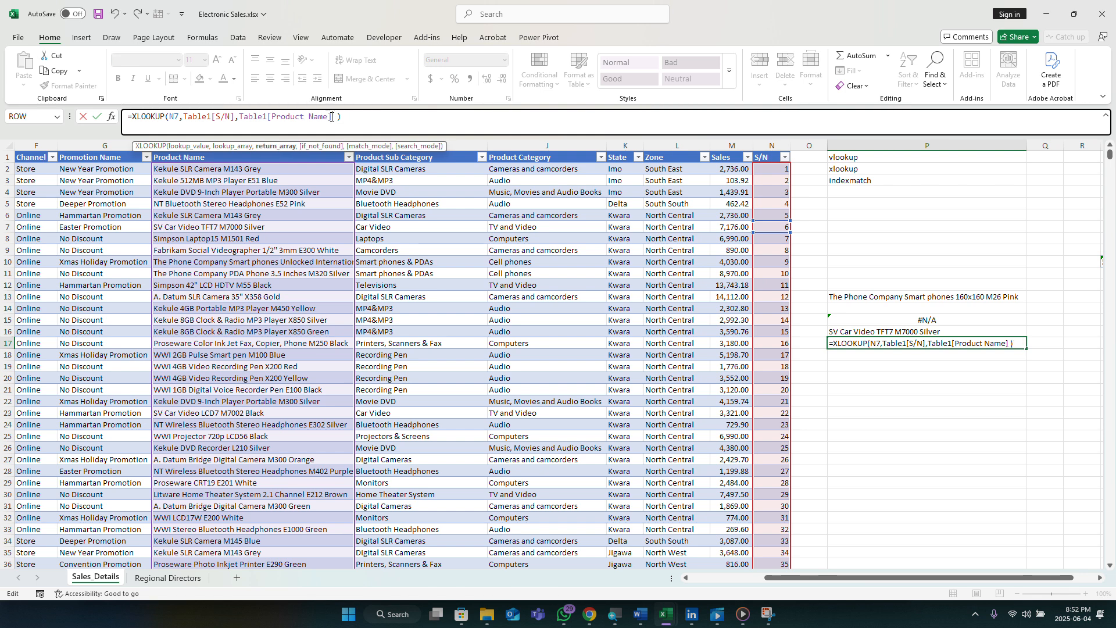
type(",")
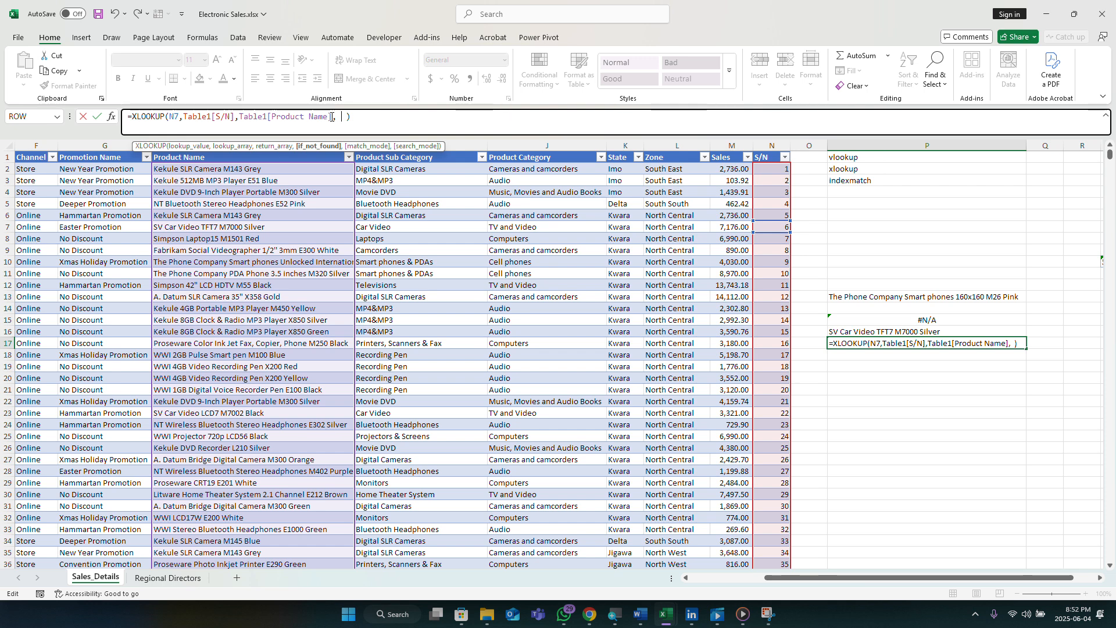
key("BackSpace")
key("BackSpace")
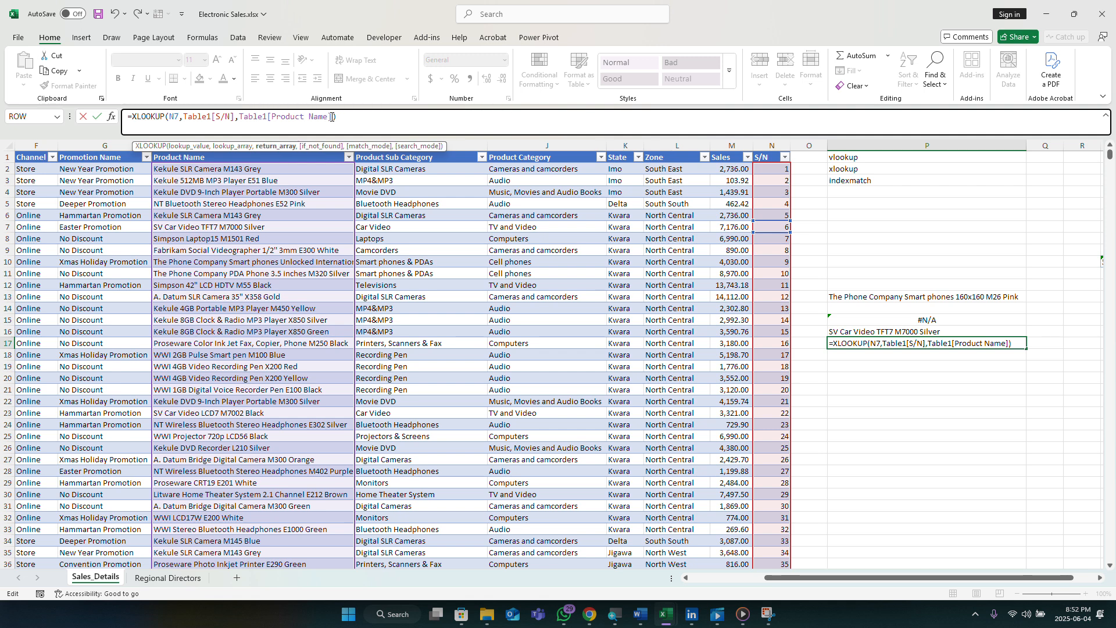
left_click(369, 126)
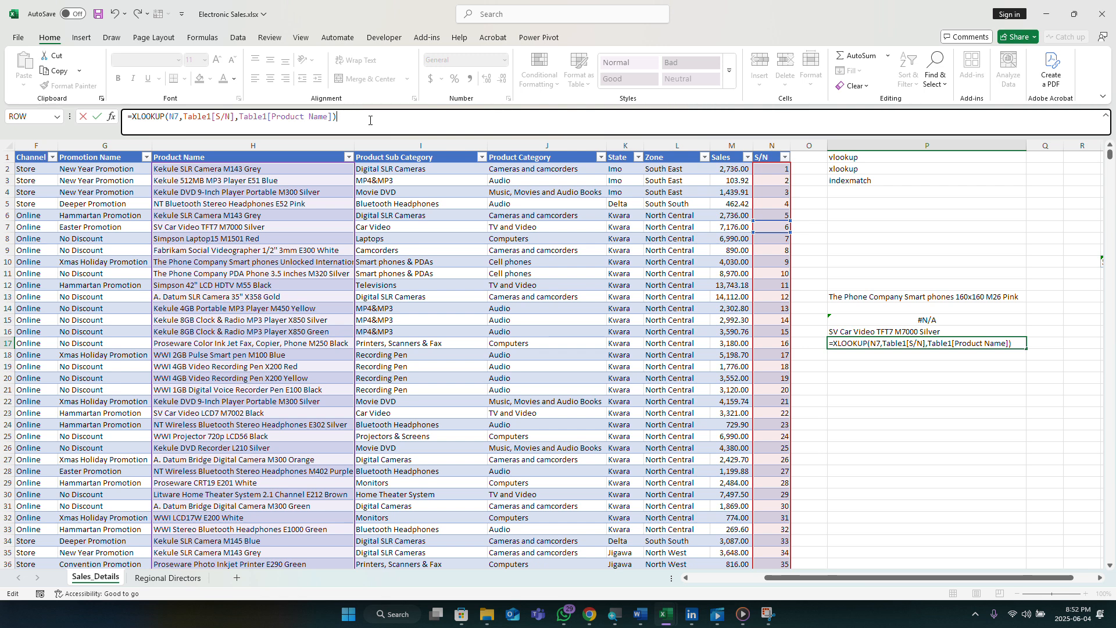
key("Return")
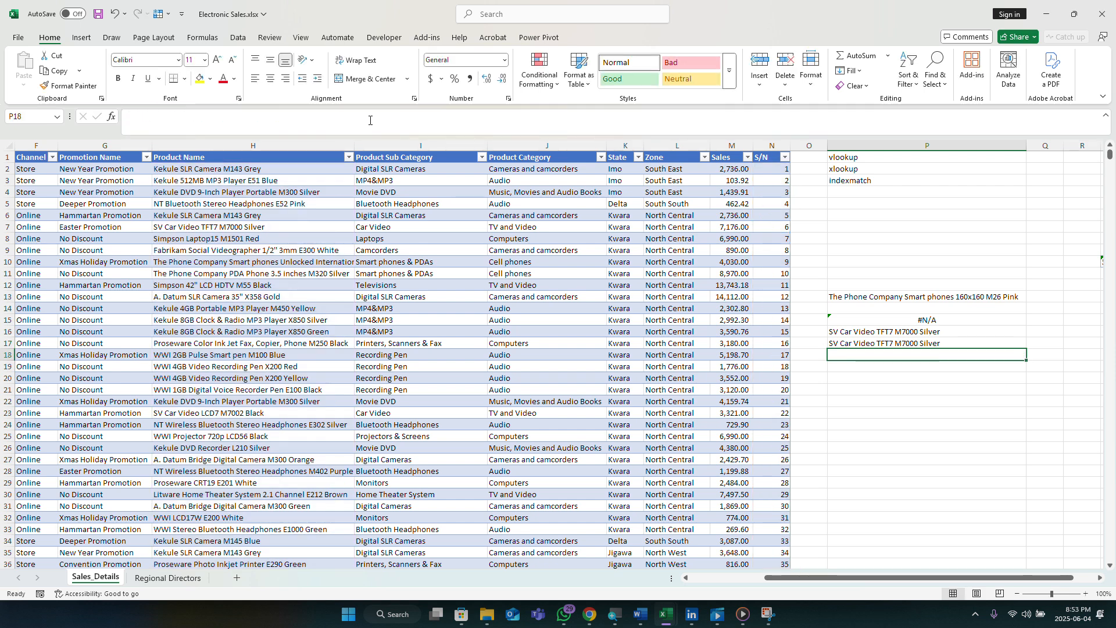
Compare the XLOOKUP formula in P17, the INDEX/MATCH formula in P16 and the VLOOKUP formulas in P15 and P13
left_click(890, 343)
left_click(890, 331)
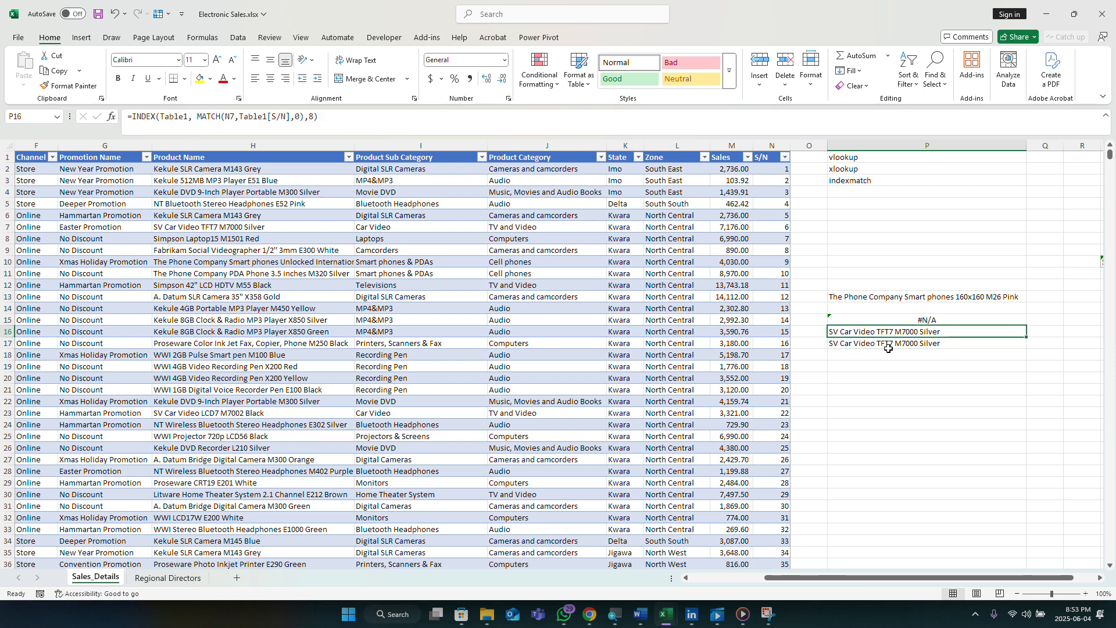
left_click(889, 347)
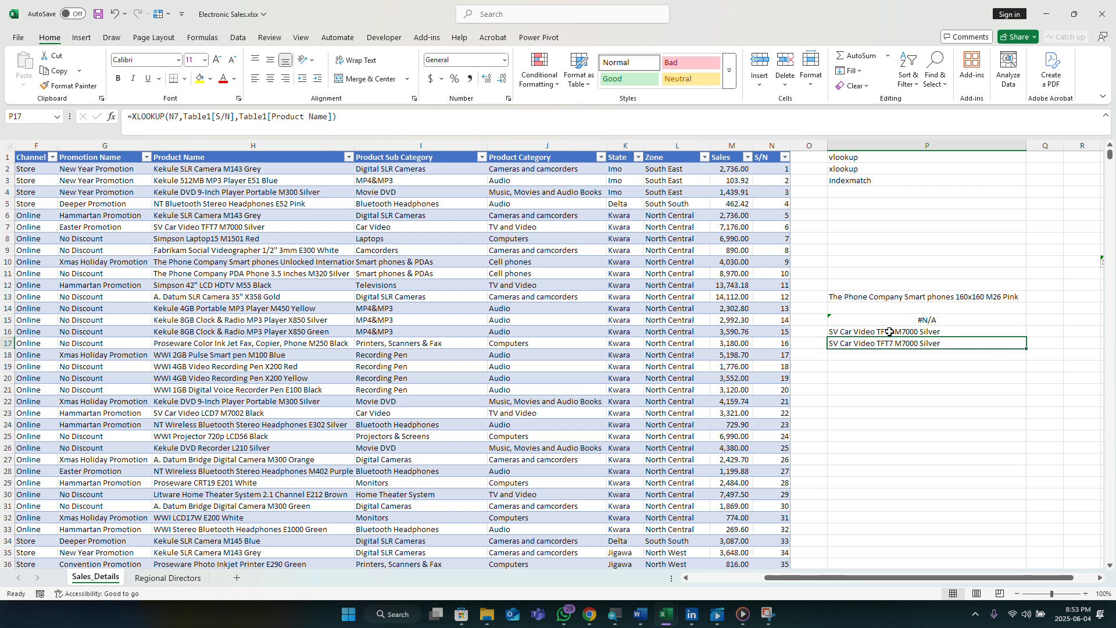
left_click(890, 332)
left_click(893, 320)
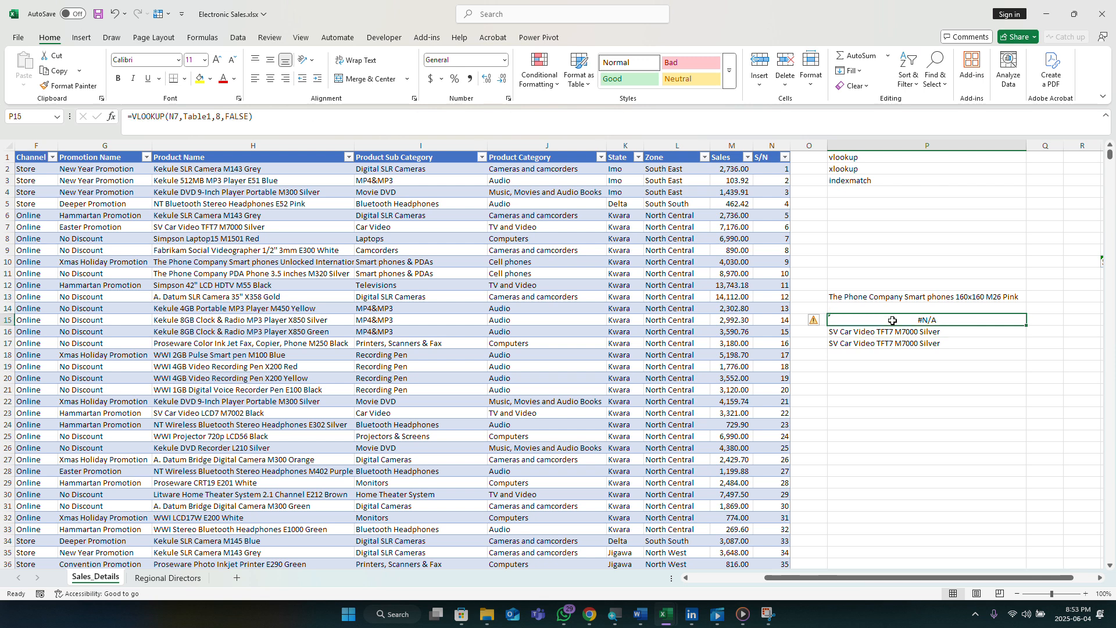
left_click(893, 297)
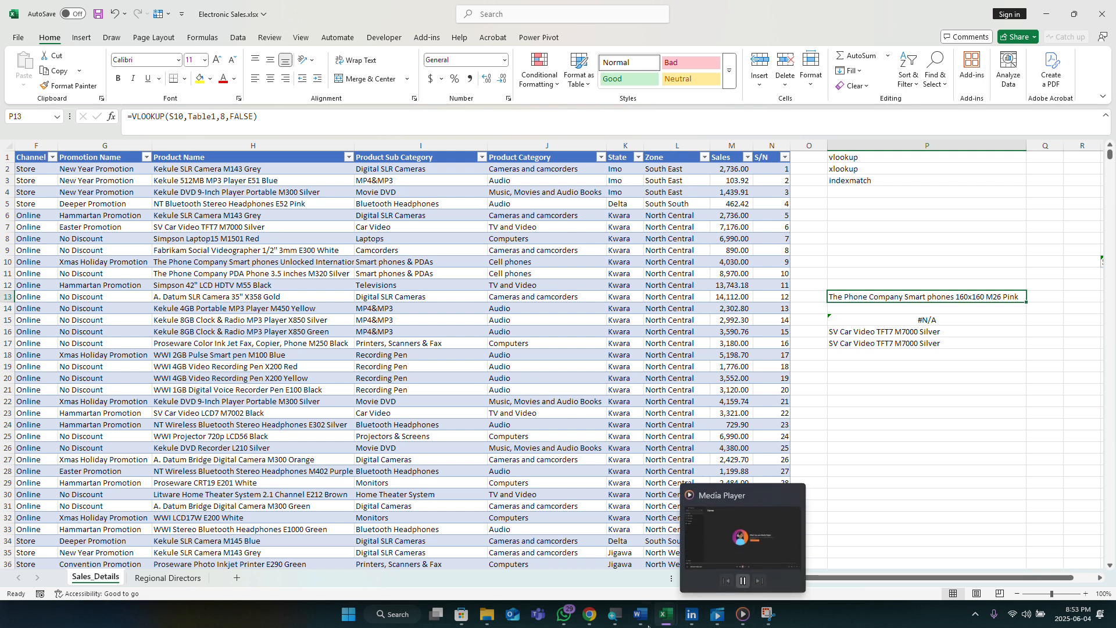
Switch to the Google Meet call, dismiss the call time limit notice and return to the Excel workbook
mouse_move(597, 620)
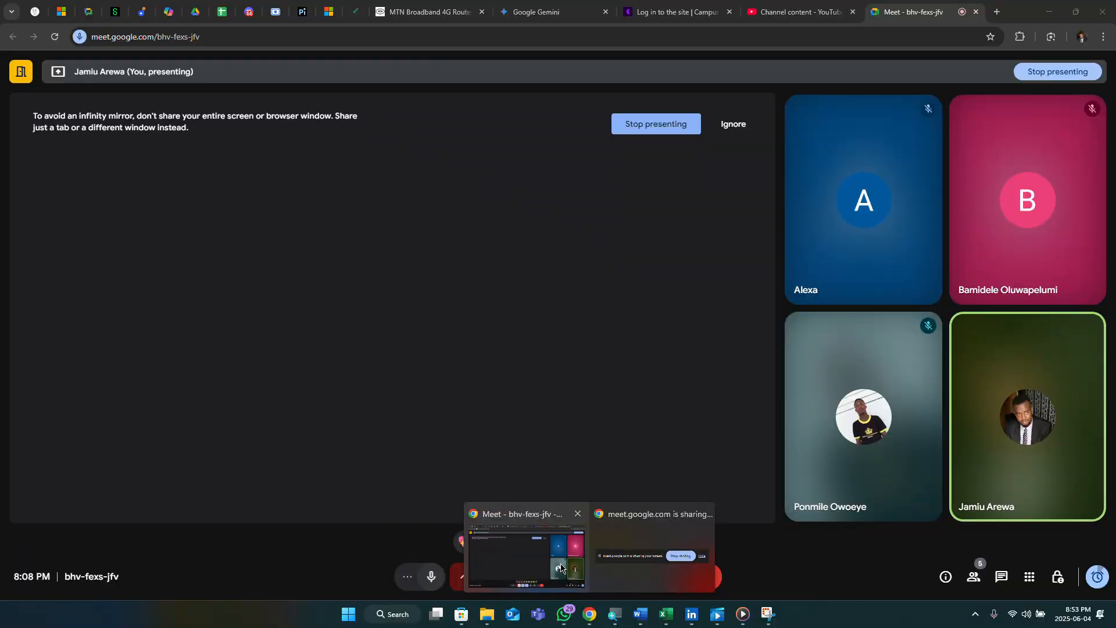
left_click(561, 569)
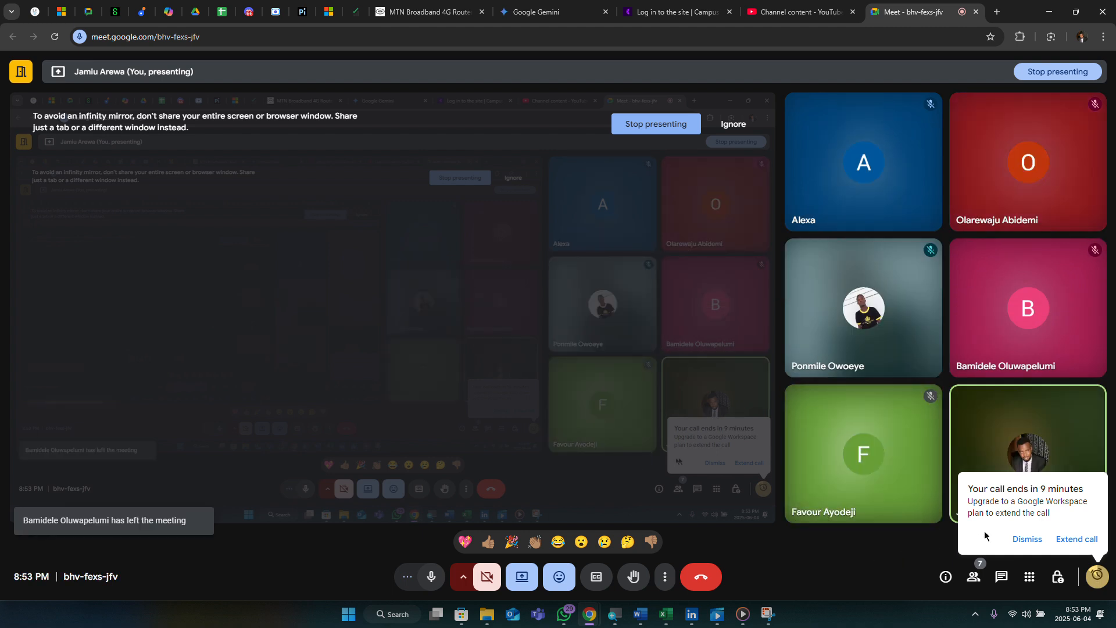
left_click(1019, 539)
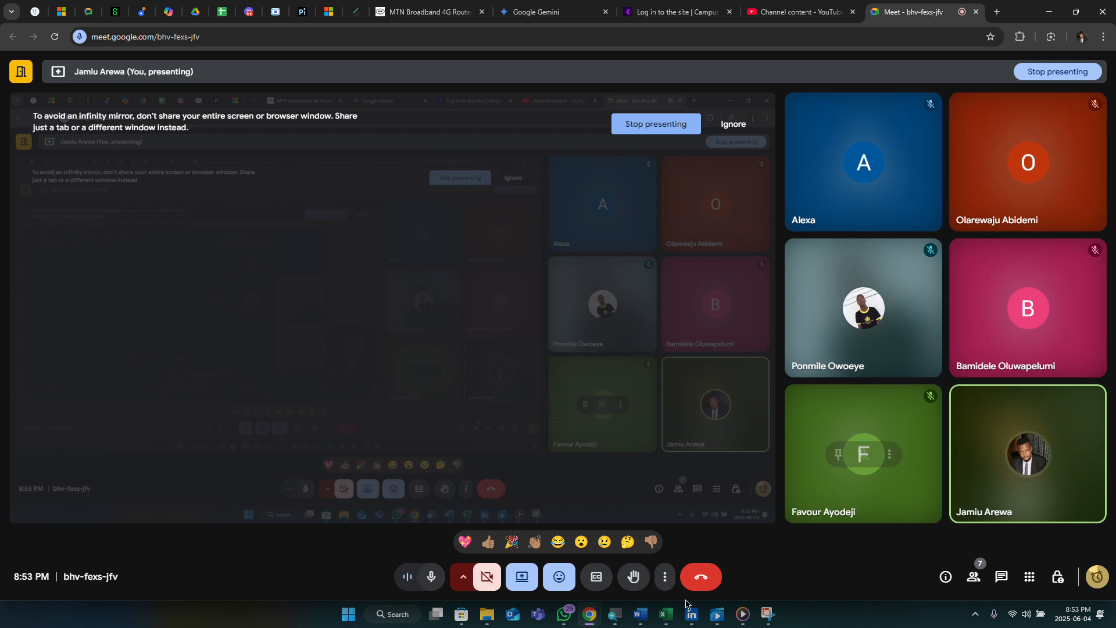
mouse_move(667, 623)
left_click(728, 556)
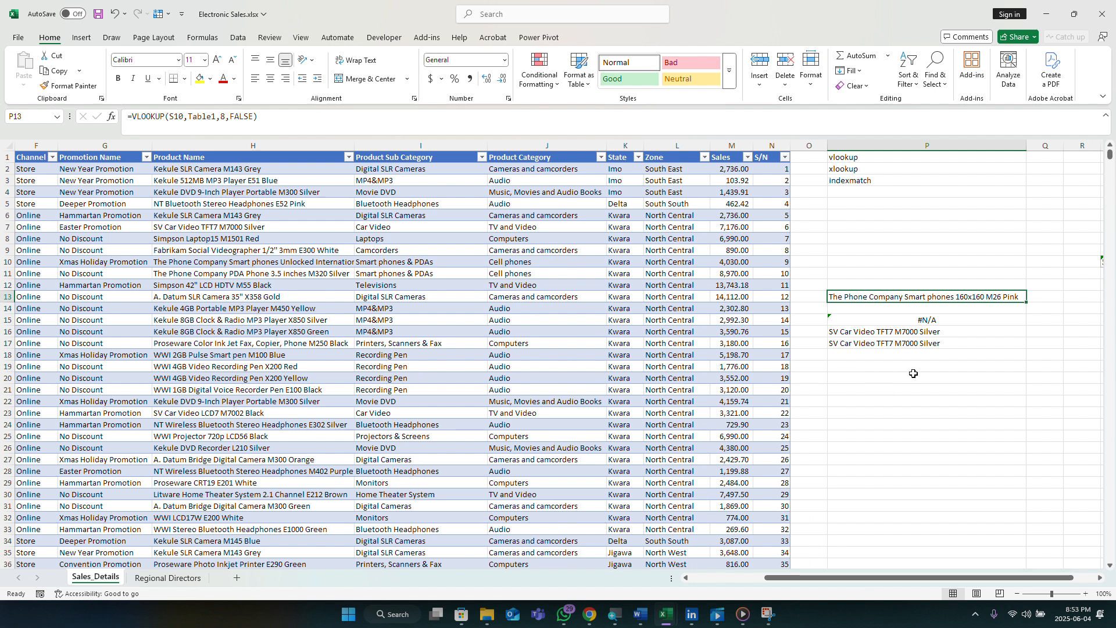
Examine the Sales_Details table from the Order ID column onward, including the Channel column's filter and the rows further down
left_click(938, 283)
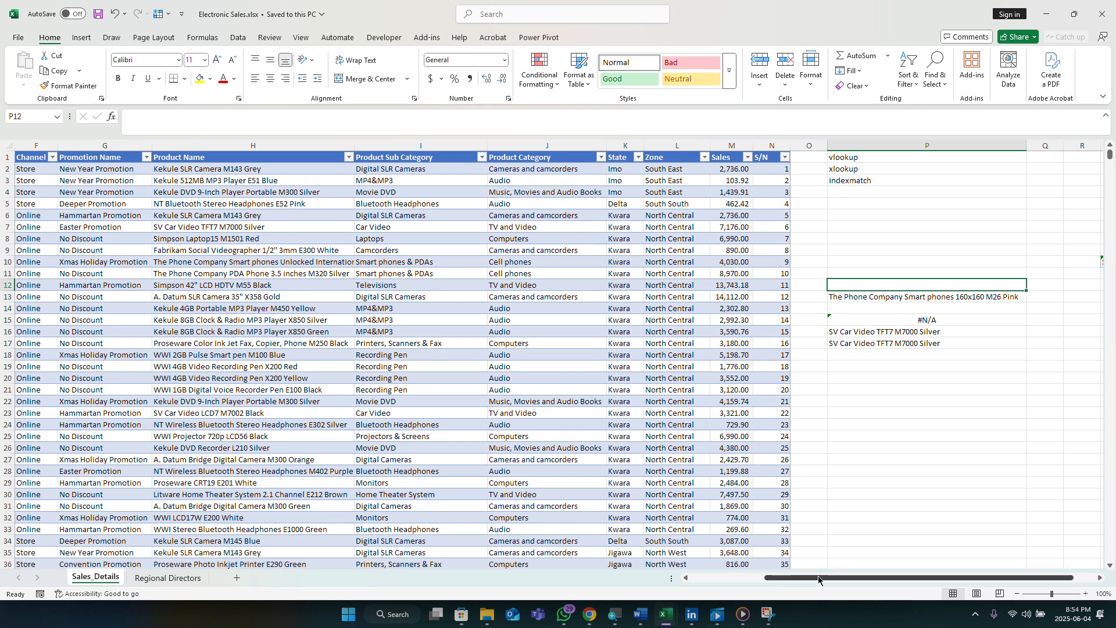
left_click_drag(818, 576, 683, 576)
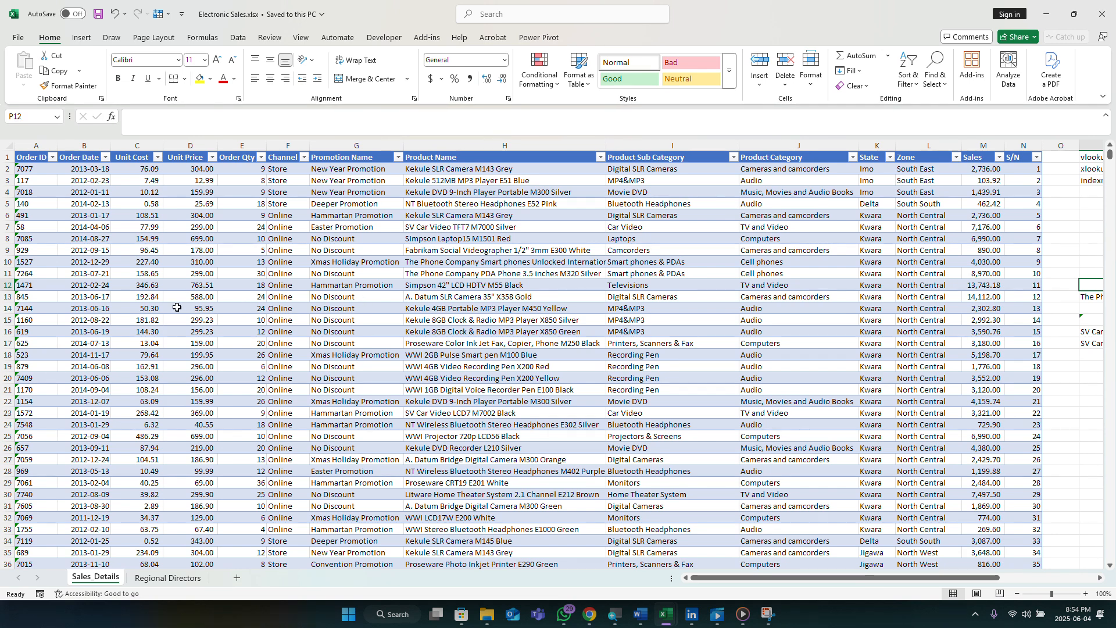
left_click(304, 157)
left_click(305, 157)
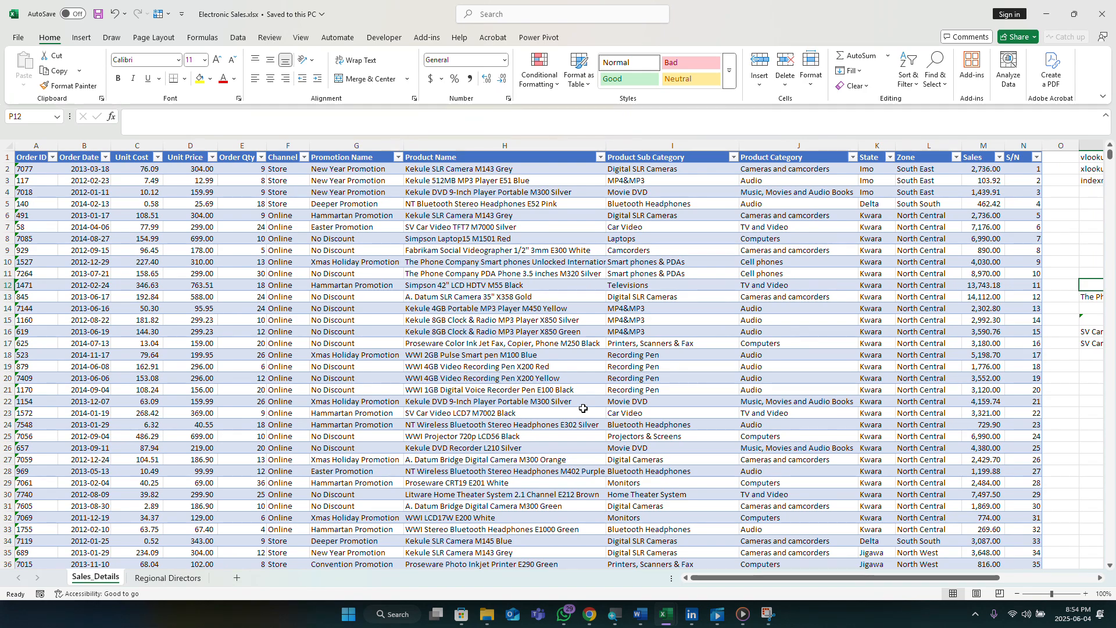
scroll(509, 322, "down", 2)
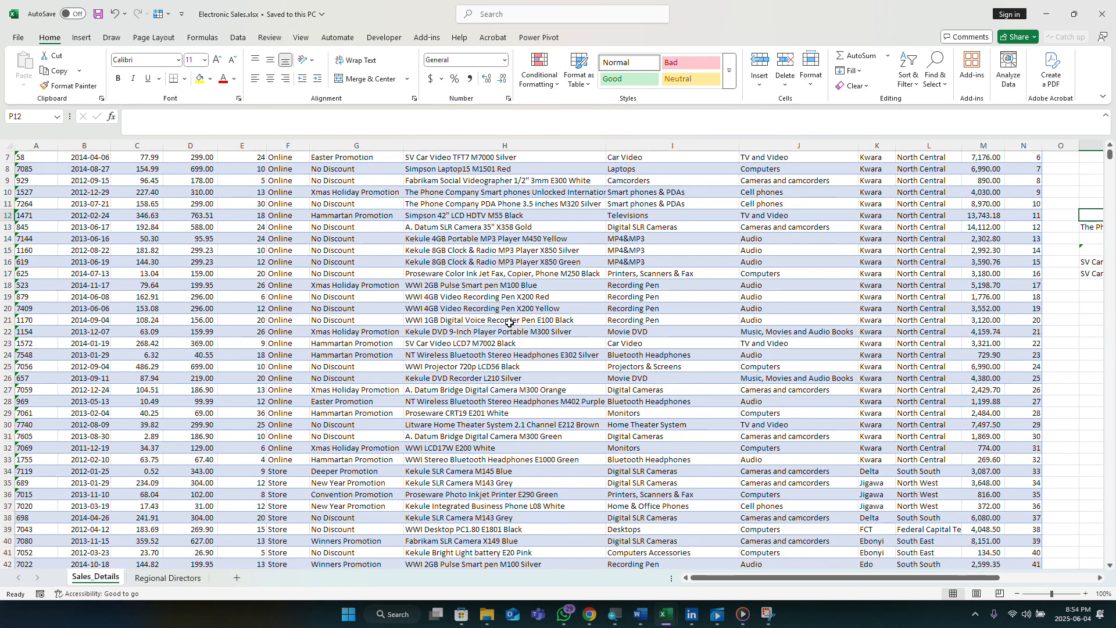
scroll(510, 320, "up", 2)
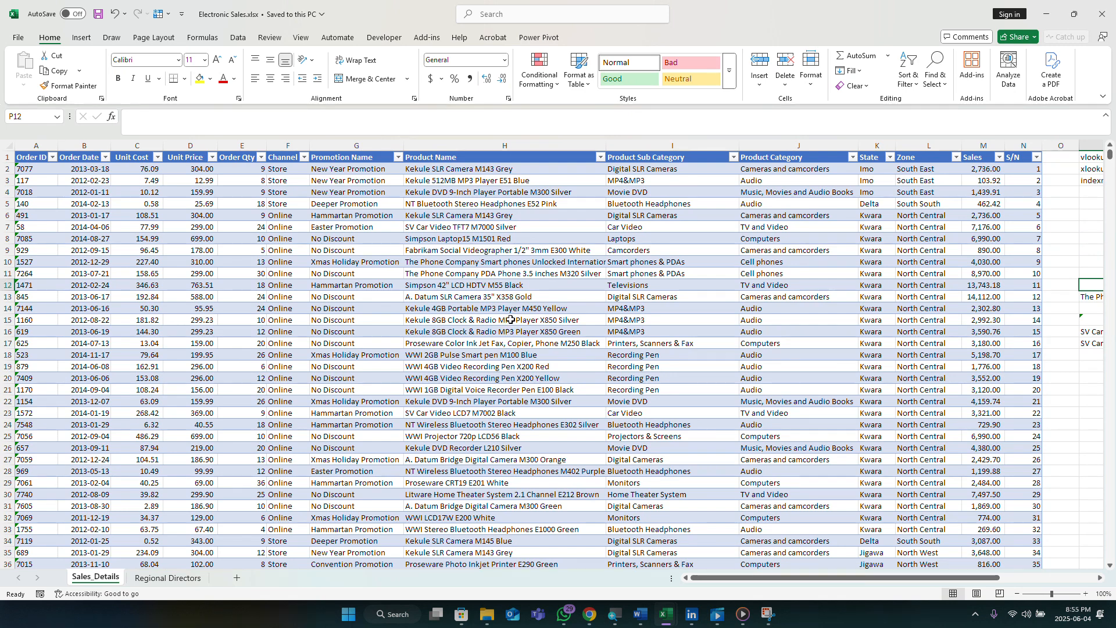